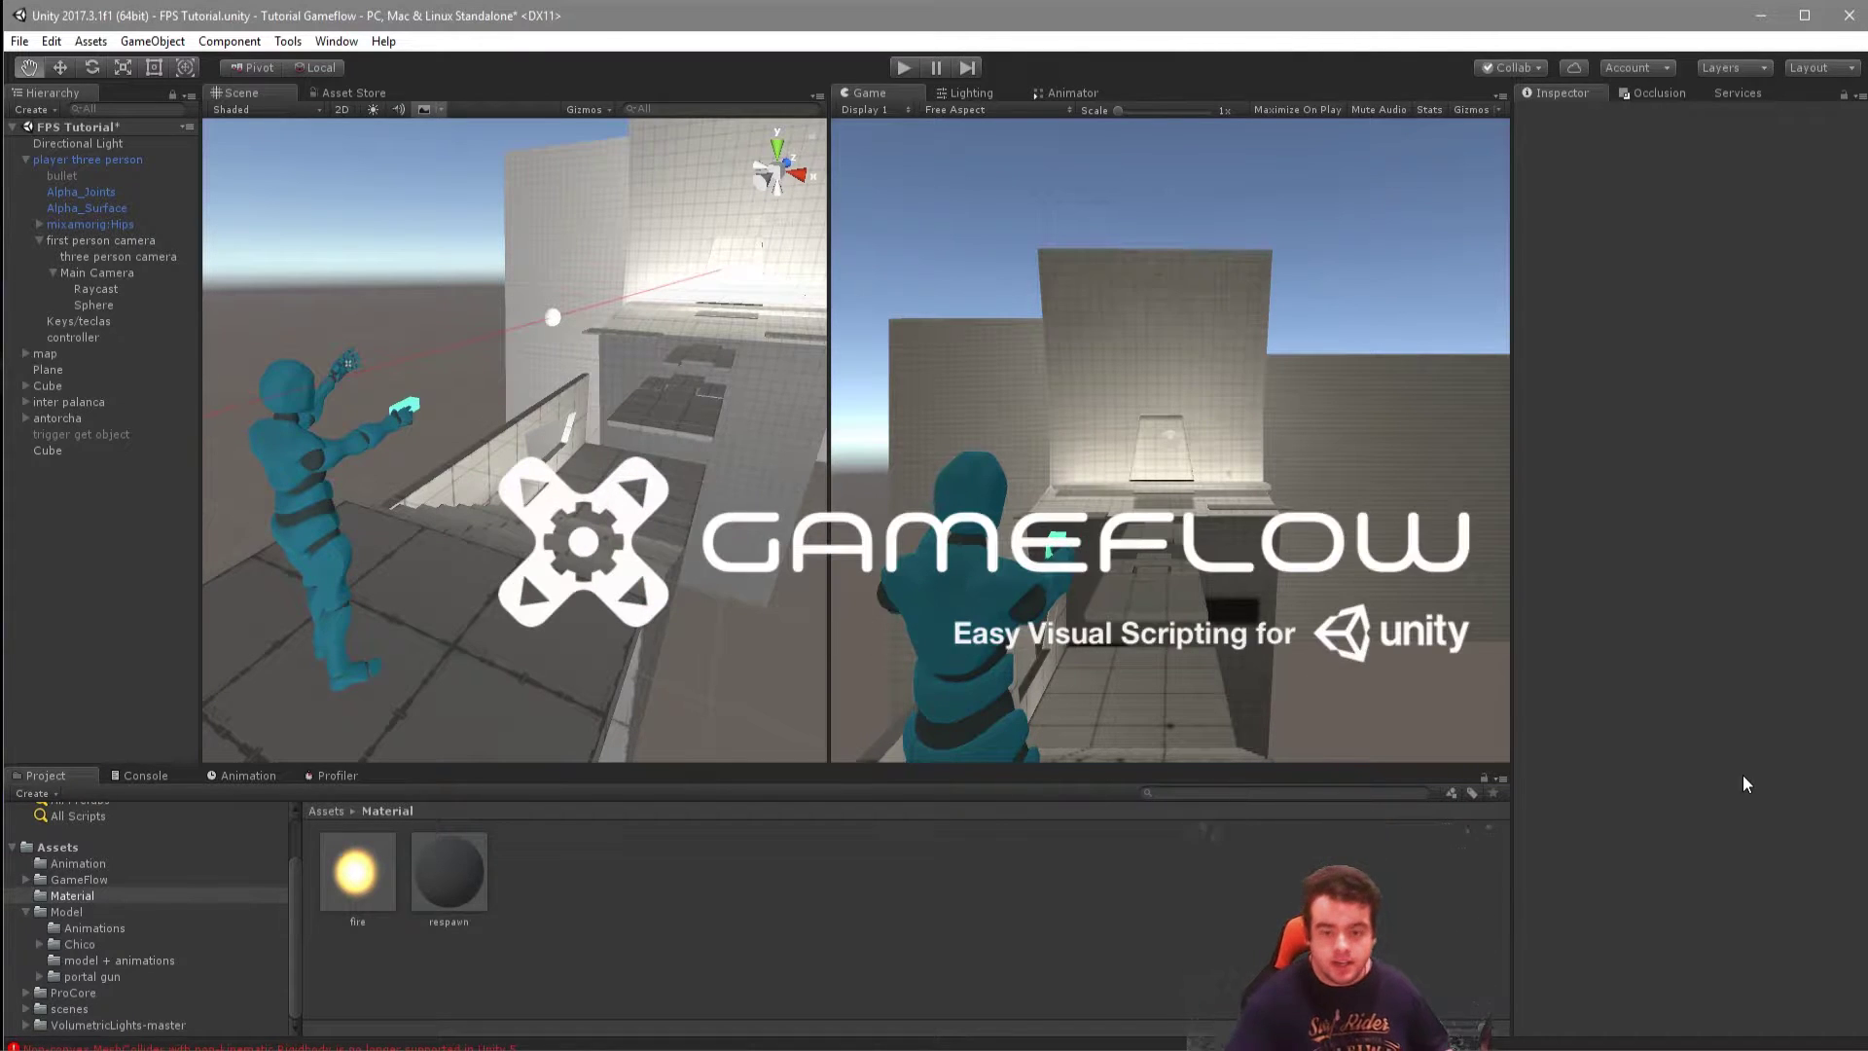
Pan and orbit the Scene view across the level toward the floating platforms.
left_click_drag(641, 516, 231, 491)
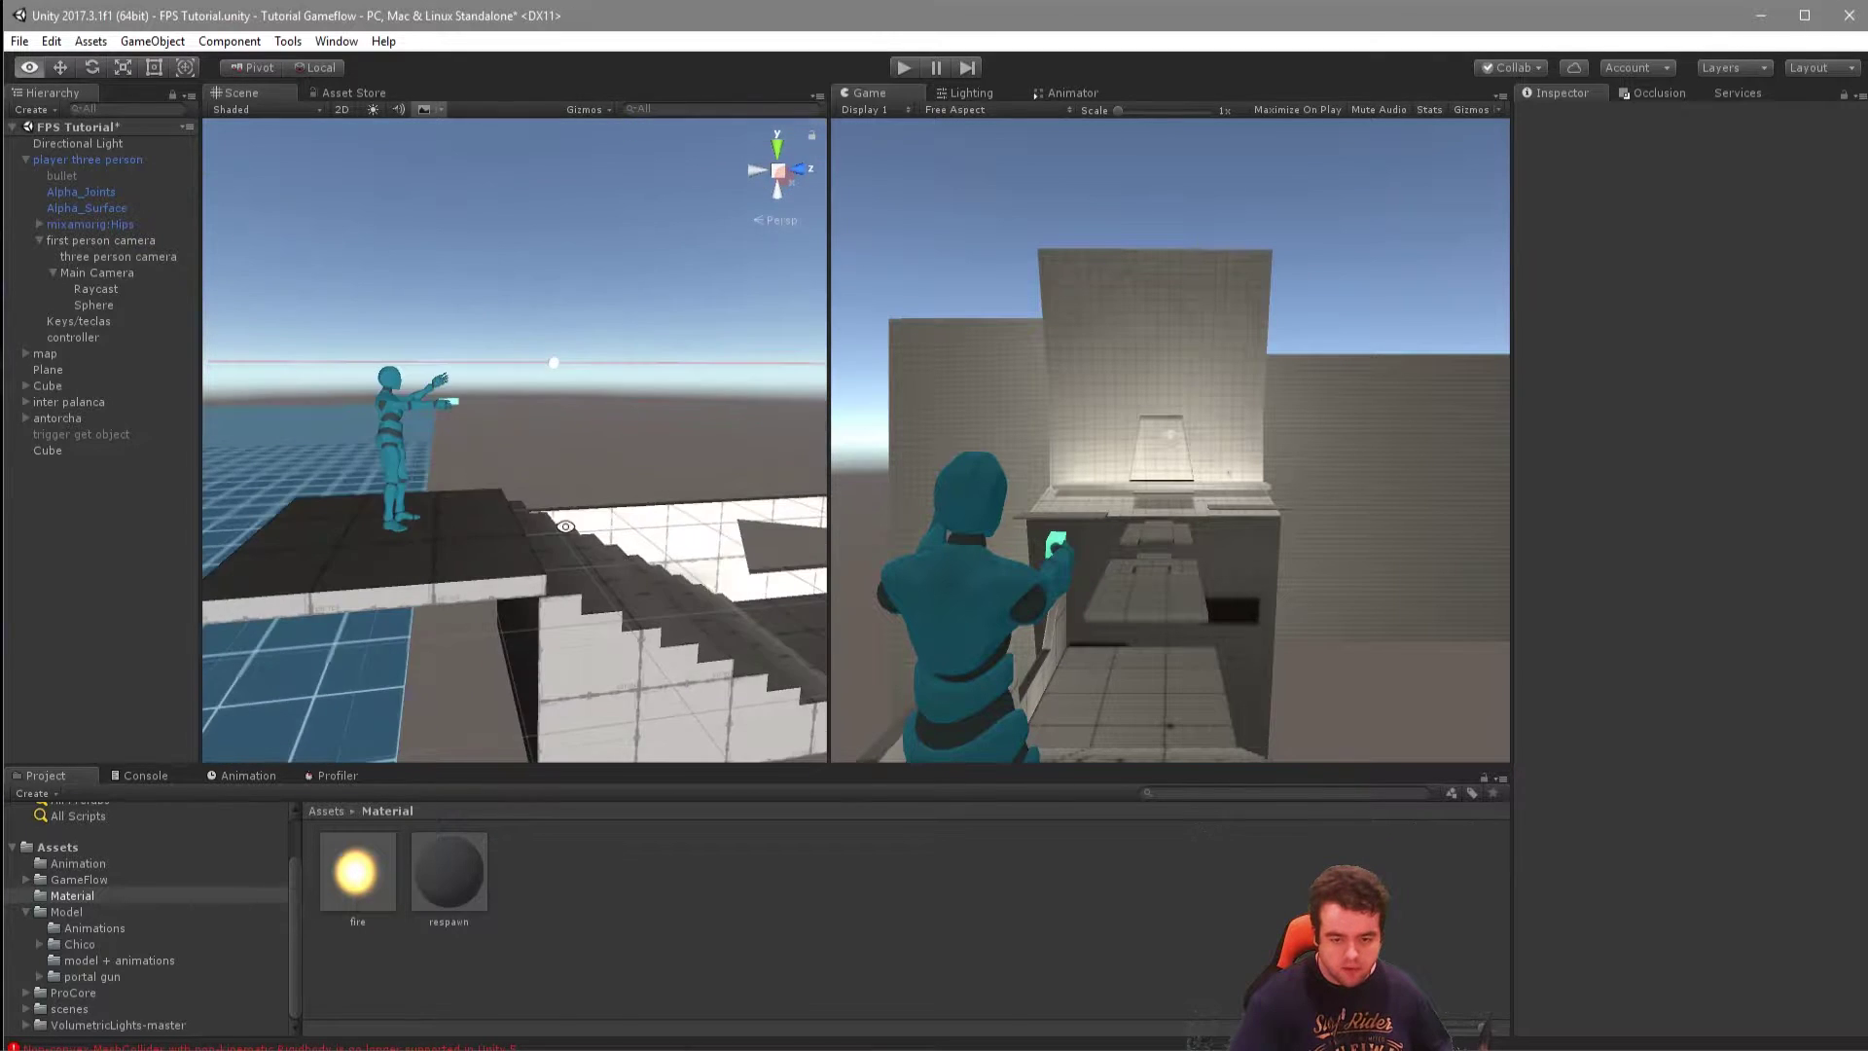
mouse_move(612, 575)
left_mouse_down("alt")
mouse_move(461, 581)
mouse_move(488, 601)
left_mouse_up("alt")
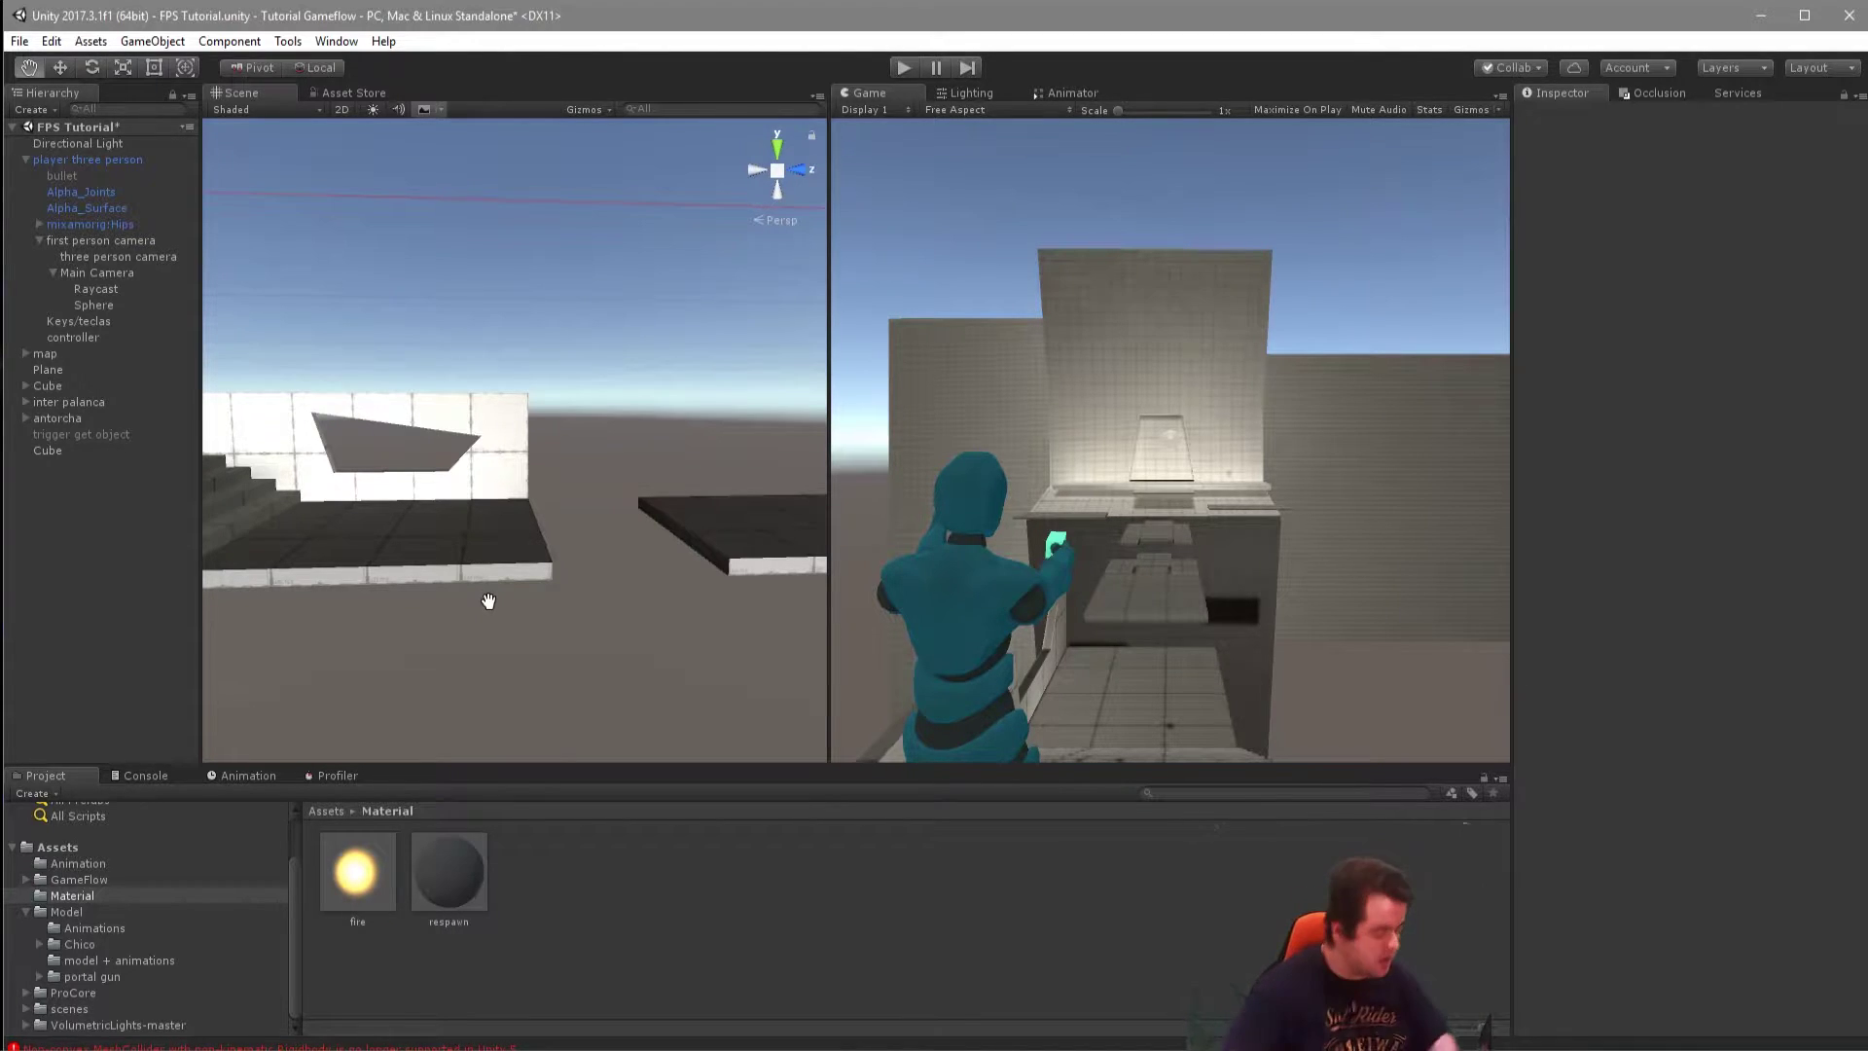
mouse_move(638, 509)
right_mouse_down()
mouse_move(483, 493)
mouse_move(546, 579)
right_mouse_up()
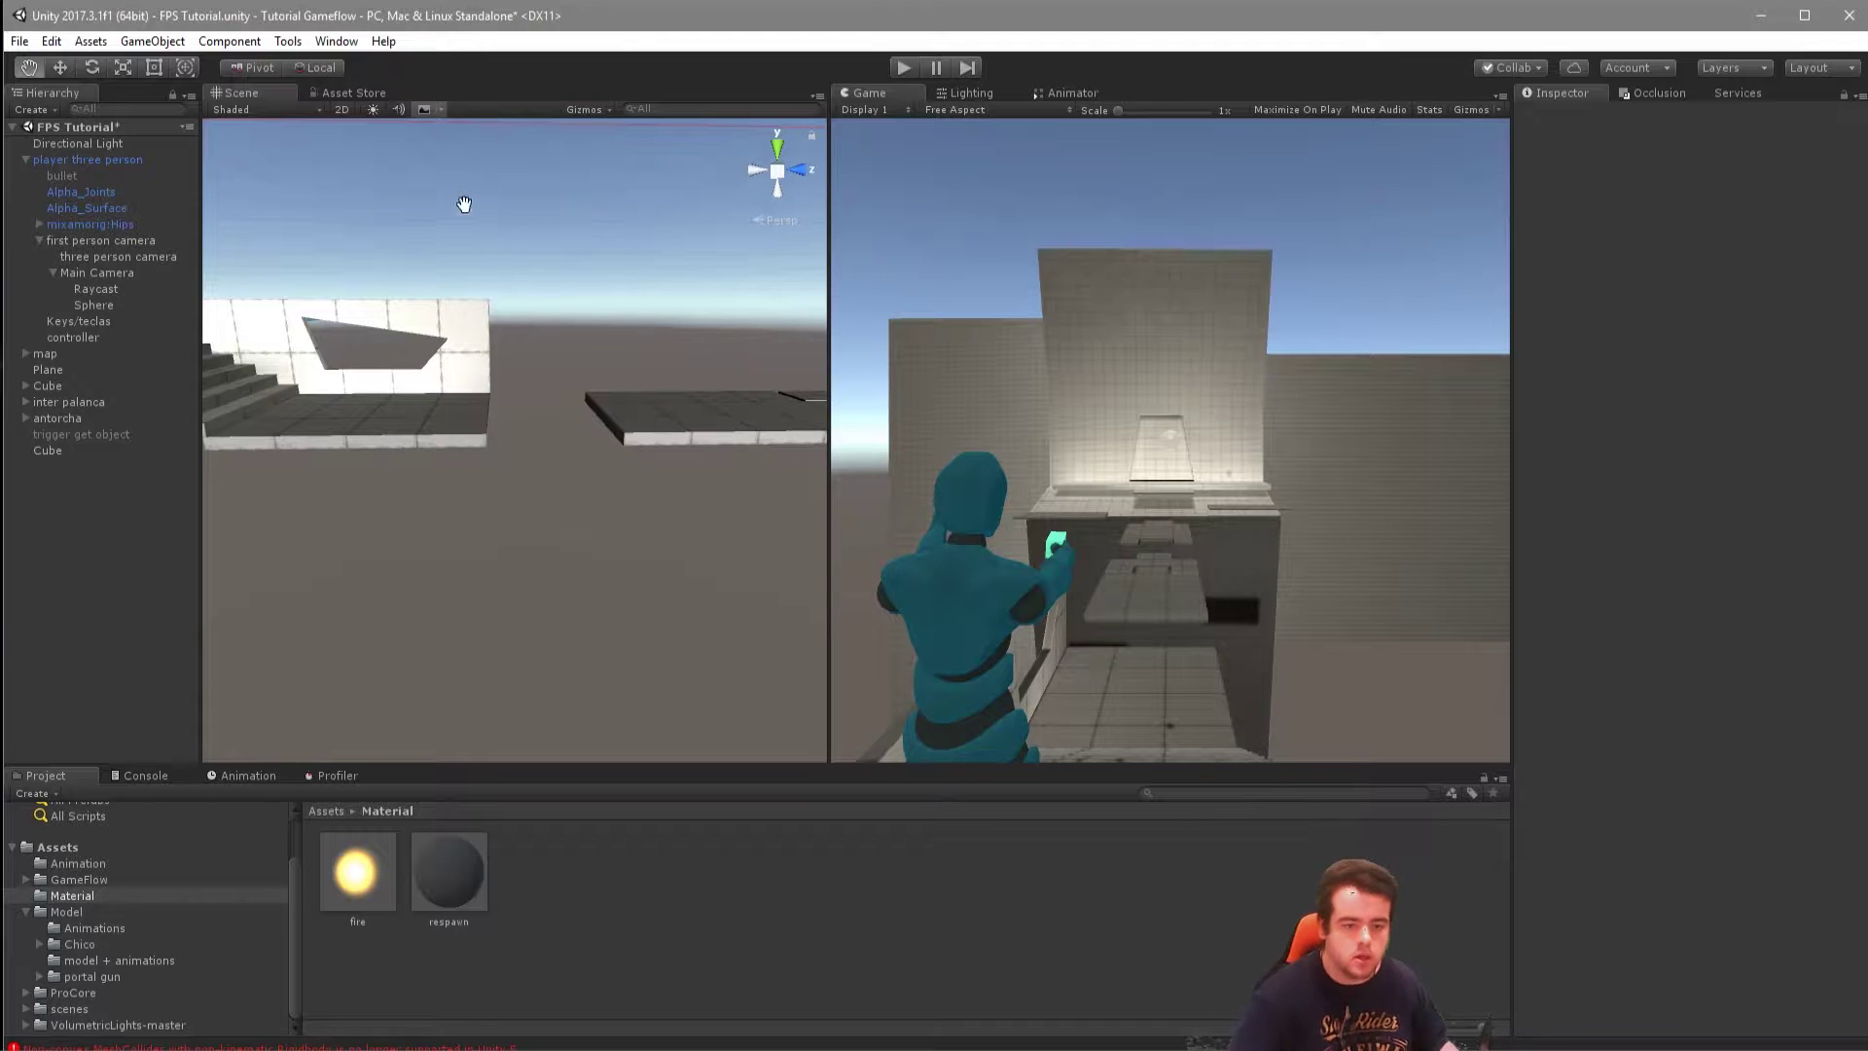
scroll(505, 367, "down", 2)
scroll(504, 366, "down", 2)
scroll(505, 367, "down", 1)
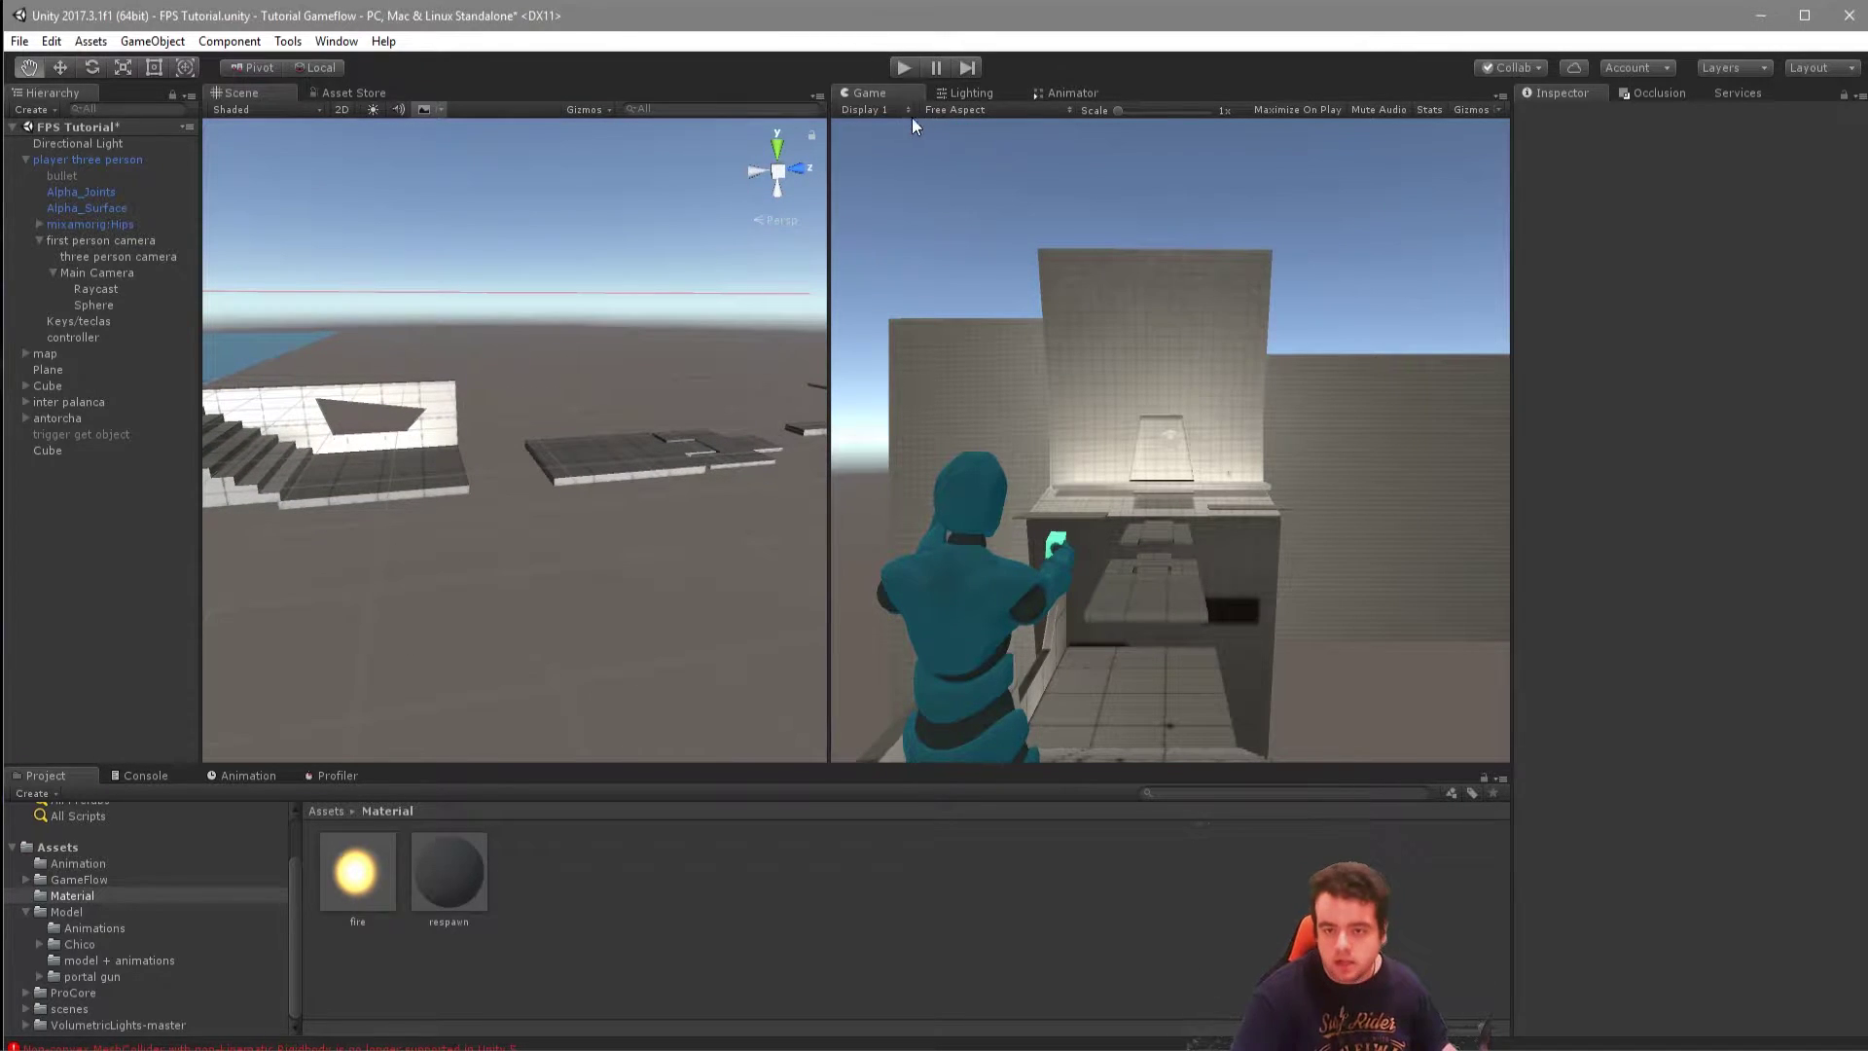
Switch the Game view aspect to 1920x1080, then orbit around the platforms.
left_click(946, 109)
left_click(966, 259)
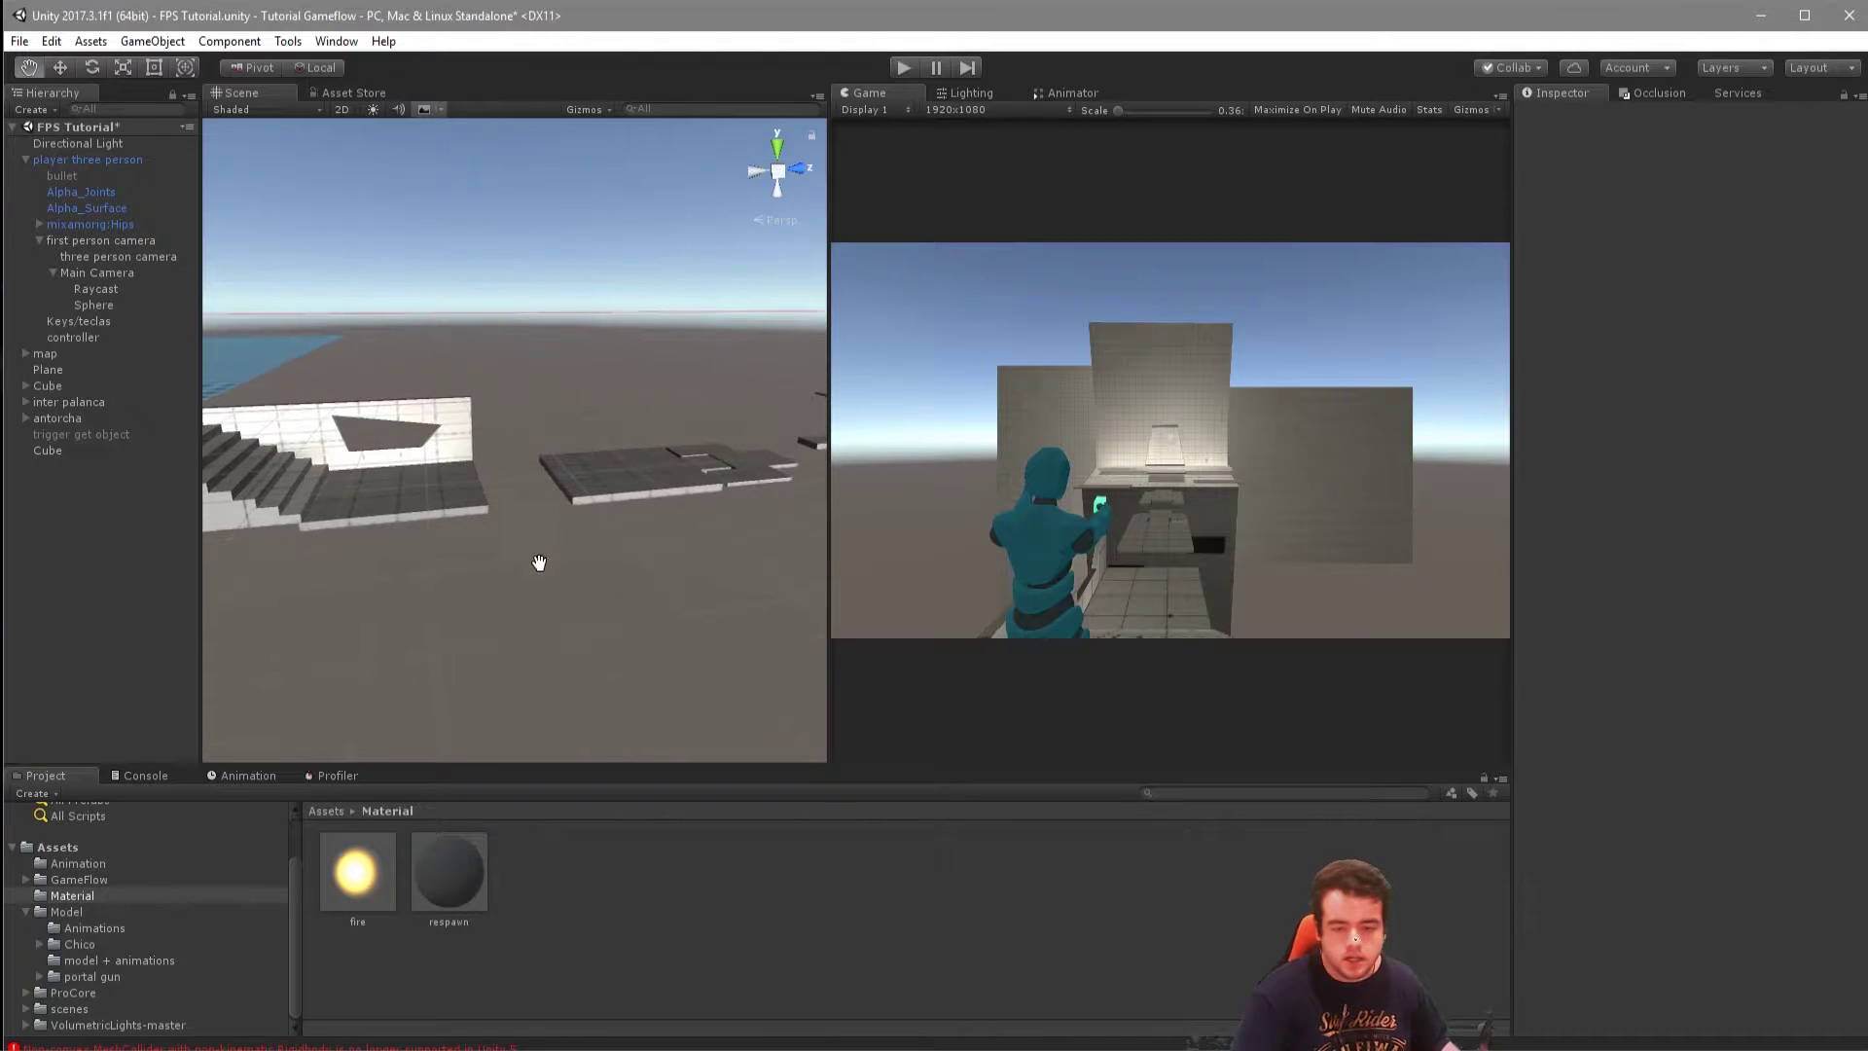
left_click_drag(532, 511, 633, 511, "alt")
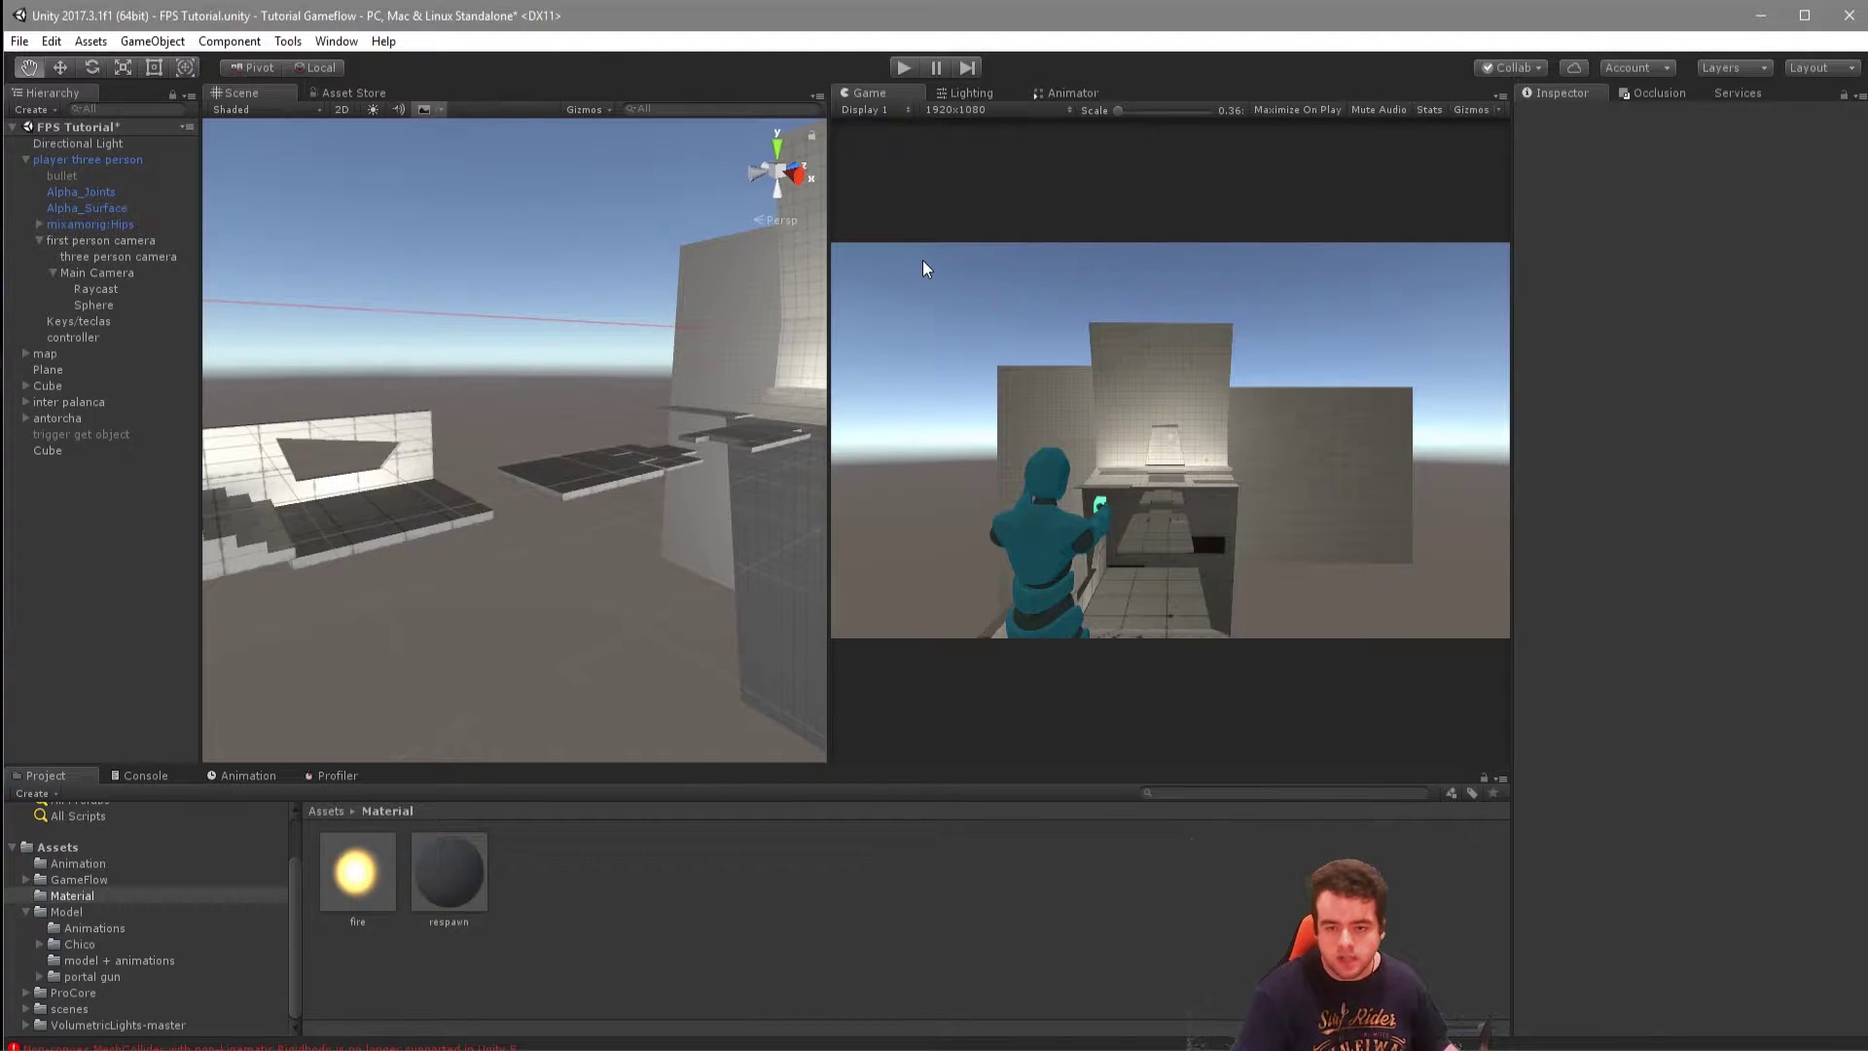
left_click_drag(593, 516, 521, 605, "alt")
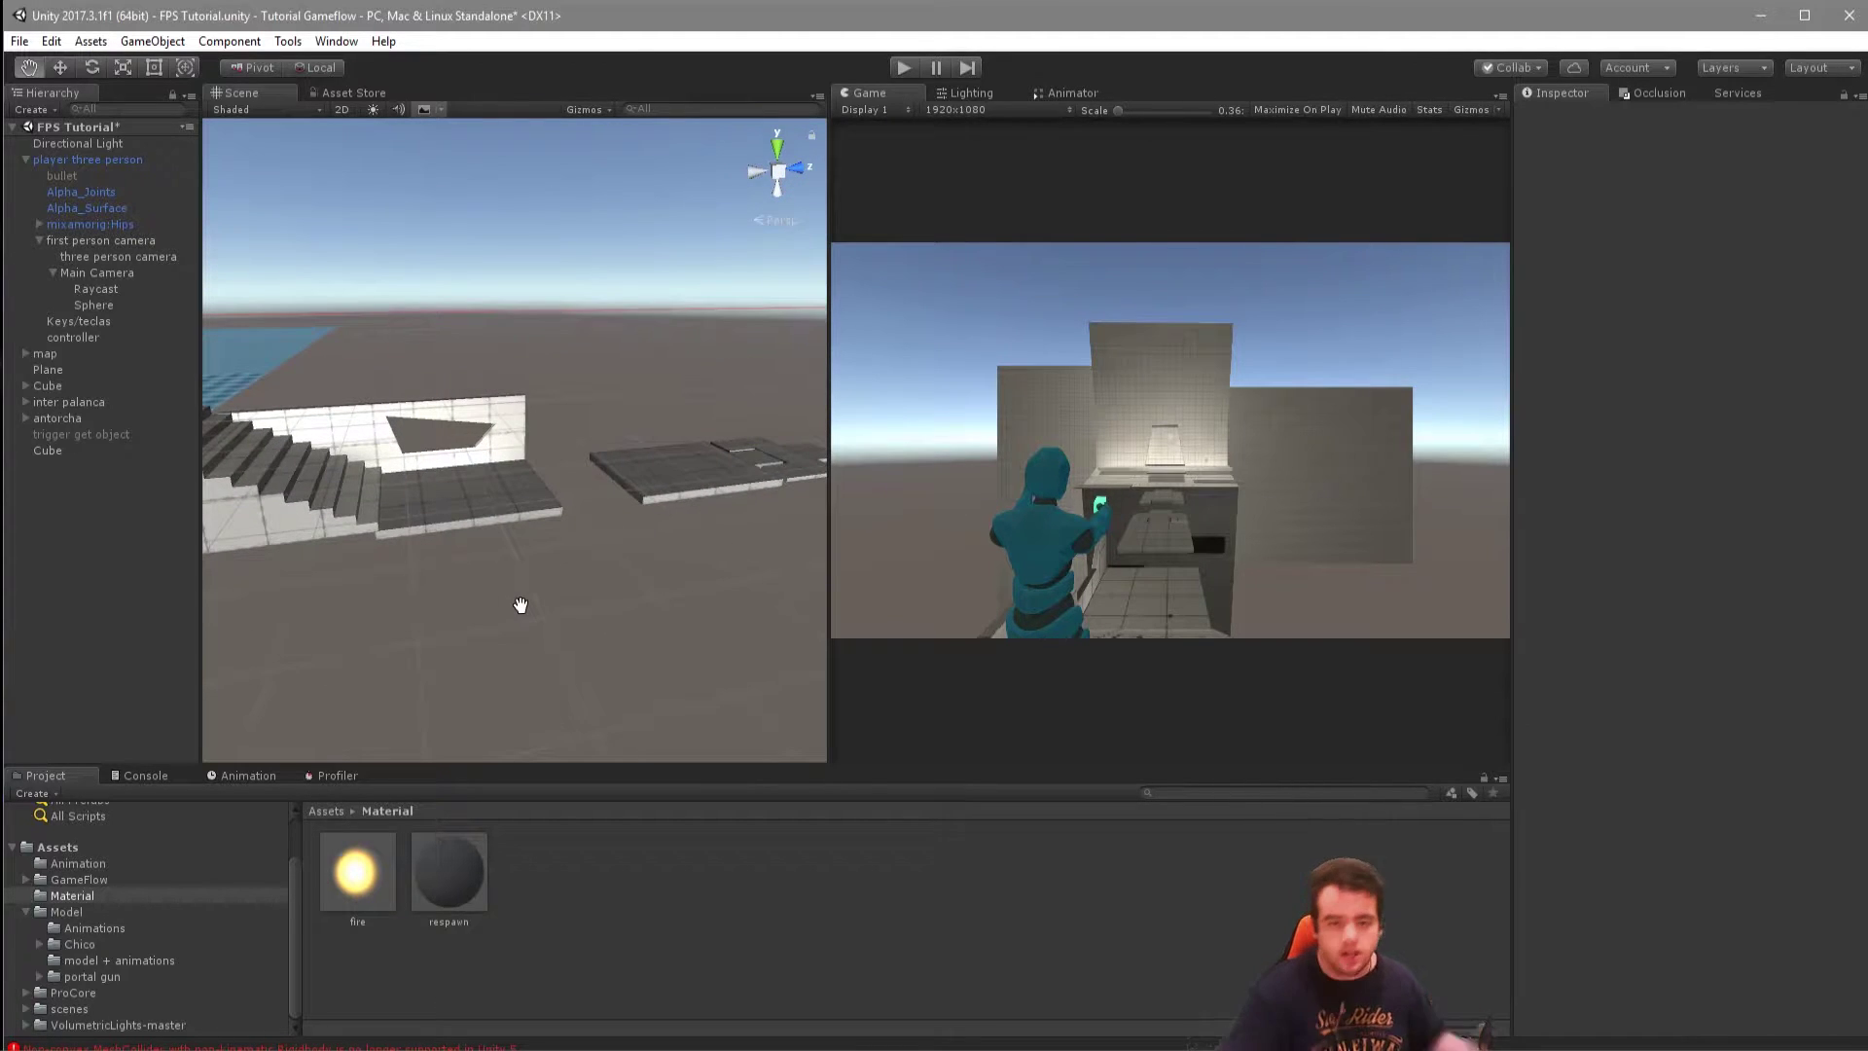
scroll(559, 546, "up", 3)
left_click_drag(661, 582, 591, 459, "alt")
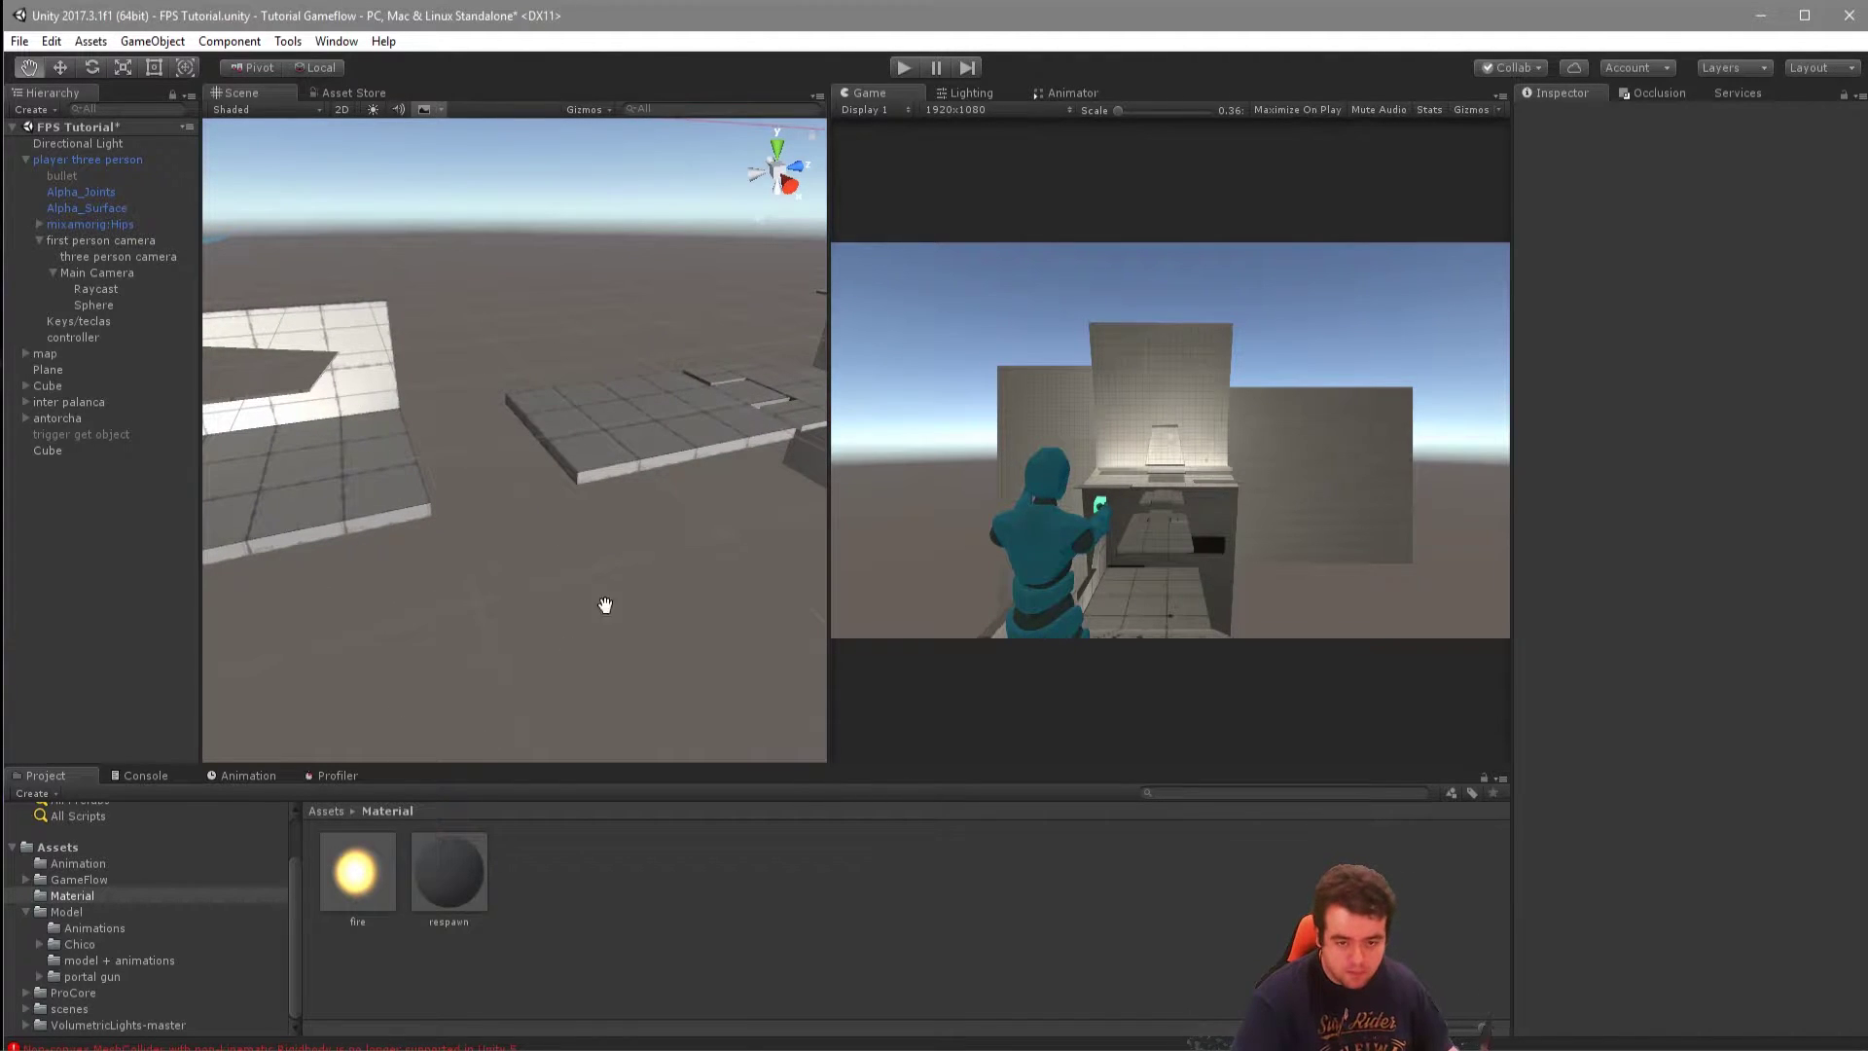
Add a 3D cube, stretch it into a tall block and lower it beneath the platforms.
right_click(69, 504)
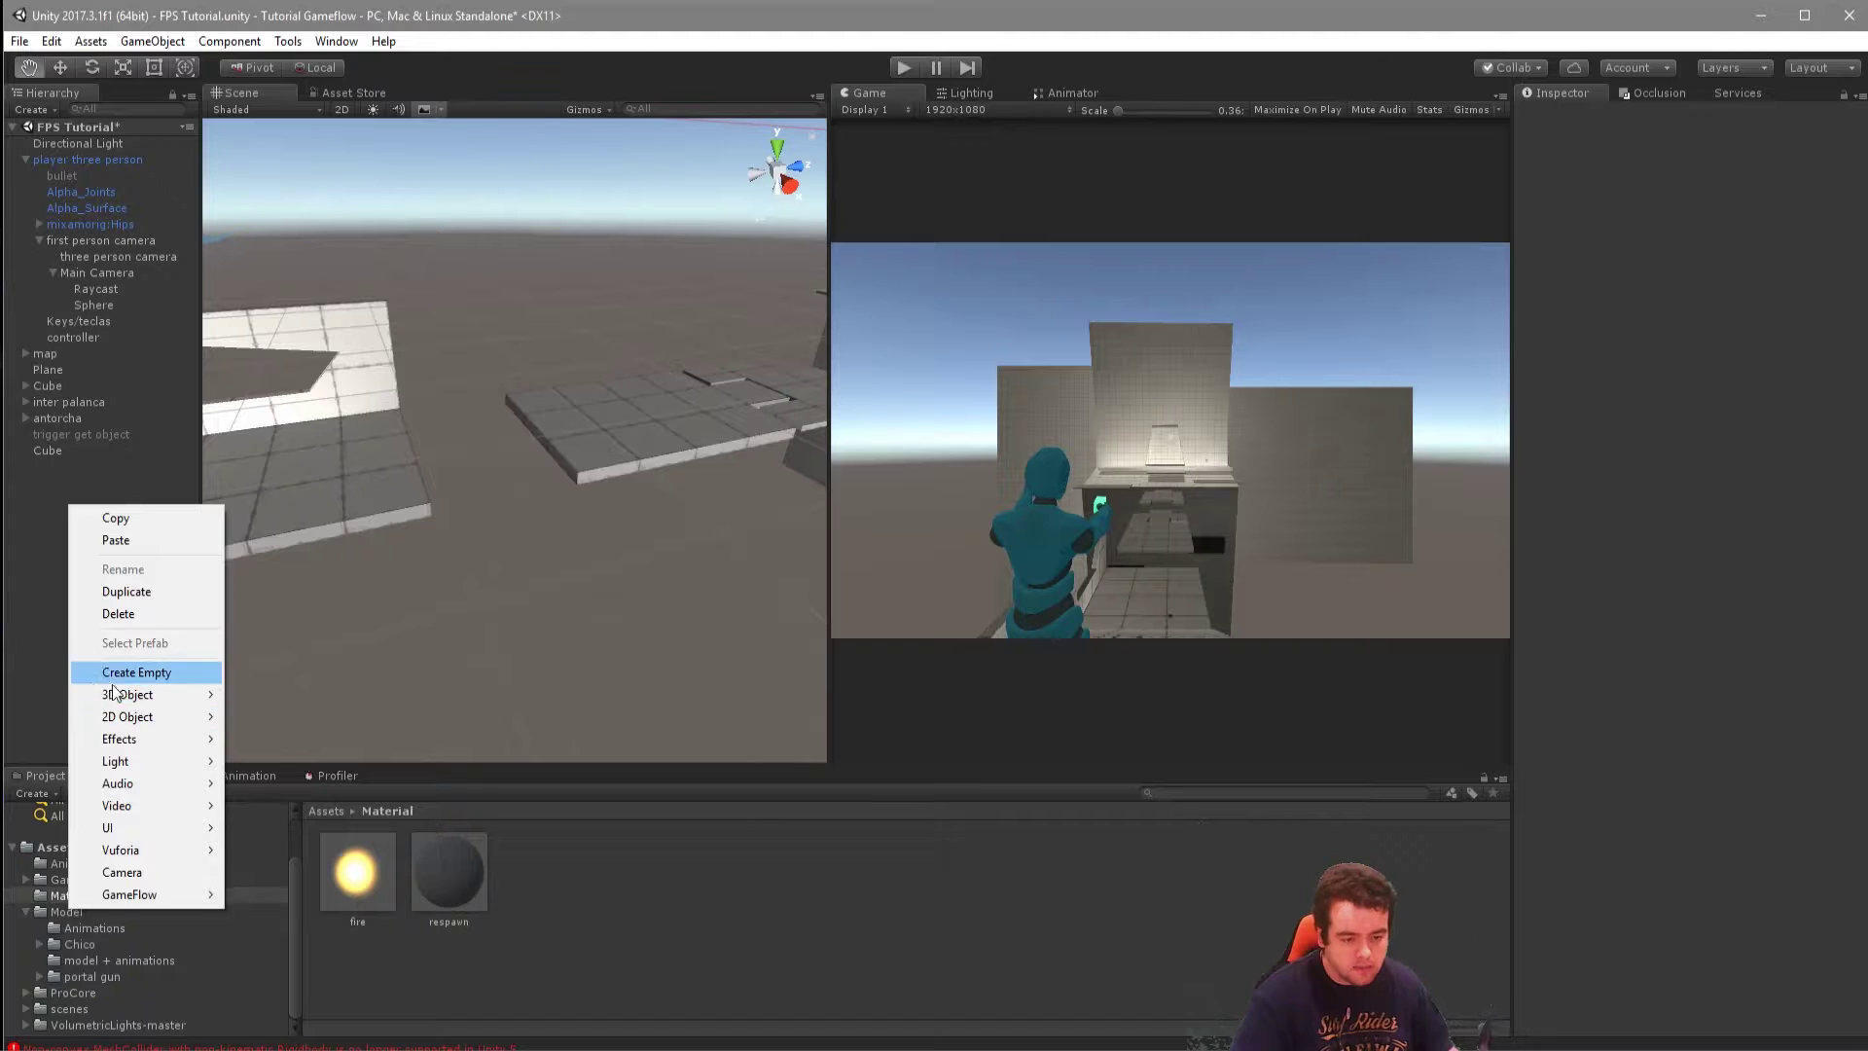
mouse_move(130, 691)
left_click(258, 694)
key("f")
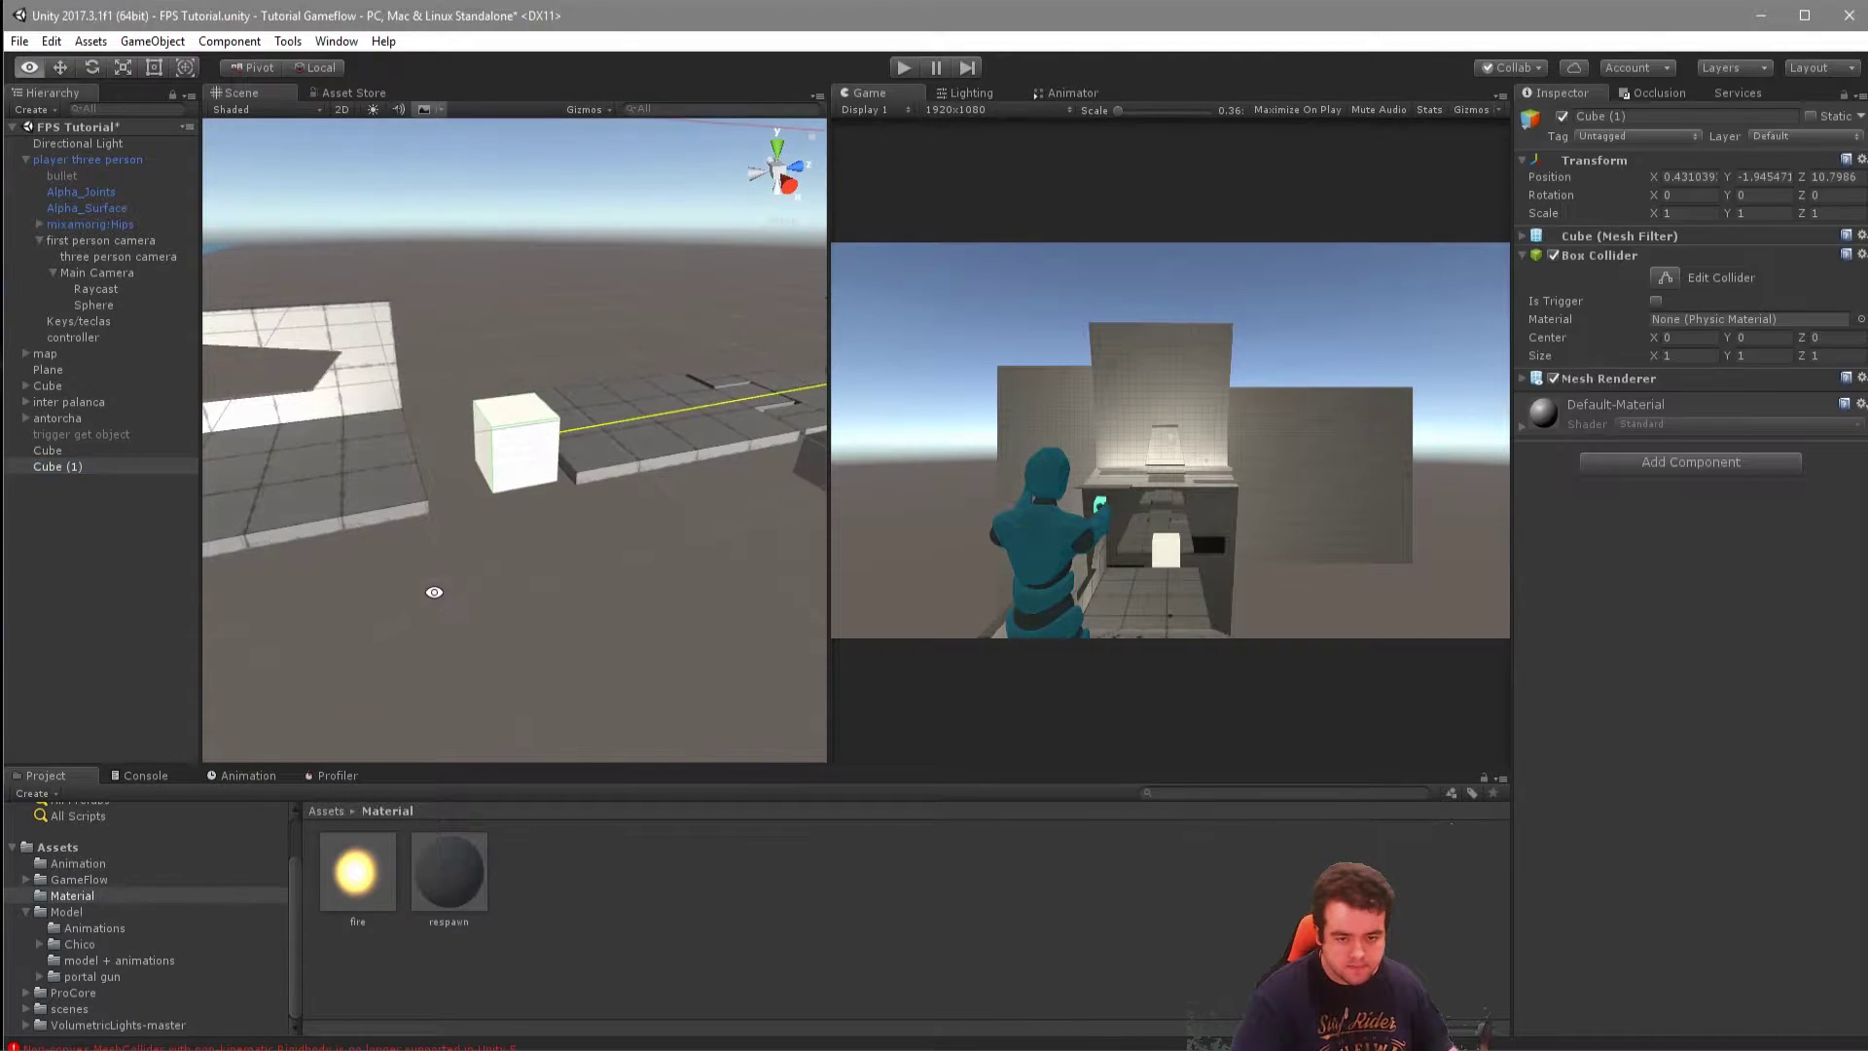
key("r")
mouse_move(509, 420)
left_mouse_down()
mouse_move(545, 389)
mouse_move(516, 283)
left_mouse_up()
key("w")
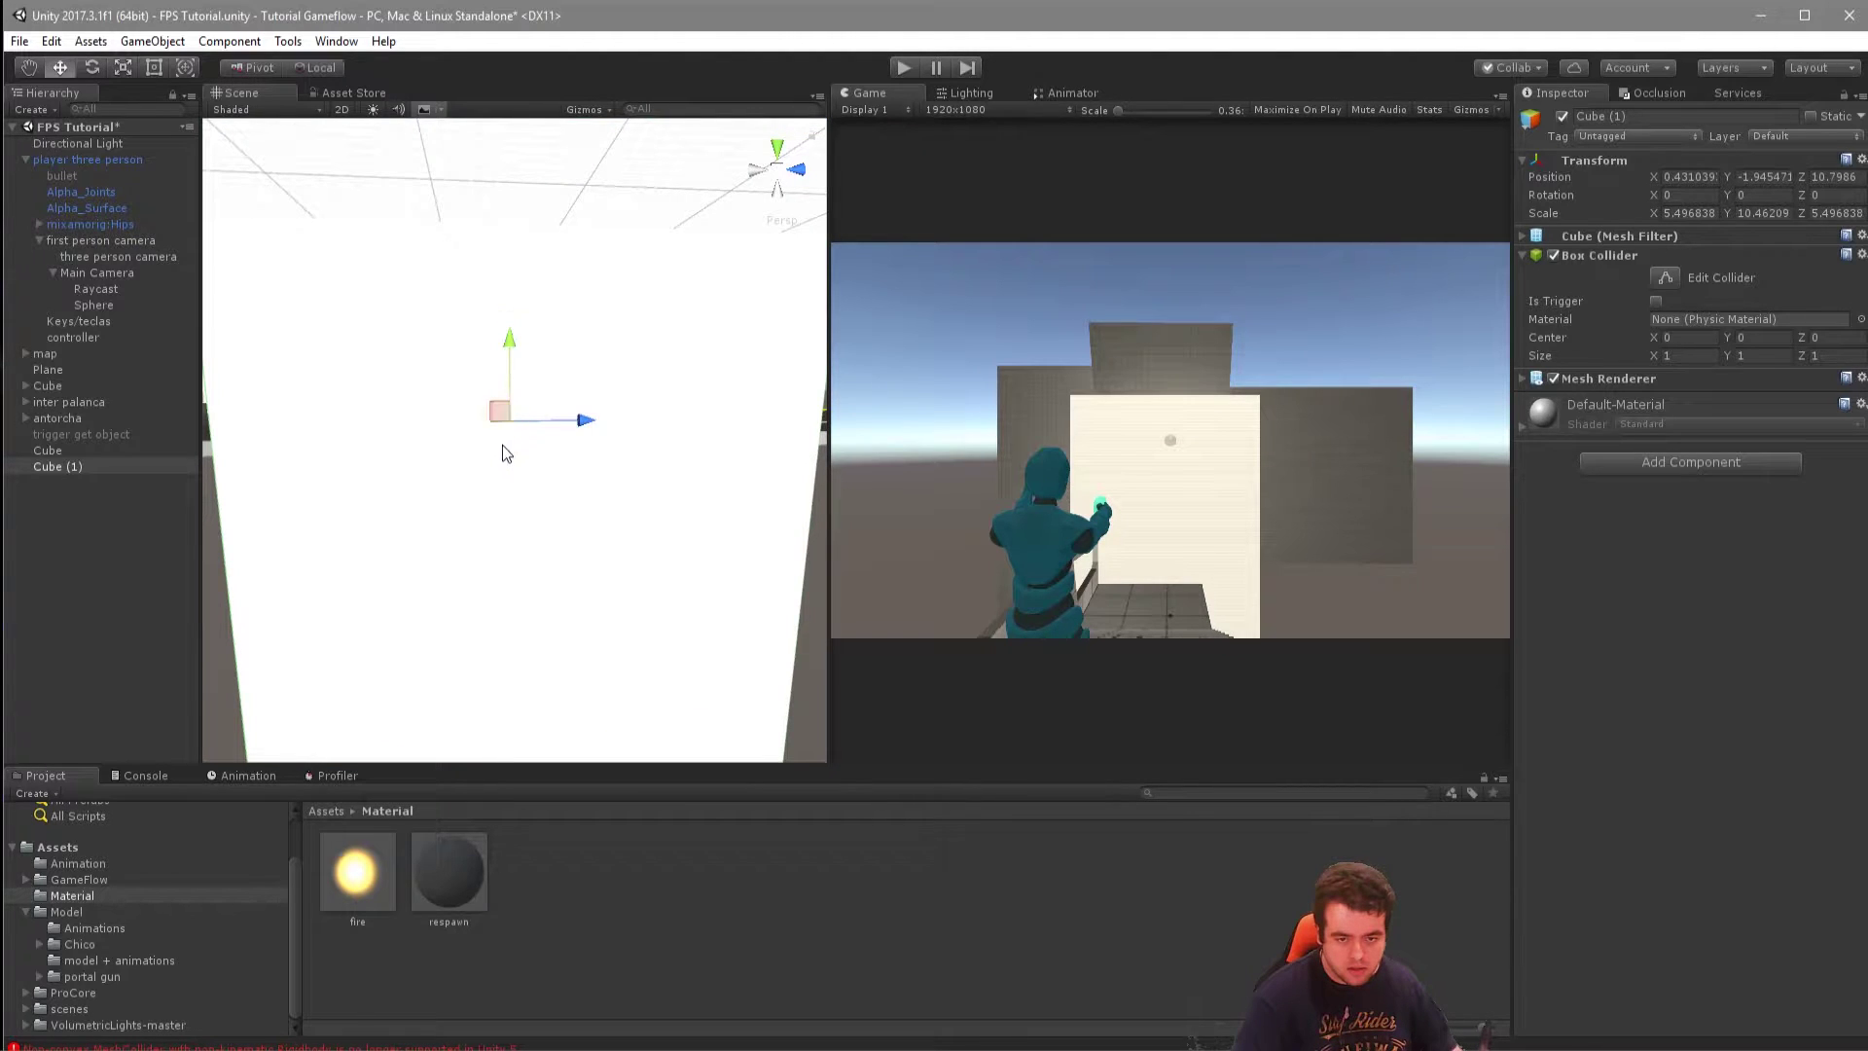
mouse_move(499, 411)
left_mouse_down()
mouse_move(473, 755)
mouse_move(586, 625)
mouse_move(666, 658)
mouse_move(543, 660)
mouse_move(569, 476)
mouse_move(593, 482)
left_mouse_up()
Apply the respawn material to the cube and raise its Albedo alpha to 152.
left_click_drag(448, 871, 1614, 603)
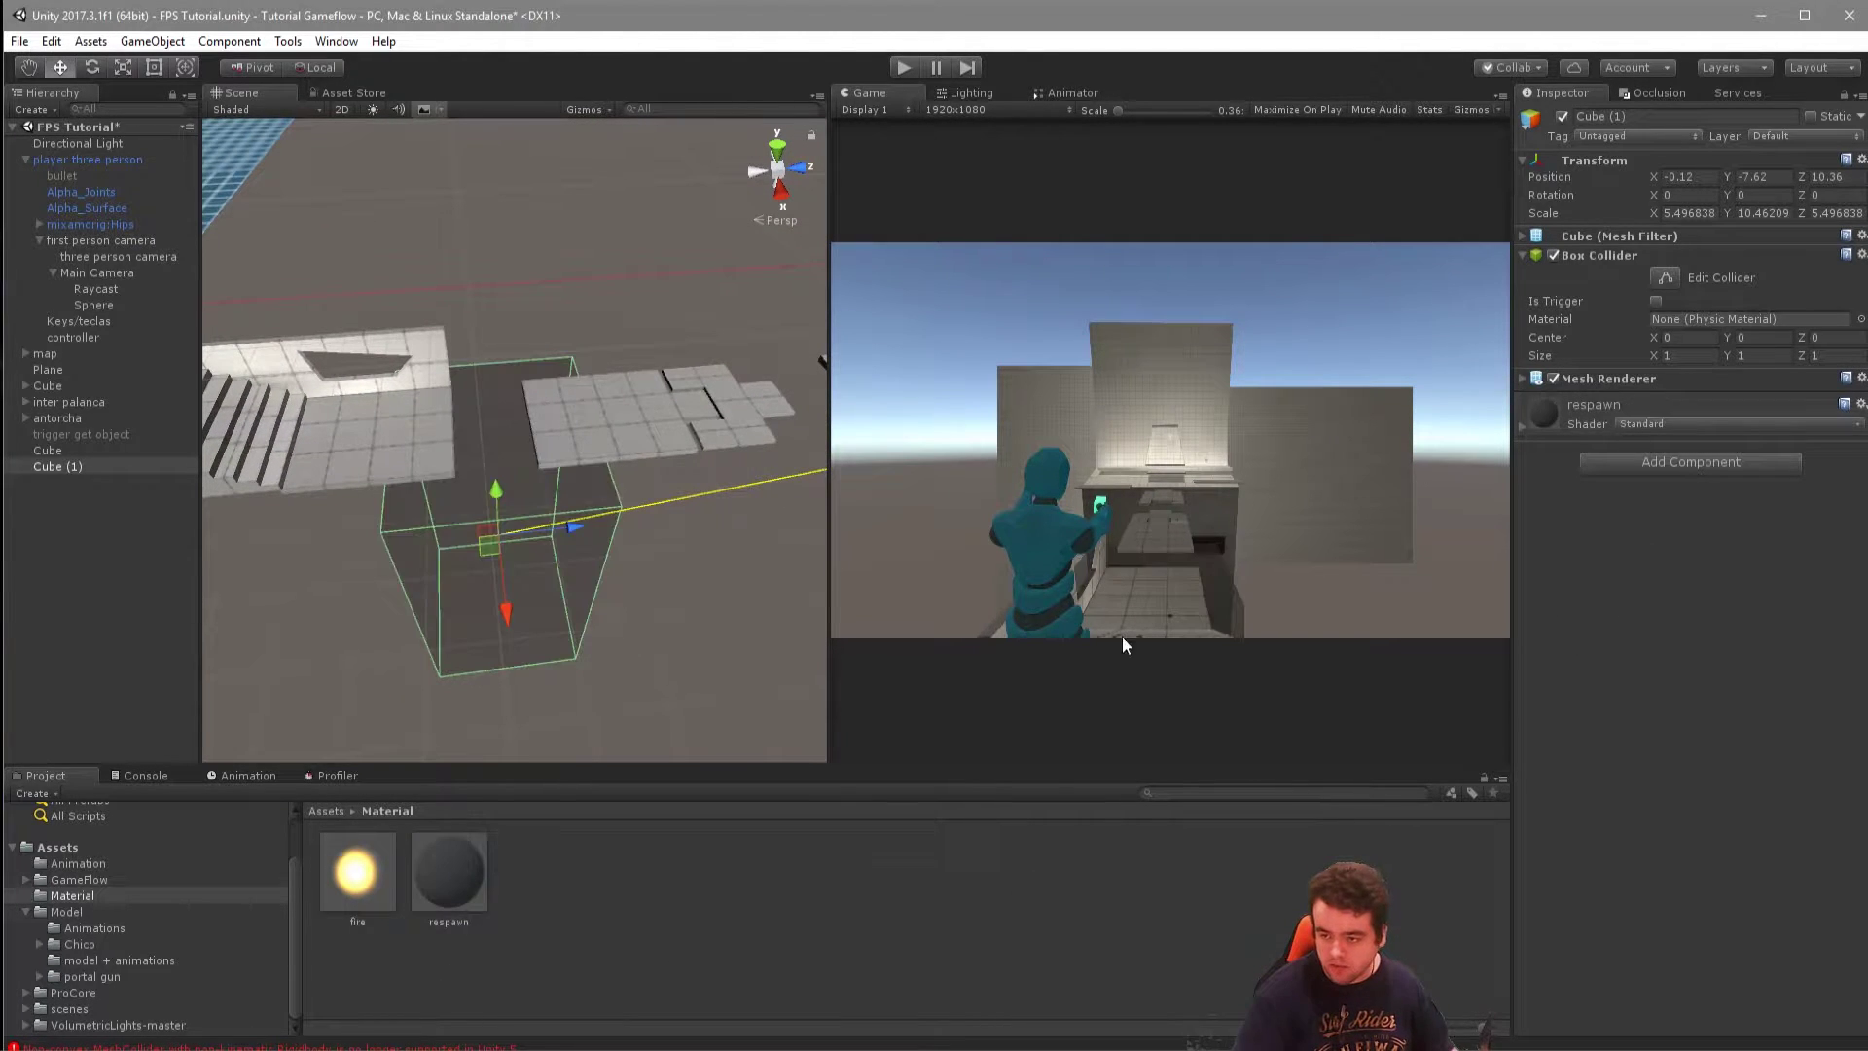
left_click(1546, 431)
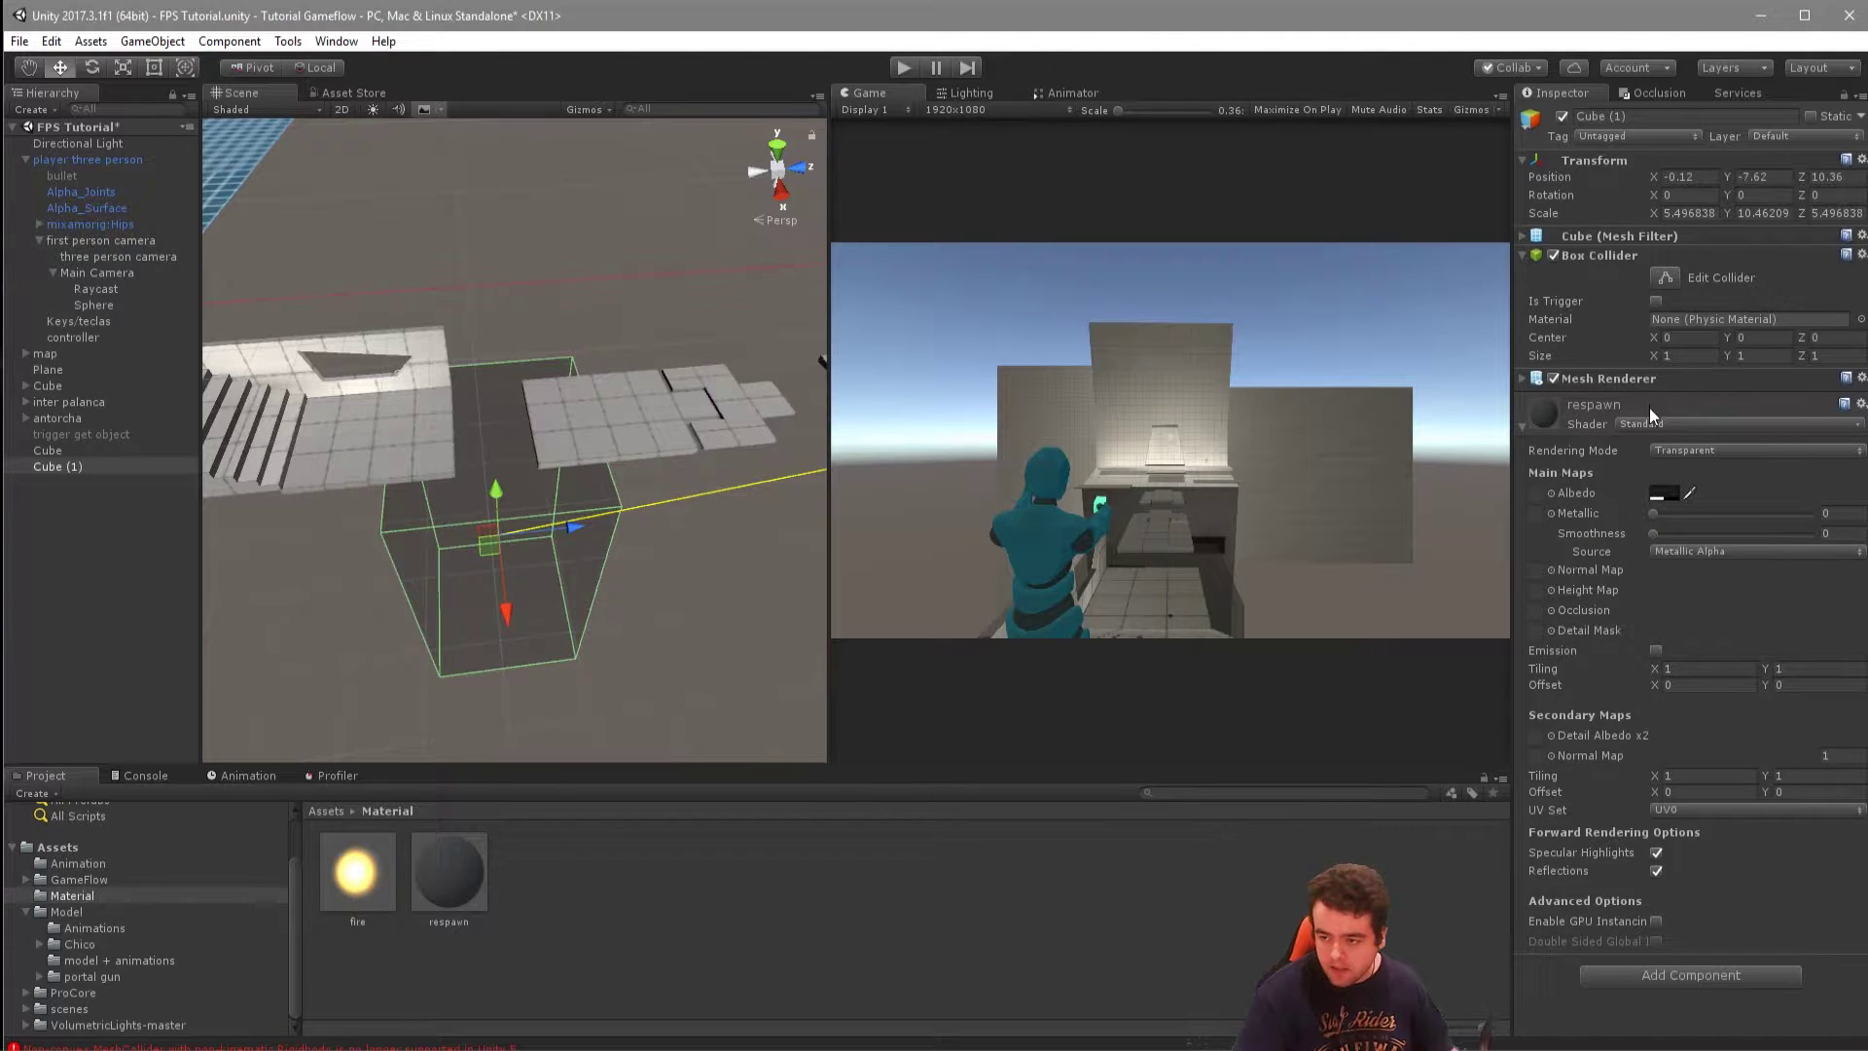
left_click(1664, 499)
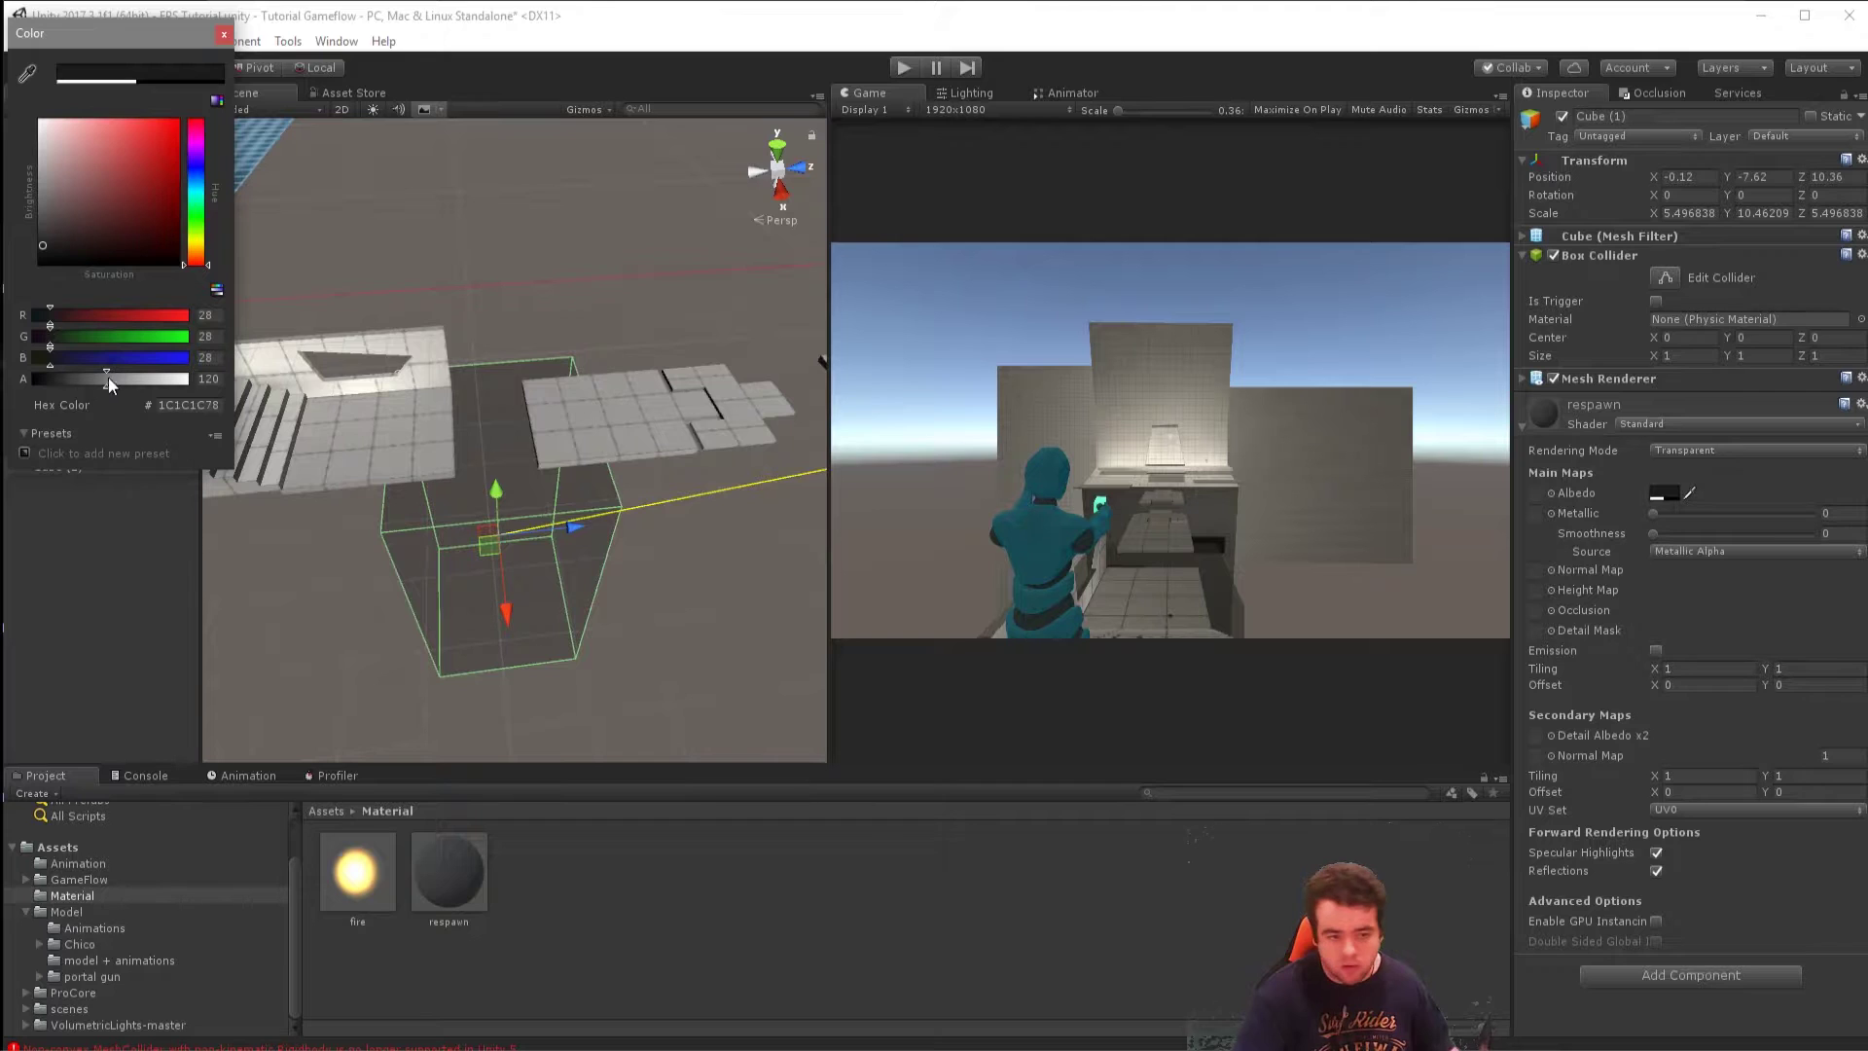
left_click_drag(105, 381, 125, 397)
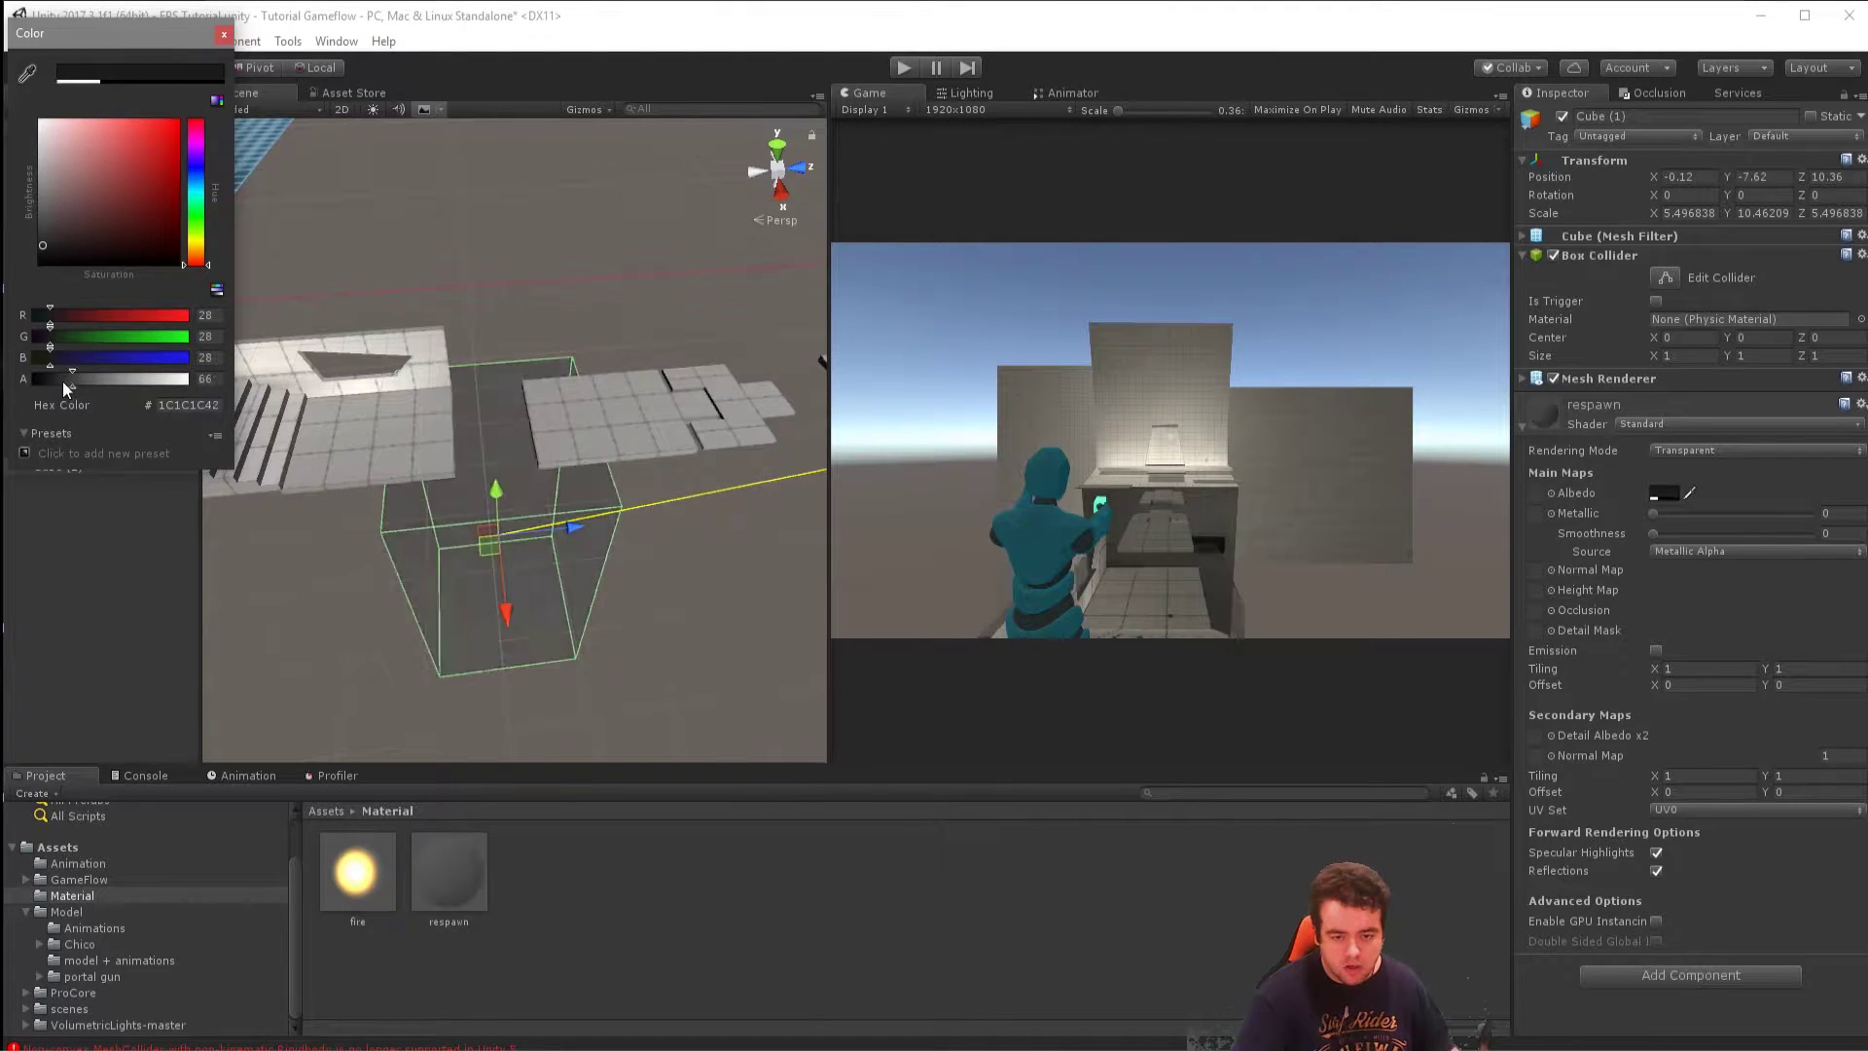
left_click(223, 35)
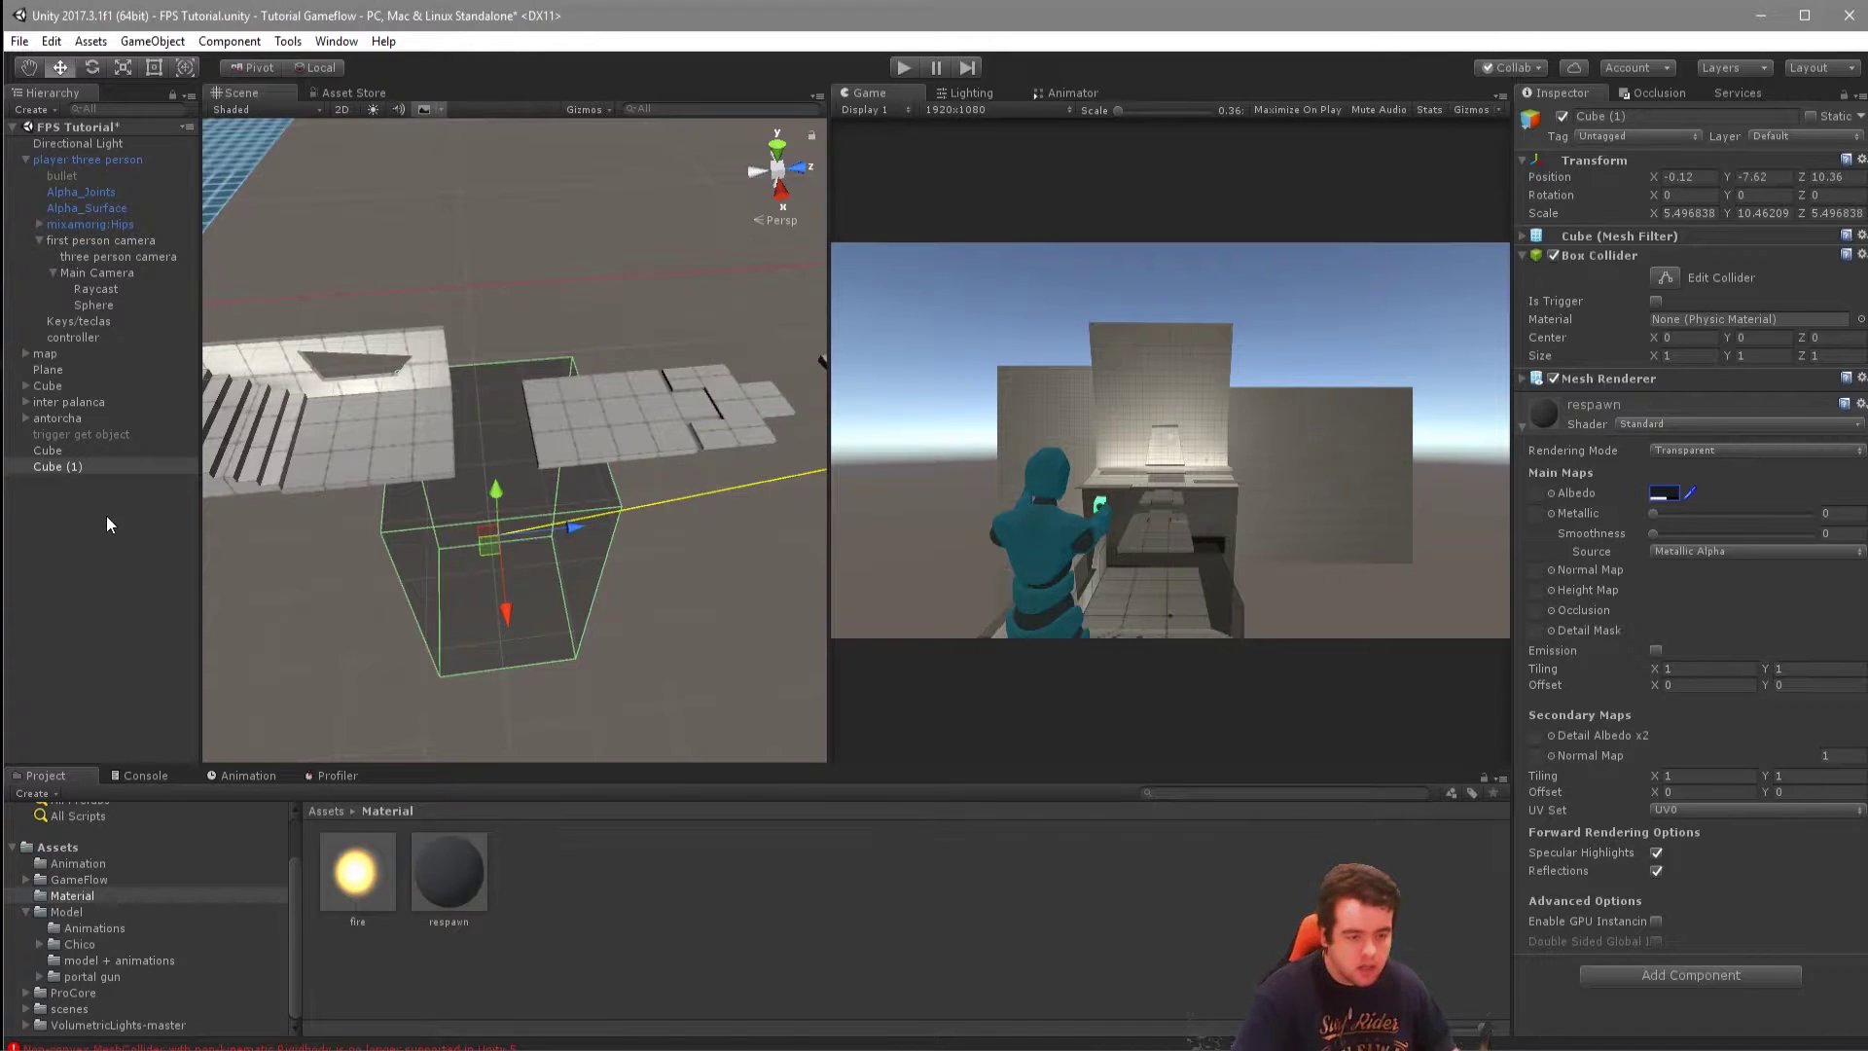
Rename the cube to 'caida trigger respawn'.
right_click(47, 463)
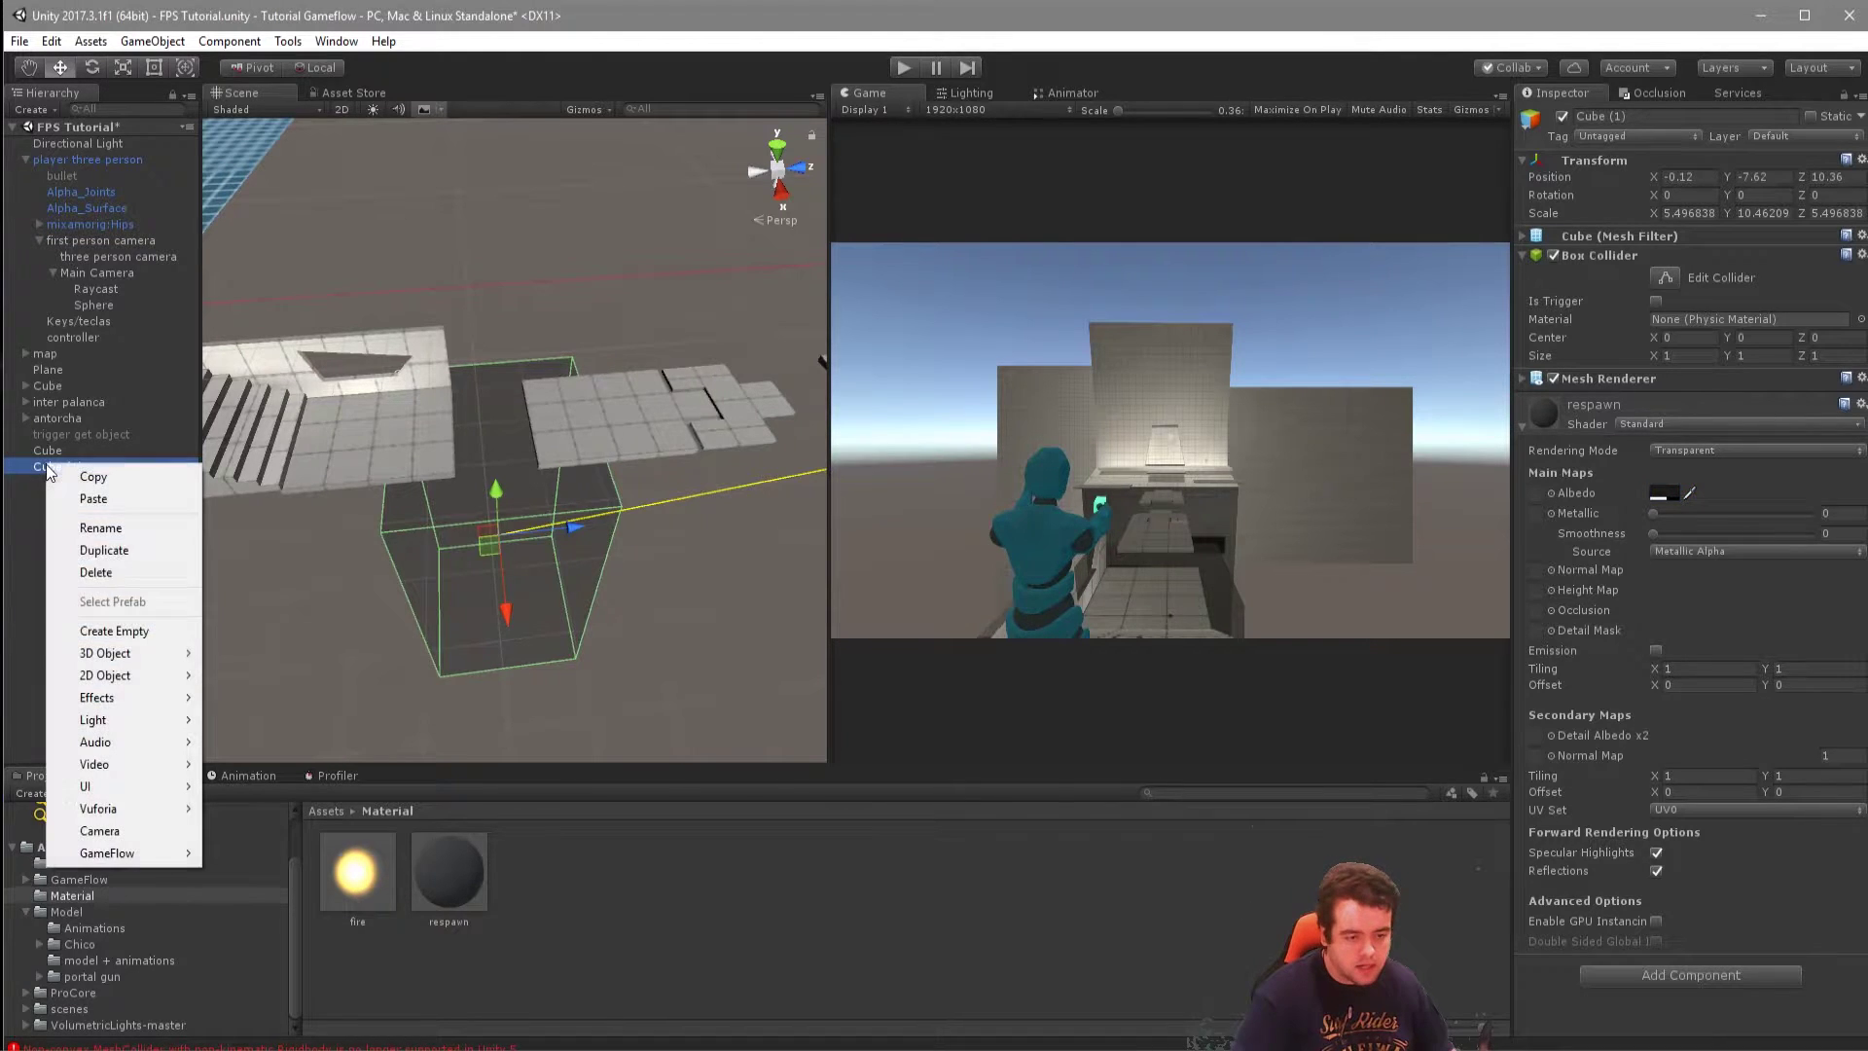
left_click(142, 529)
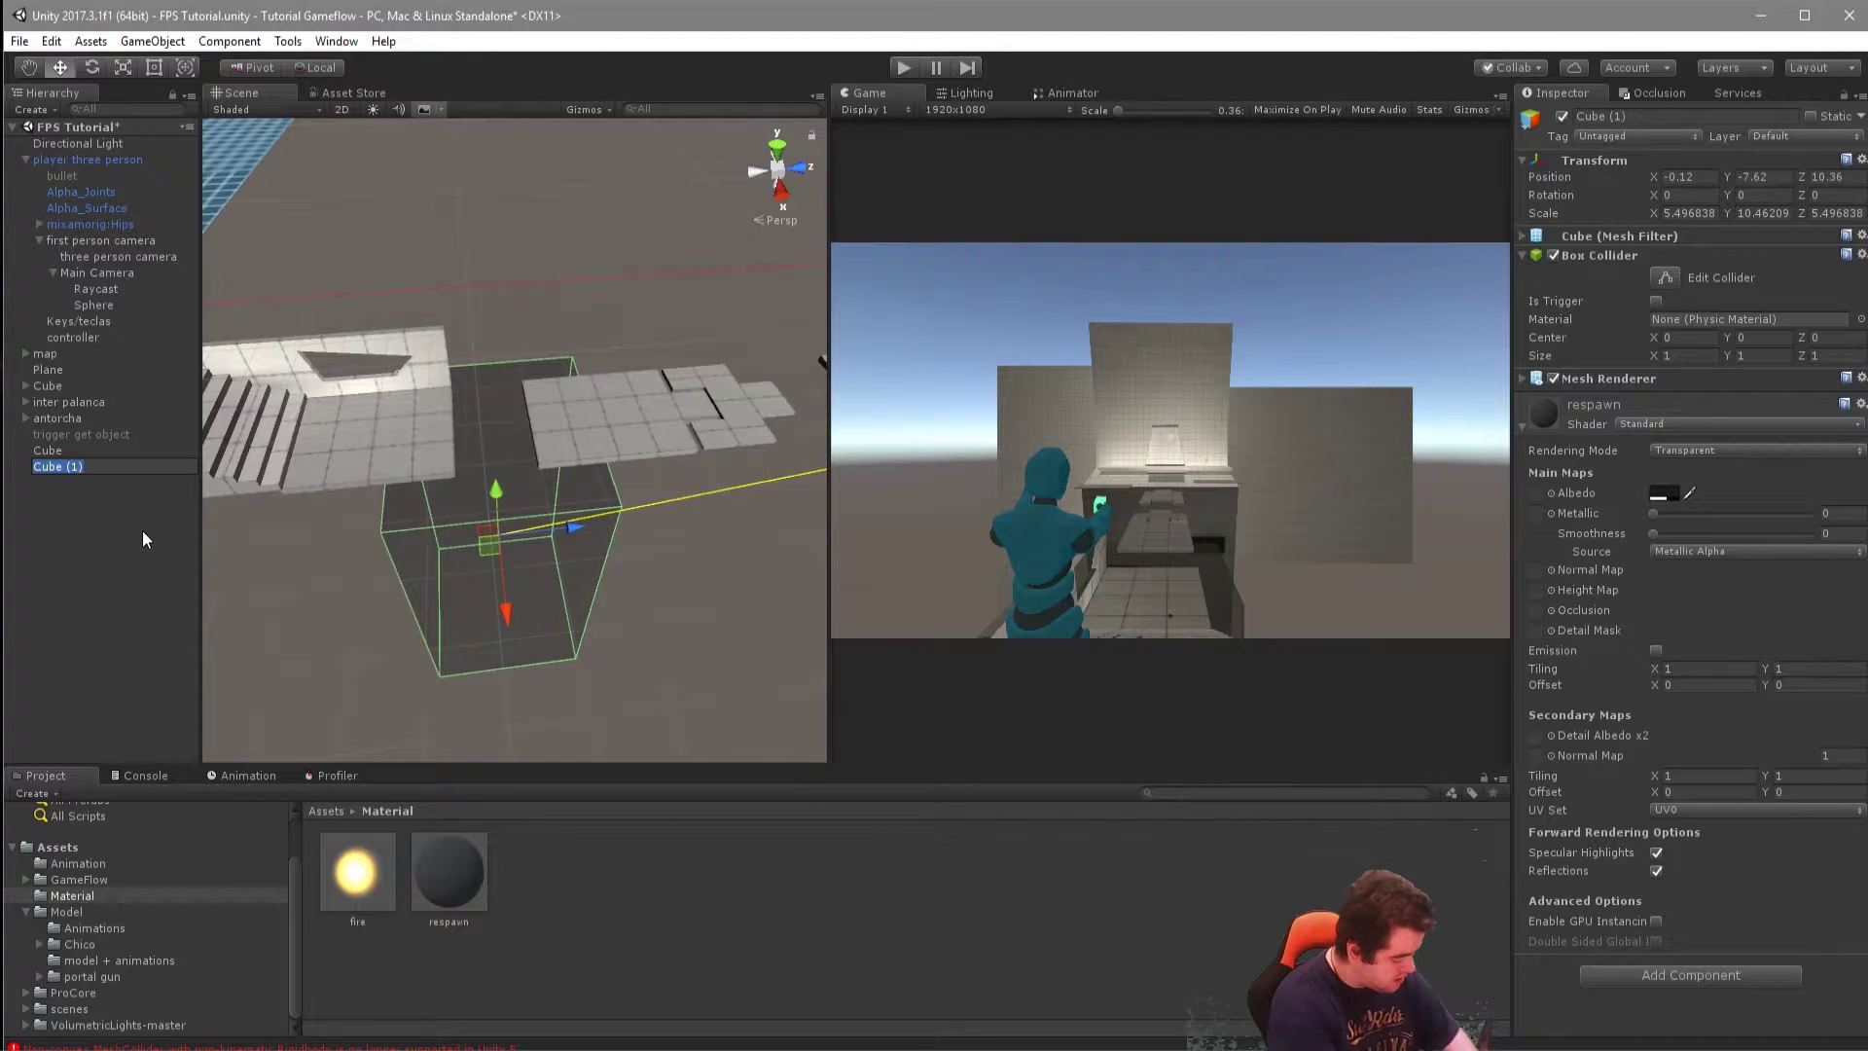
type("caid")
type("aid")
type("trigger resp")
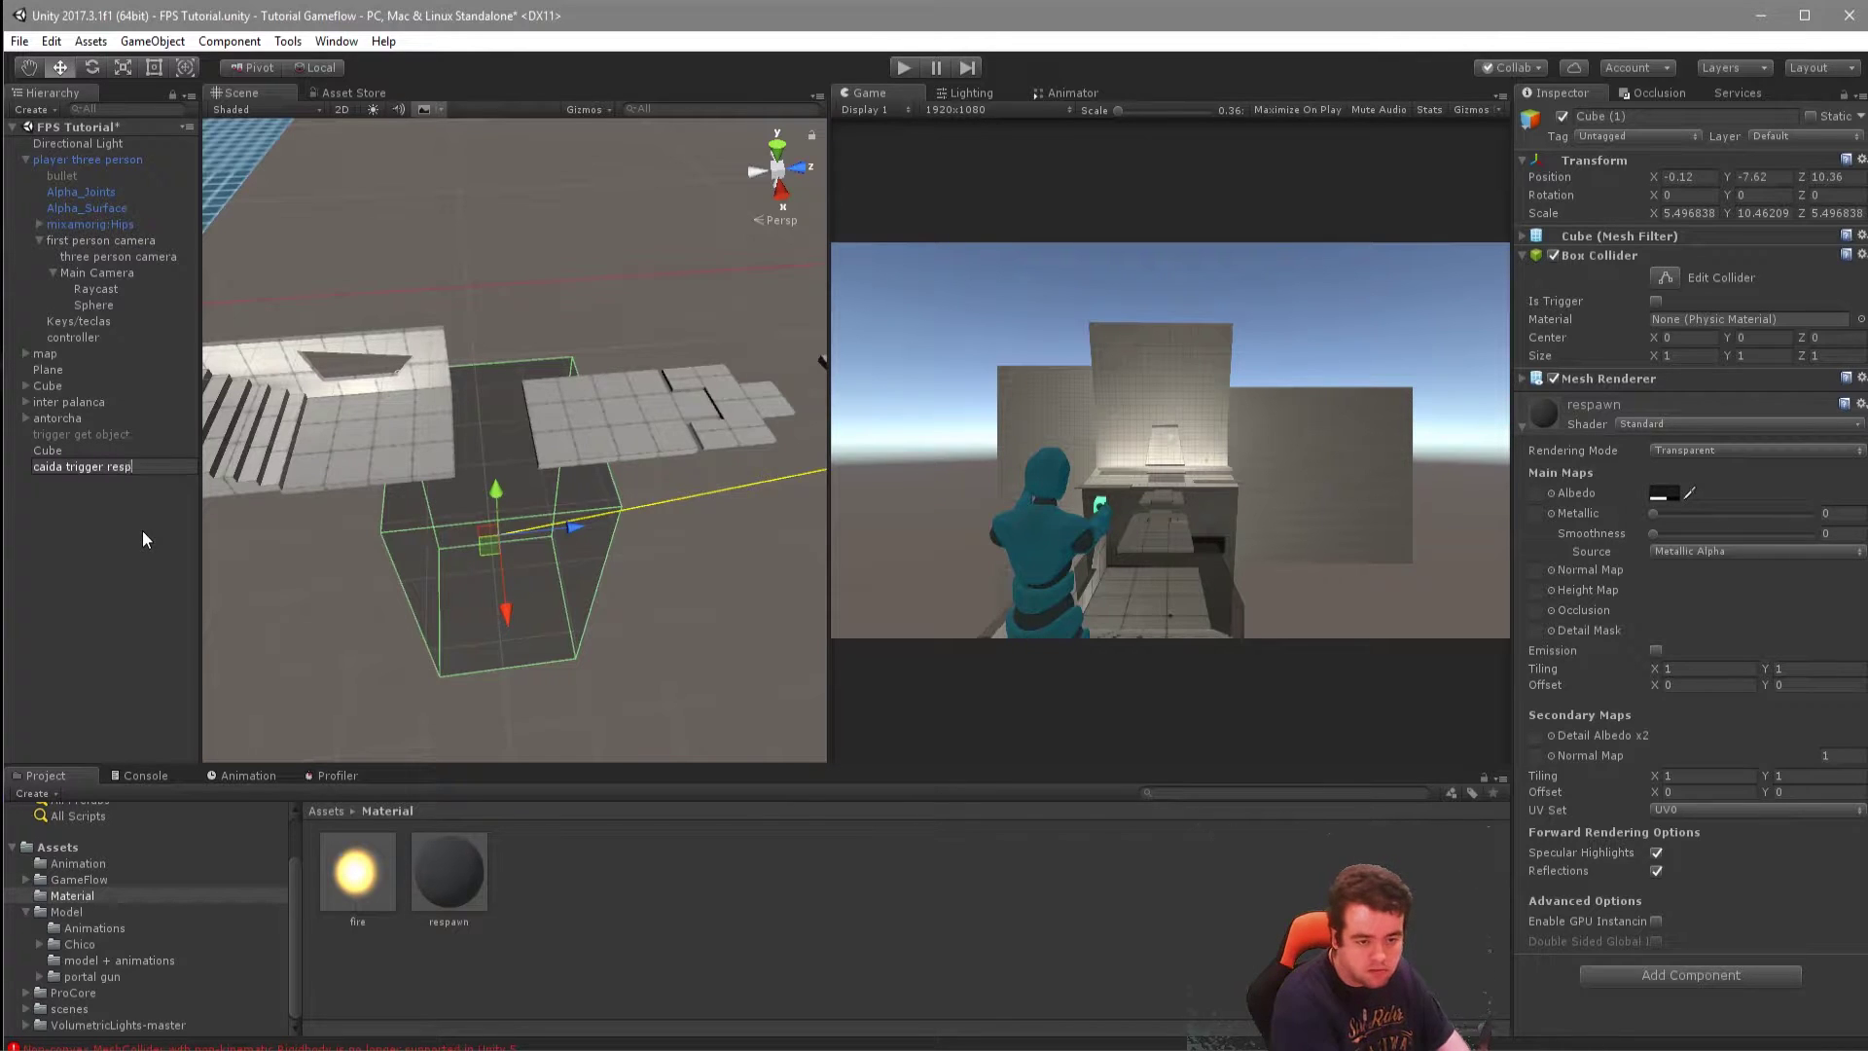
type("wn")
key("Return")
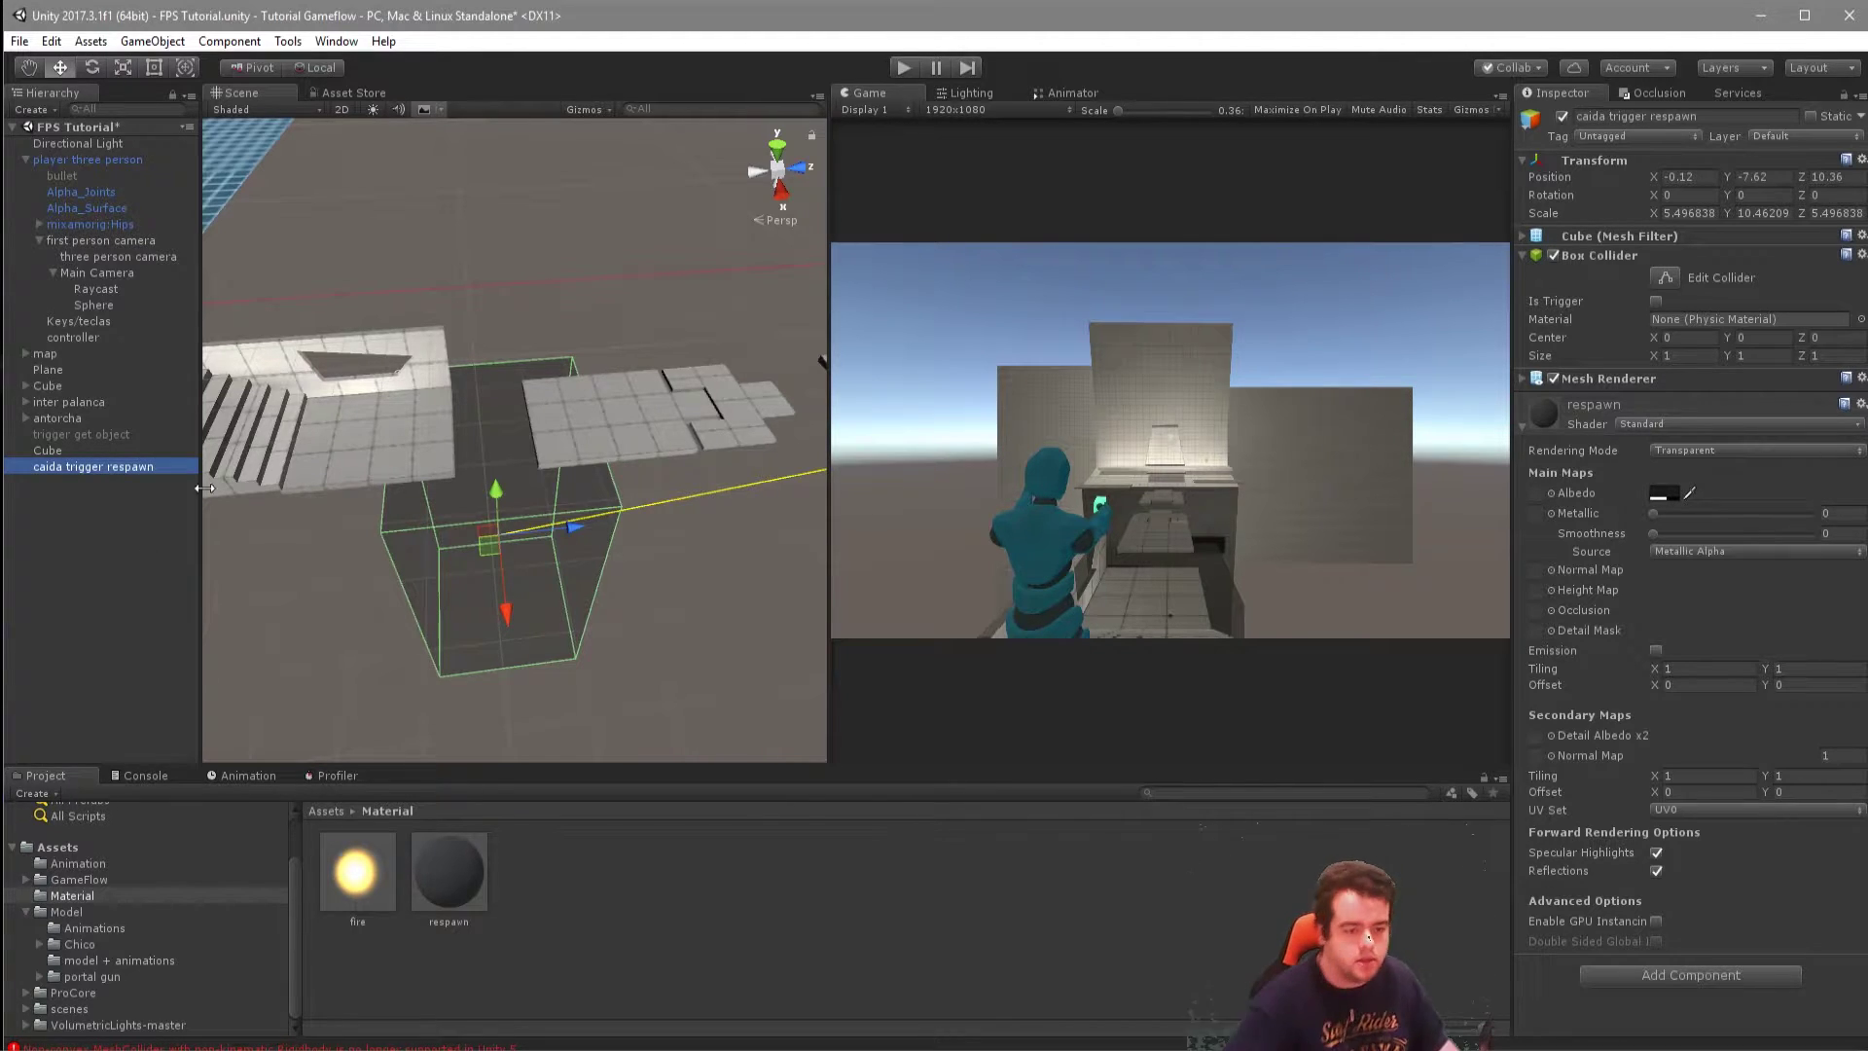
Create an empty child under caida trigger respawn and place it on the upper platform.
right_click(125, 466)
left_click(224, 628)
right_click_drag(383, 569, 467, 623)
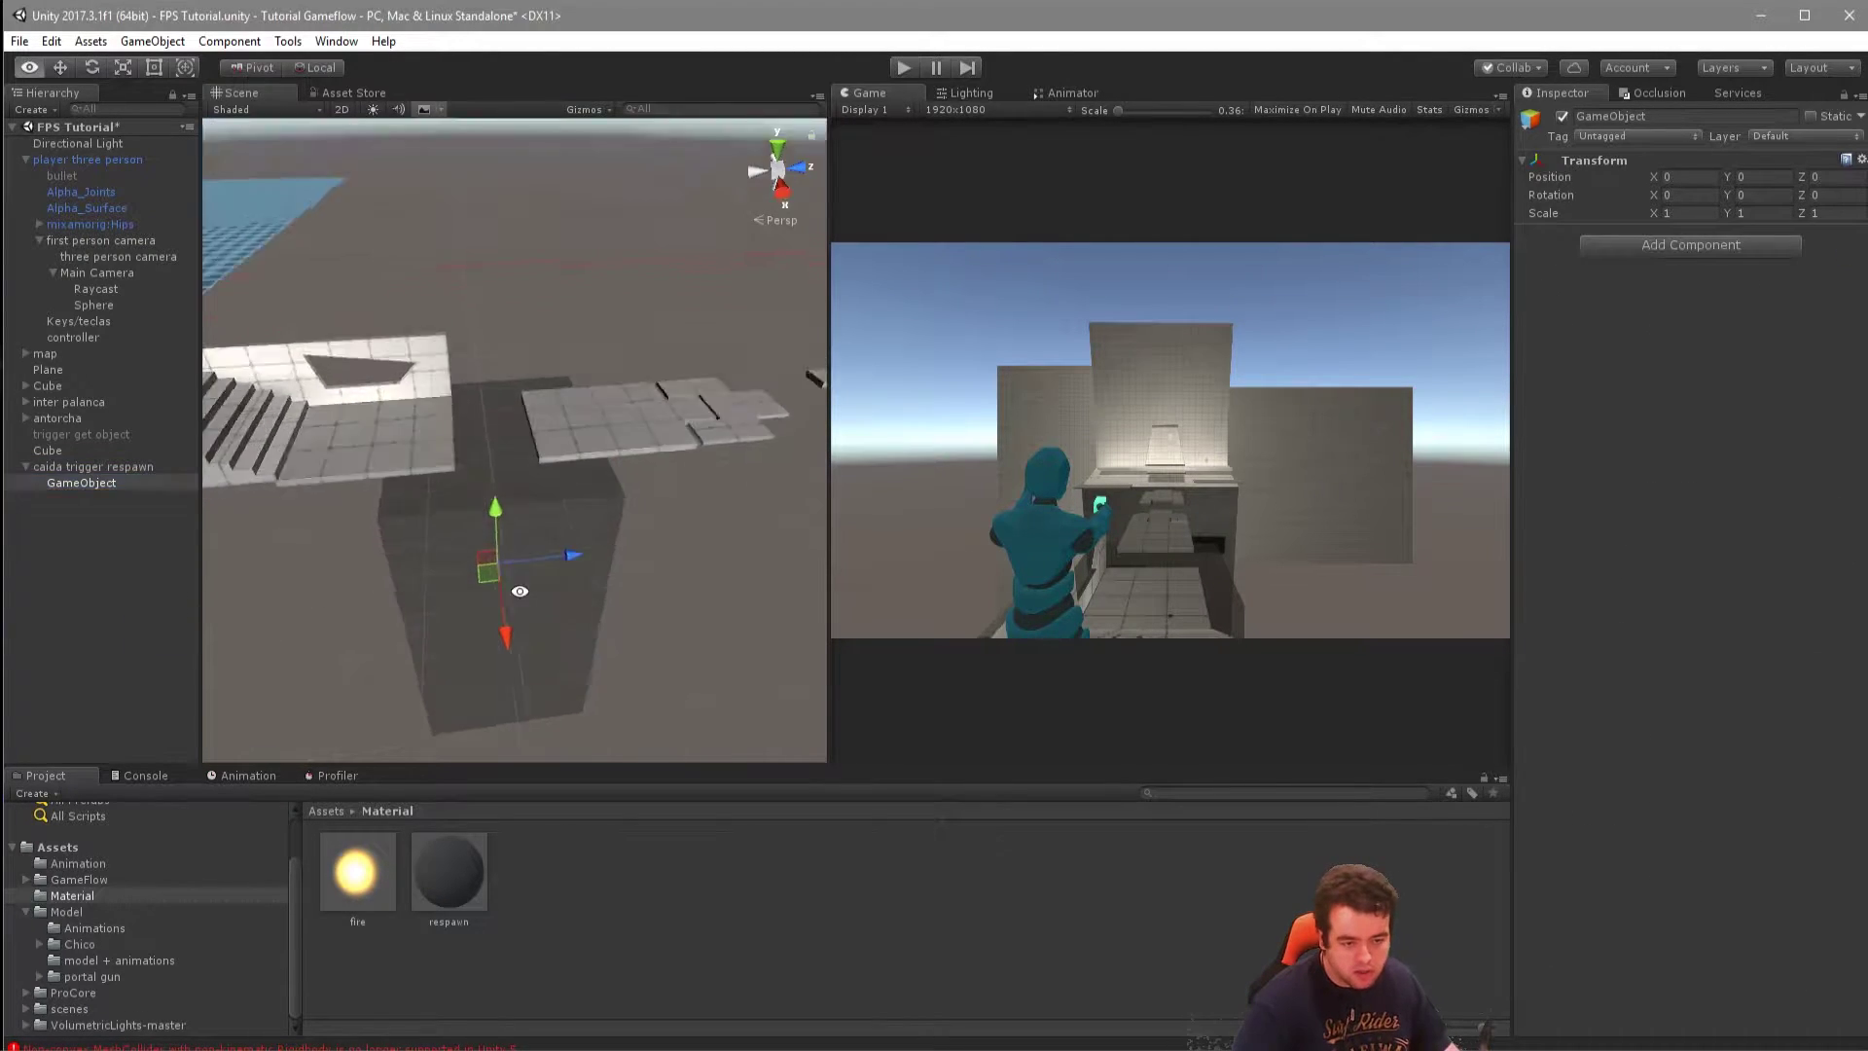
left_click_drag(509, 604, 440, 403)
key("f")
scroll(501, 487, "up", 5)
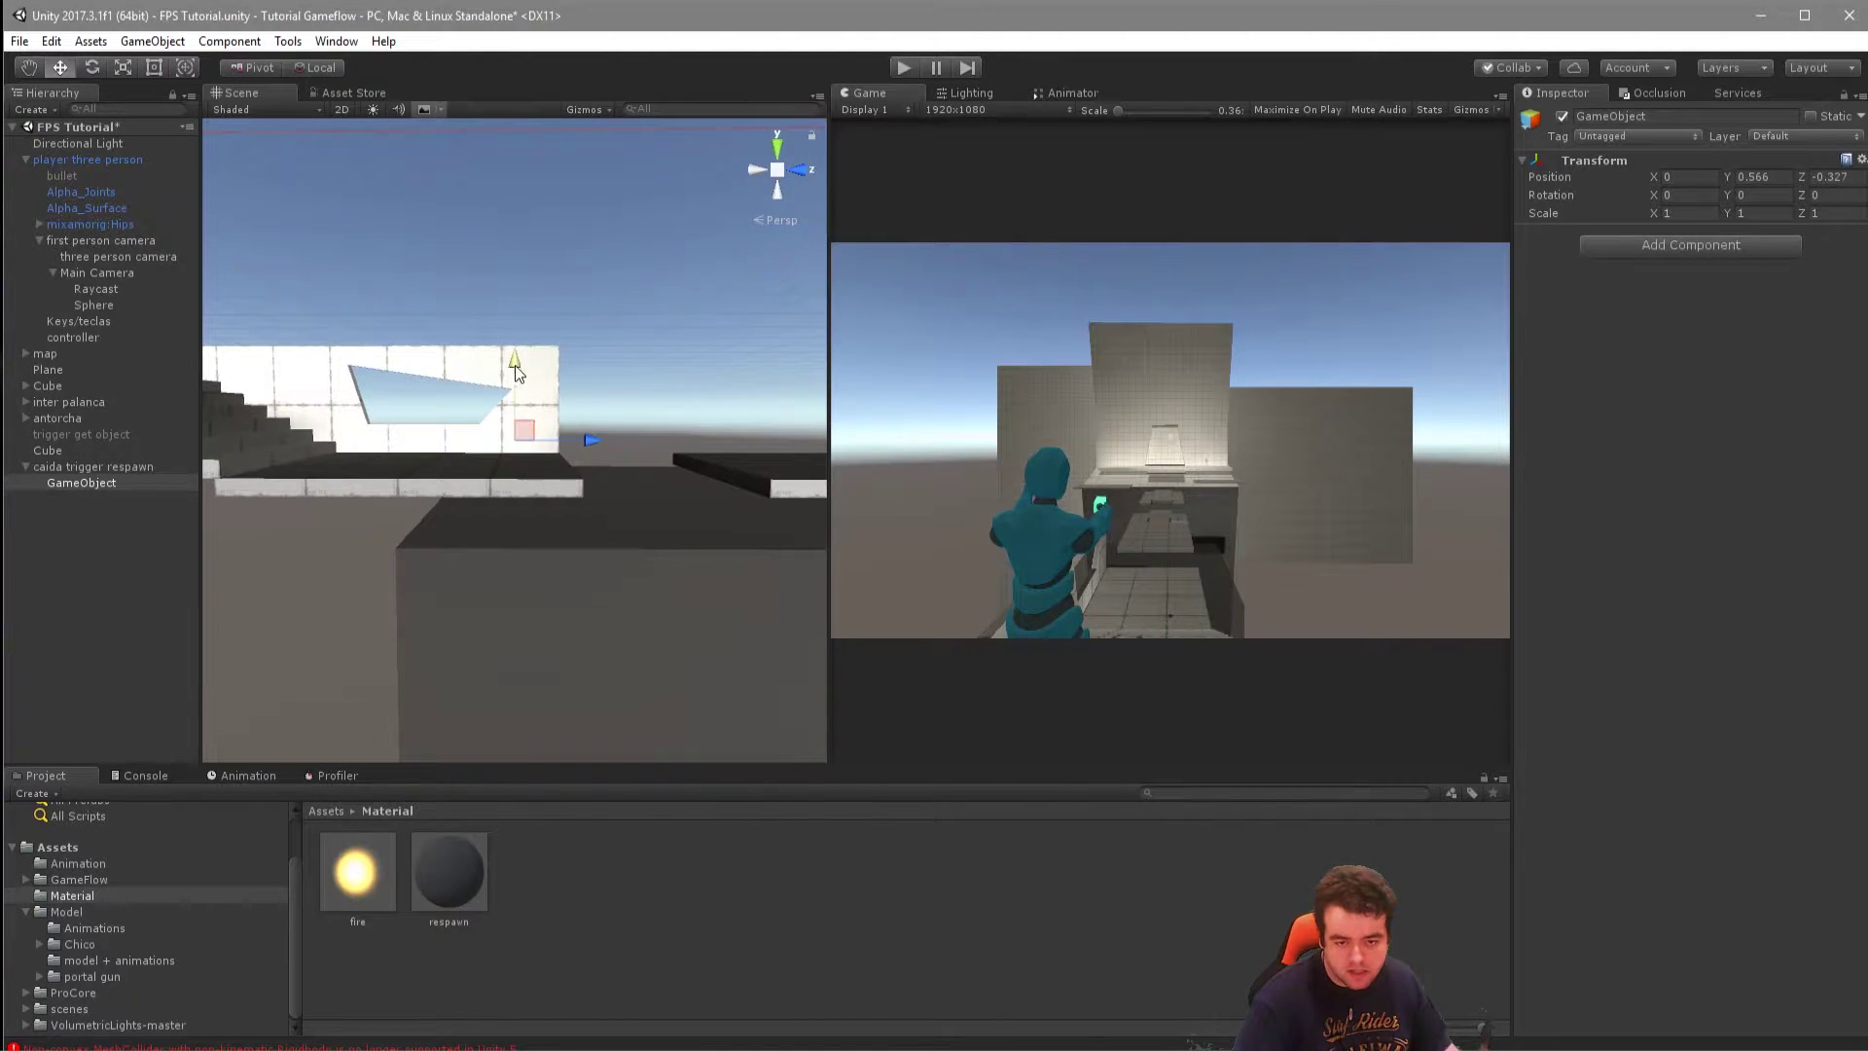
left_click_drag(515, 372, 516, 377)
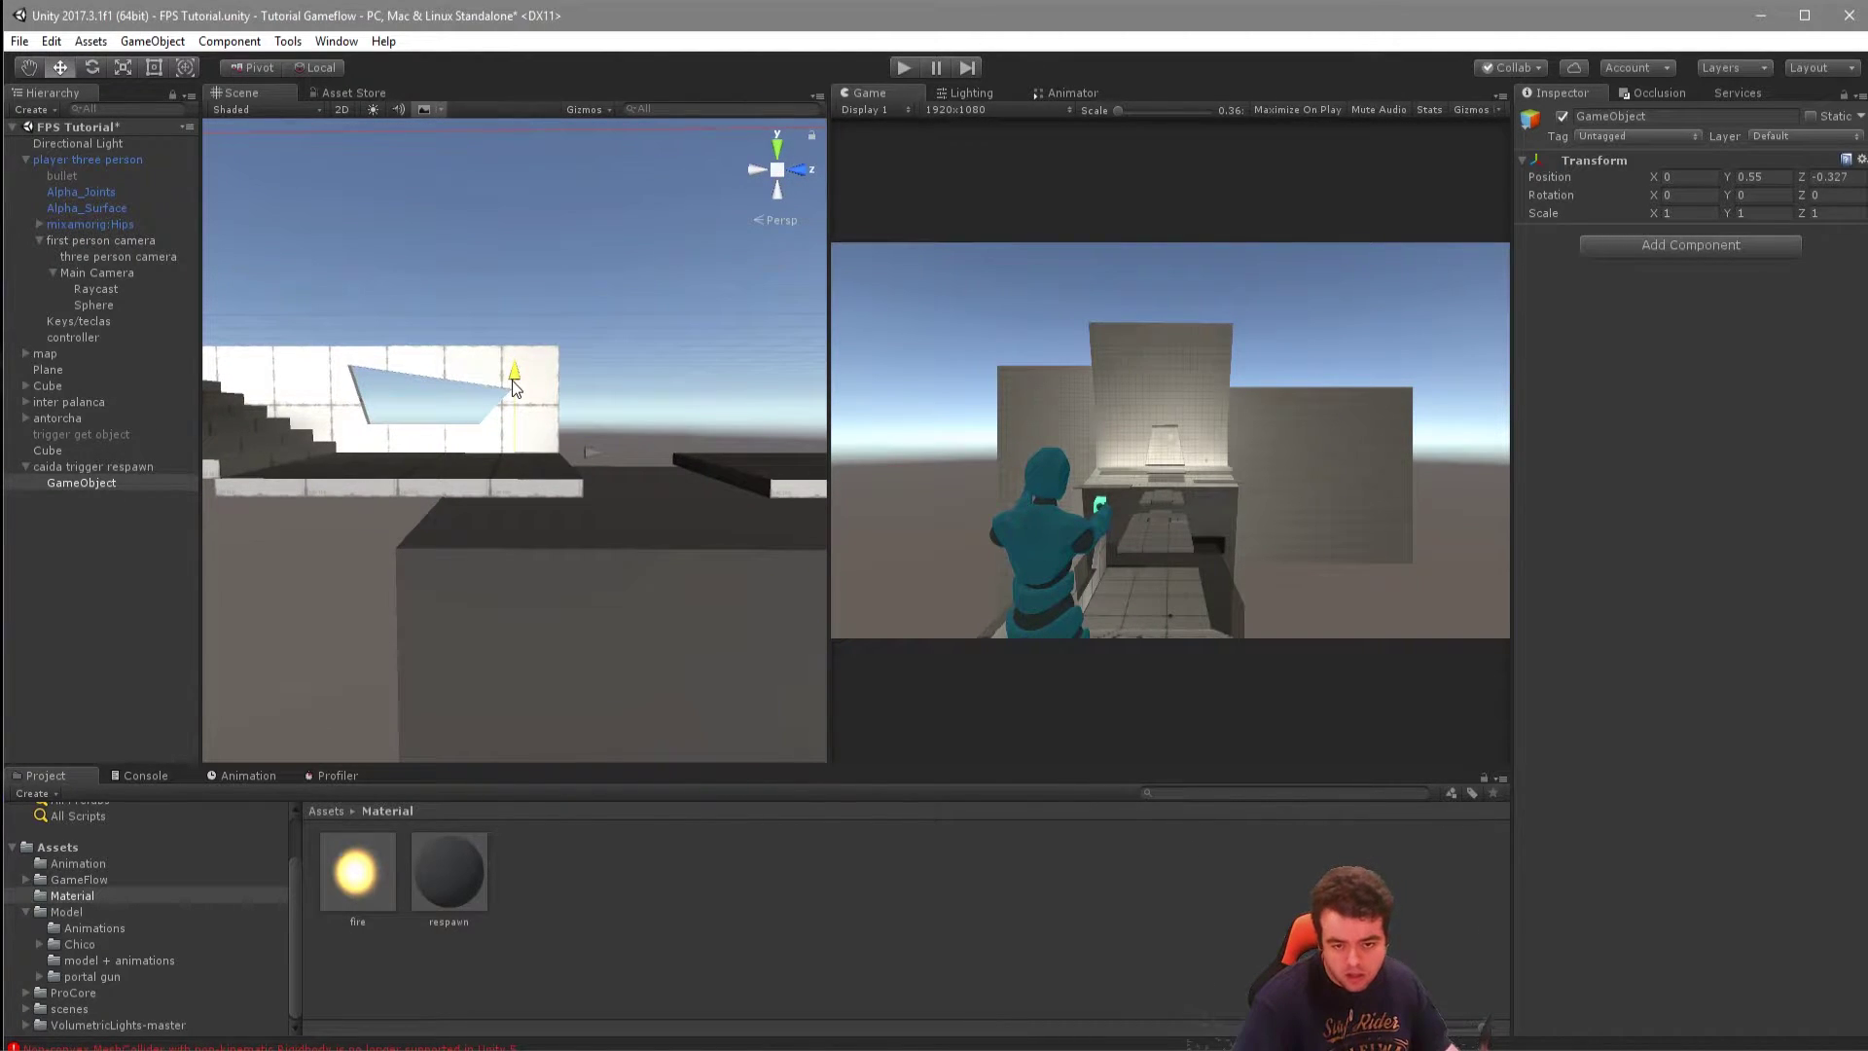
mouse_move(571, 603)
left_mouse_down("alt")
mouse_move(299, 666)
mouse_move(534, 367)
left_mouse_up("alt")
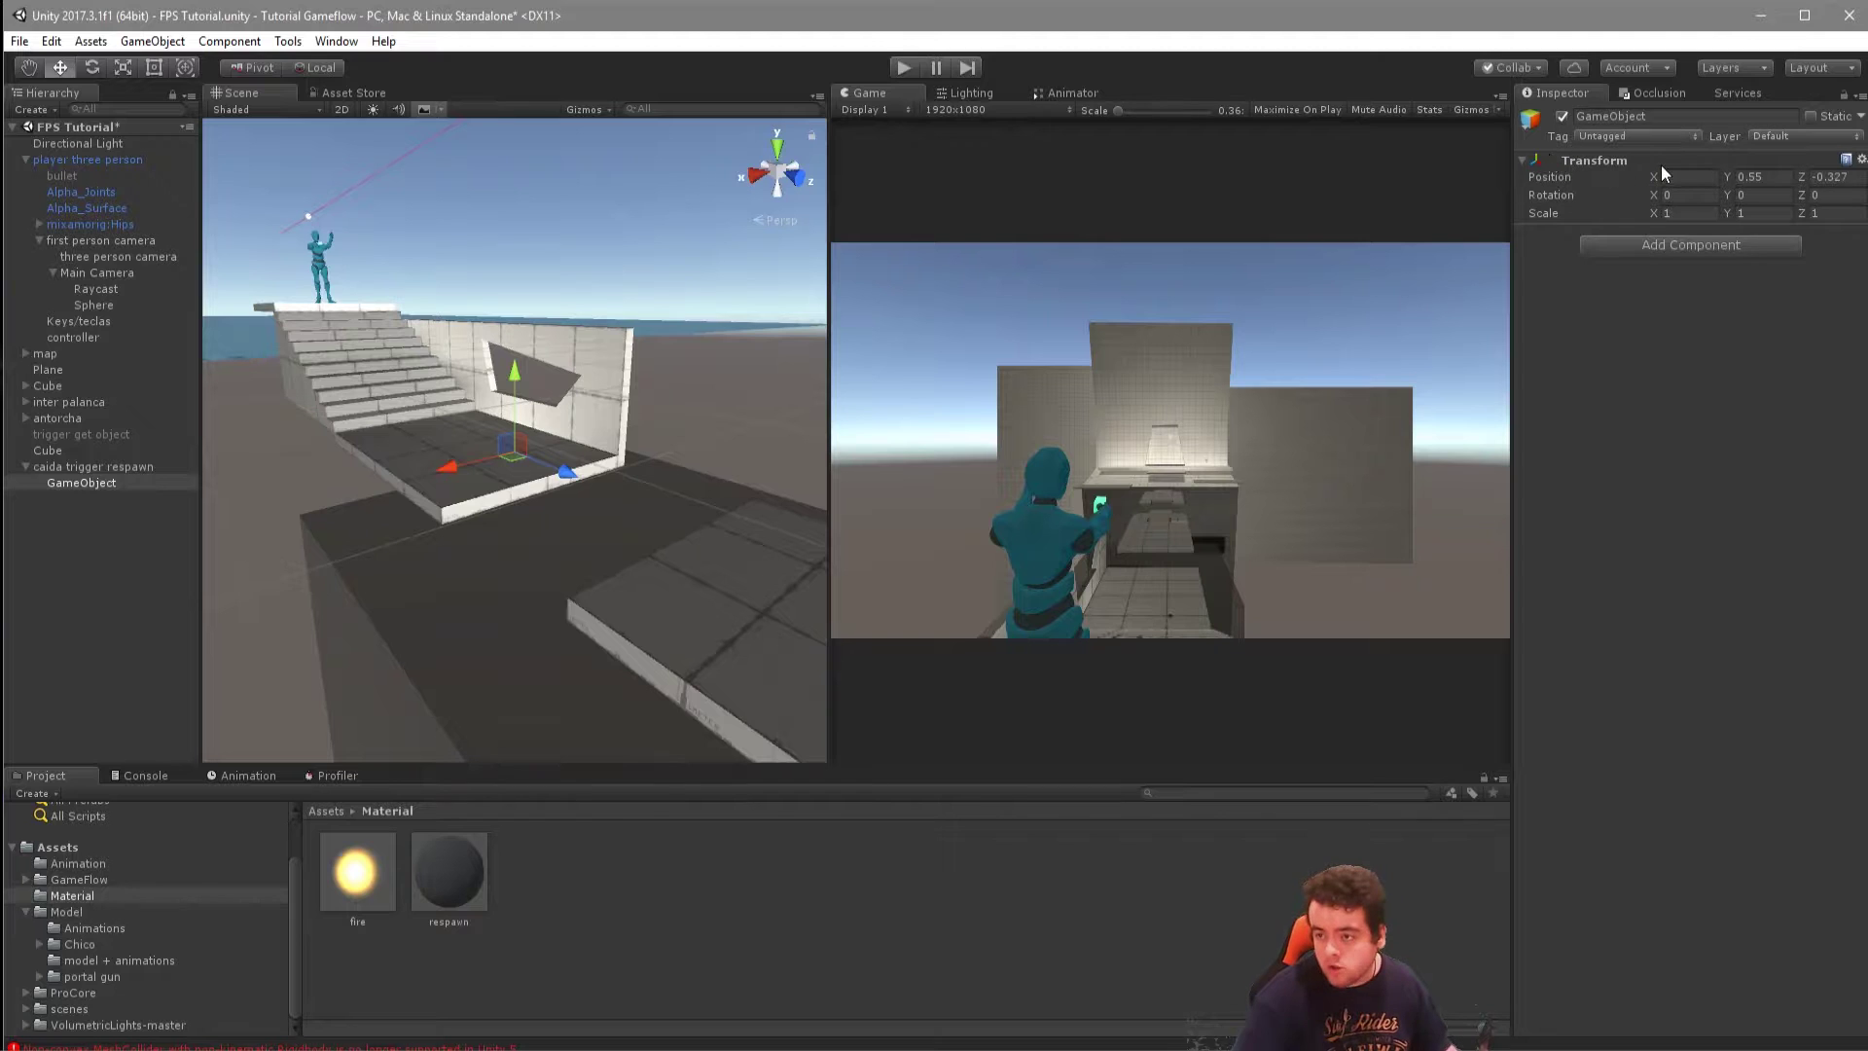
mouse_move(417, 528)
left_mouse_down("alt")
mouse_move(743, 500)
mouse_move(506, 389)
mouse_move(514, 370)
mouse_move(480, 564)
left_mouse_up("alt")
scroll(545, 418, "down", 2)
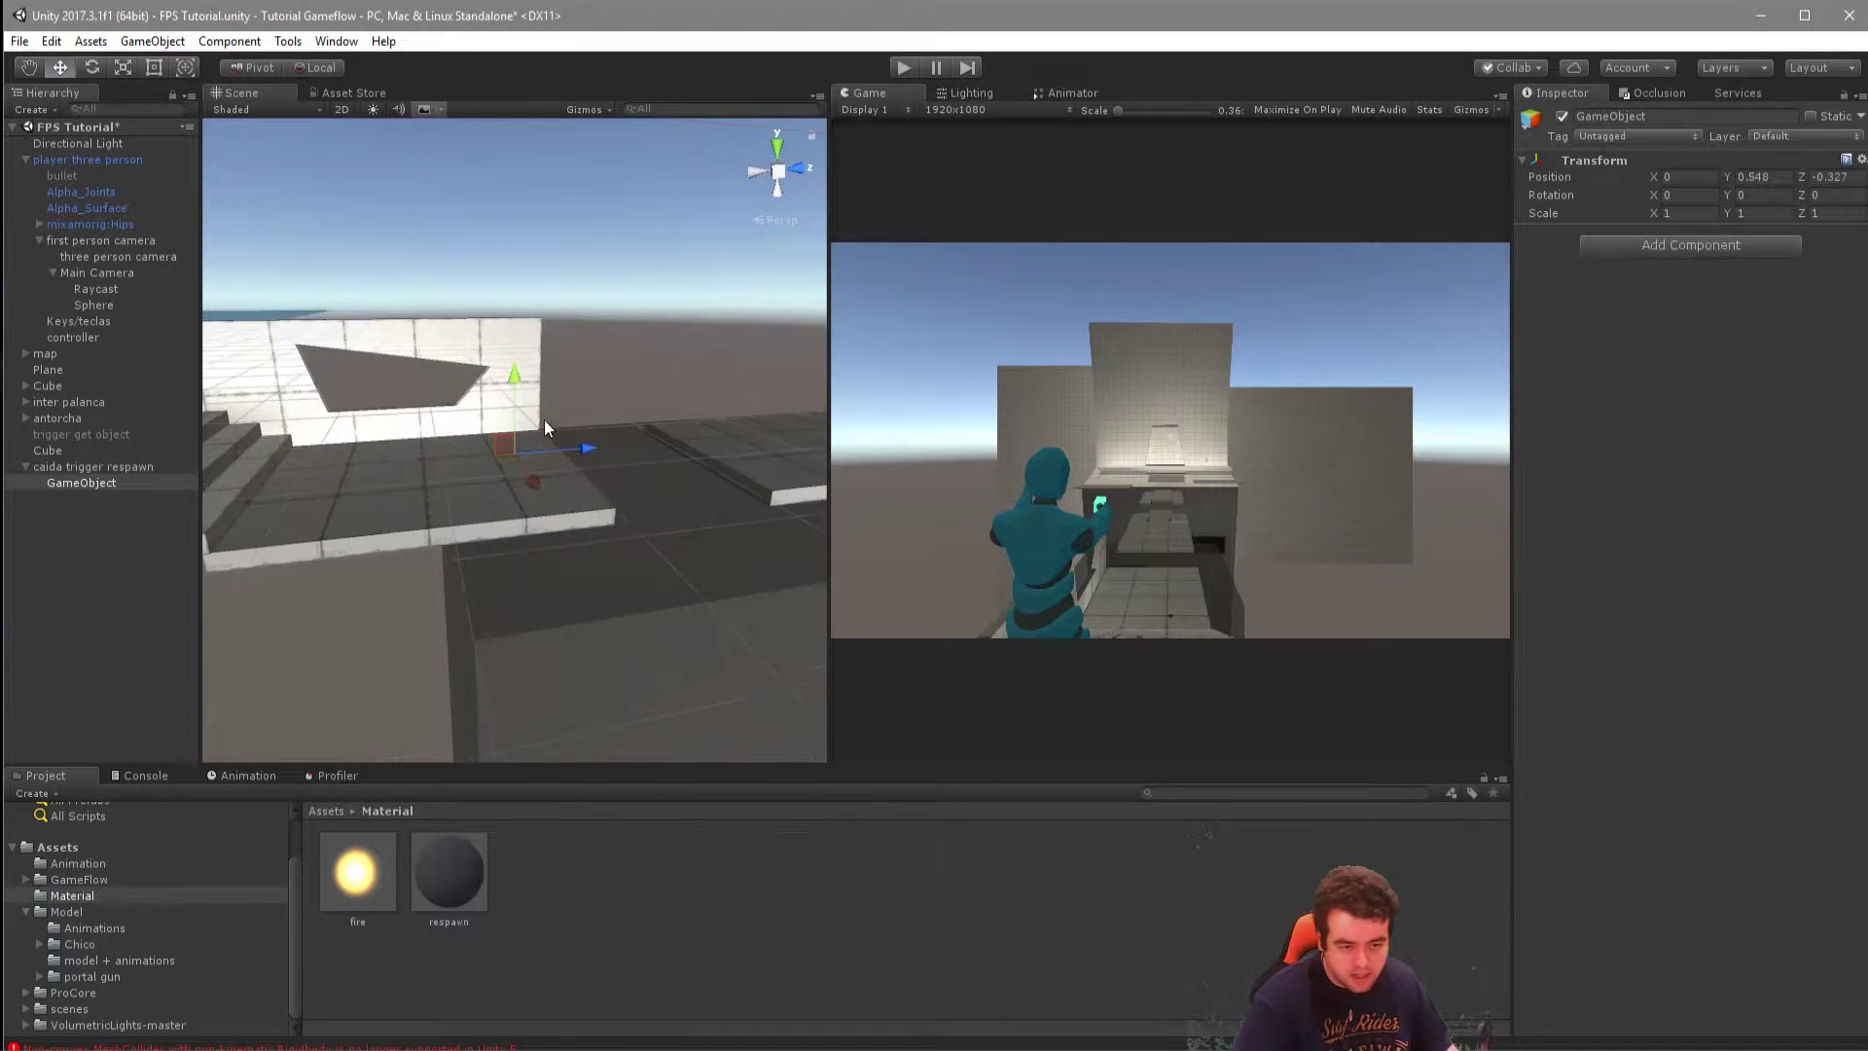
Rename the empty GameObject to 'respawn pos'.
right_click(66, 482)
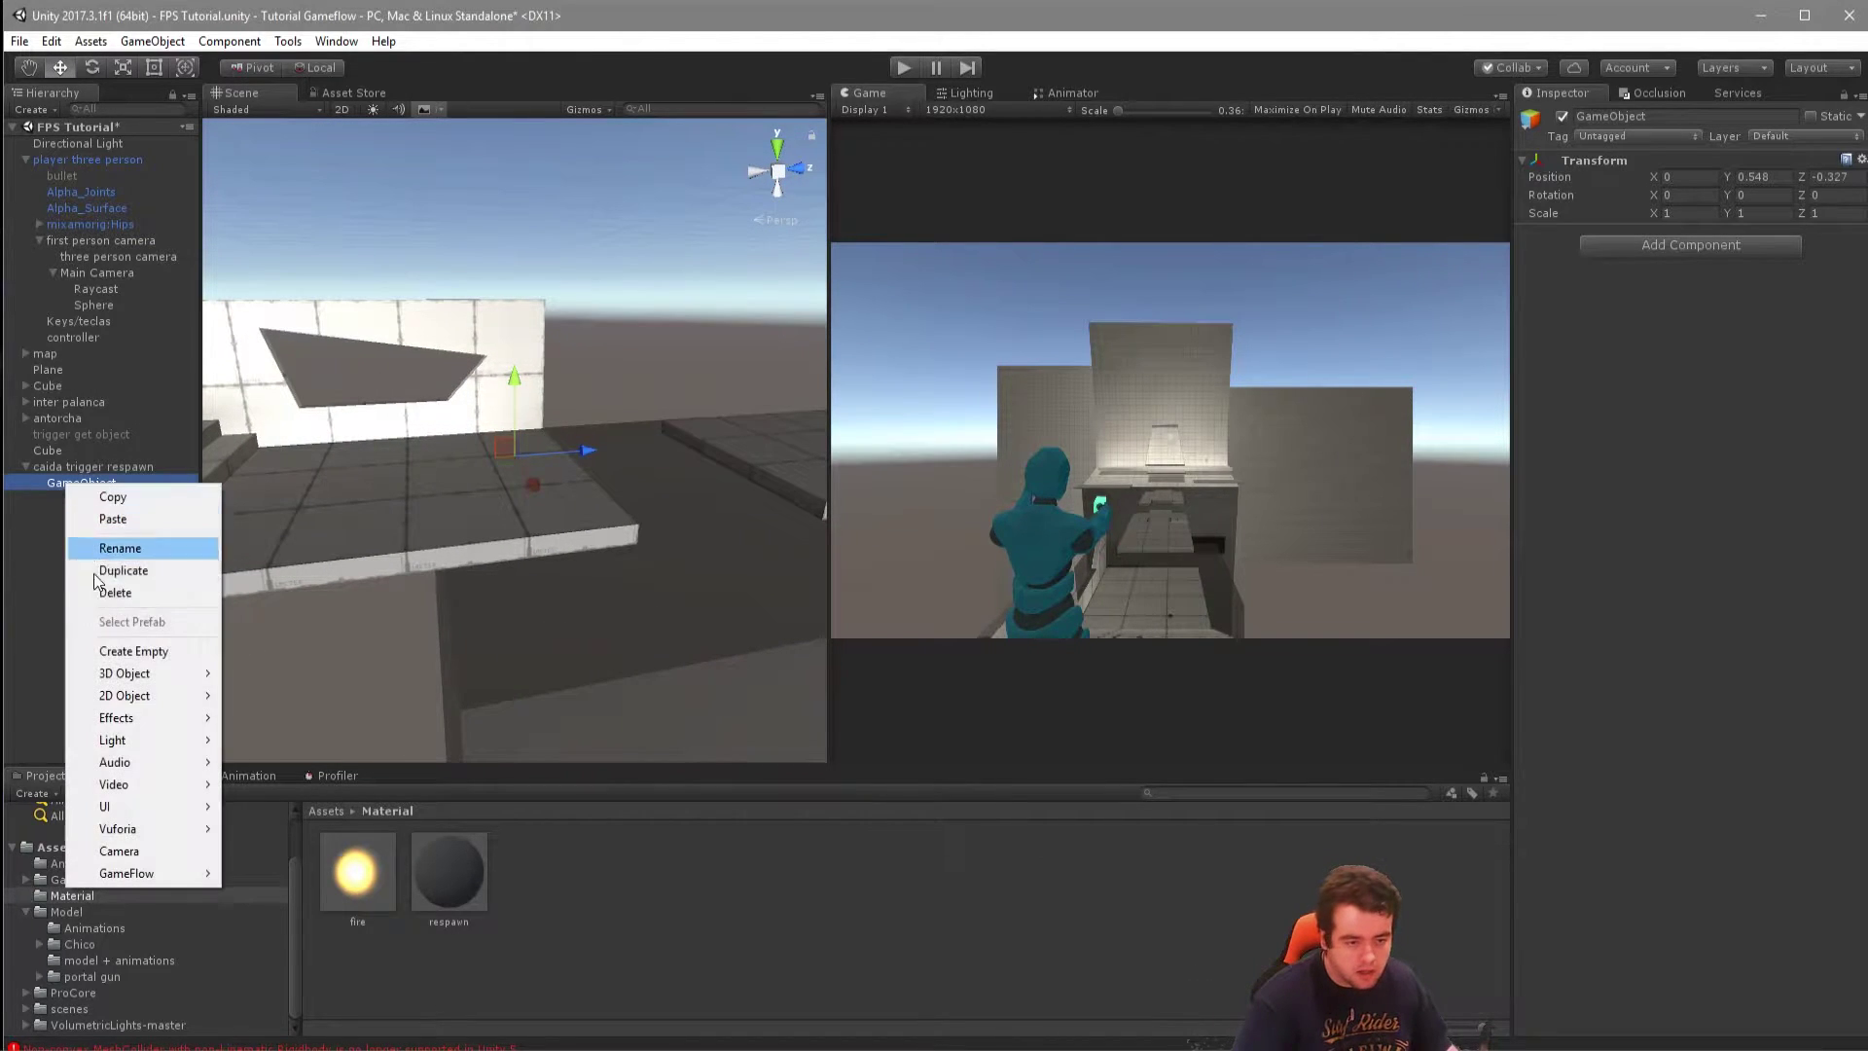
left_click(140, 548)
type("respa")
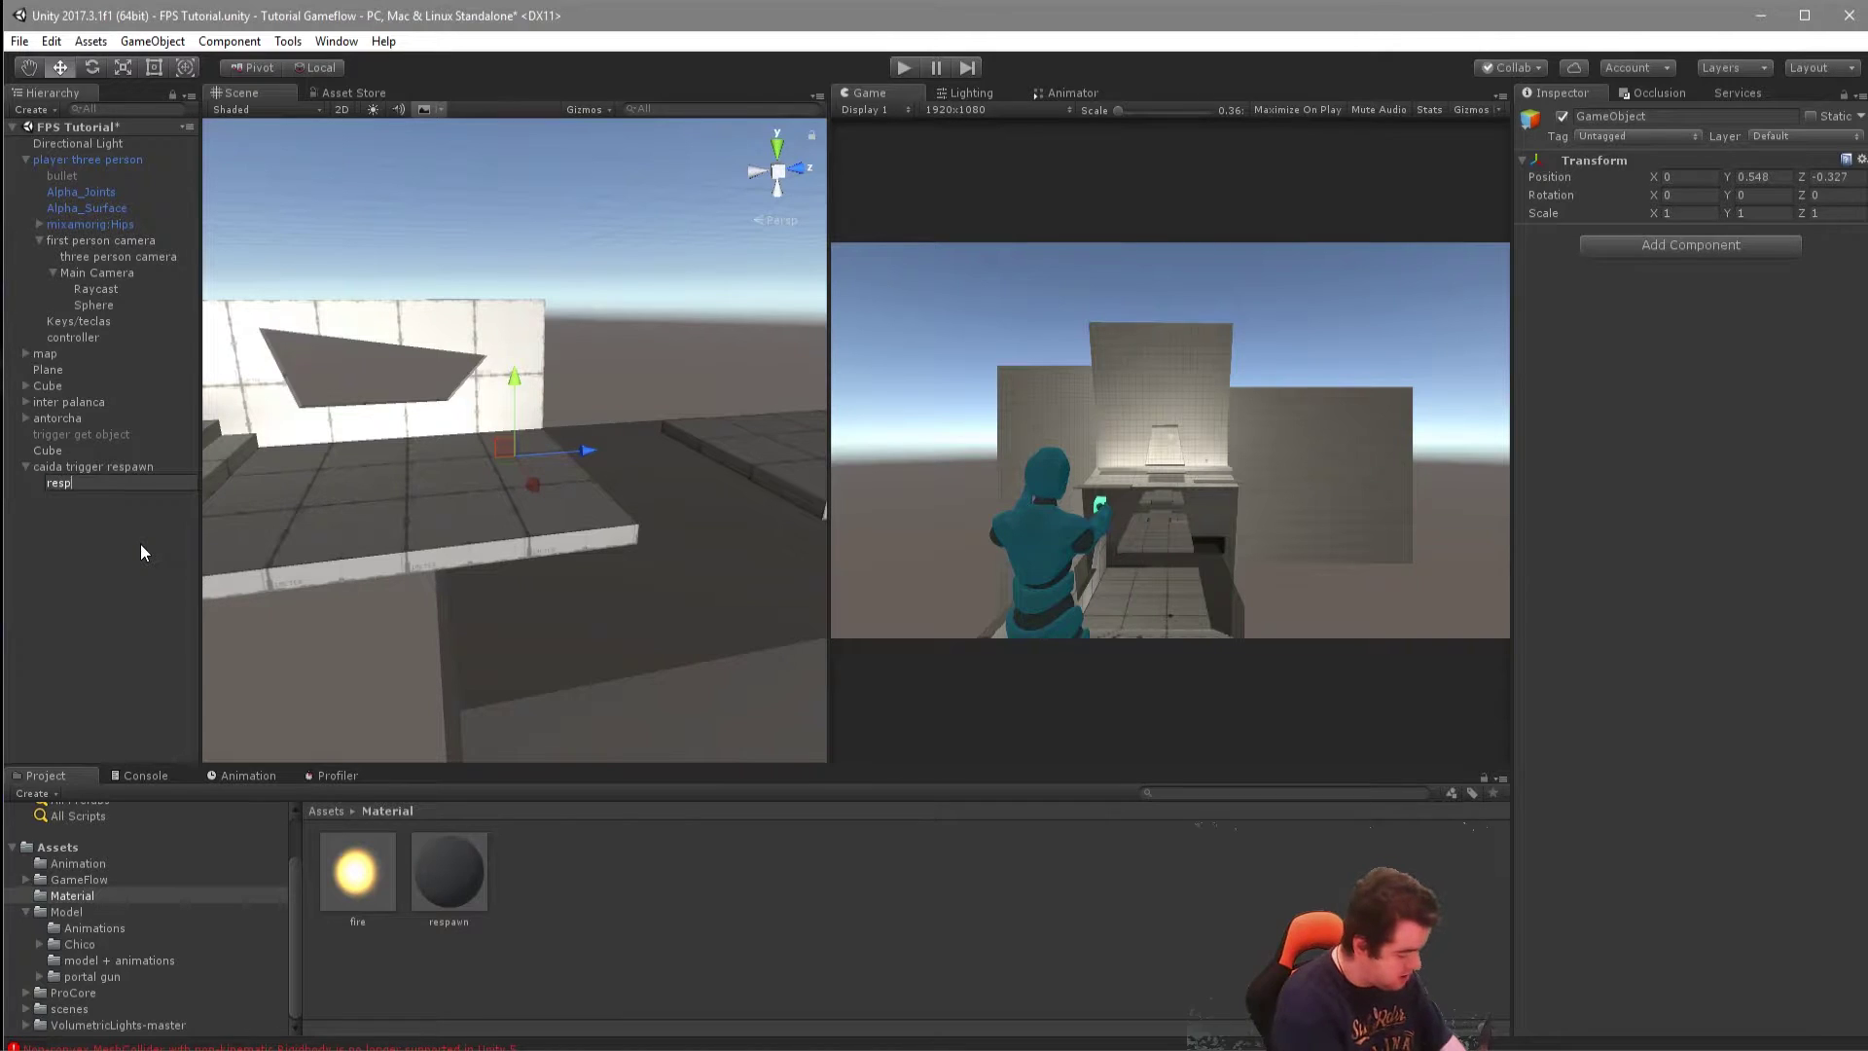
type("wn pos")
key("Return")
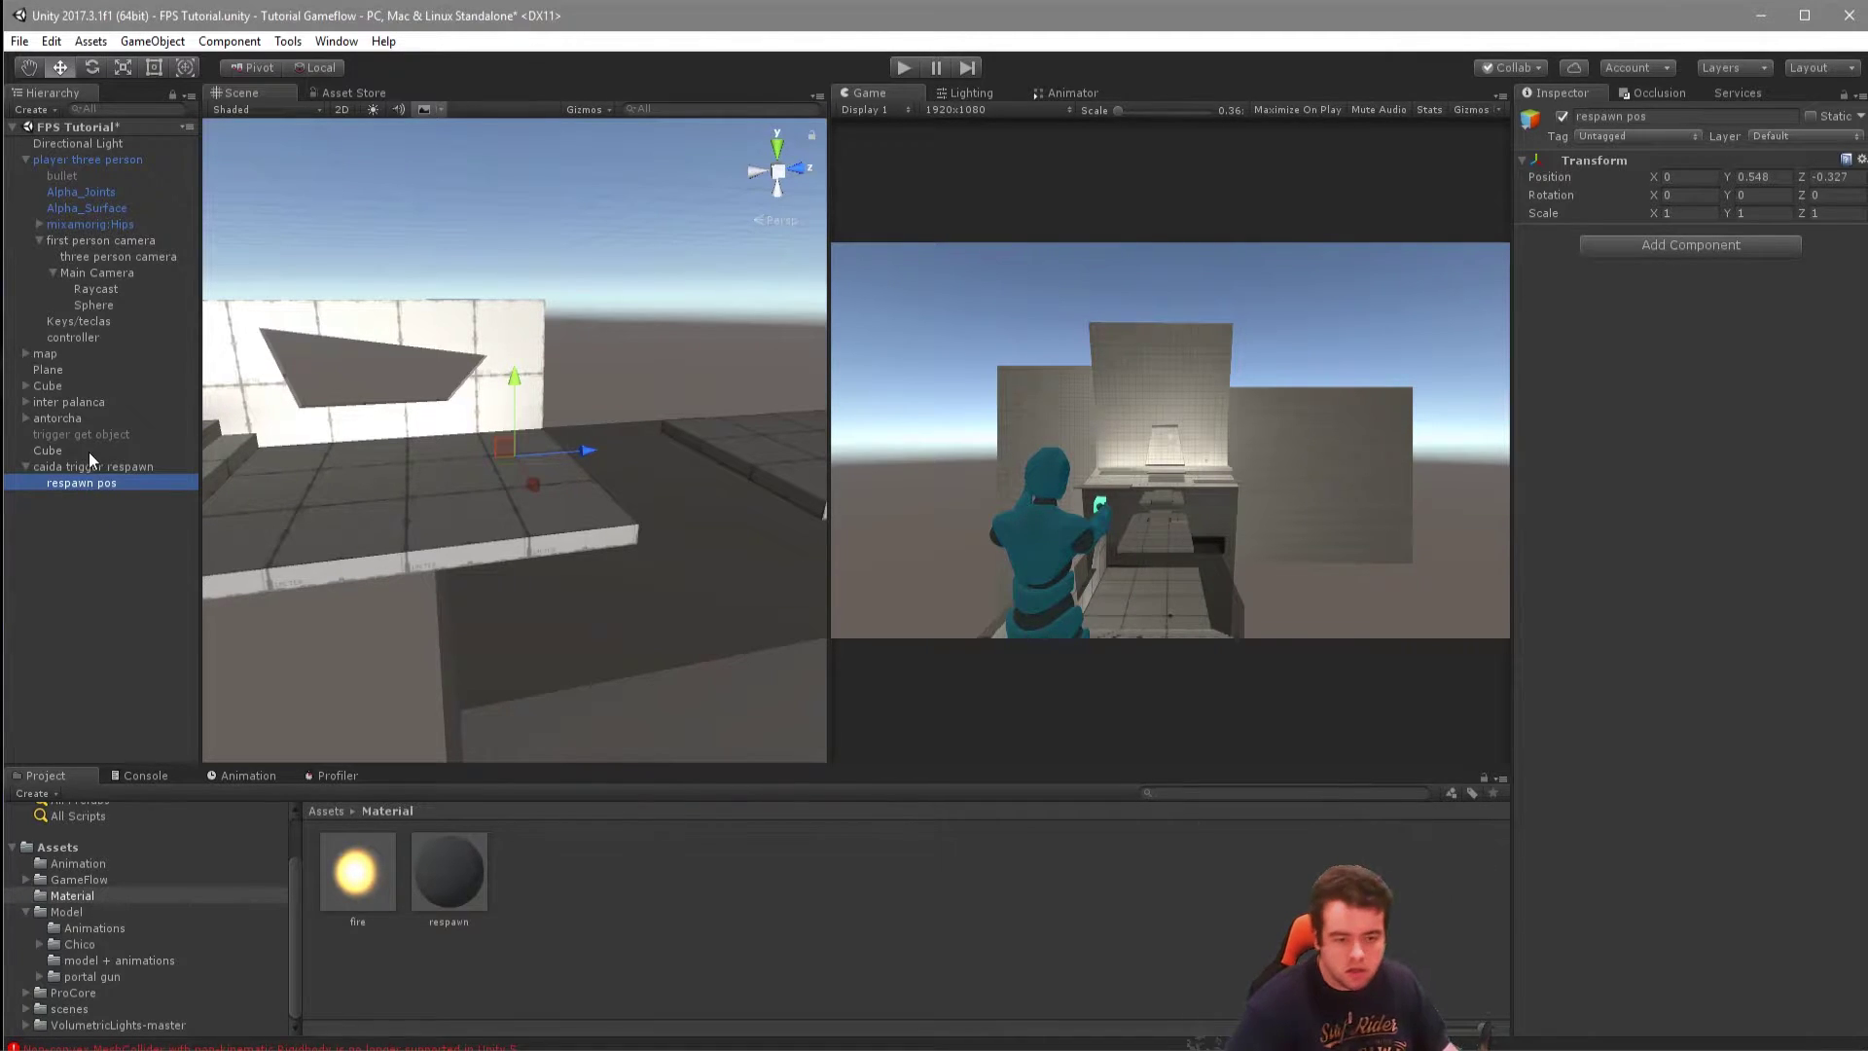
left_click(91, 468)
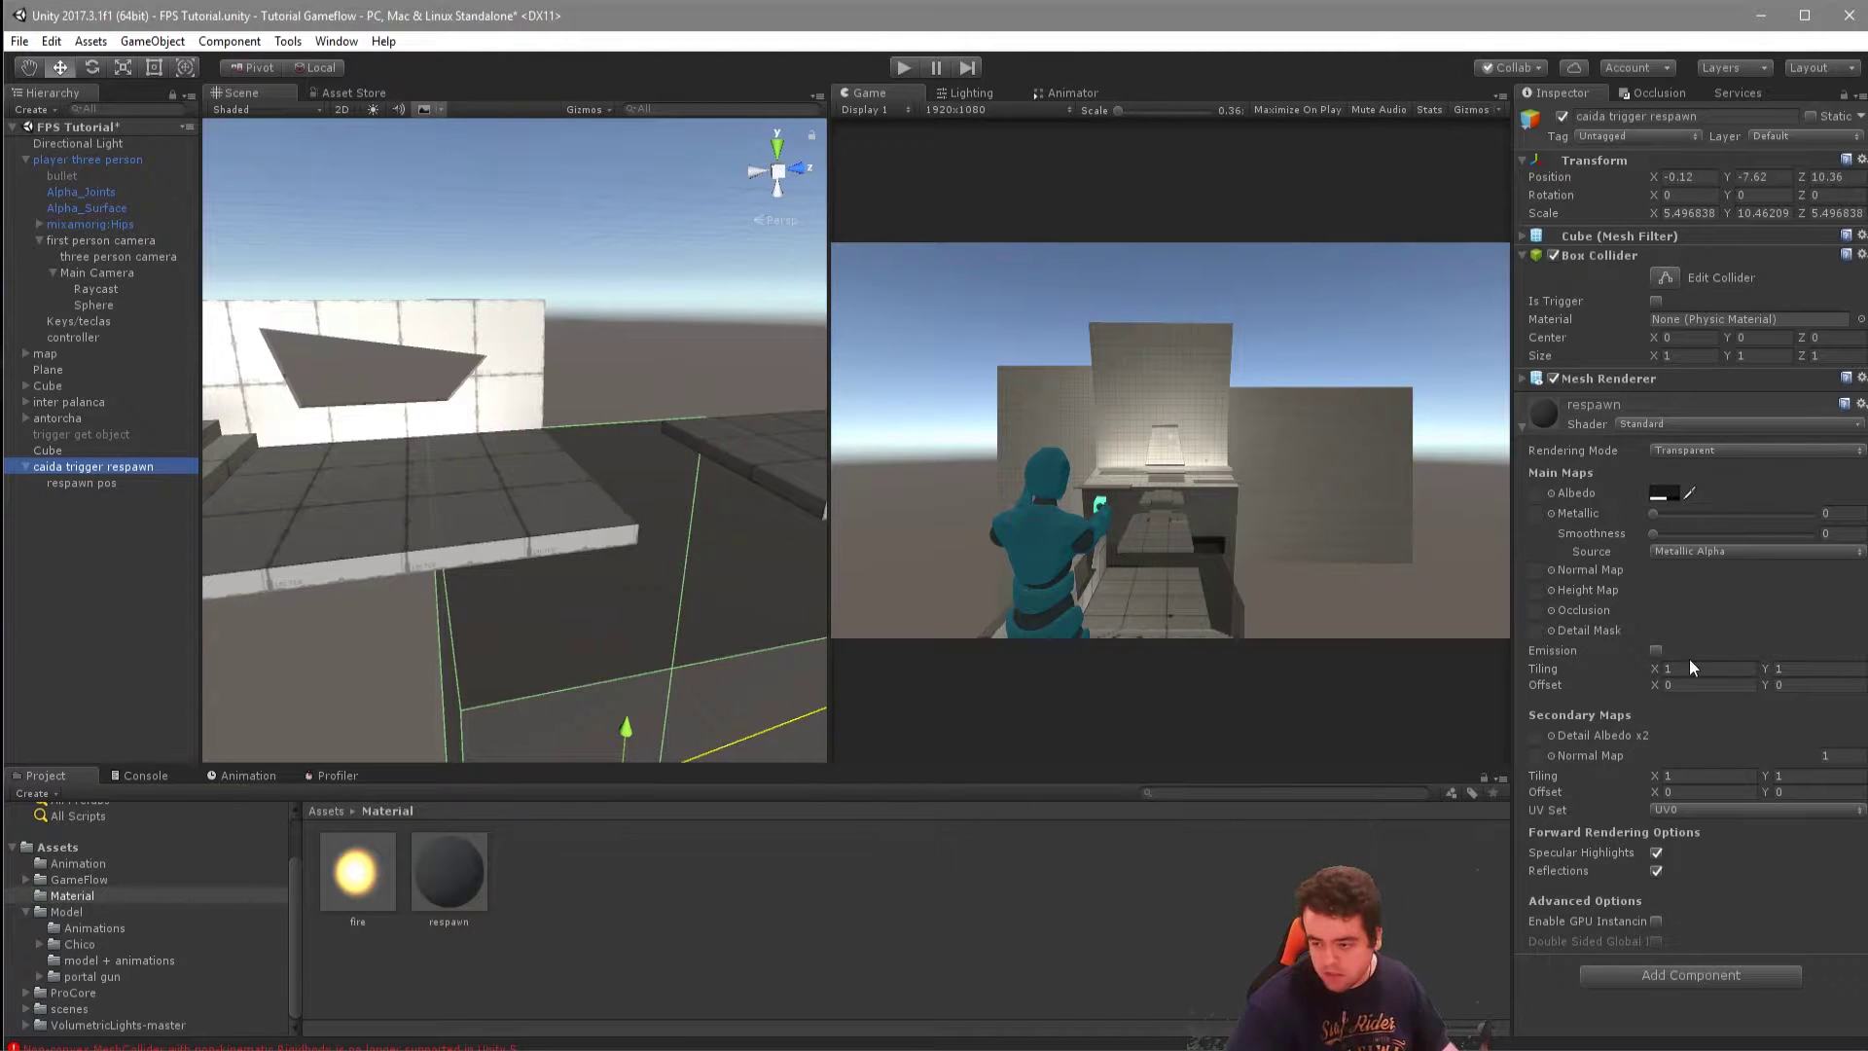
Add a GameFlow component with an On Trigger Stay block and tick the collider's Is Trigger.
left_click(1563, 423)
left_click(1647, 463)
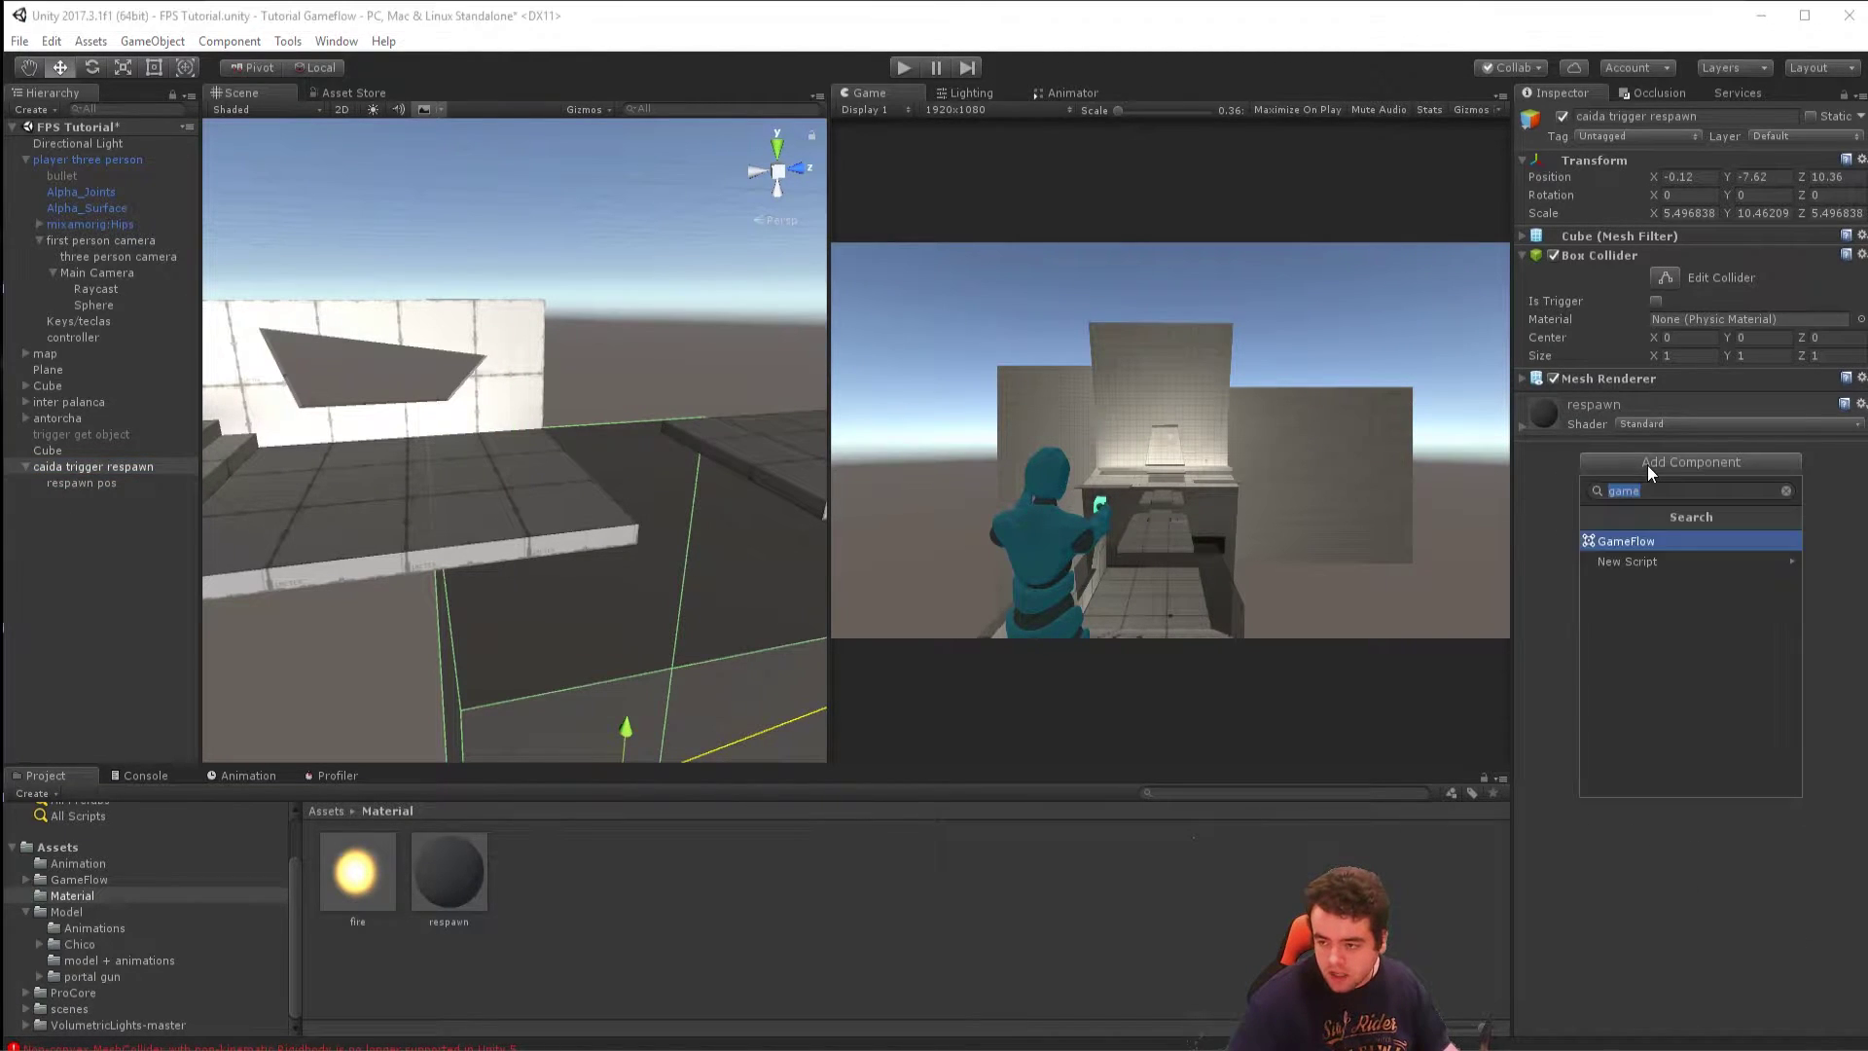
left_click(1795, 541)
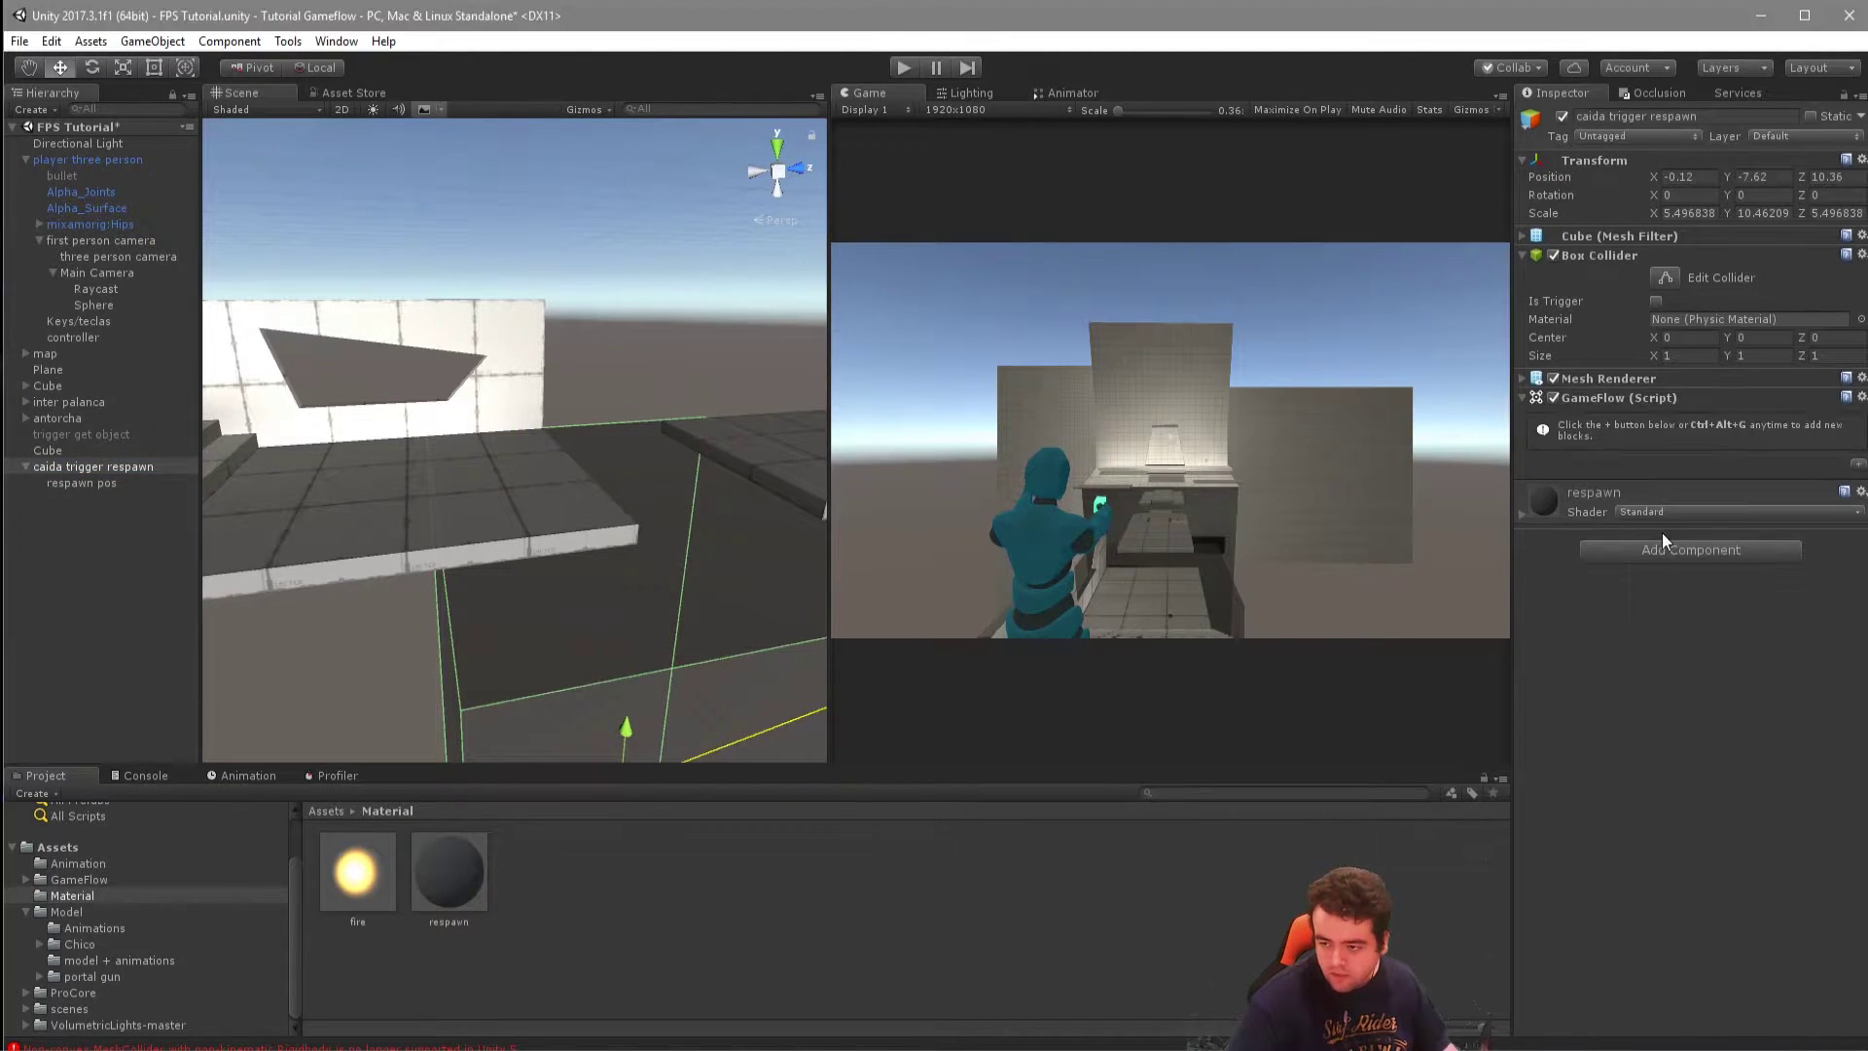
left_click(1857, 464)
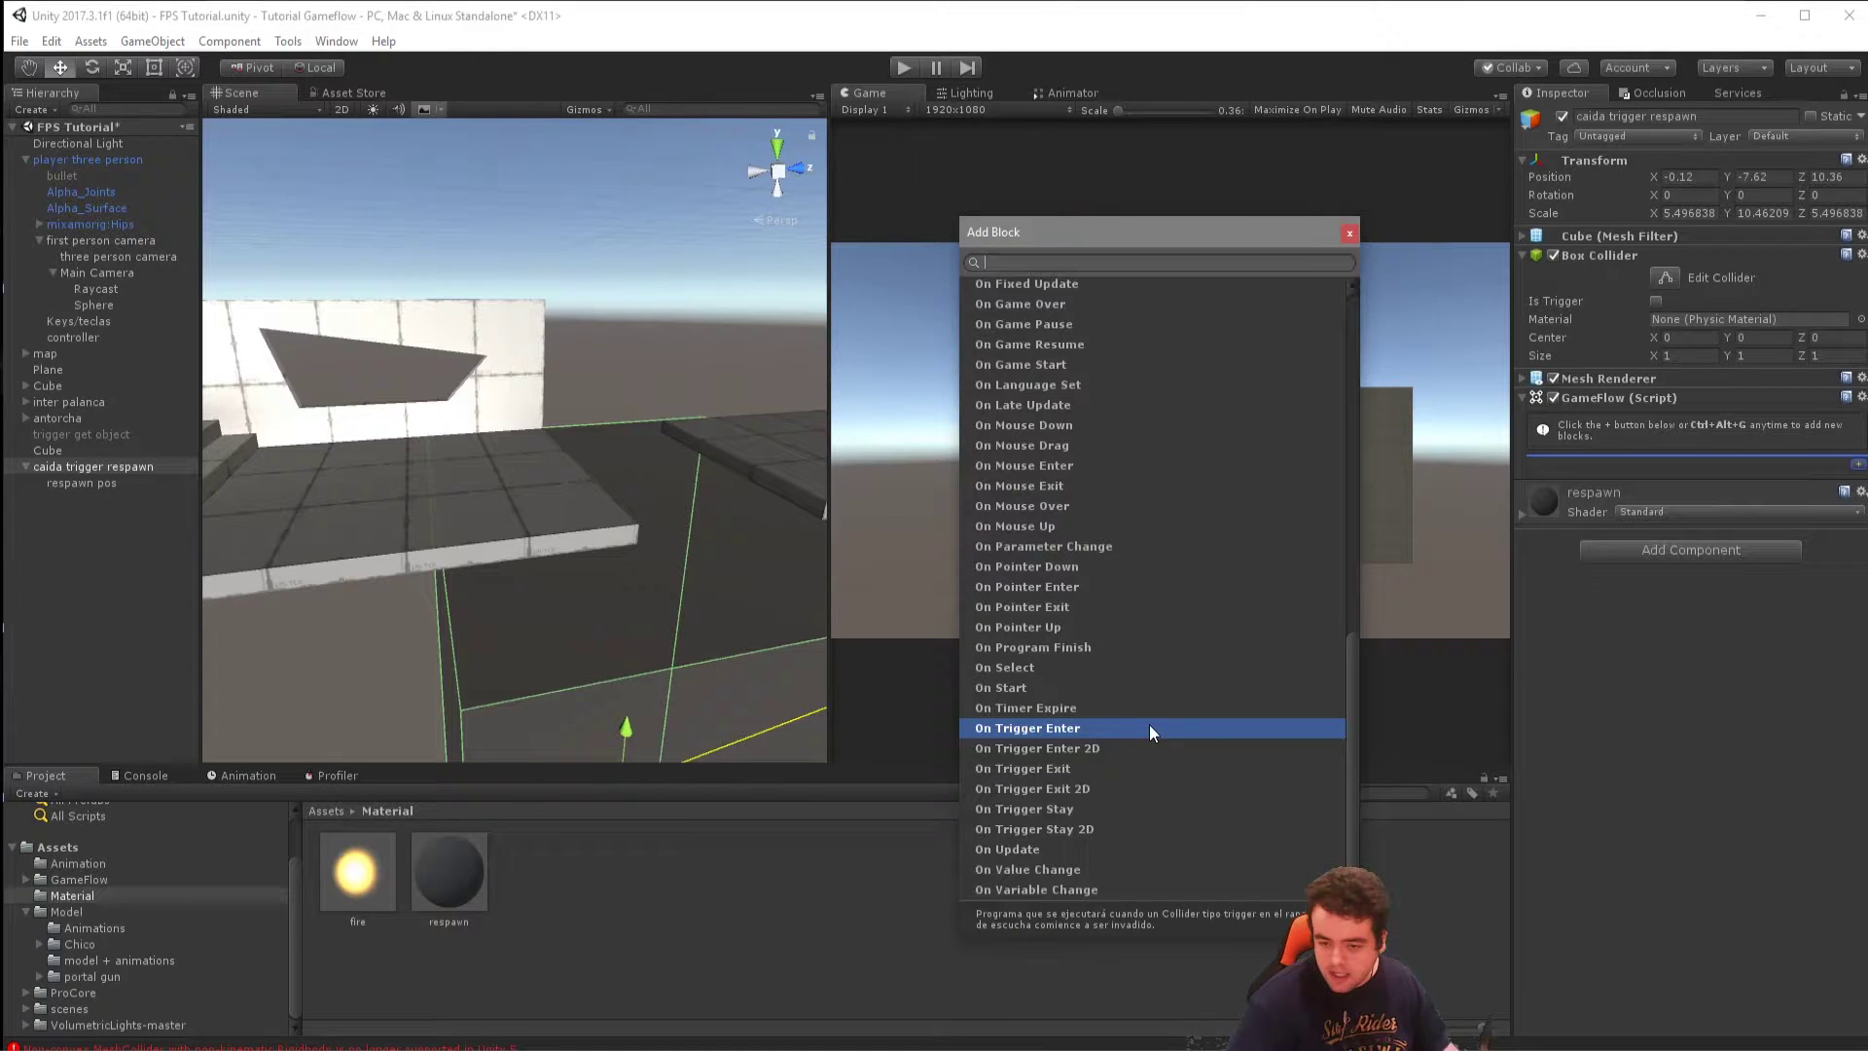
left_click(1027, 814)
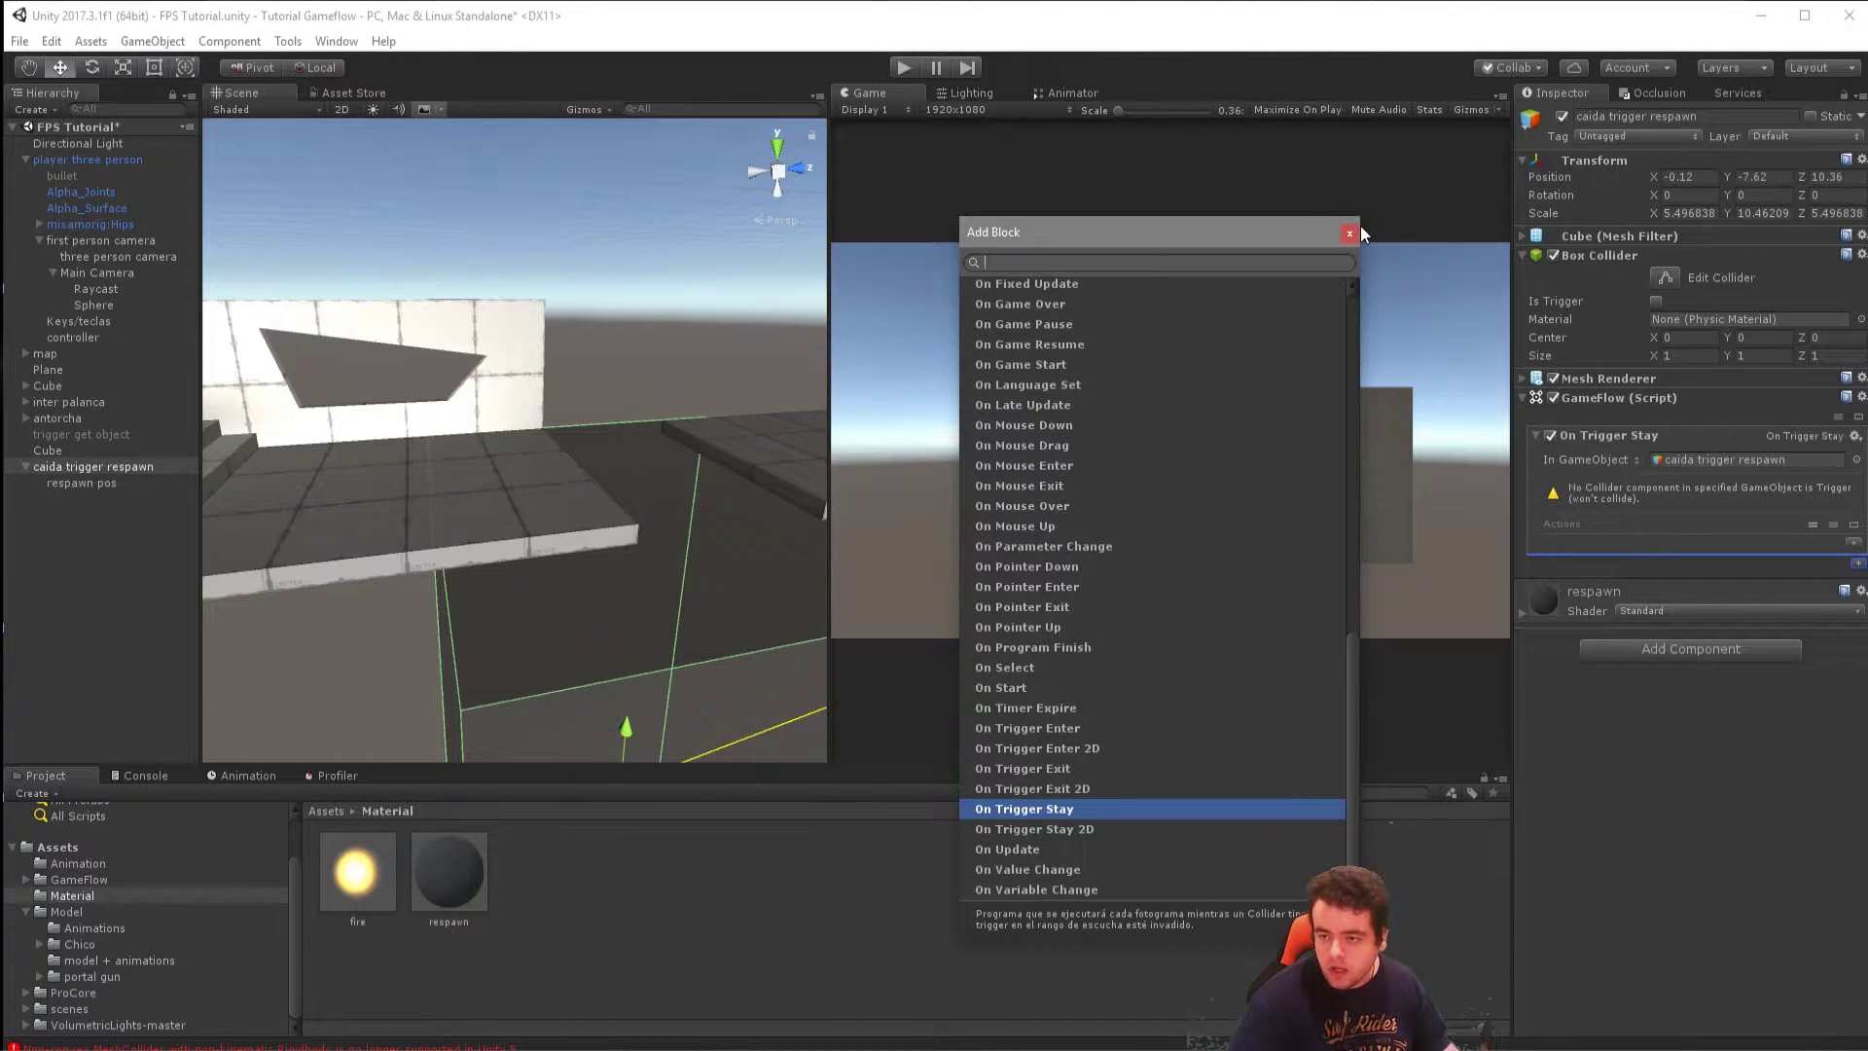
left_click(1349, 233)
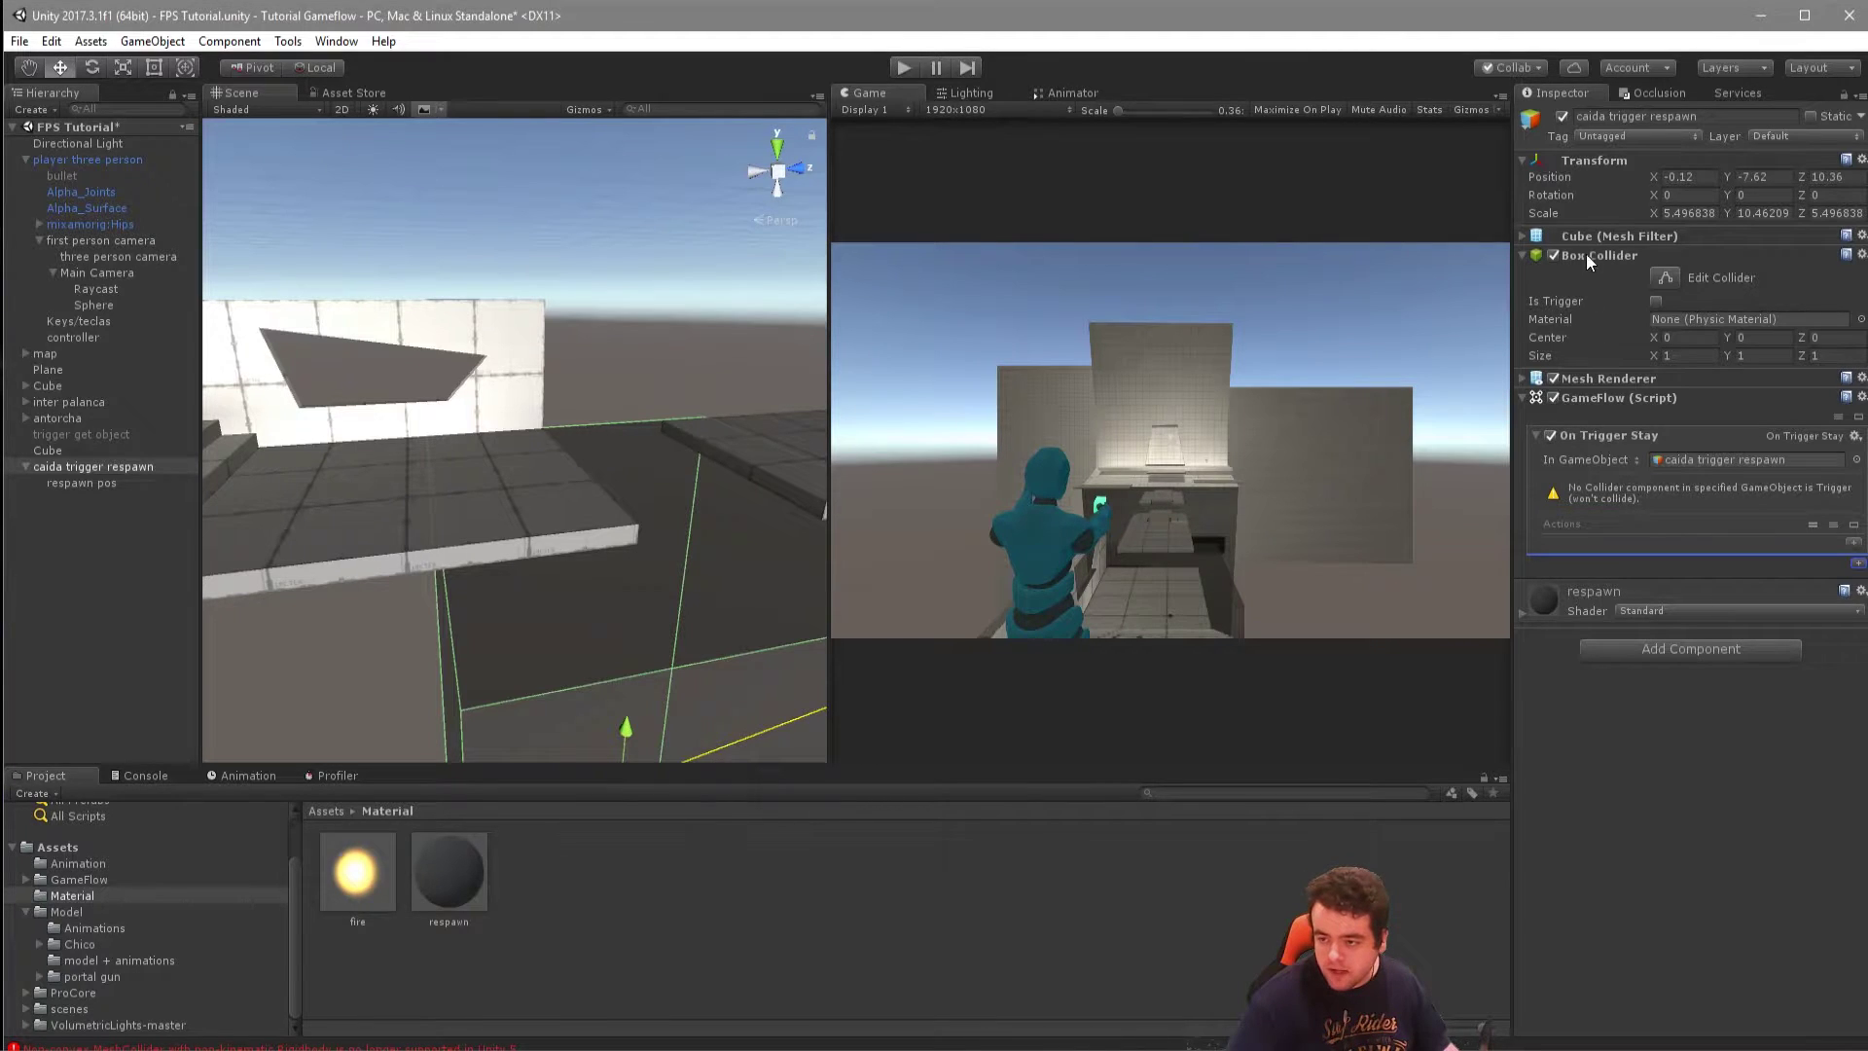
left_click(1656, 302)
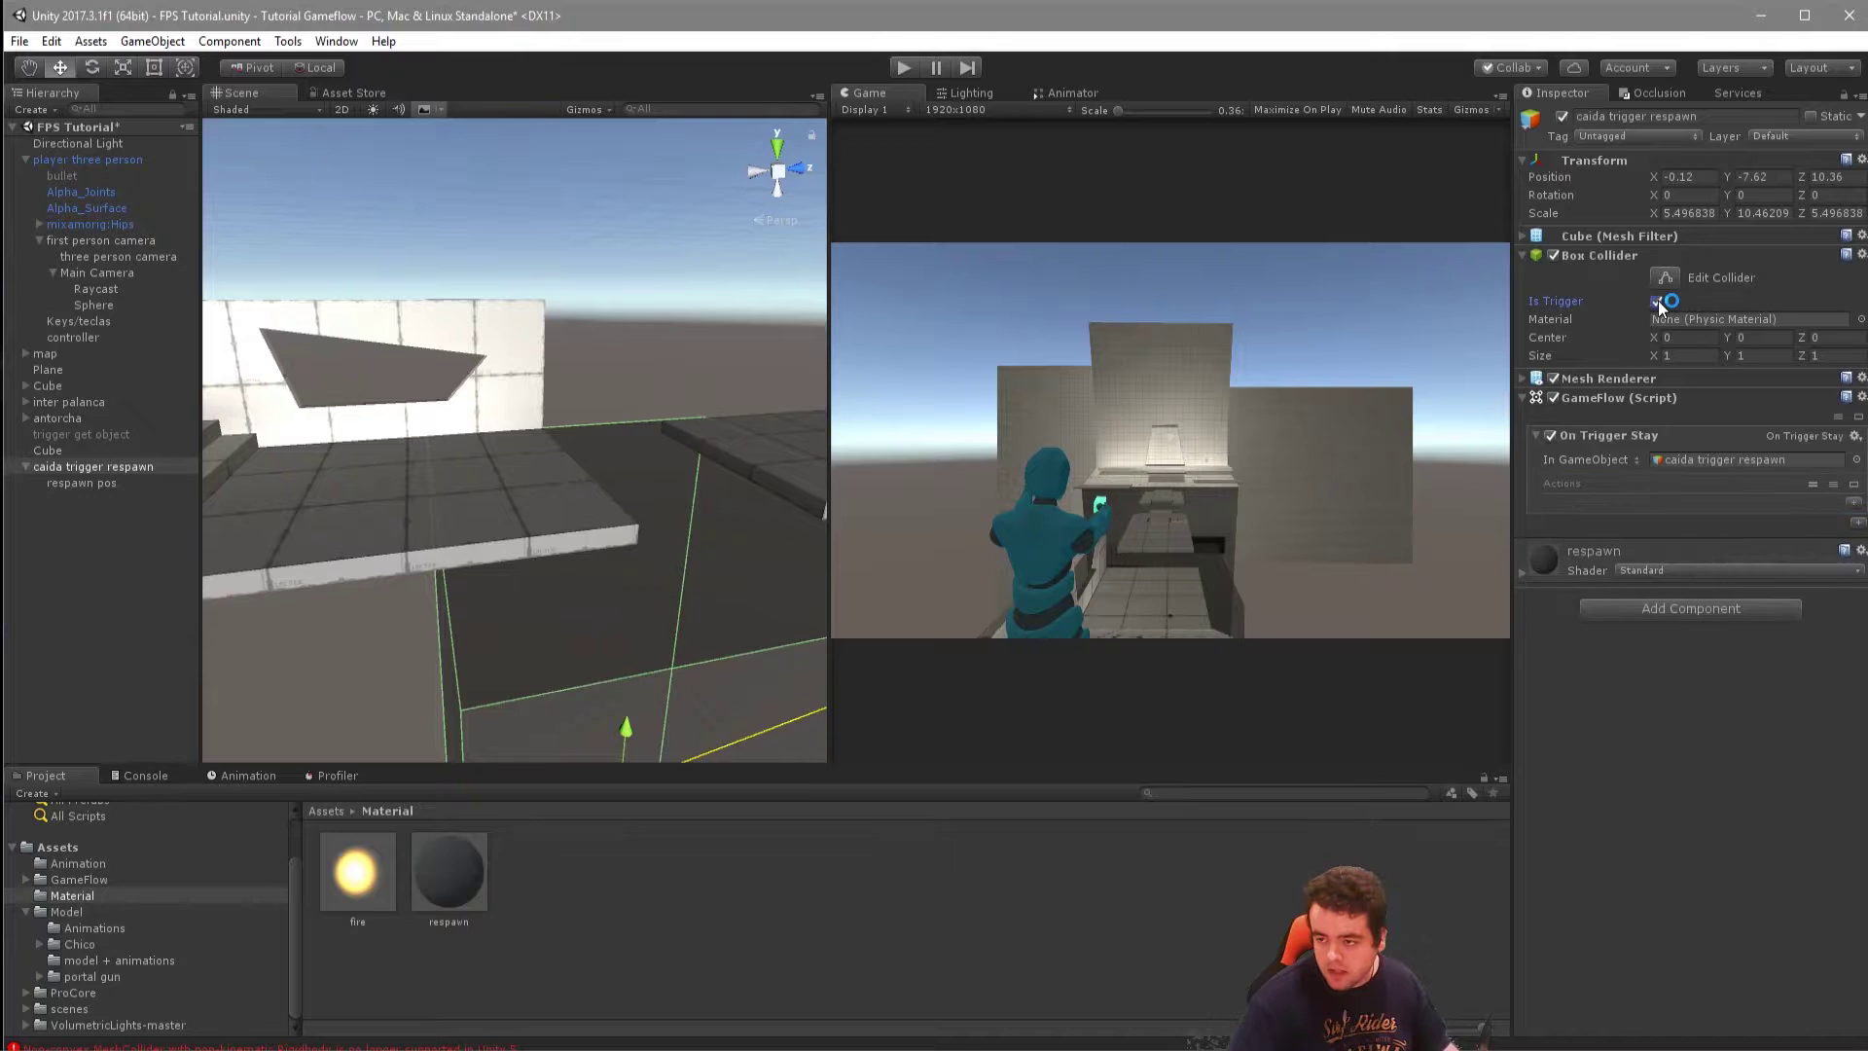
right_click(1611, 389)
left_click(1555, 493)
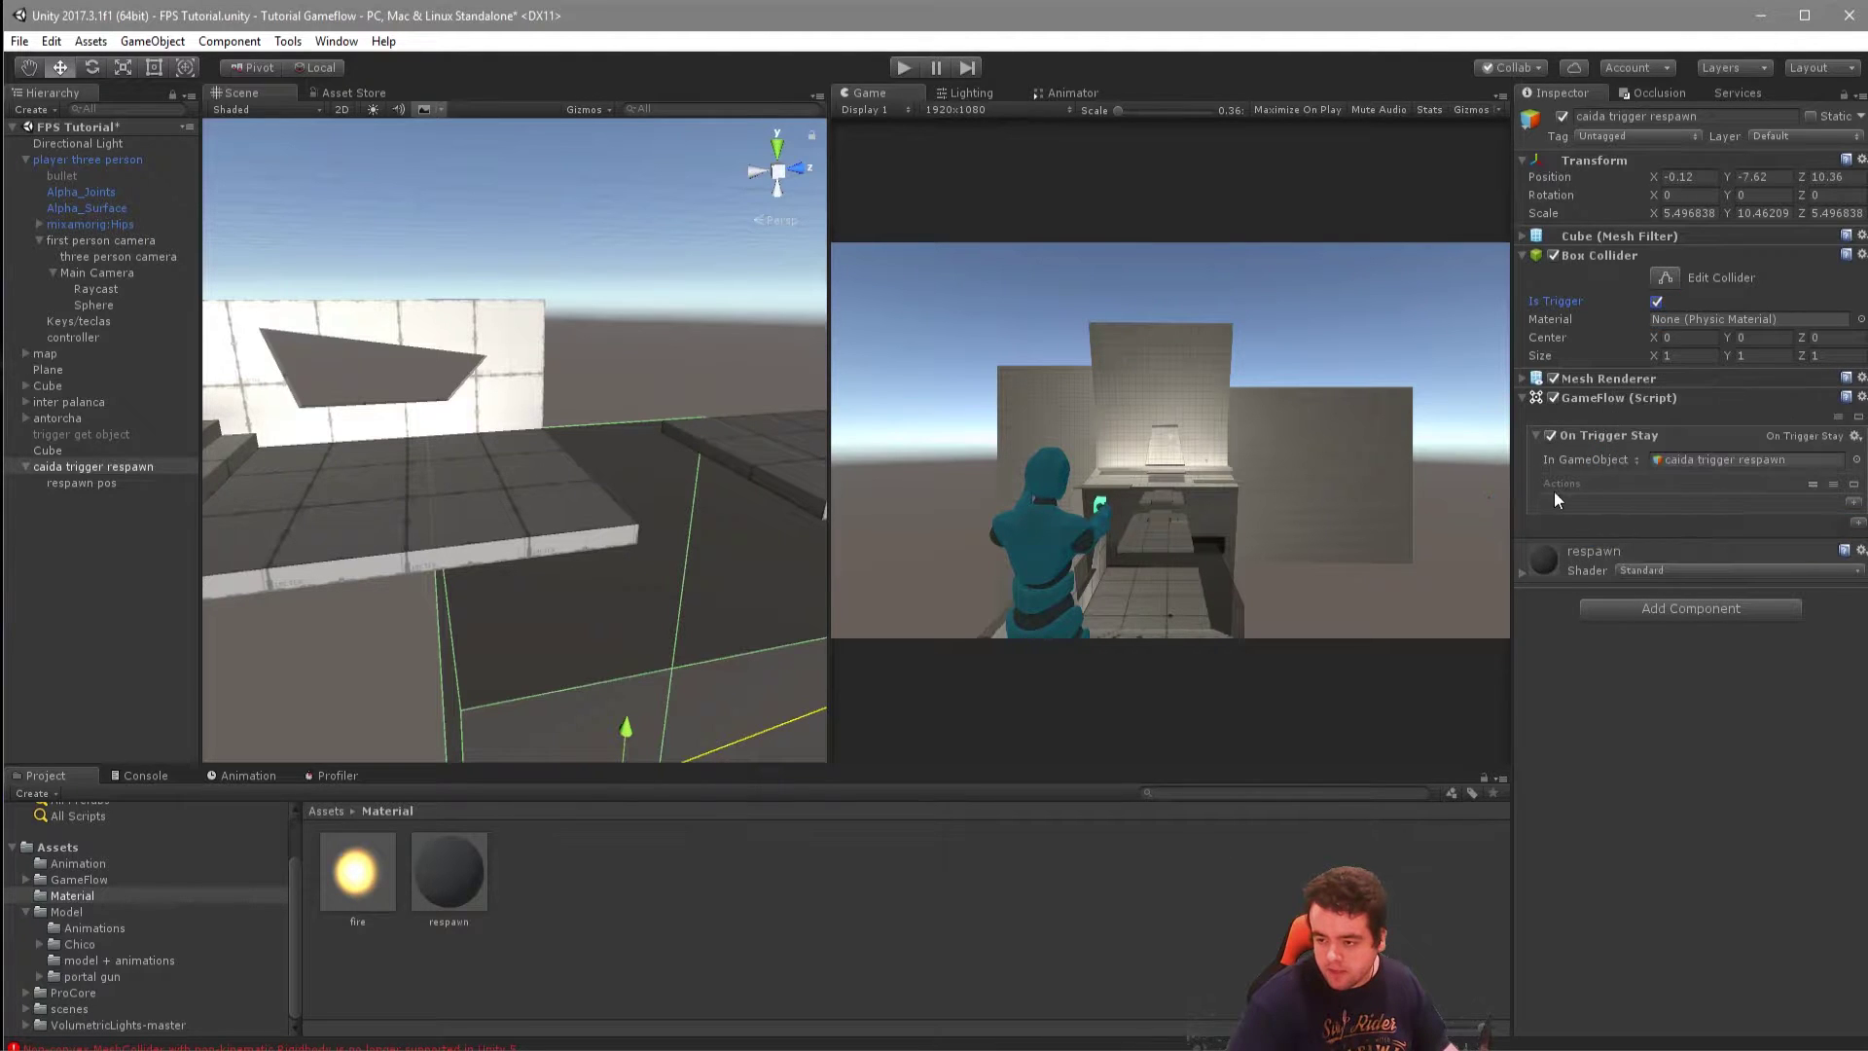
Add Get Position and Set Position actions to the On Trigger Stay block.
left_click(1854, 504)
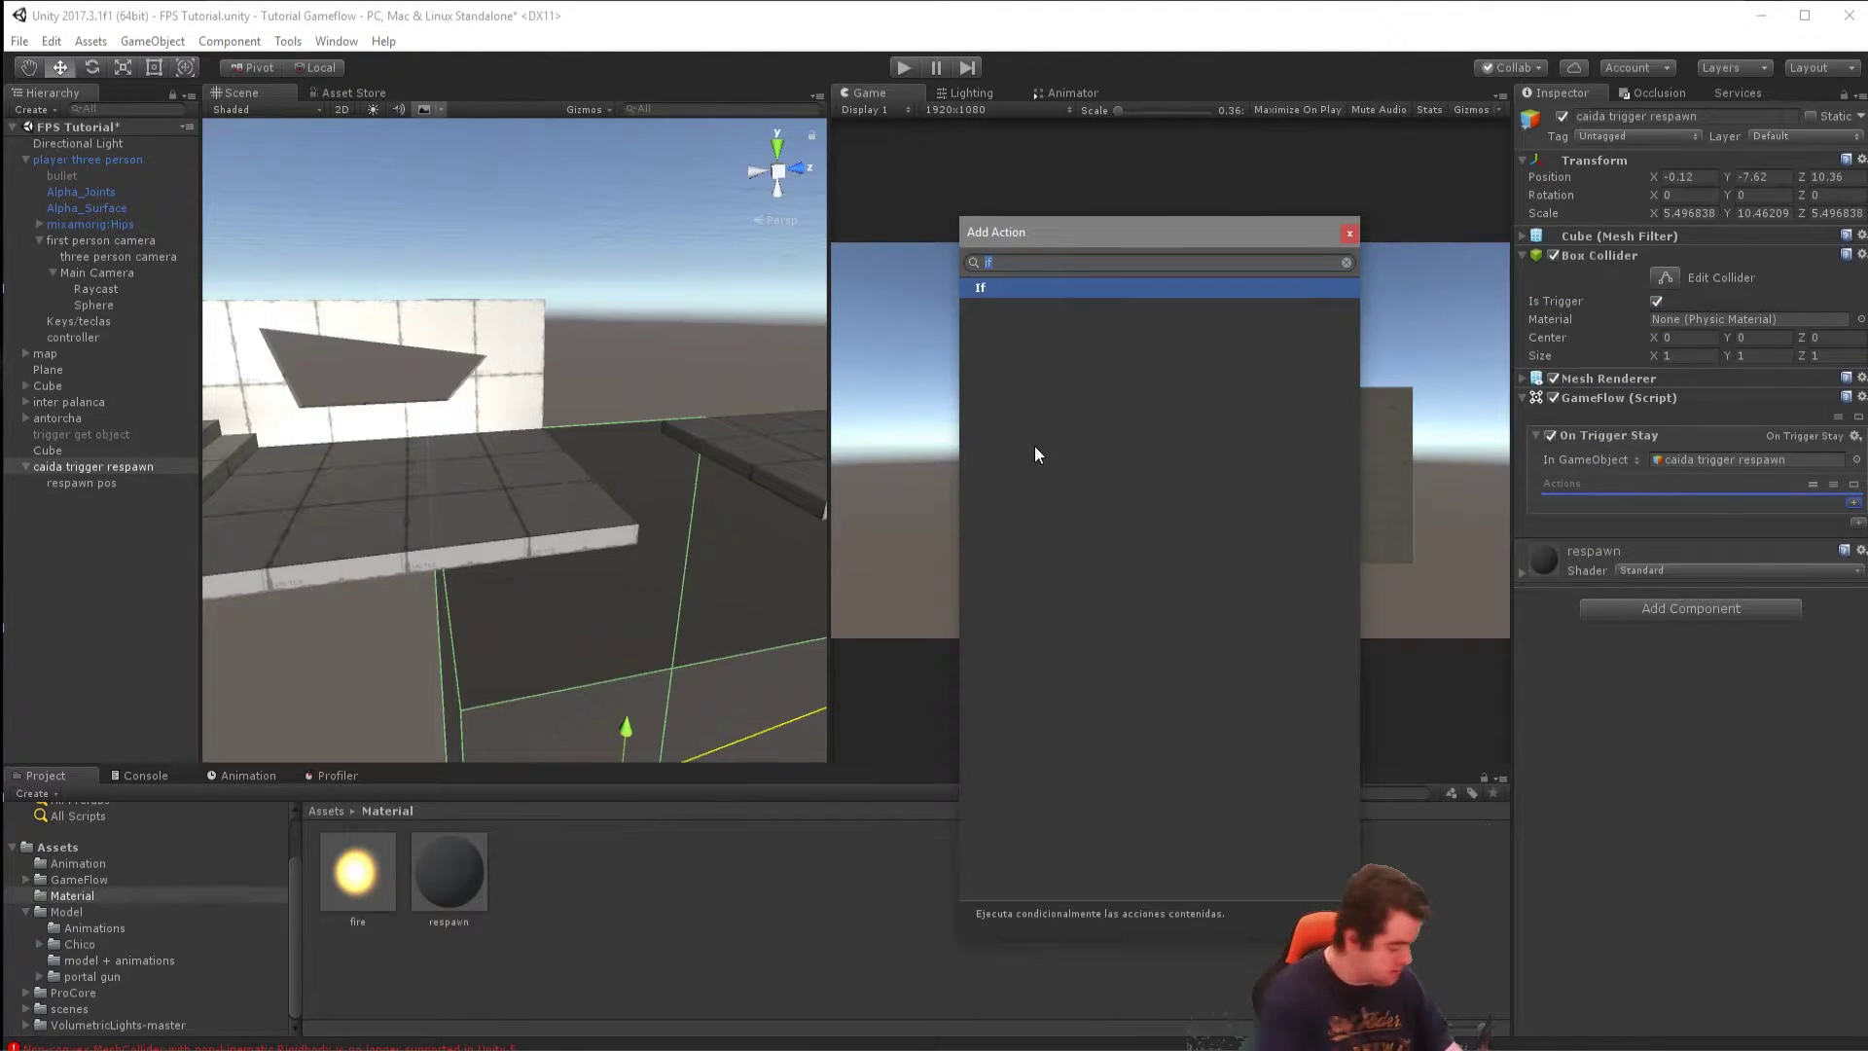
type("pos")
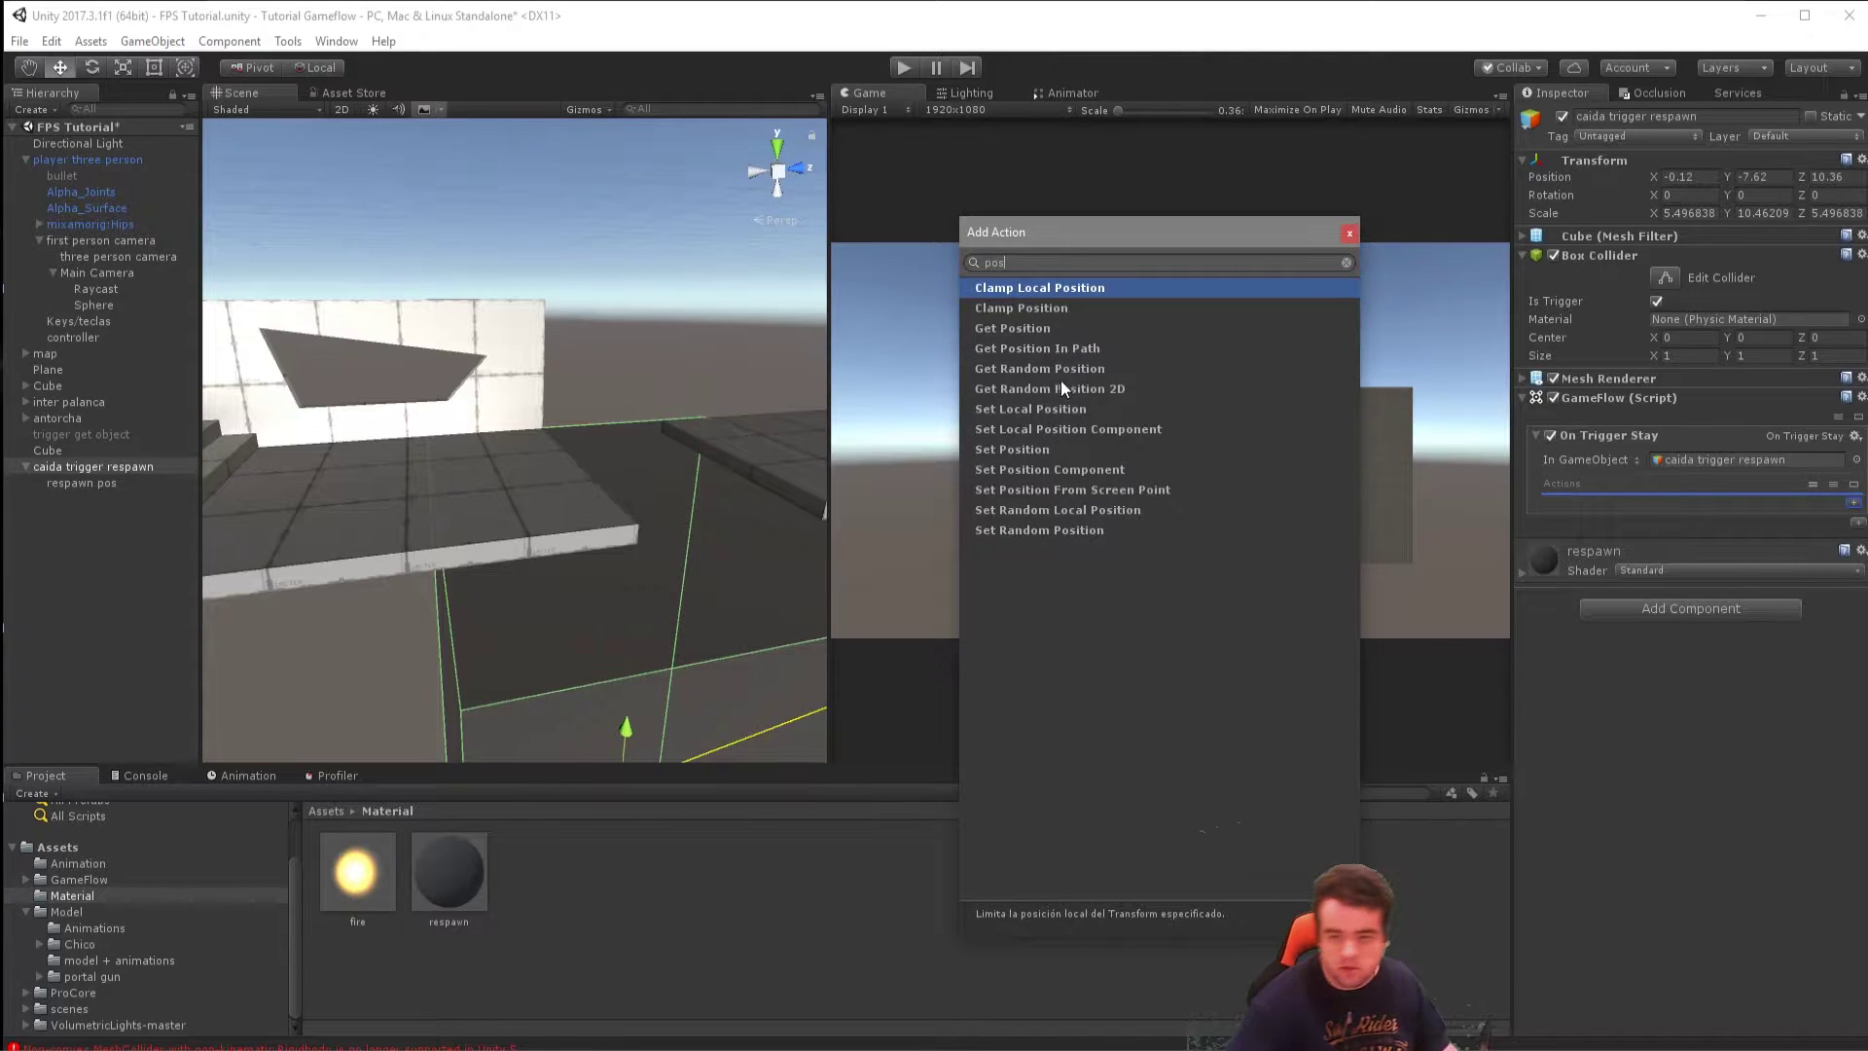
double_click(1037, 331)
double_click(1042, 452)
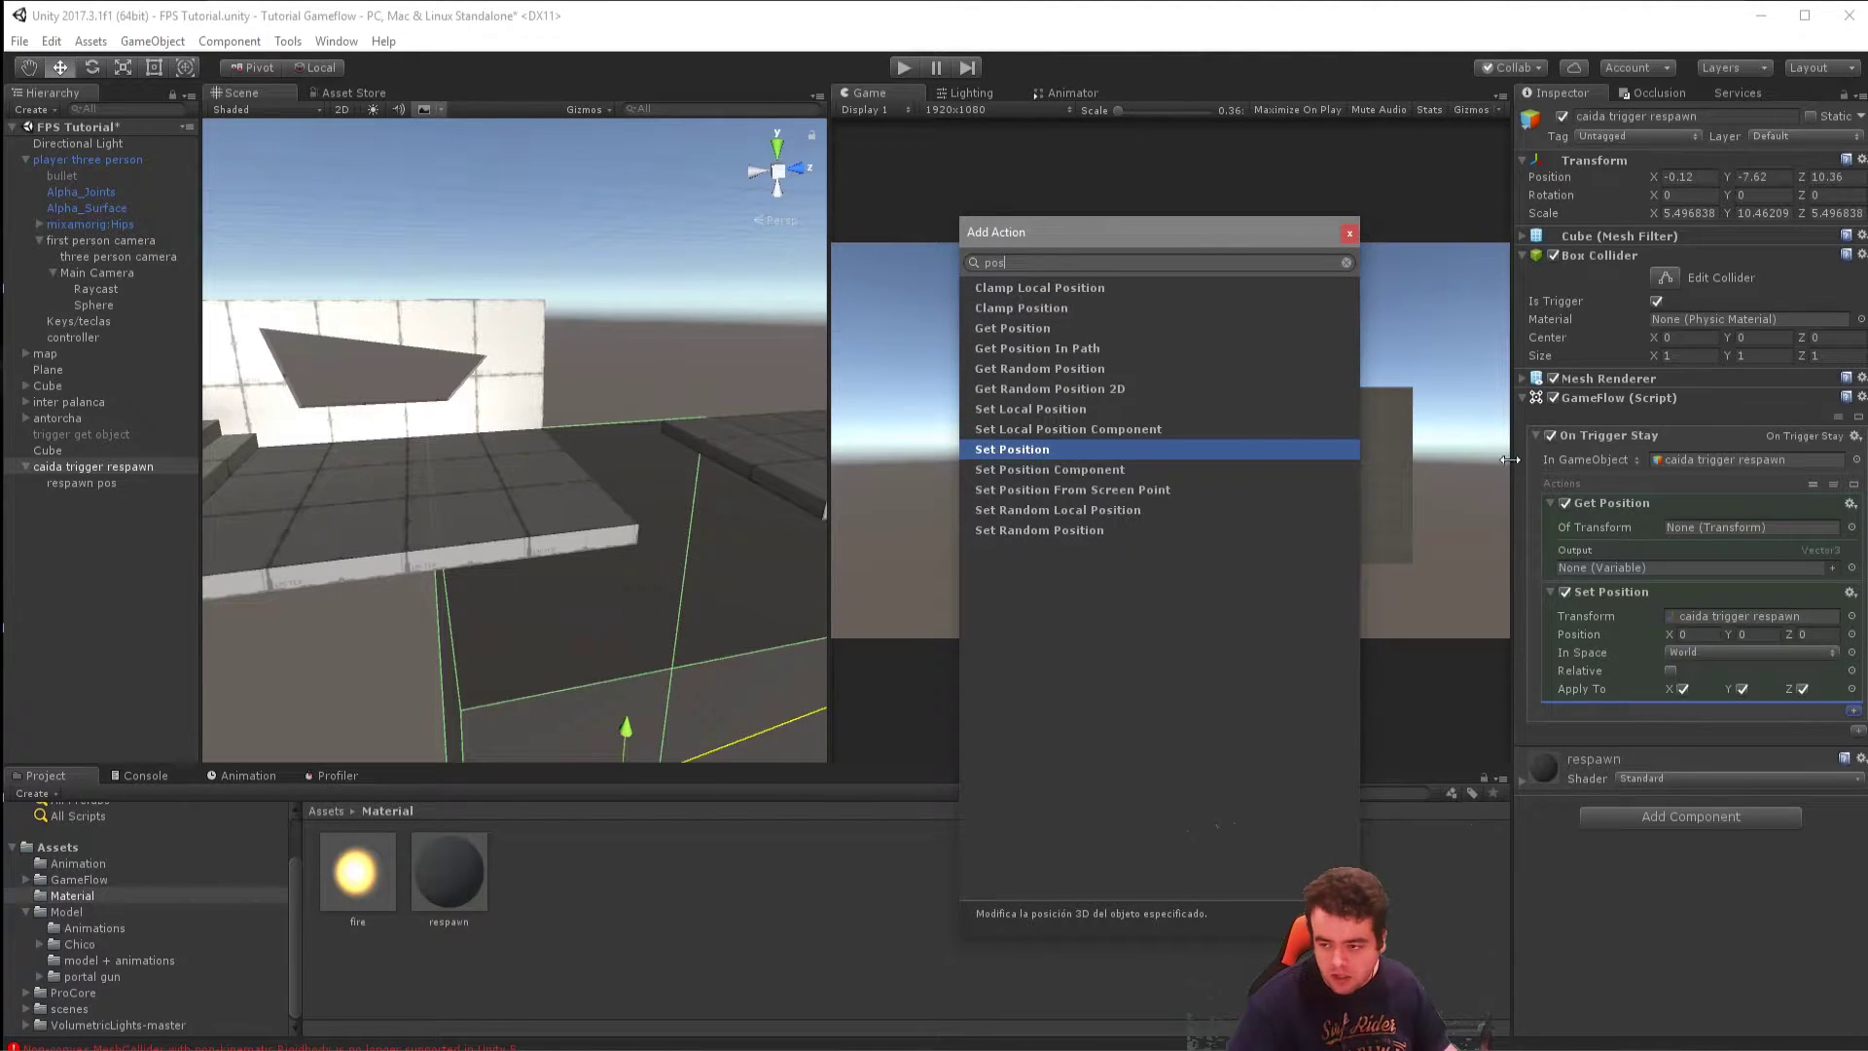
left_click(1349, 235)
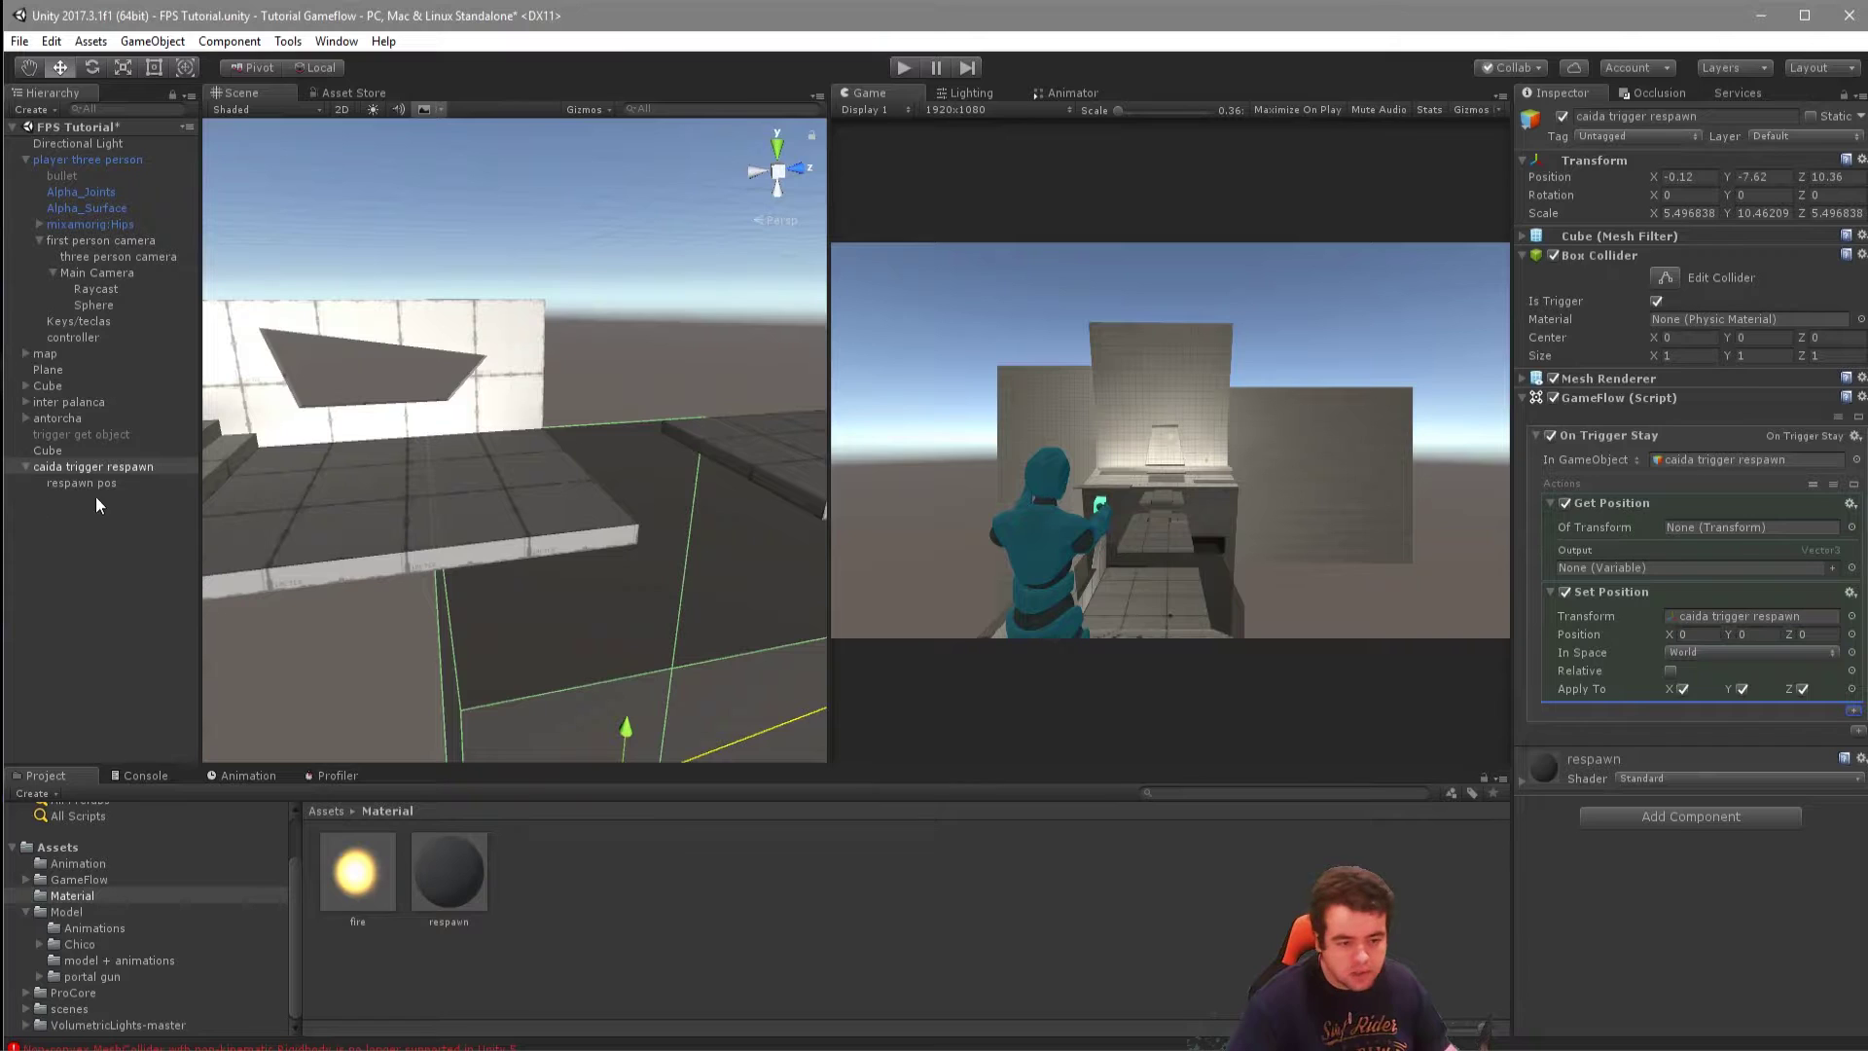
Make Get Position read respawn pos into a new Vector3 variable named 'respawn pos'.
left_click_drag(78, 480, 1688, 473)
left_click_drag(1747, 539, 1749, 531)
left_click(1832, 569)
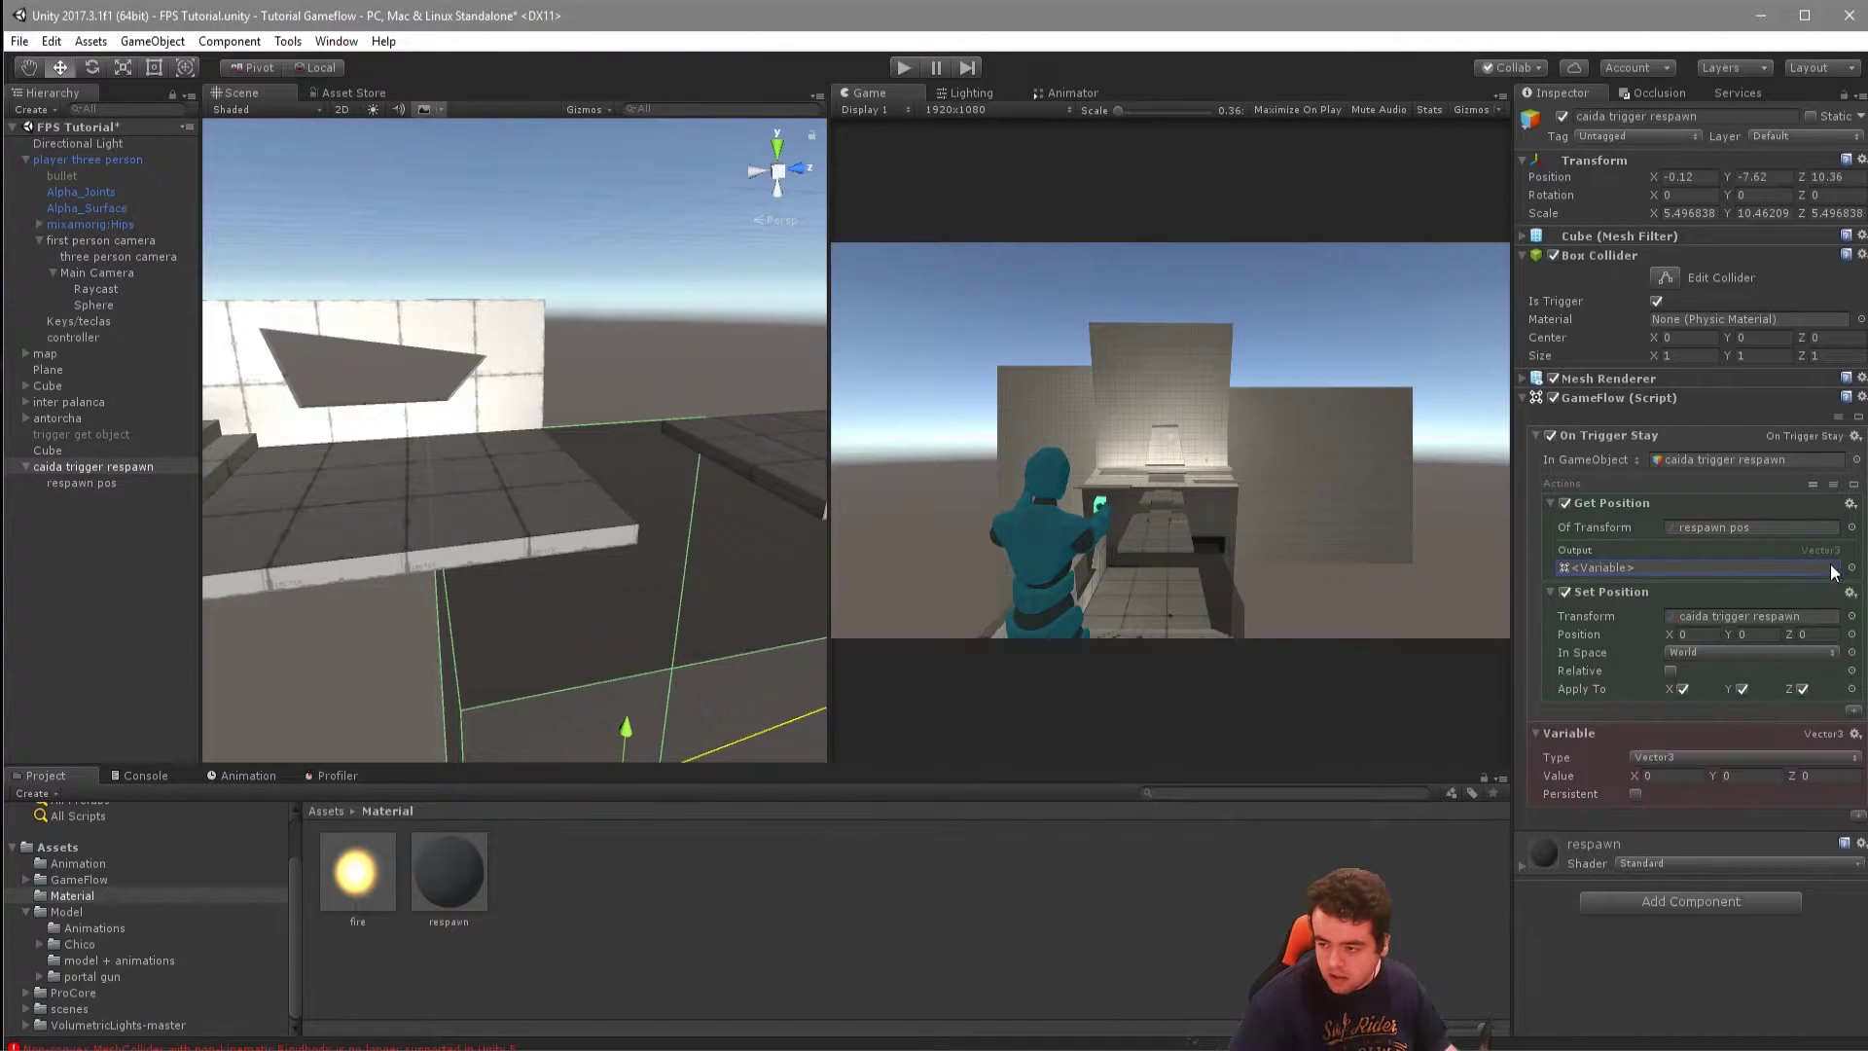
right_click(1566, 732)
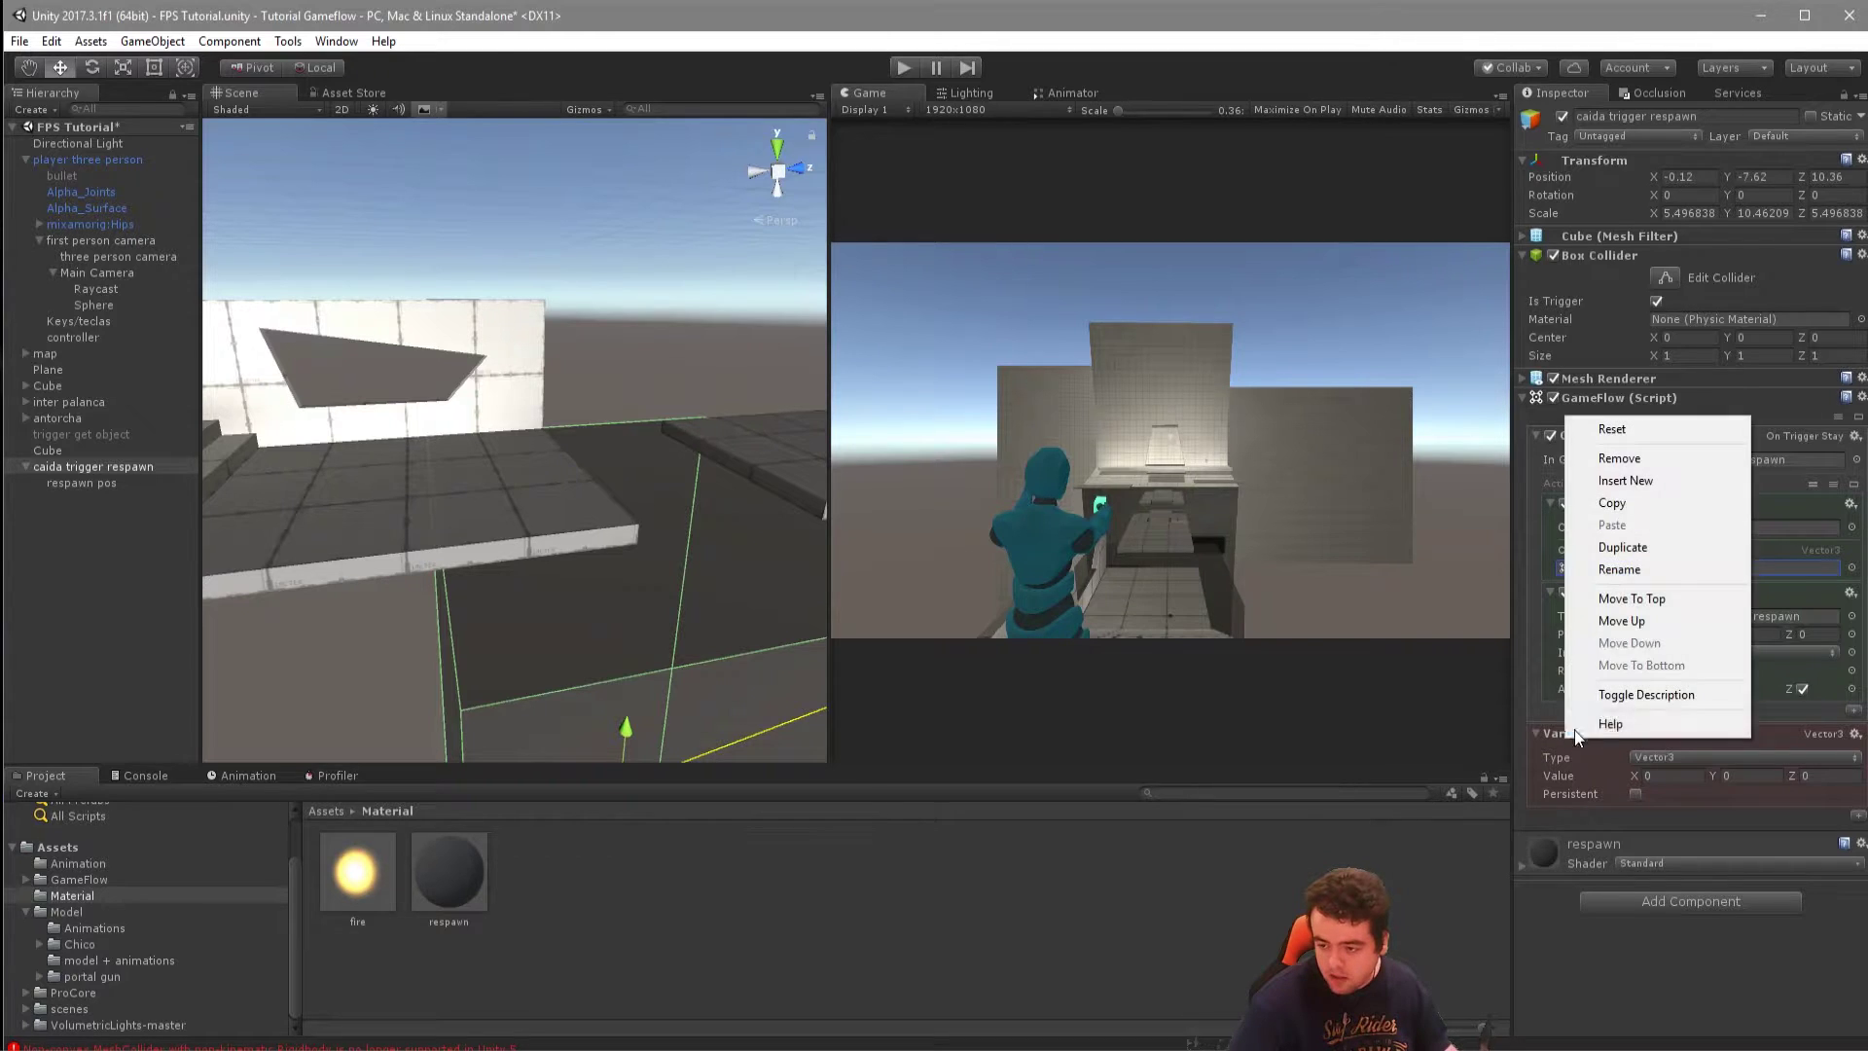
left_click(1630, 566)
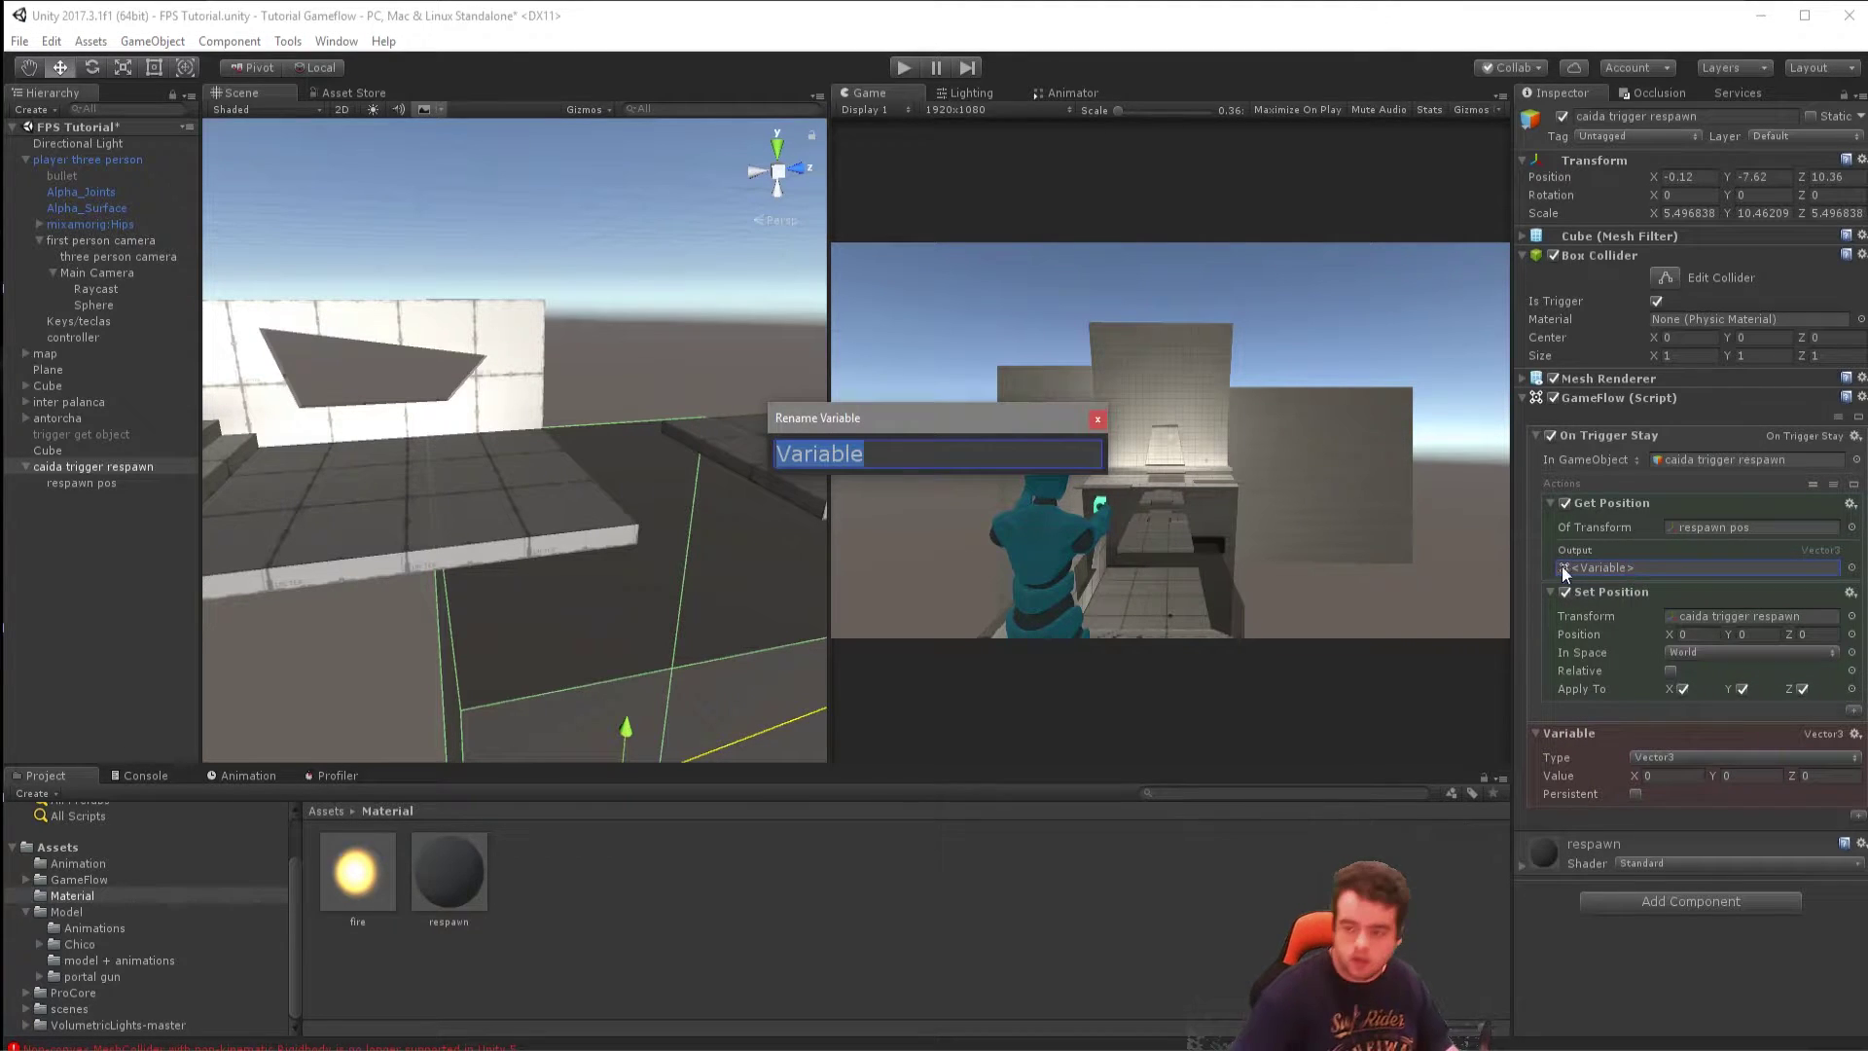
type("respawn pos")
key("Return")
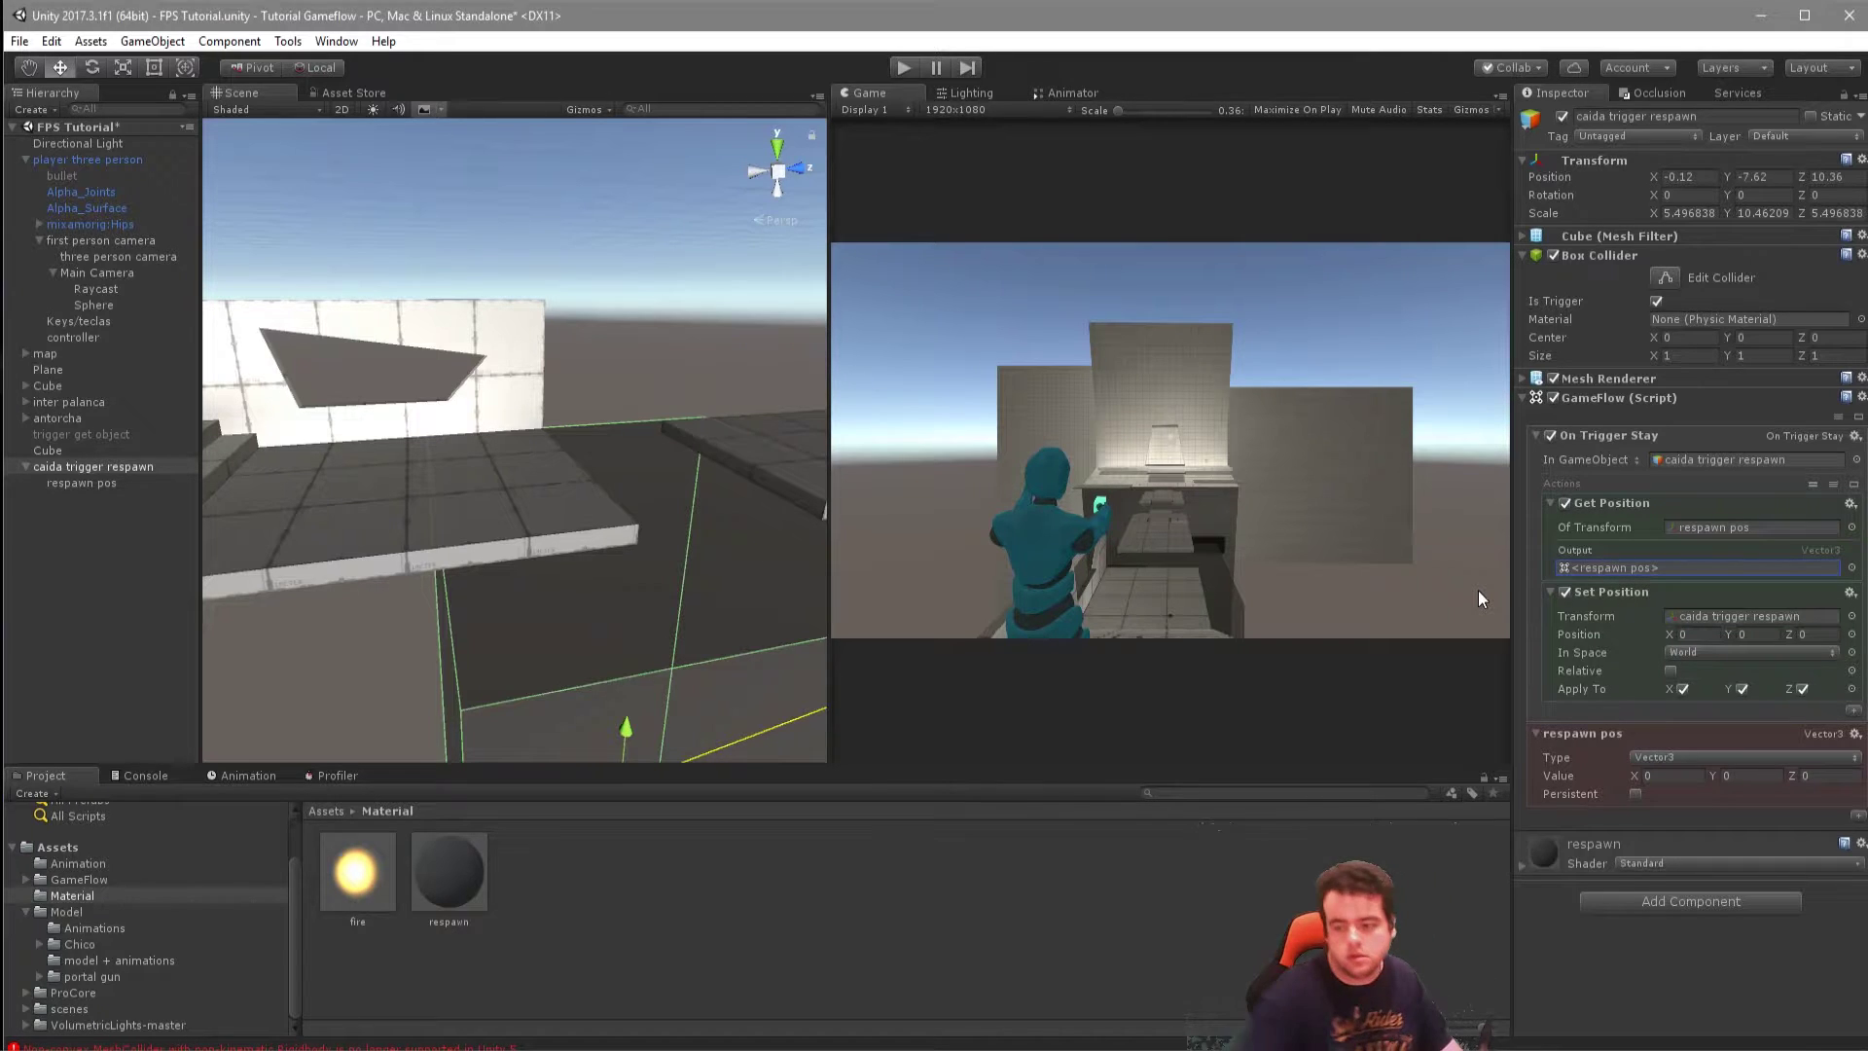
Feed the respawn pos variable into Set Position and target player three person.
left_click_drag(1613, 726, 1689, 635)
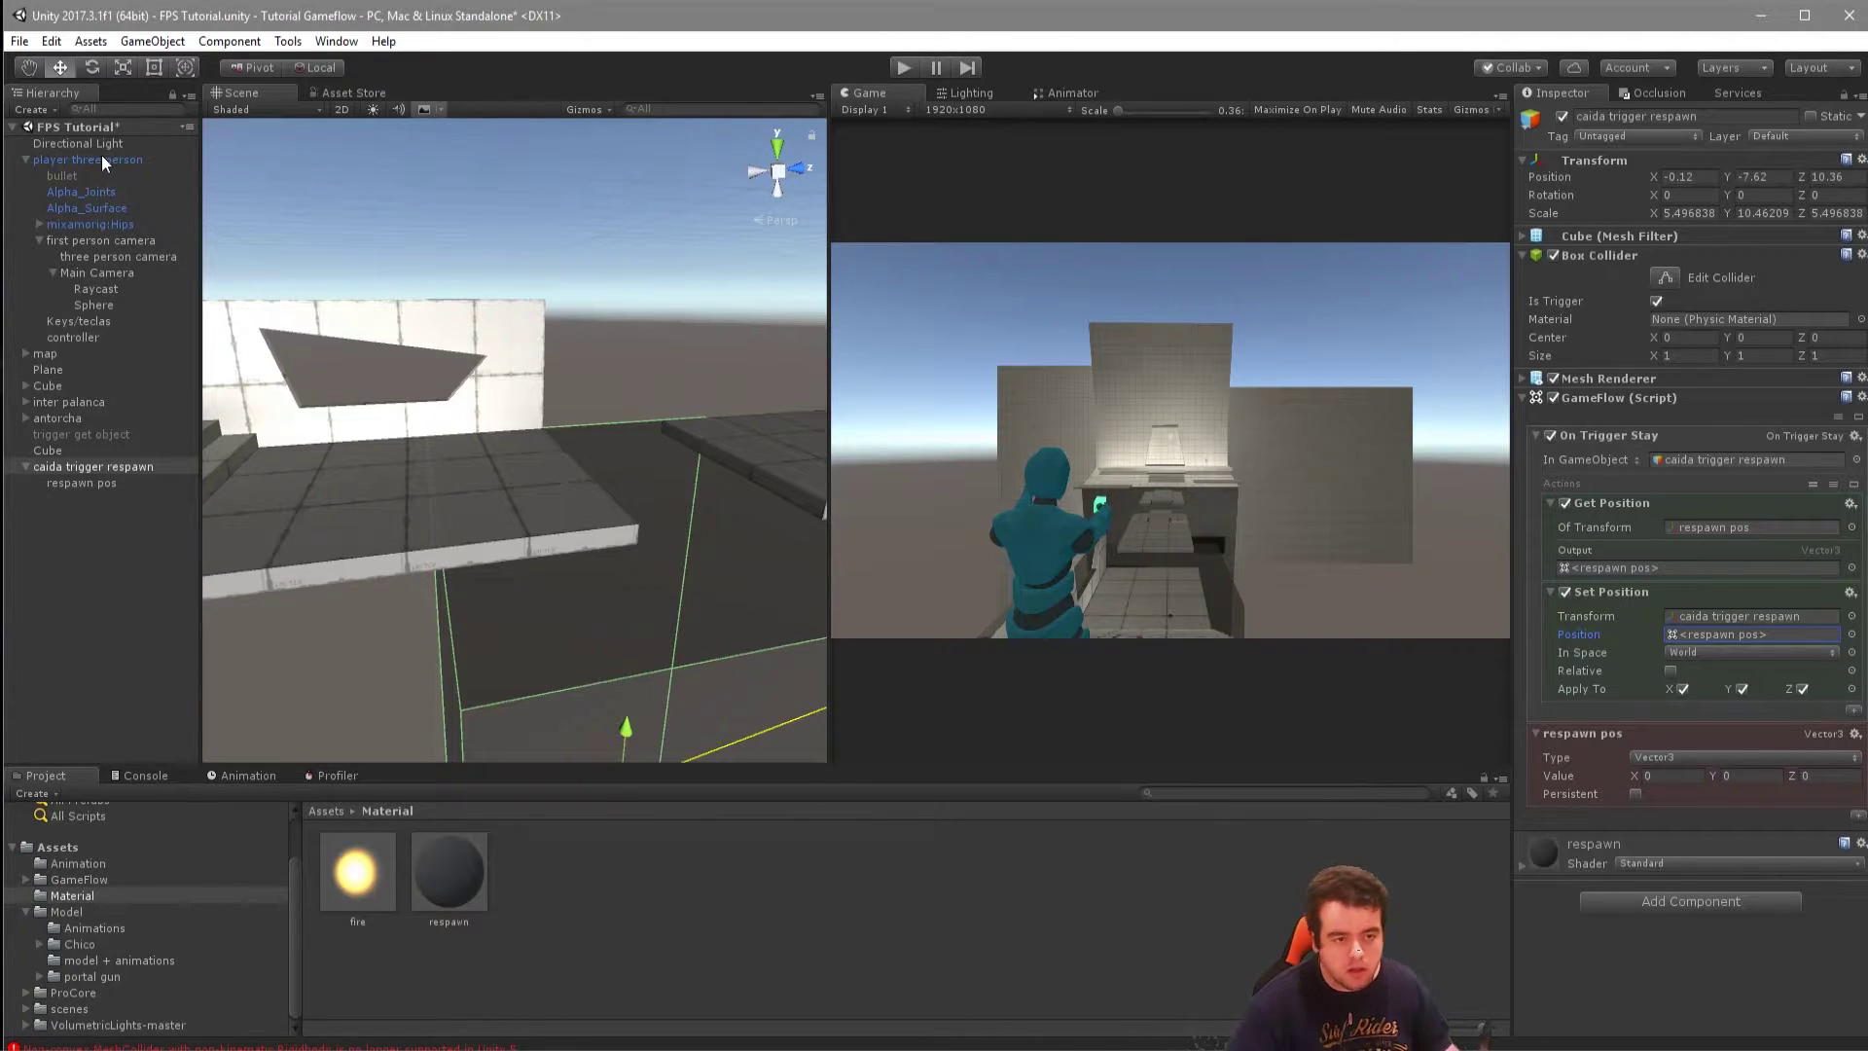
left_click_drag(86, 158, 1716, 616)
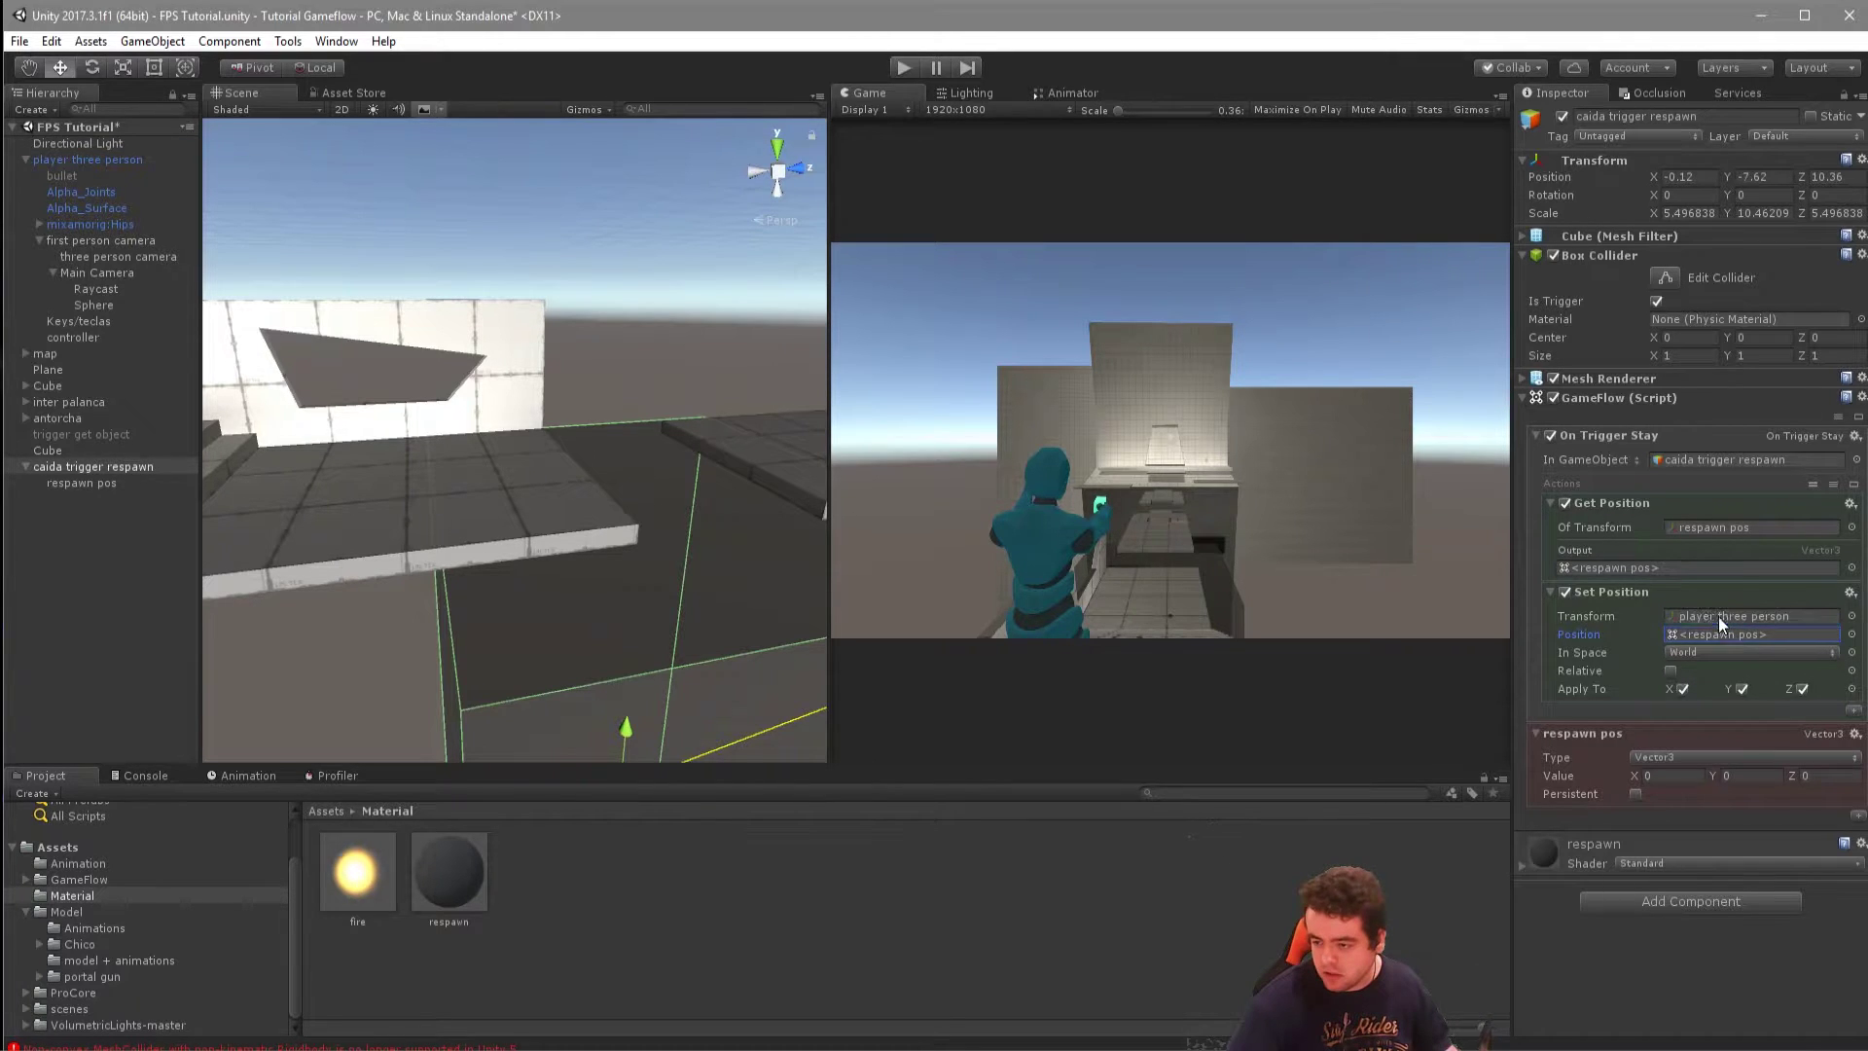
scroll(440, 550, "down", 5)
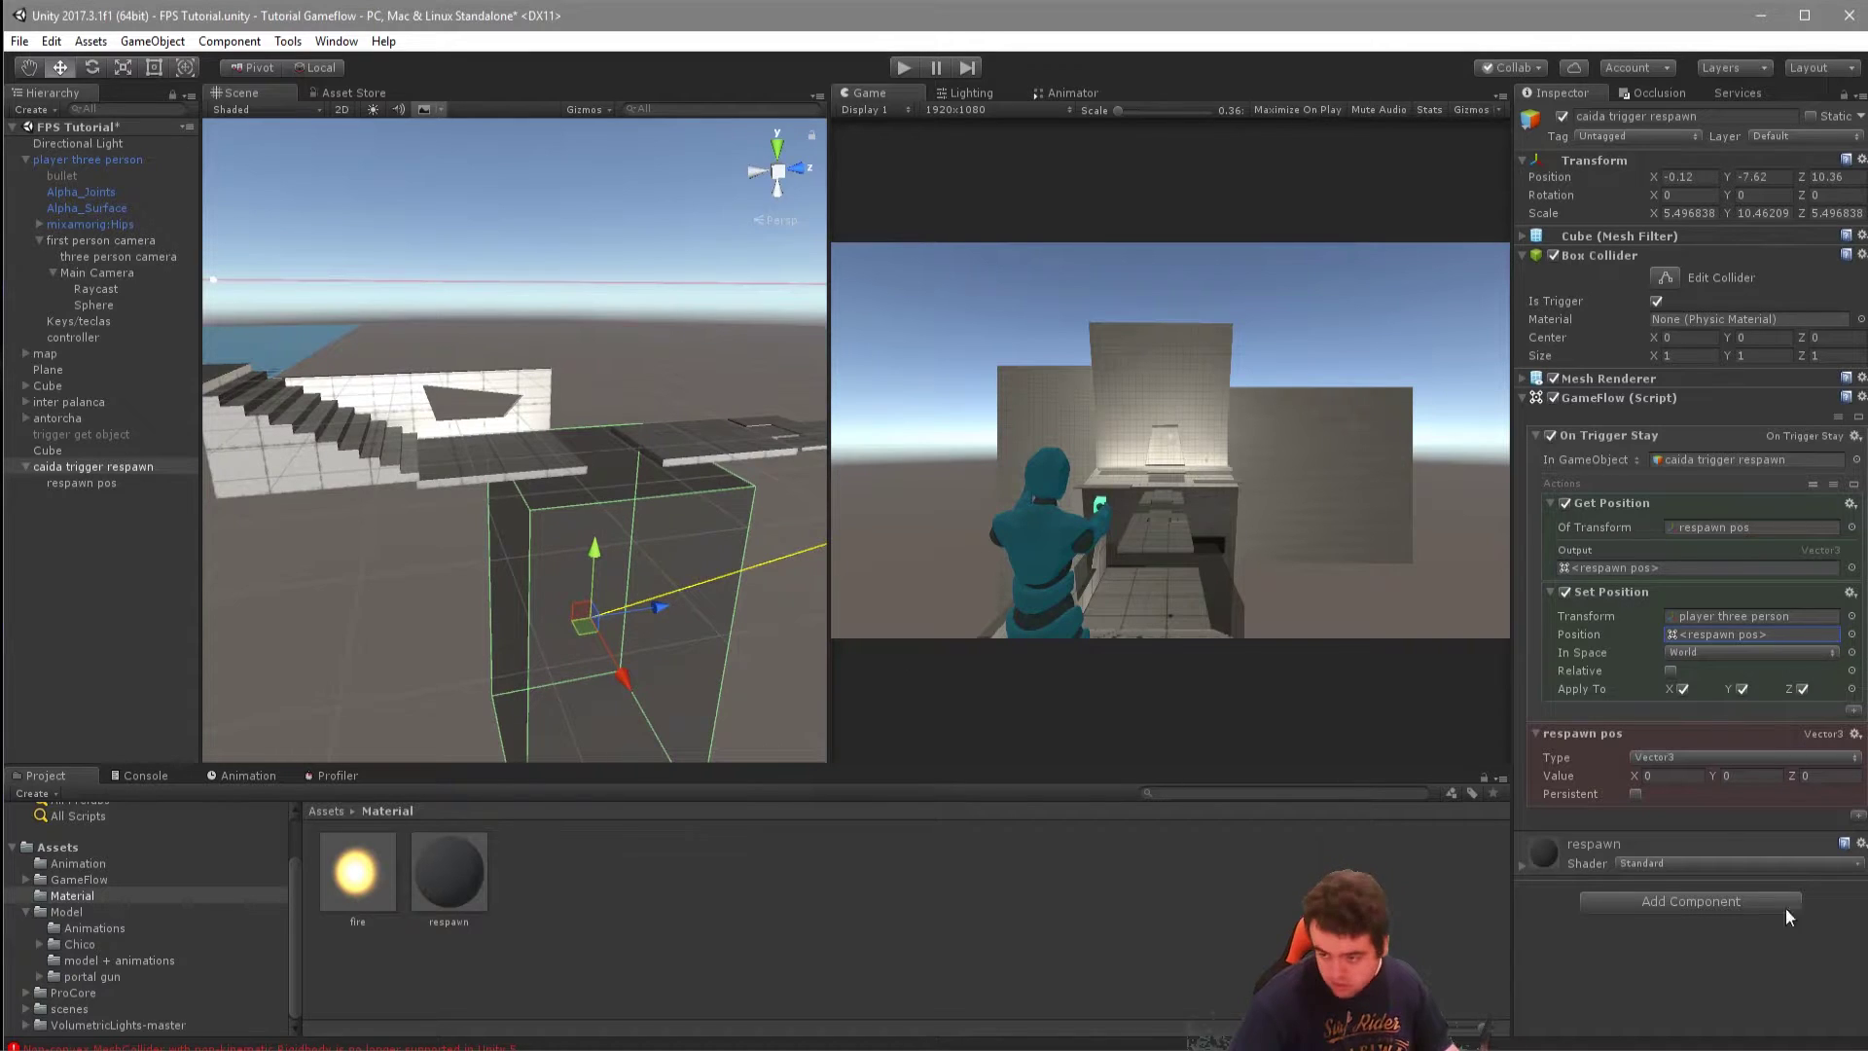
left_click_drag(494, 650, 525, 605, "alt")
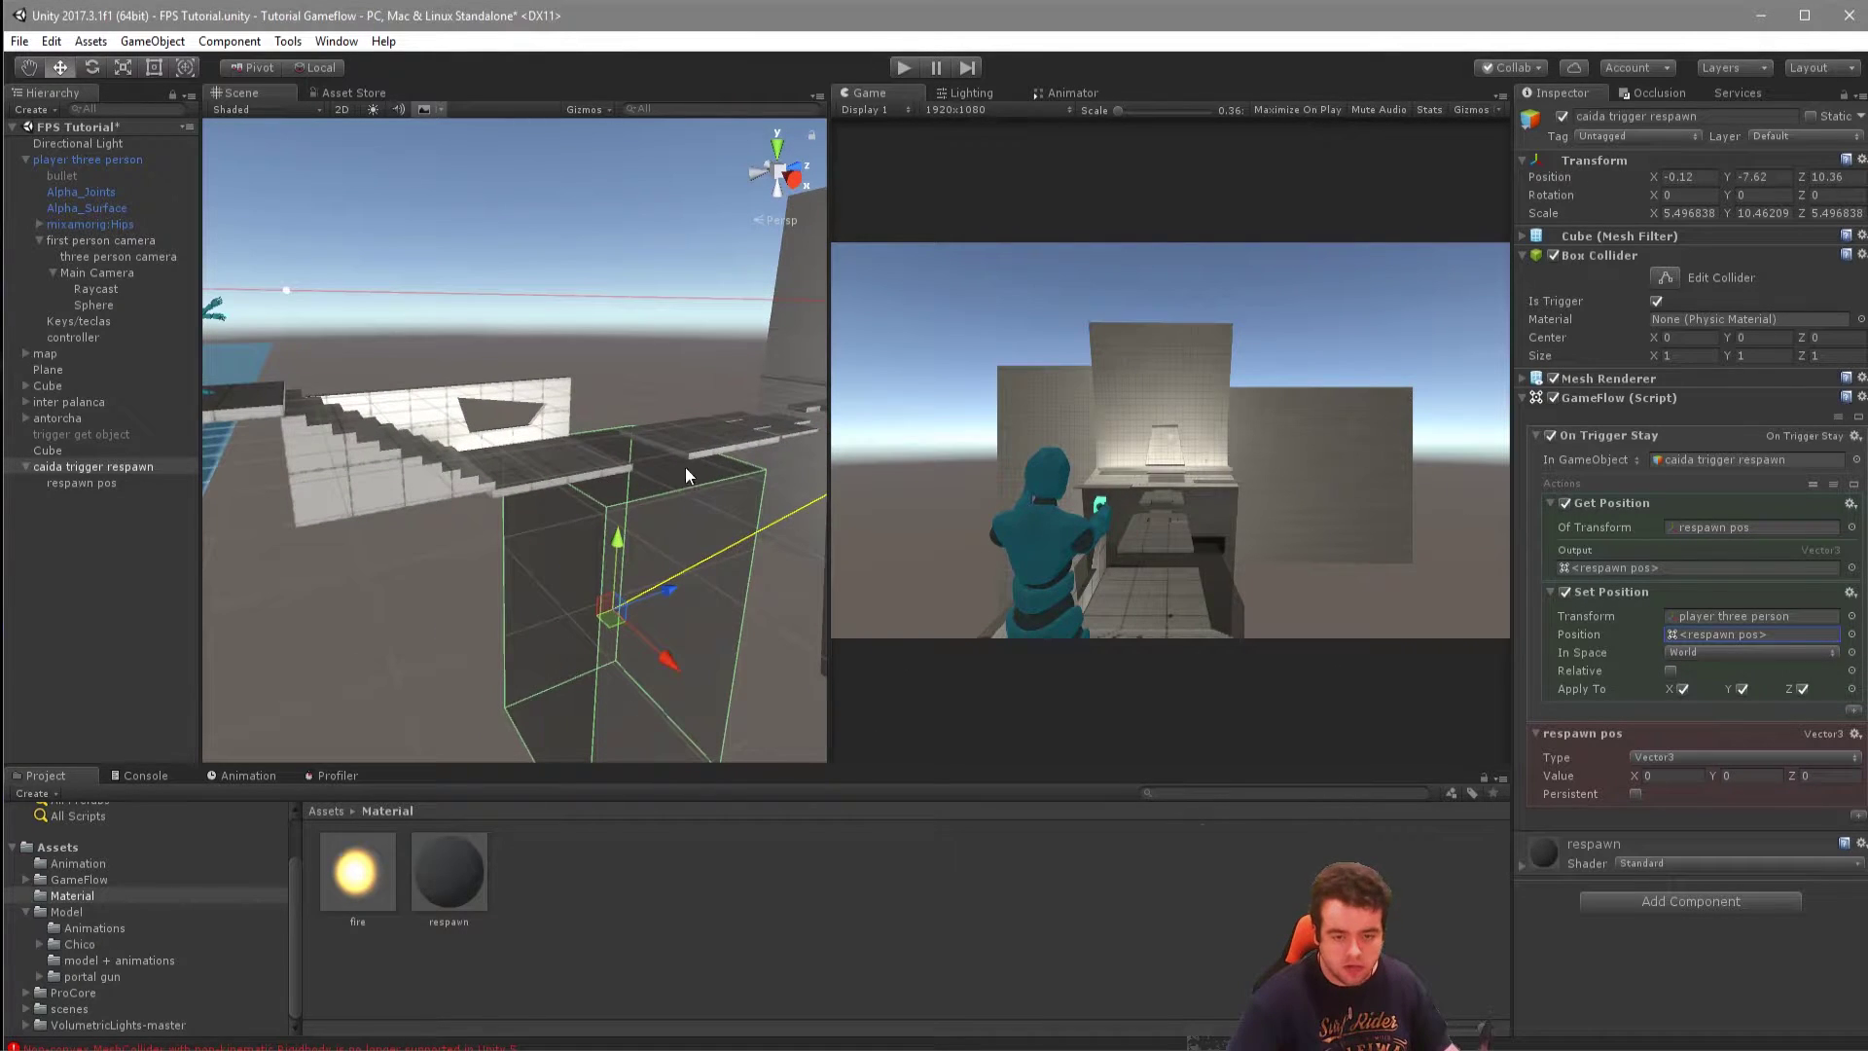
left_click_drag(685, 467, 417, 502, "alt")
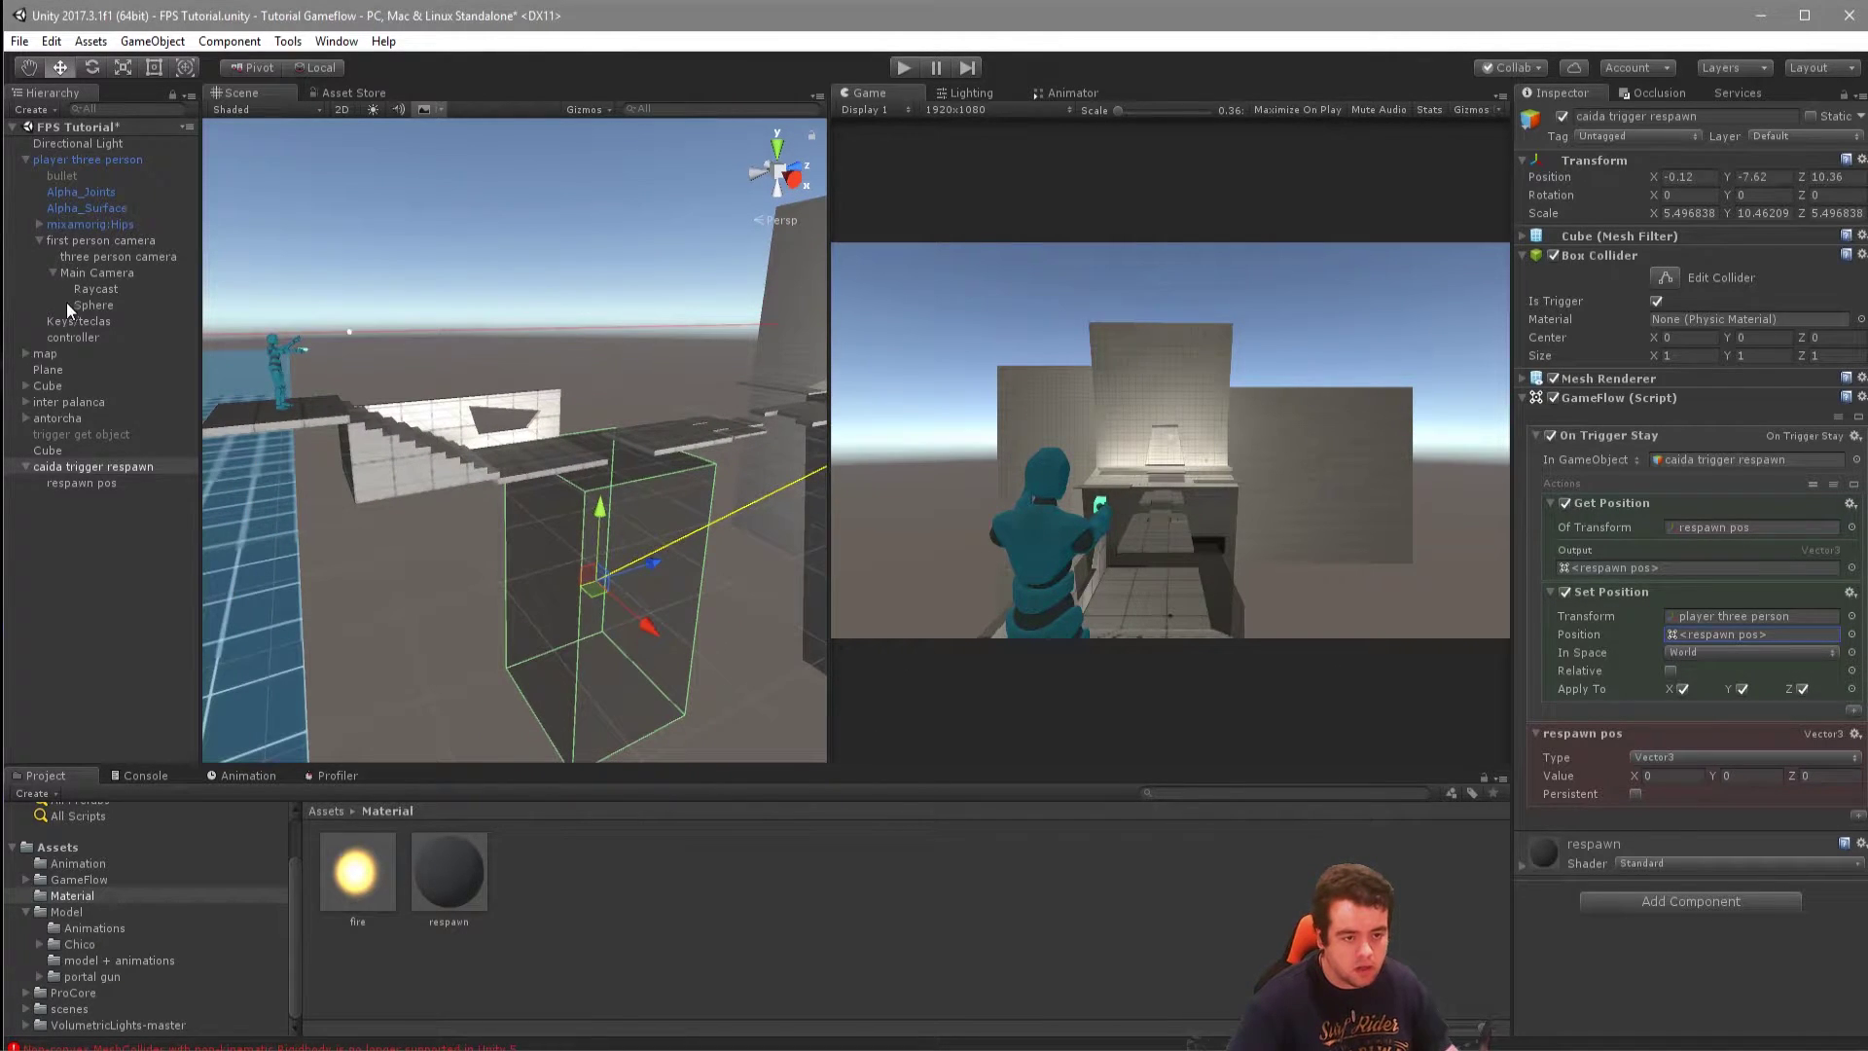
left_click(92, 307)
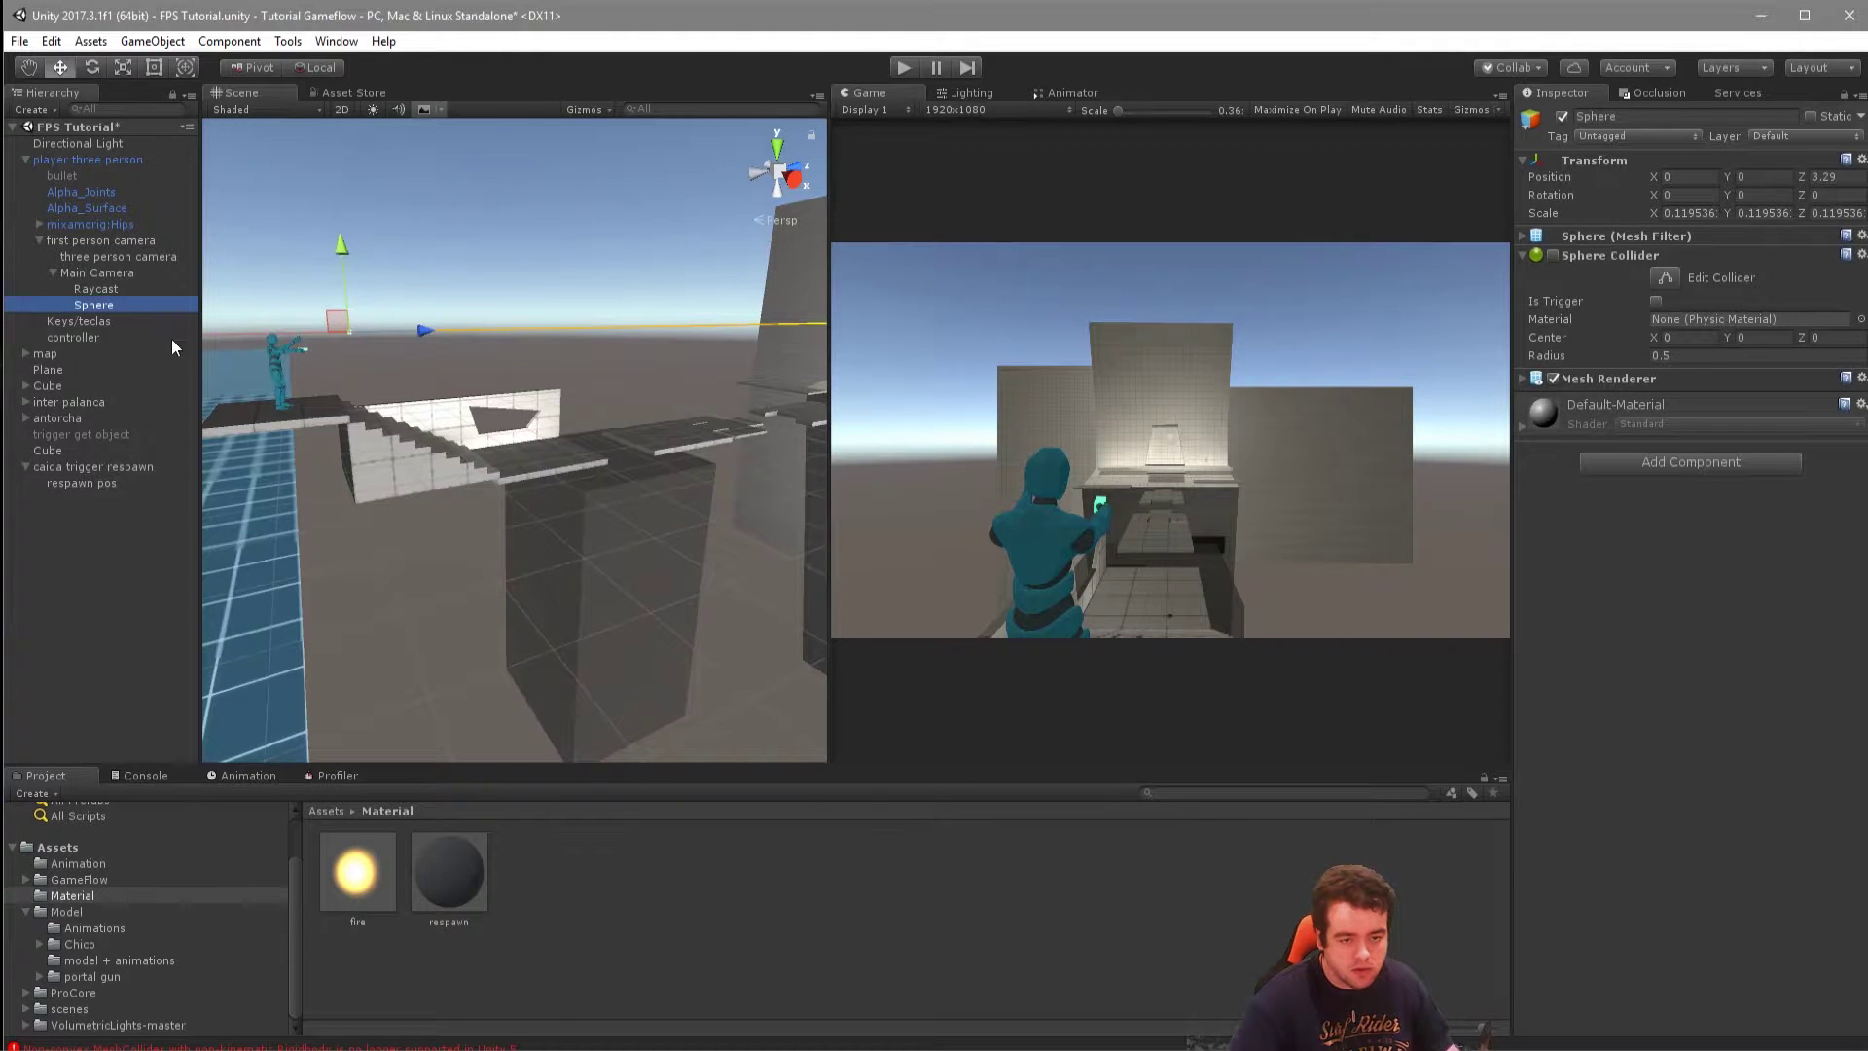
key("f")
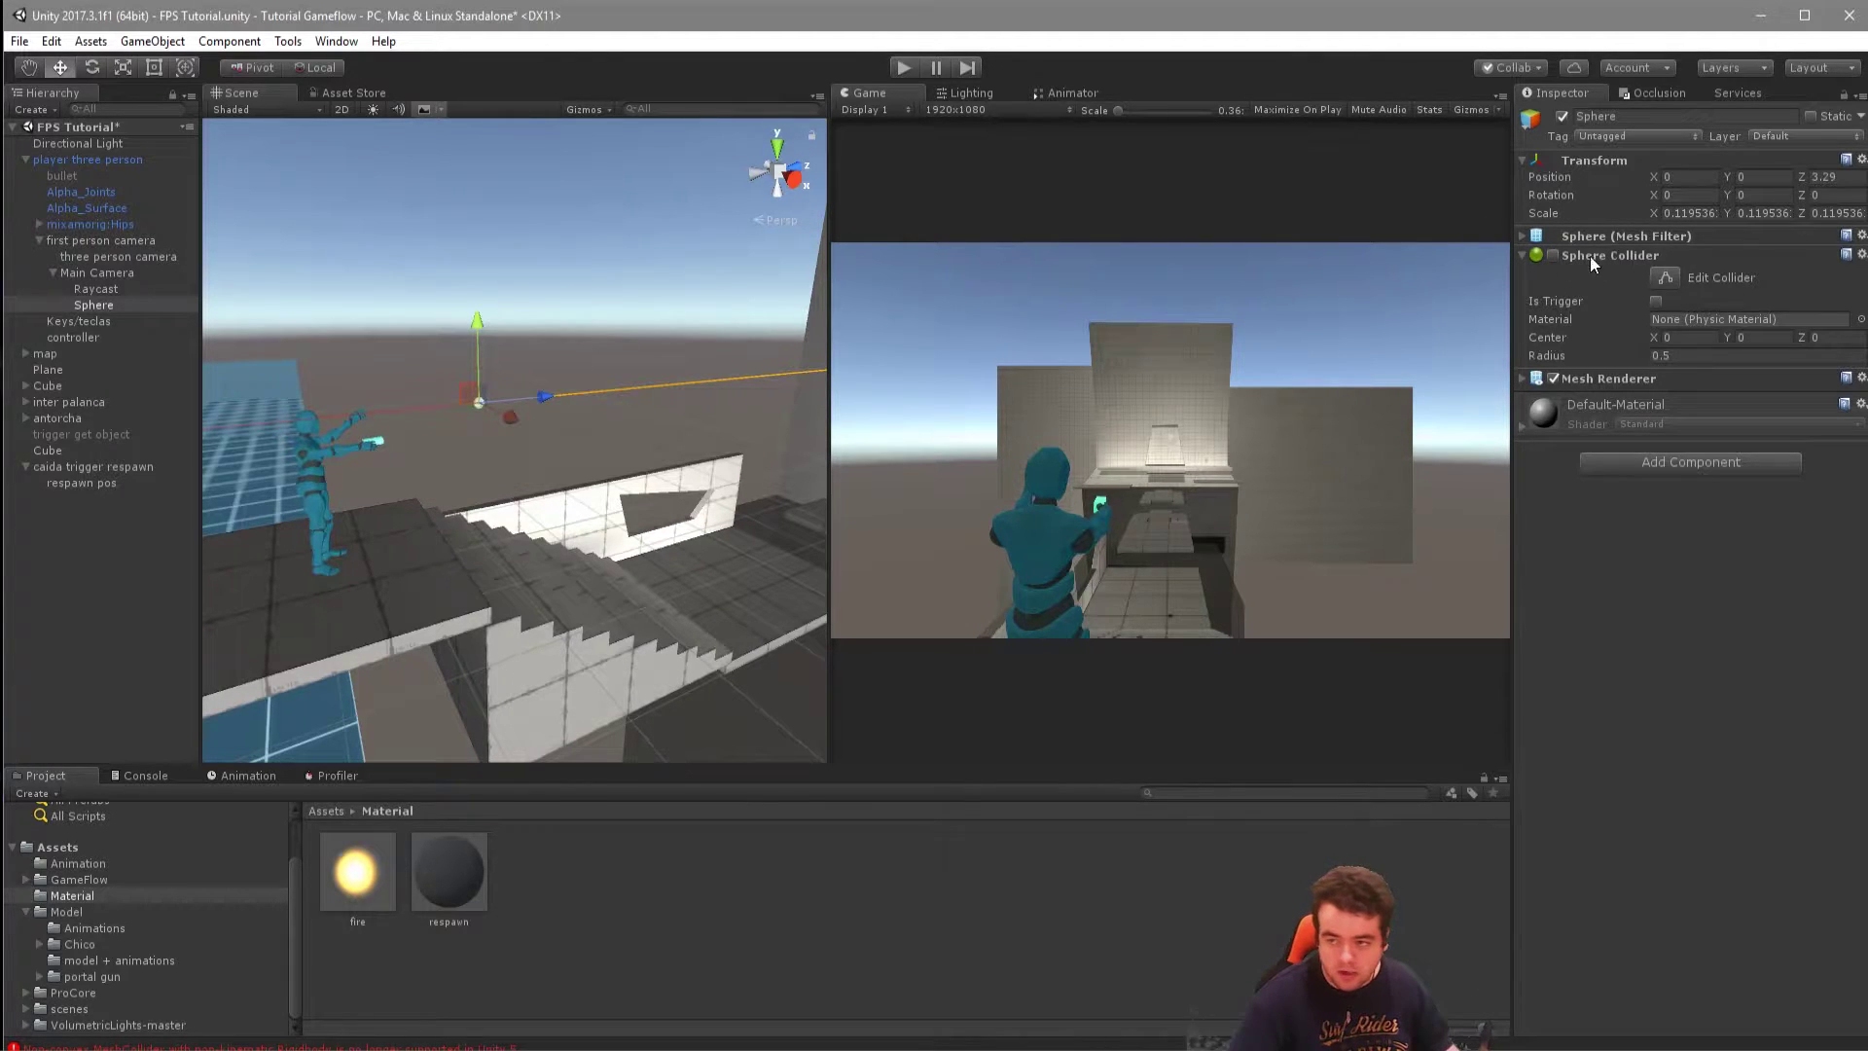
middle_click_drag(356, 436, 220, 378)
mouse_move(653, 504)
right_mouse_down()
mouse_move(465, 431)
mouse_move(469, 457)
right_mouse_up()
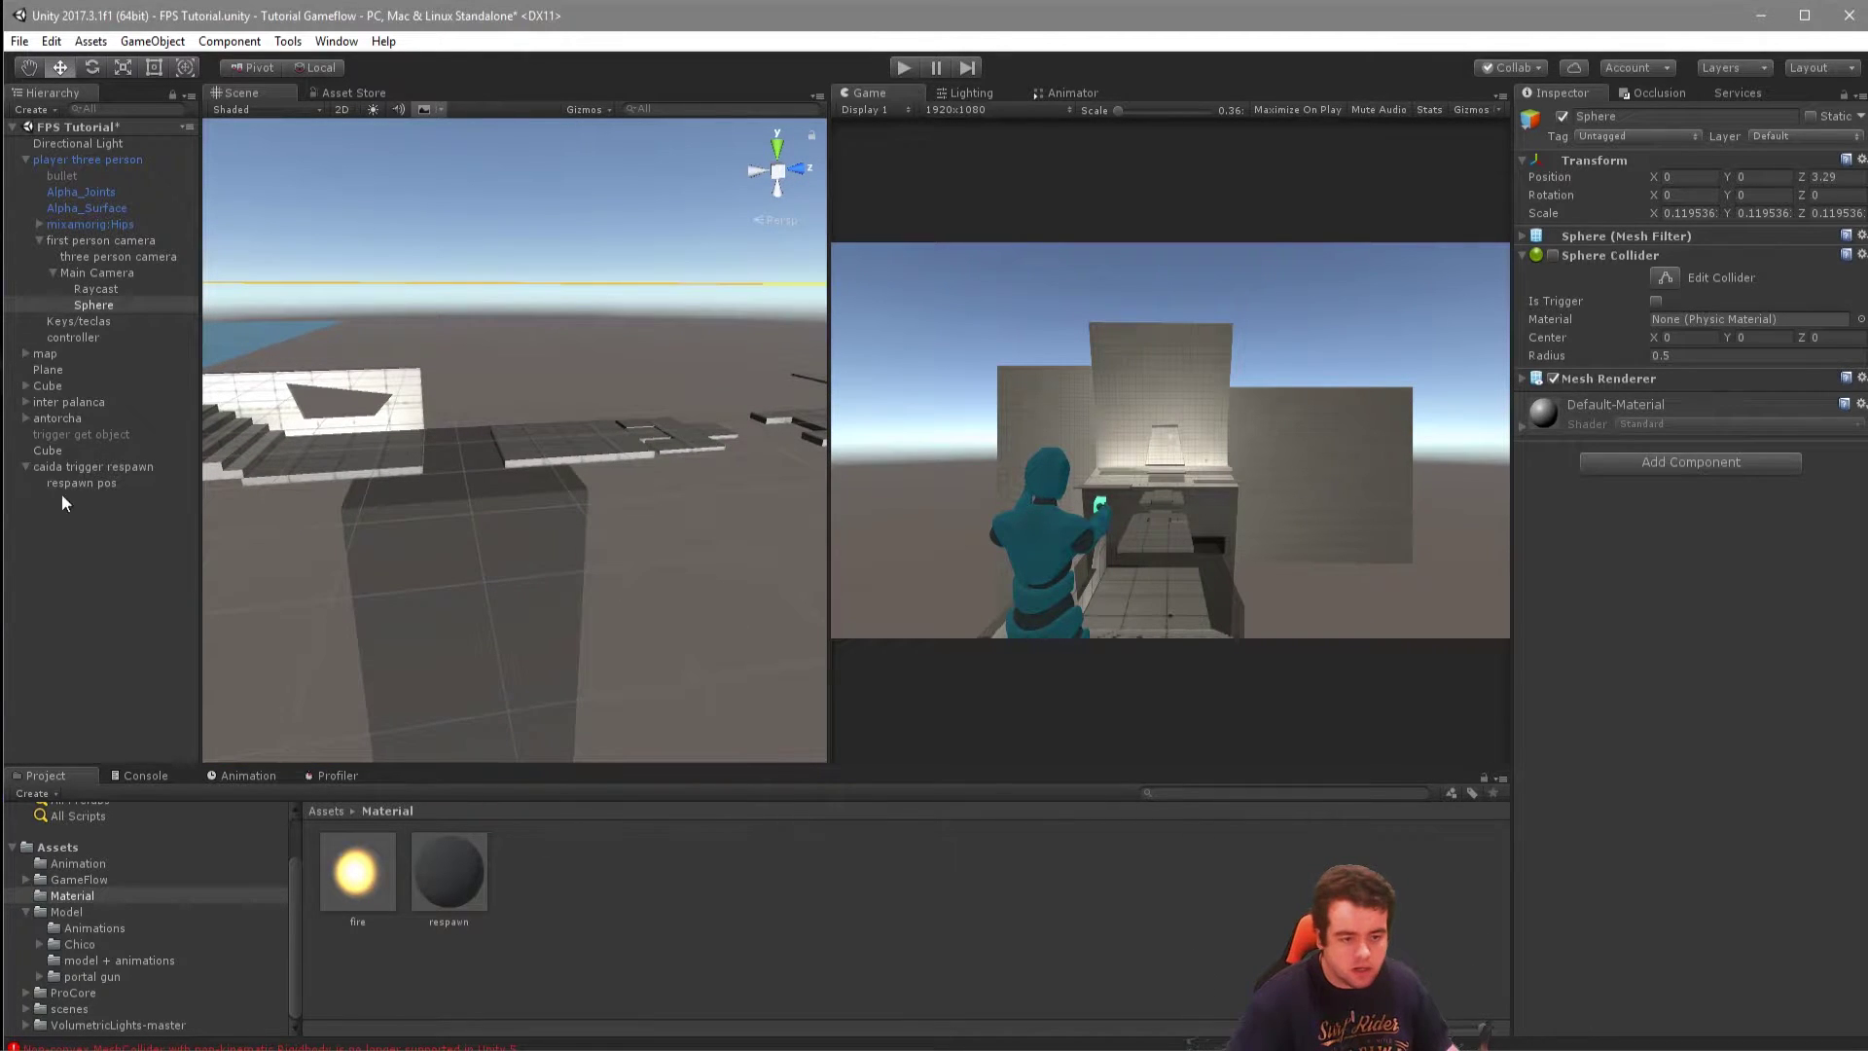
left_click(82, 467)
left_click(903, 67)
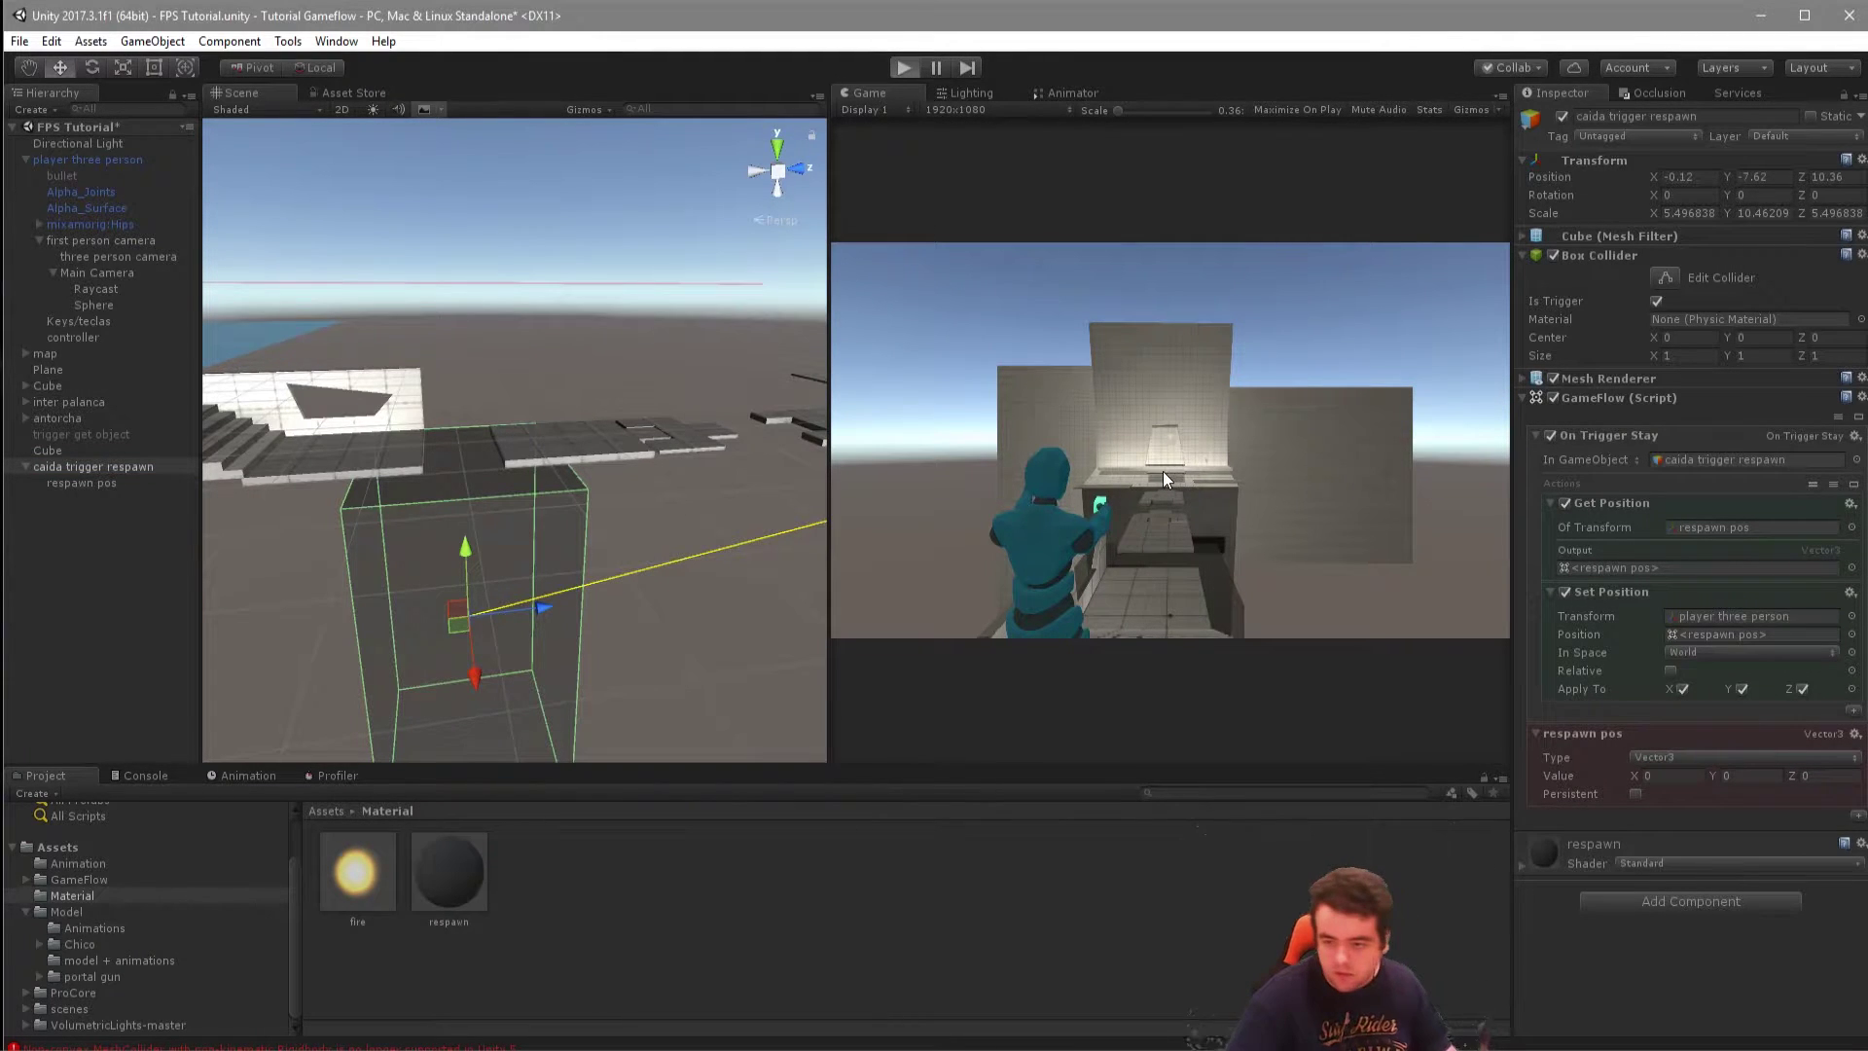
key("w")
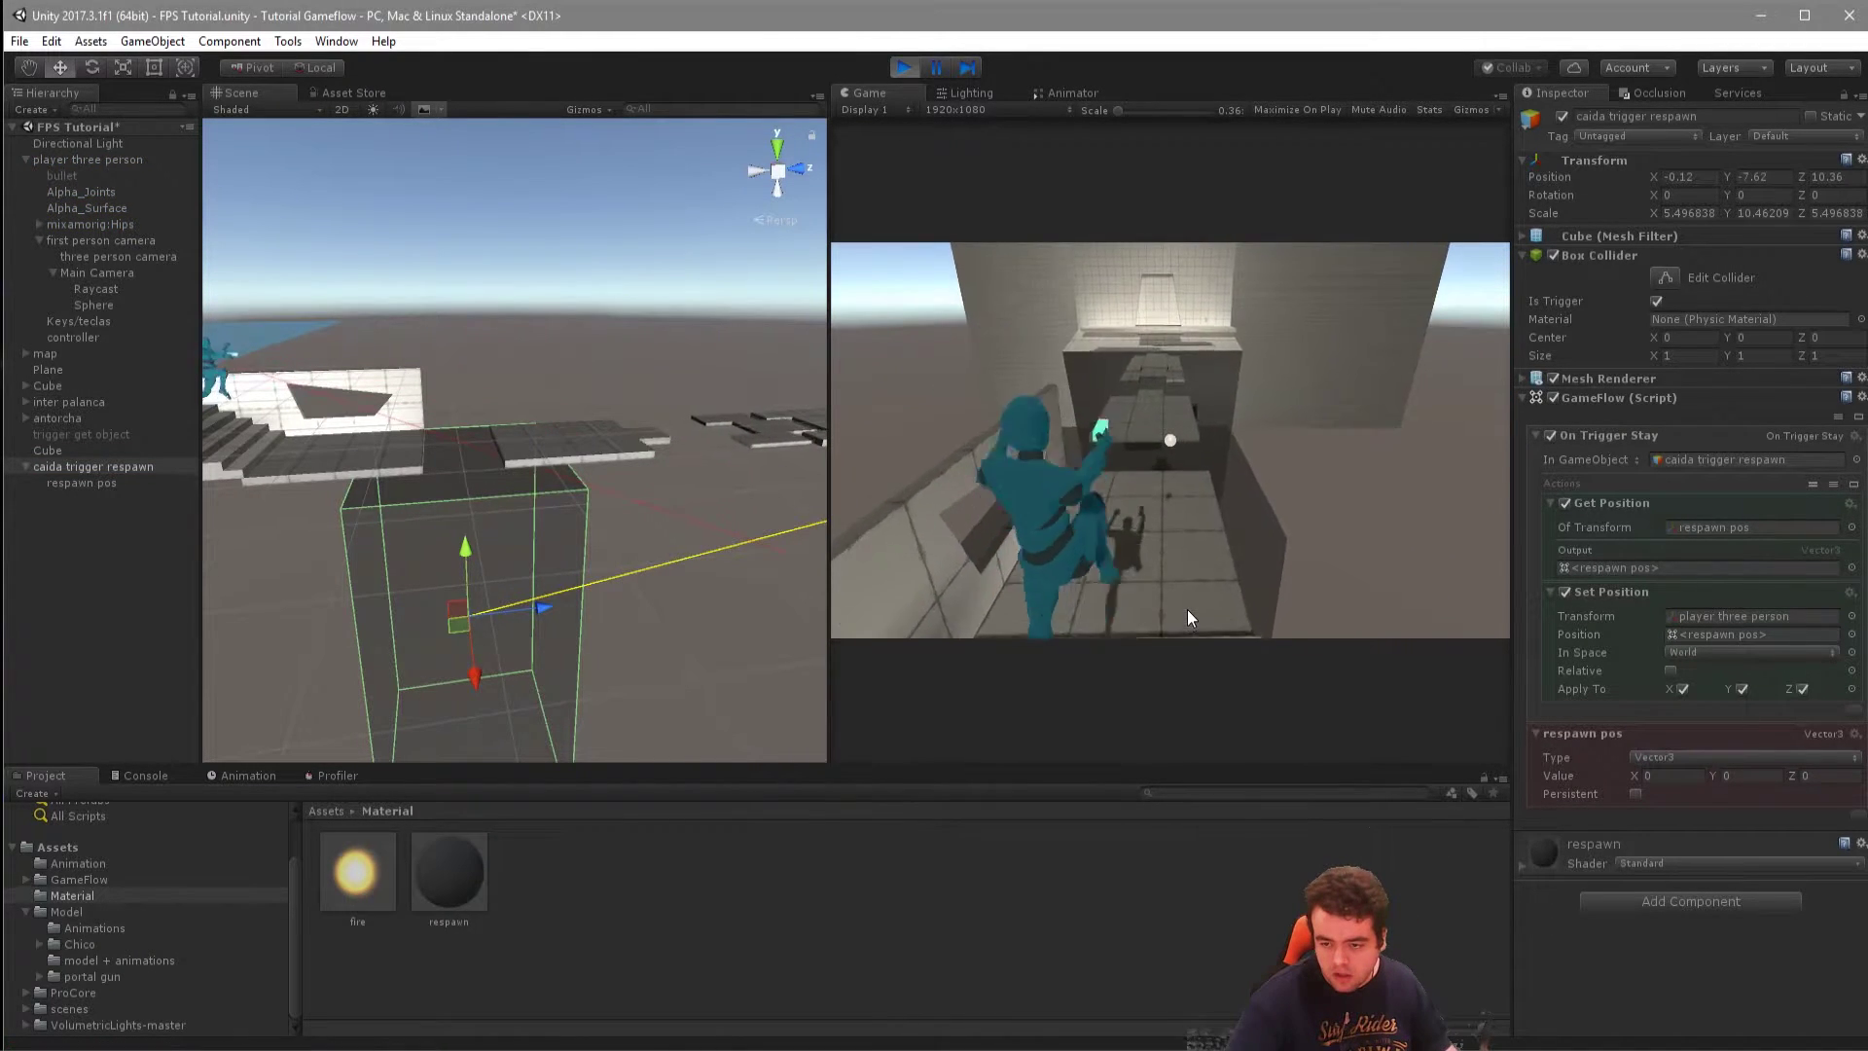
key("w")
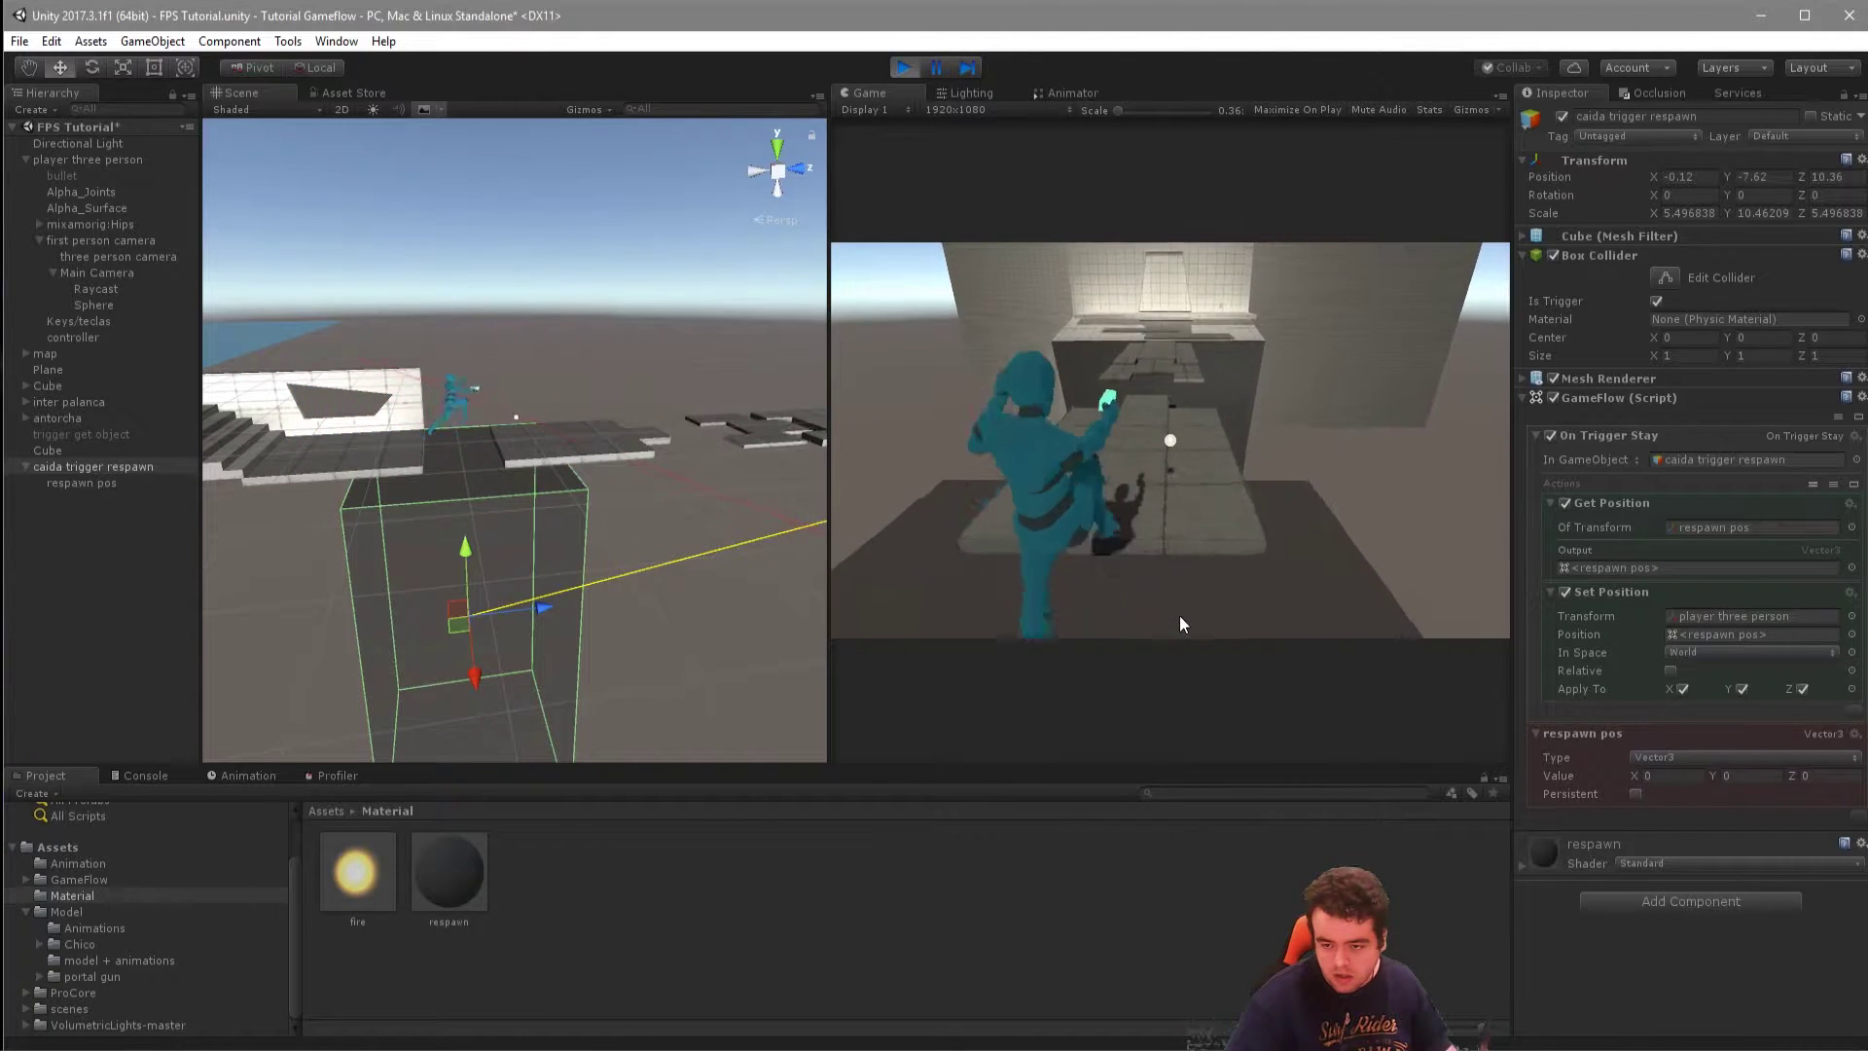
key("space")
key("space")
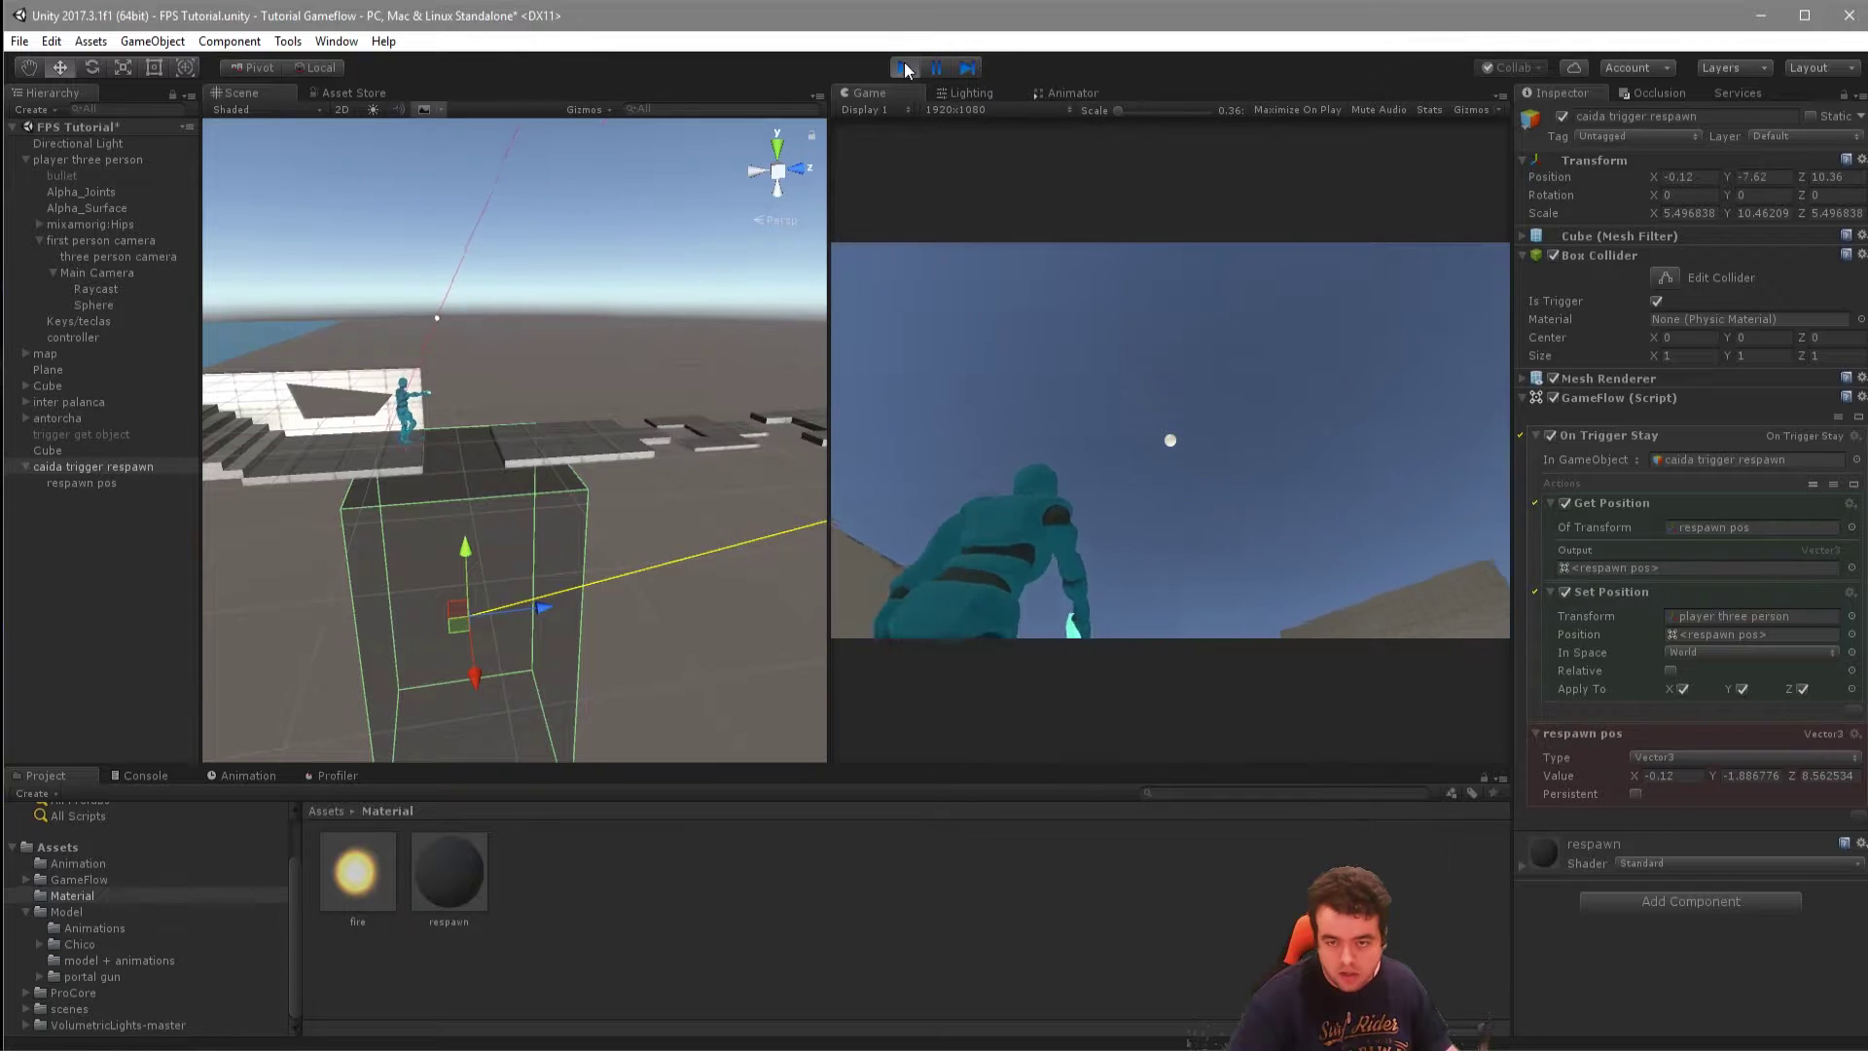
left_click(903, 66)
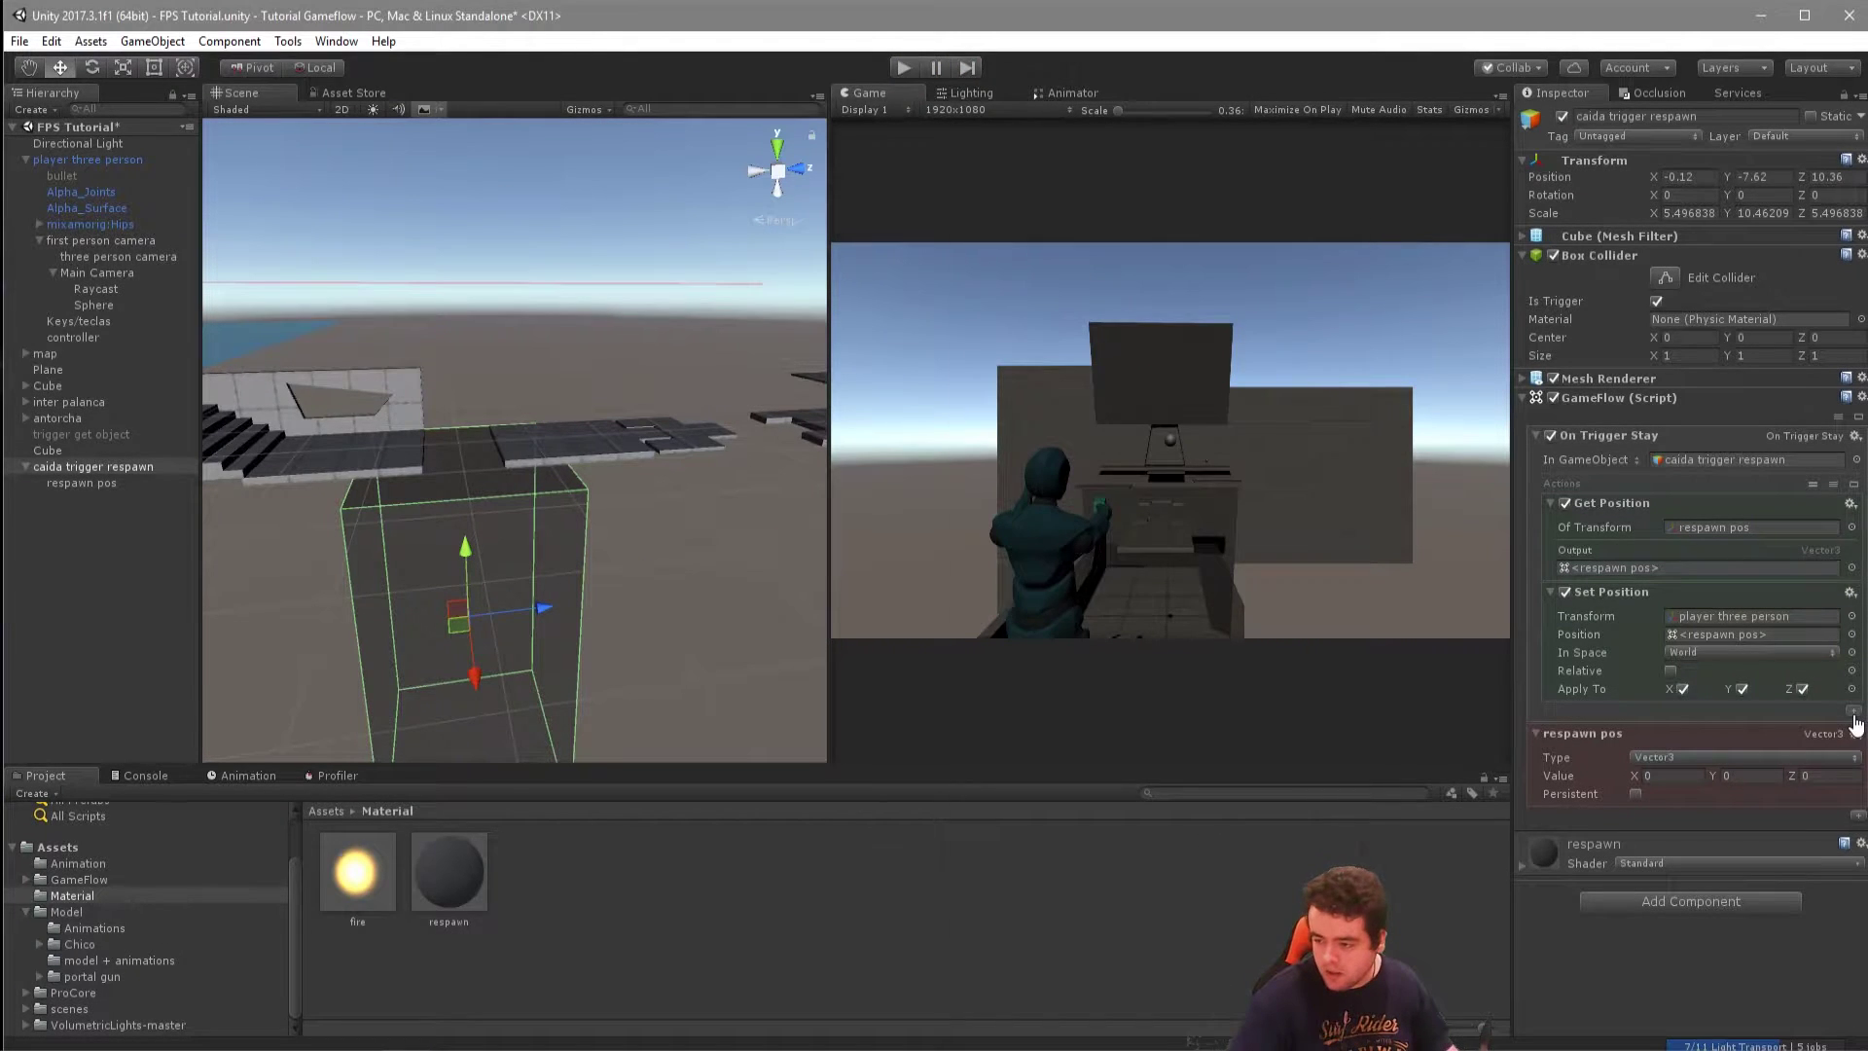
Insert a 0.5-second Wait between Get Position and Set Position, then play-test the respawn.
left_click(1853, 709)
type("wait")
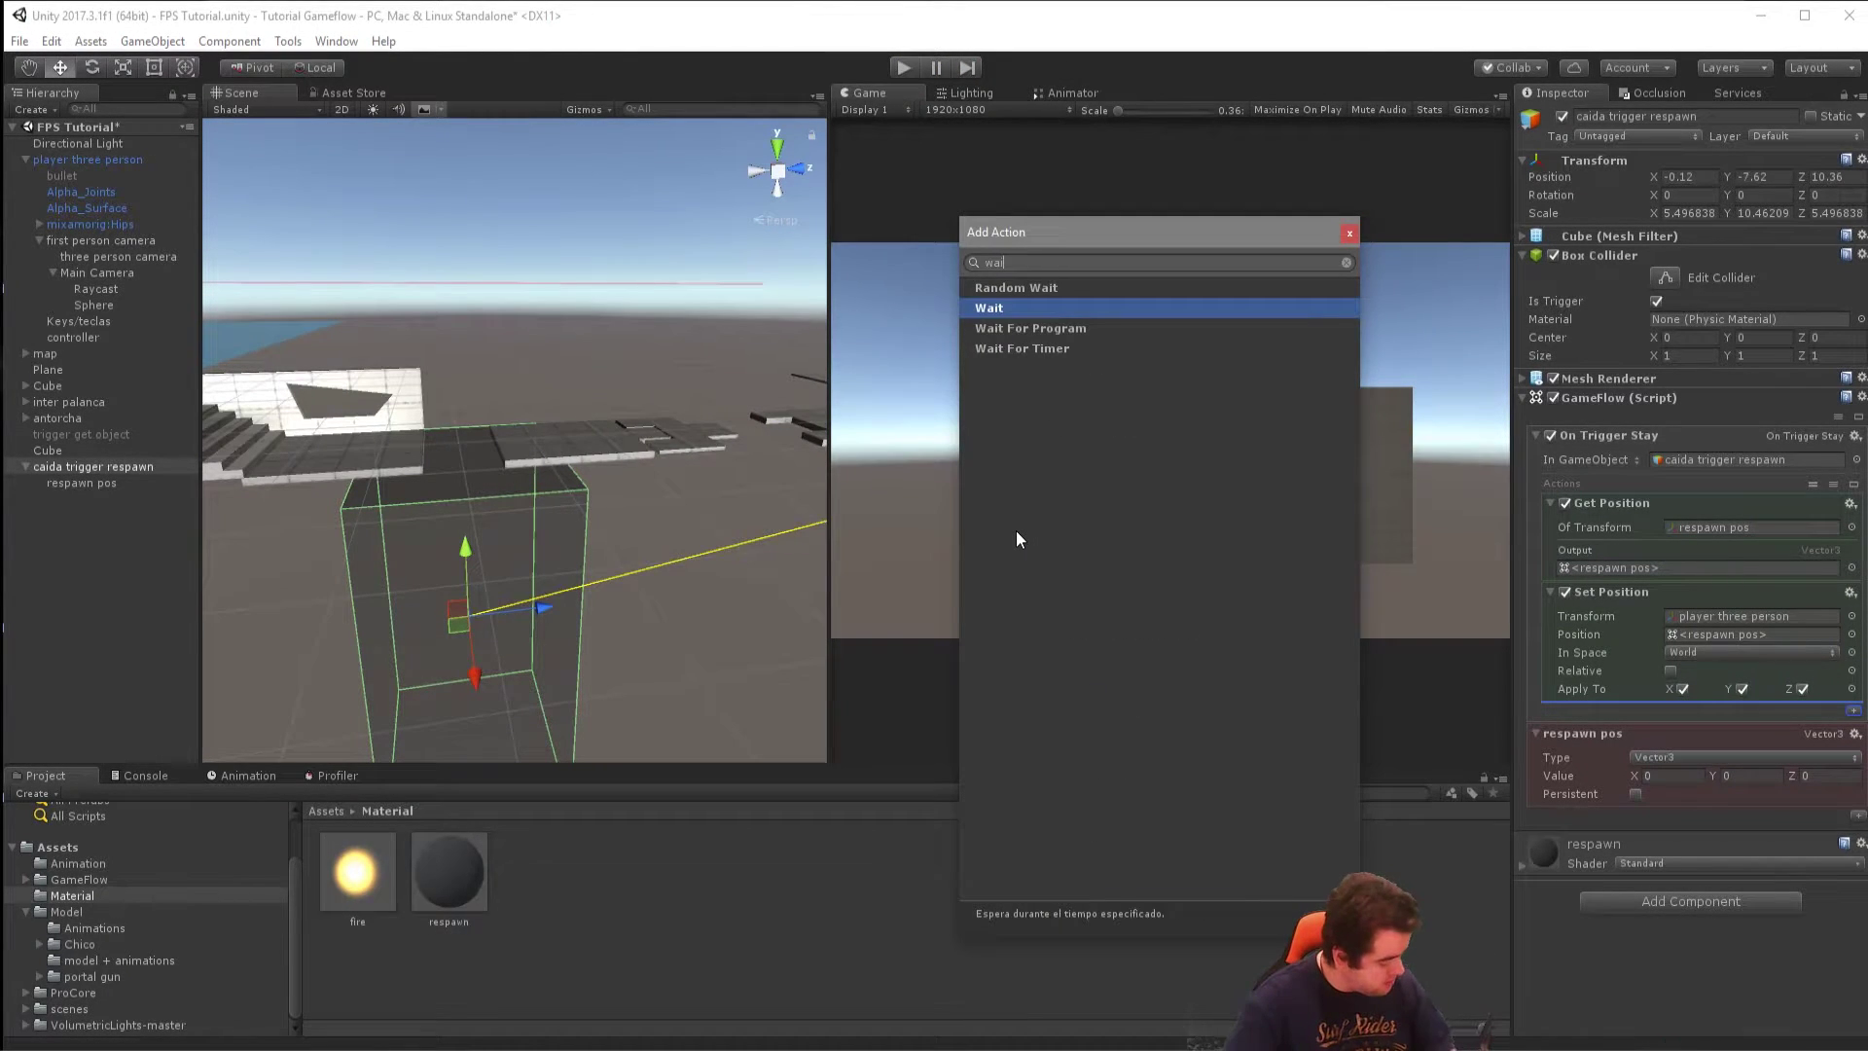
double_click(990, 309)
left_click(1731, 737)
type("0.5")
left_click_drag(1621, 714, 1609, 589)
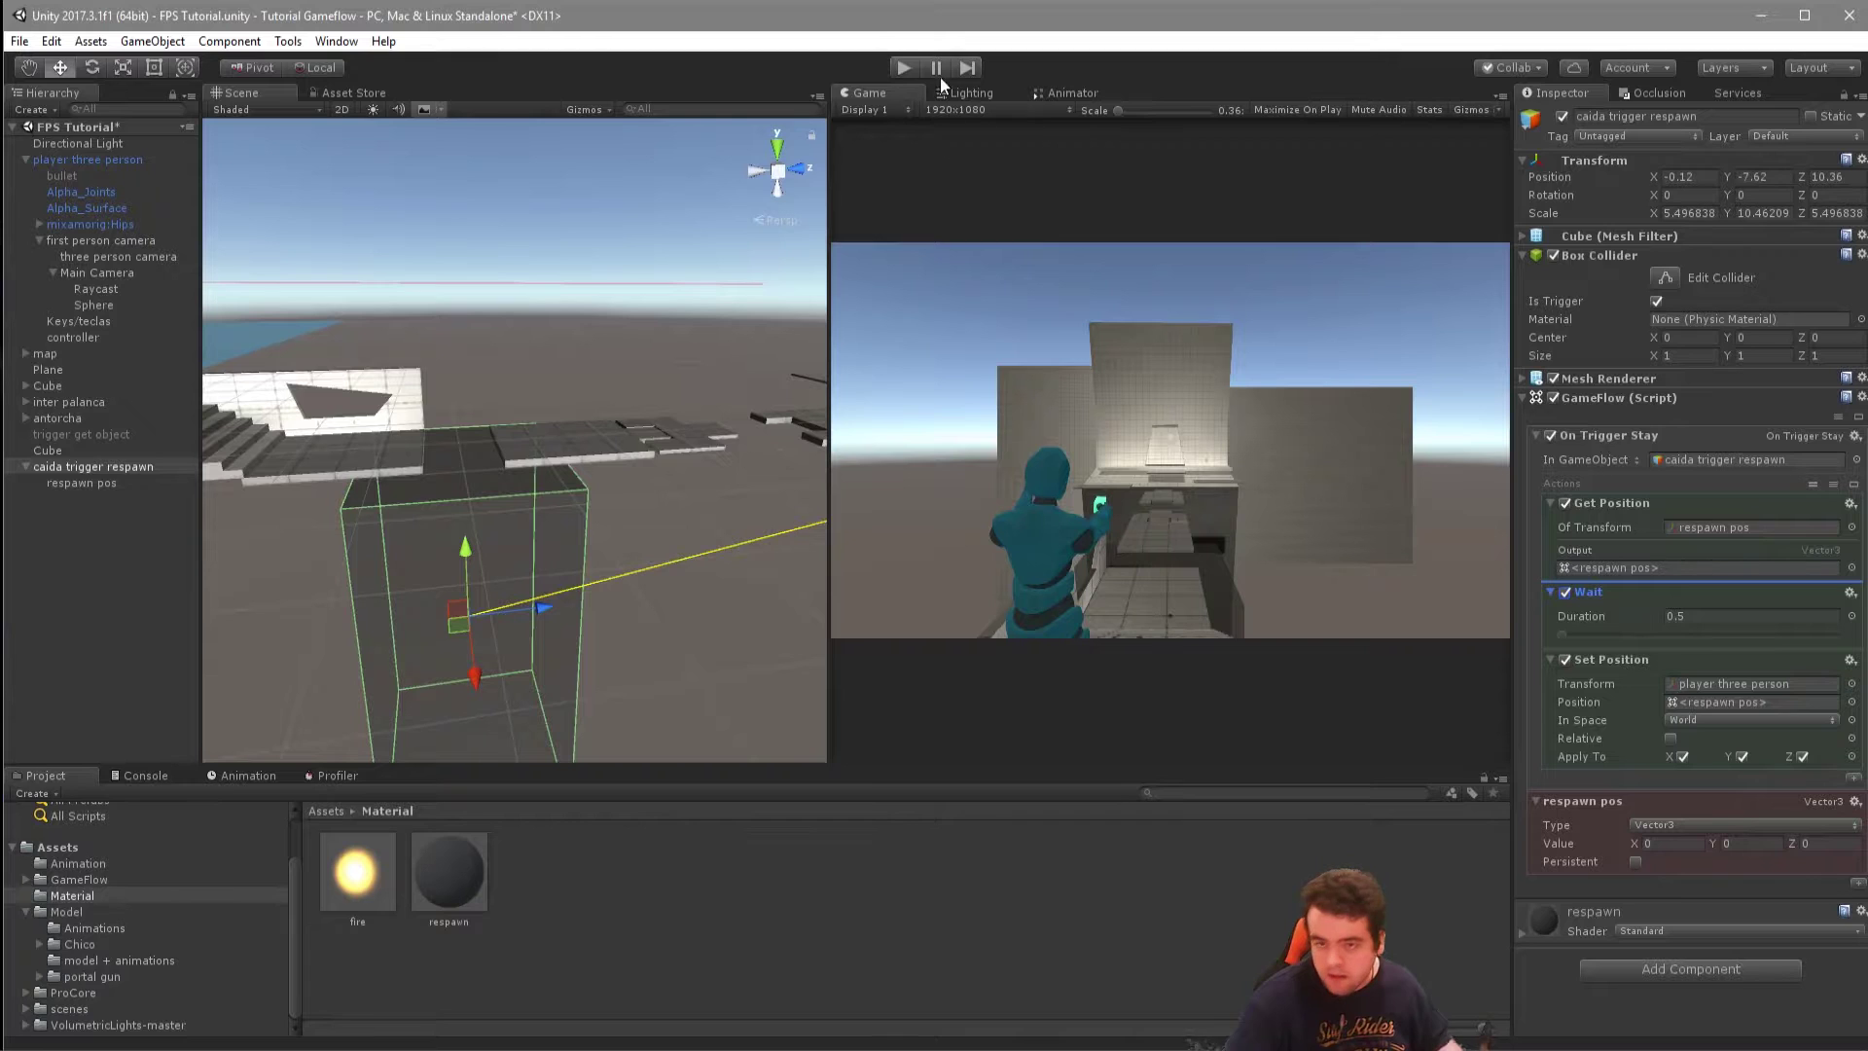
left_click(893, 62)
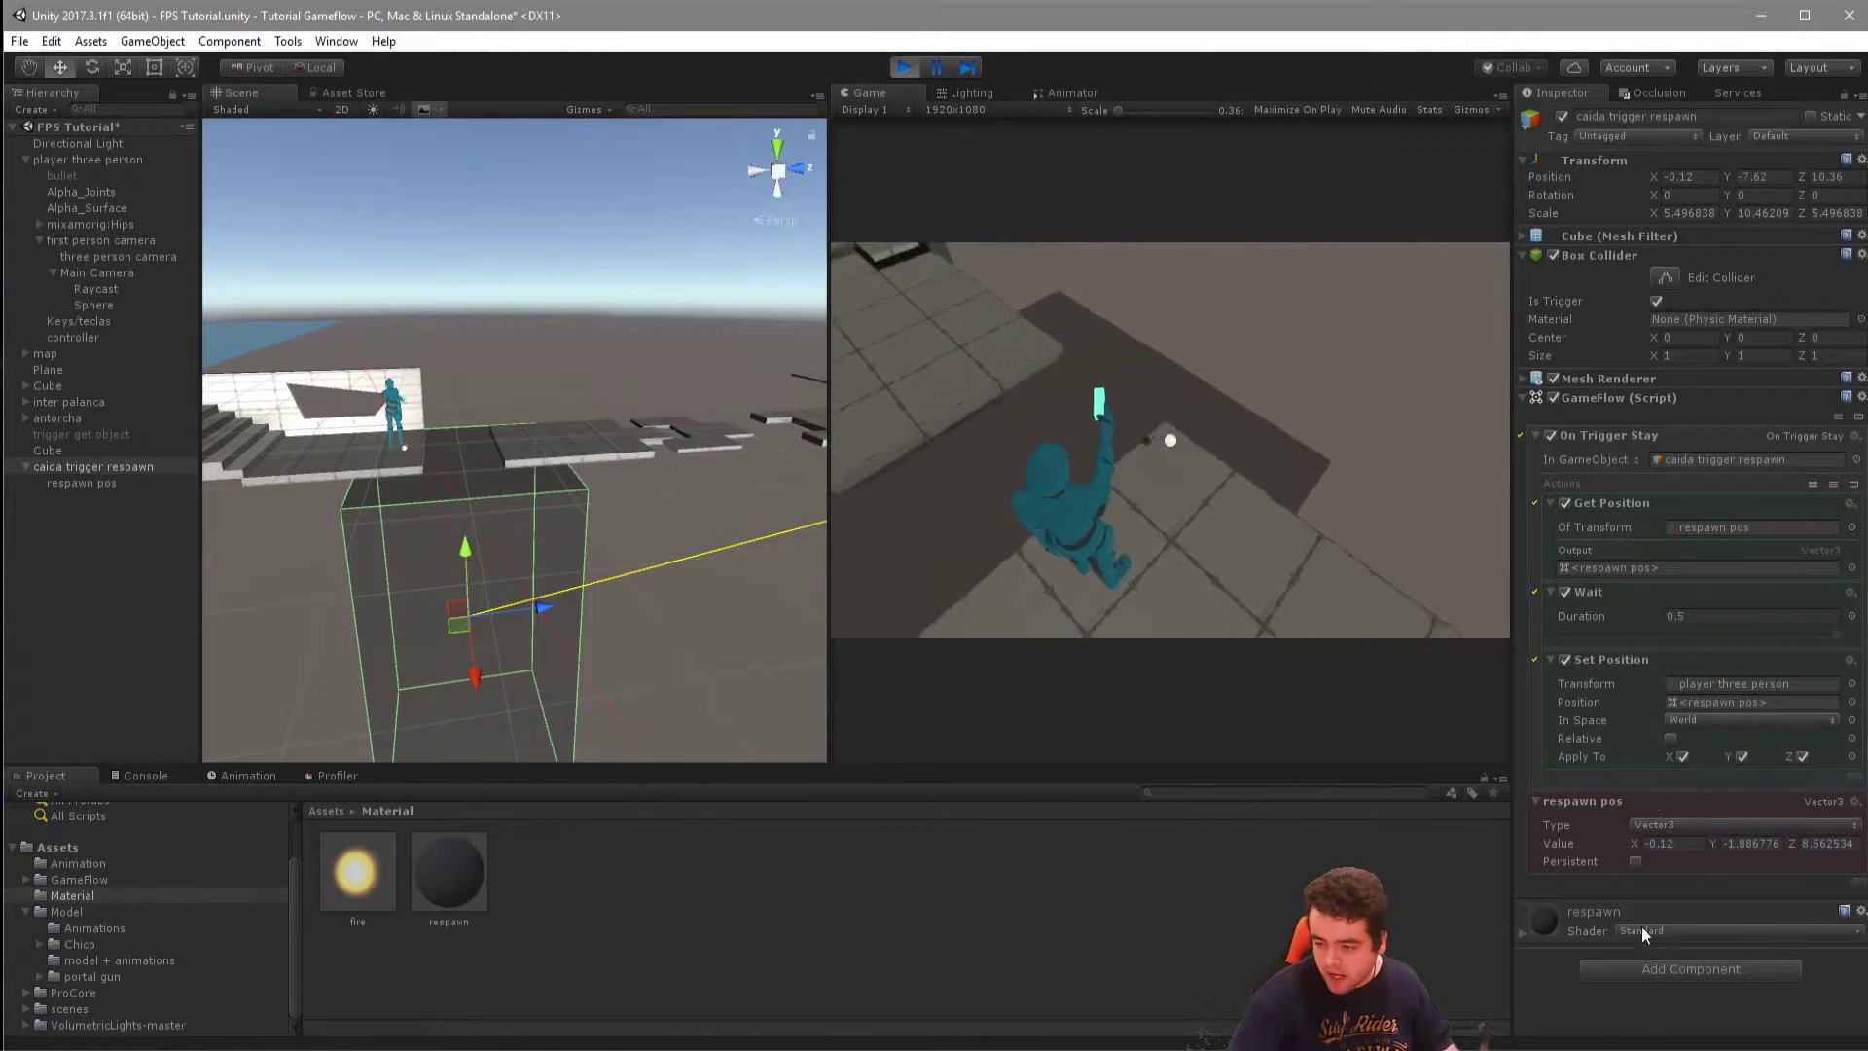
left_click(903, 68)
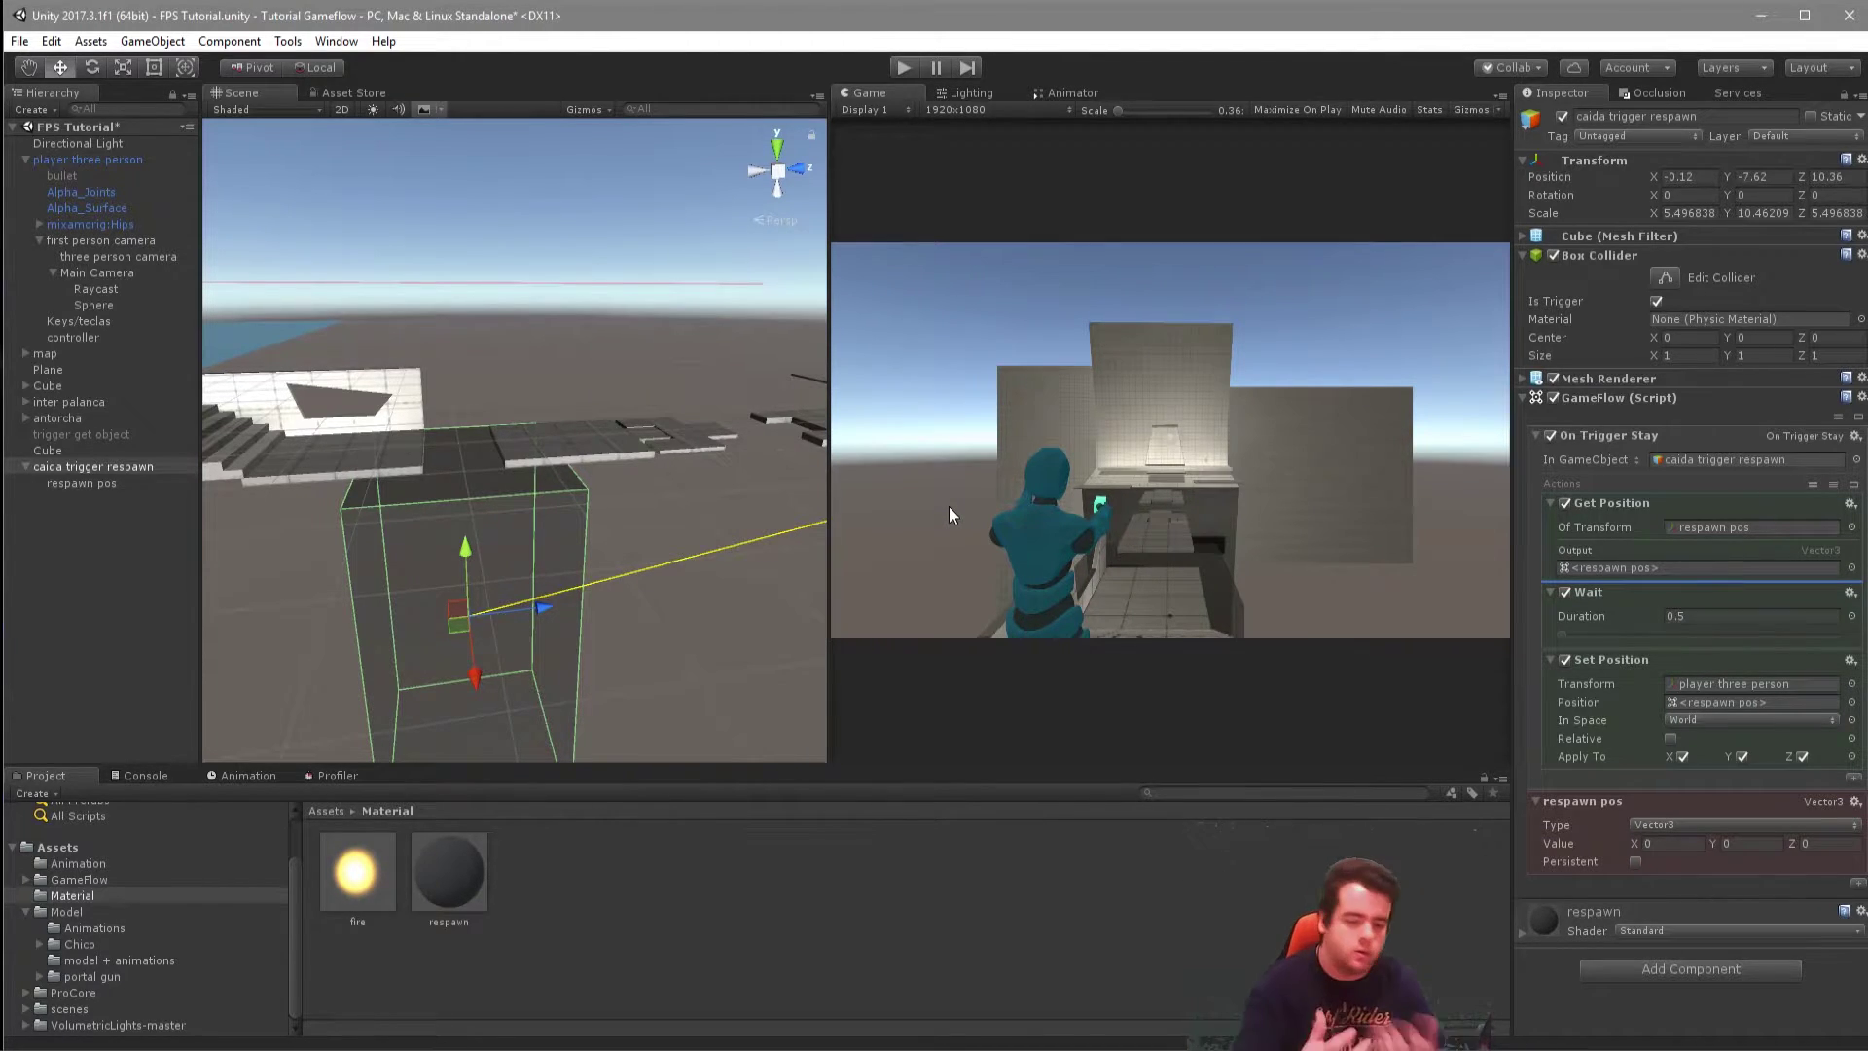
Duplicate the fall trigger, move the copy to Z 18.2 and lengthen it to Z scale 7.14.
mouse_move(544, 462)
middle_mouse_down()
mouse_move(452, 525)
mouse_move(370, 533)
middle_mouse_up()
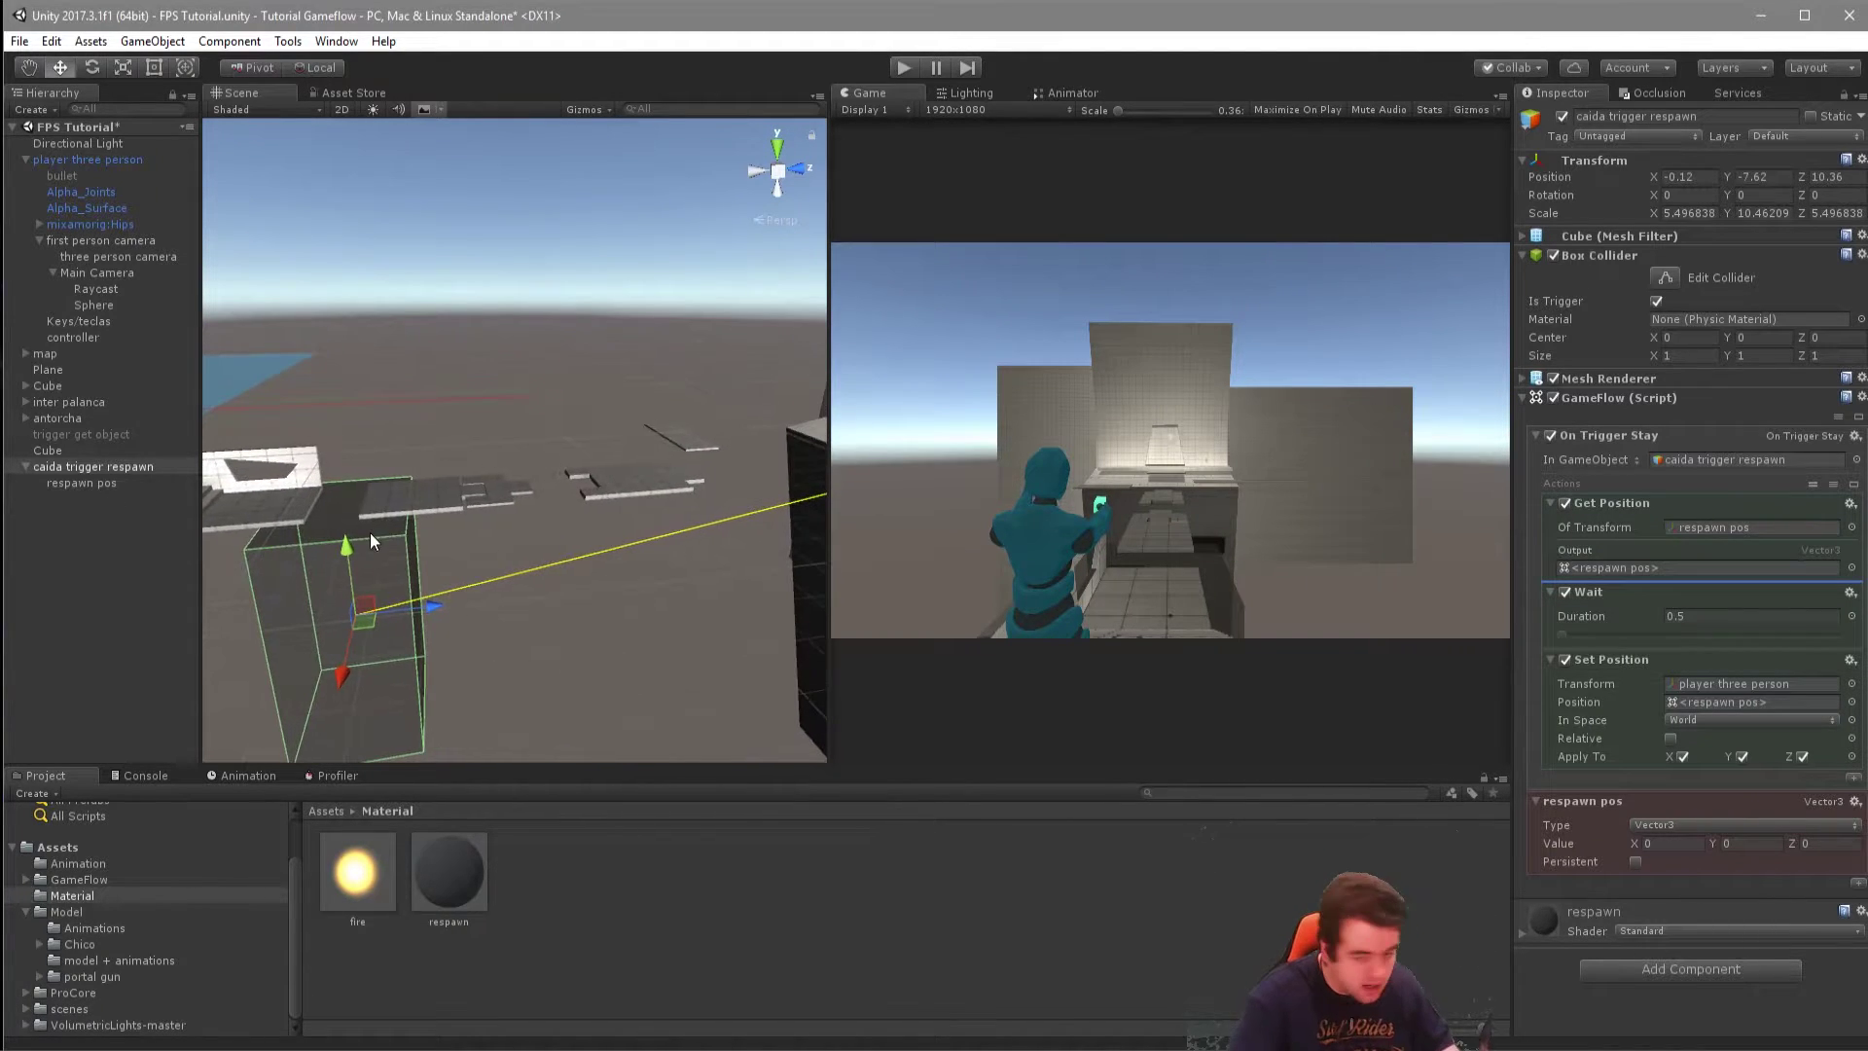
left_click_drag(369, 533, 511, 559, "alt")
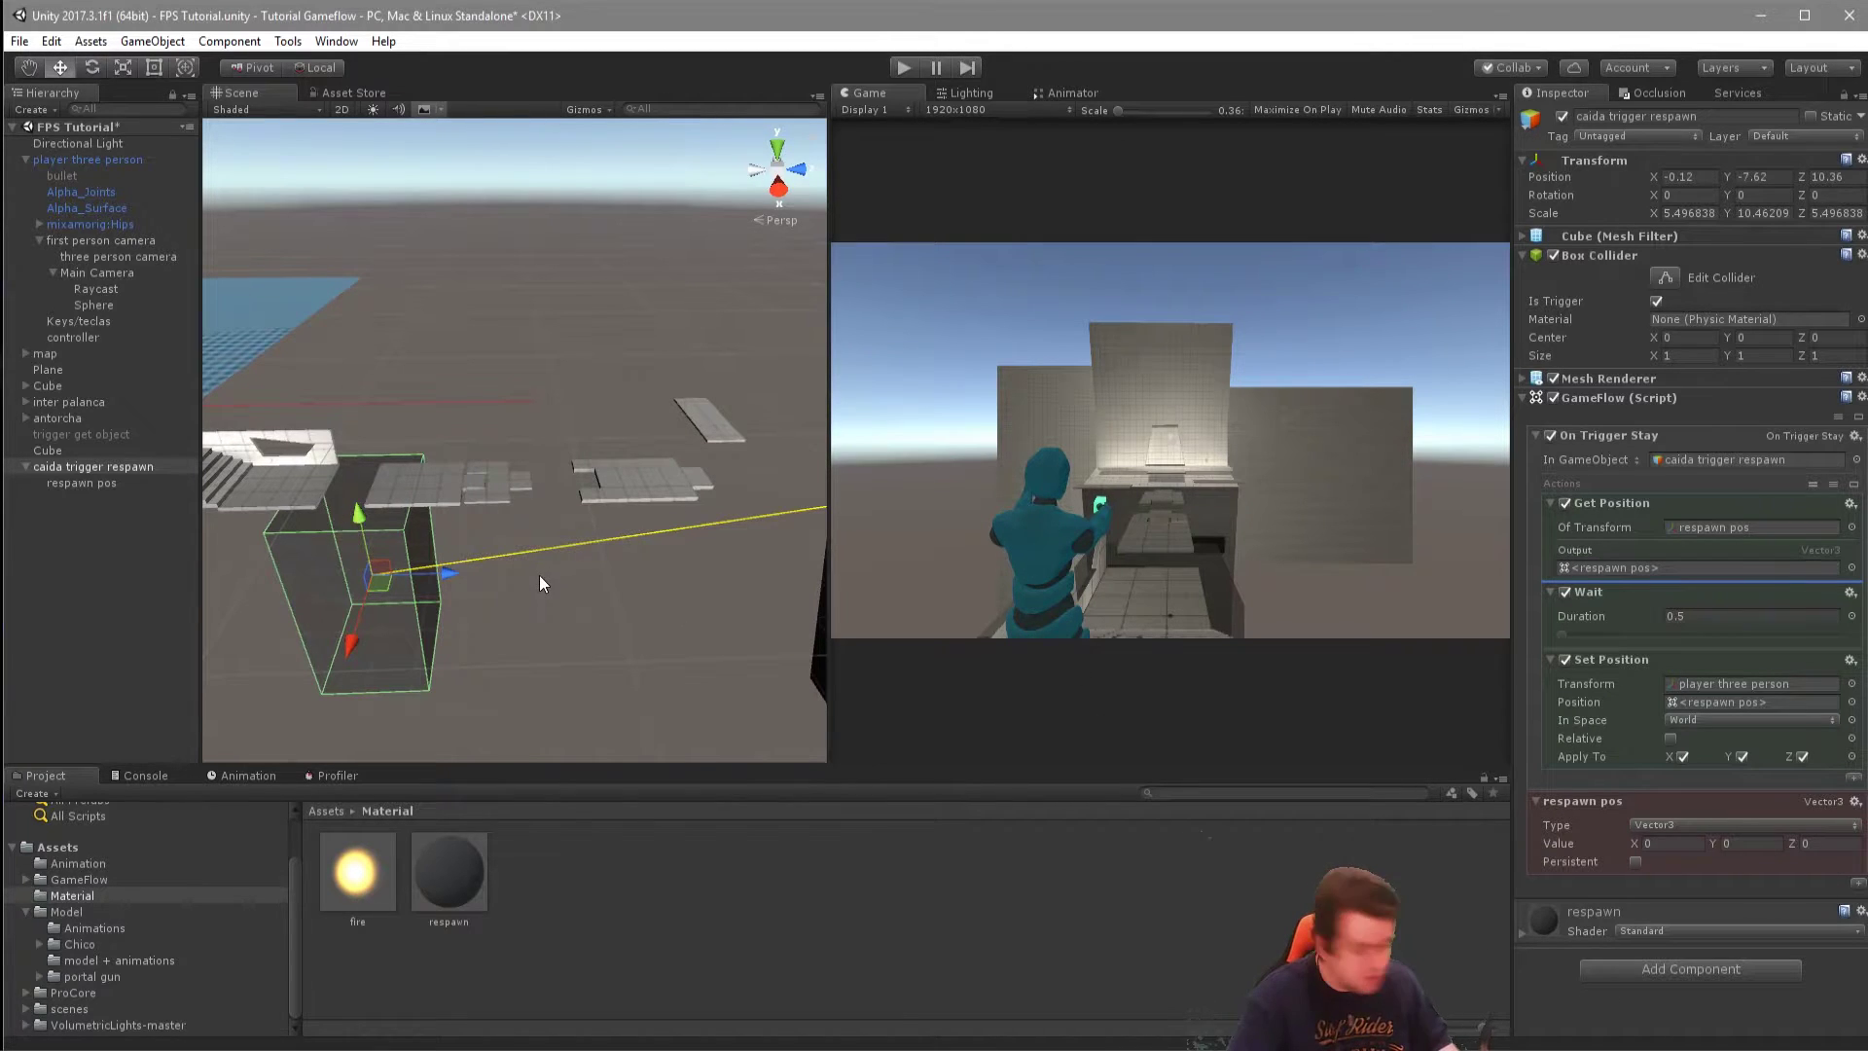
right_click_drag(267, 524, 604, 529)
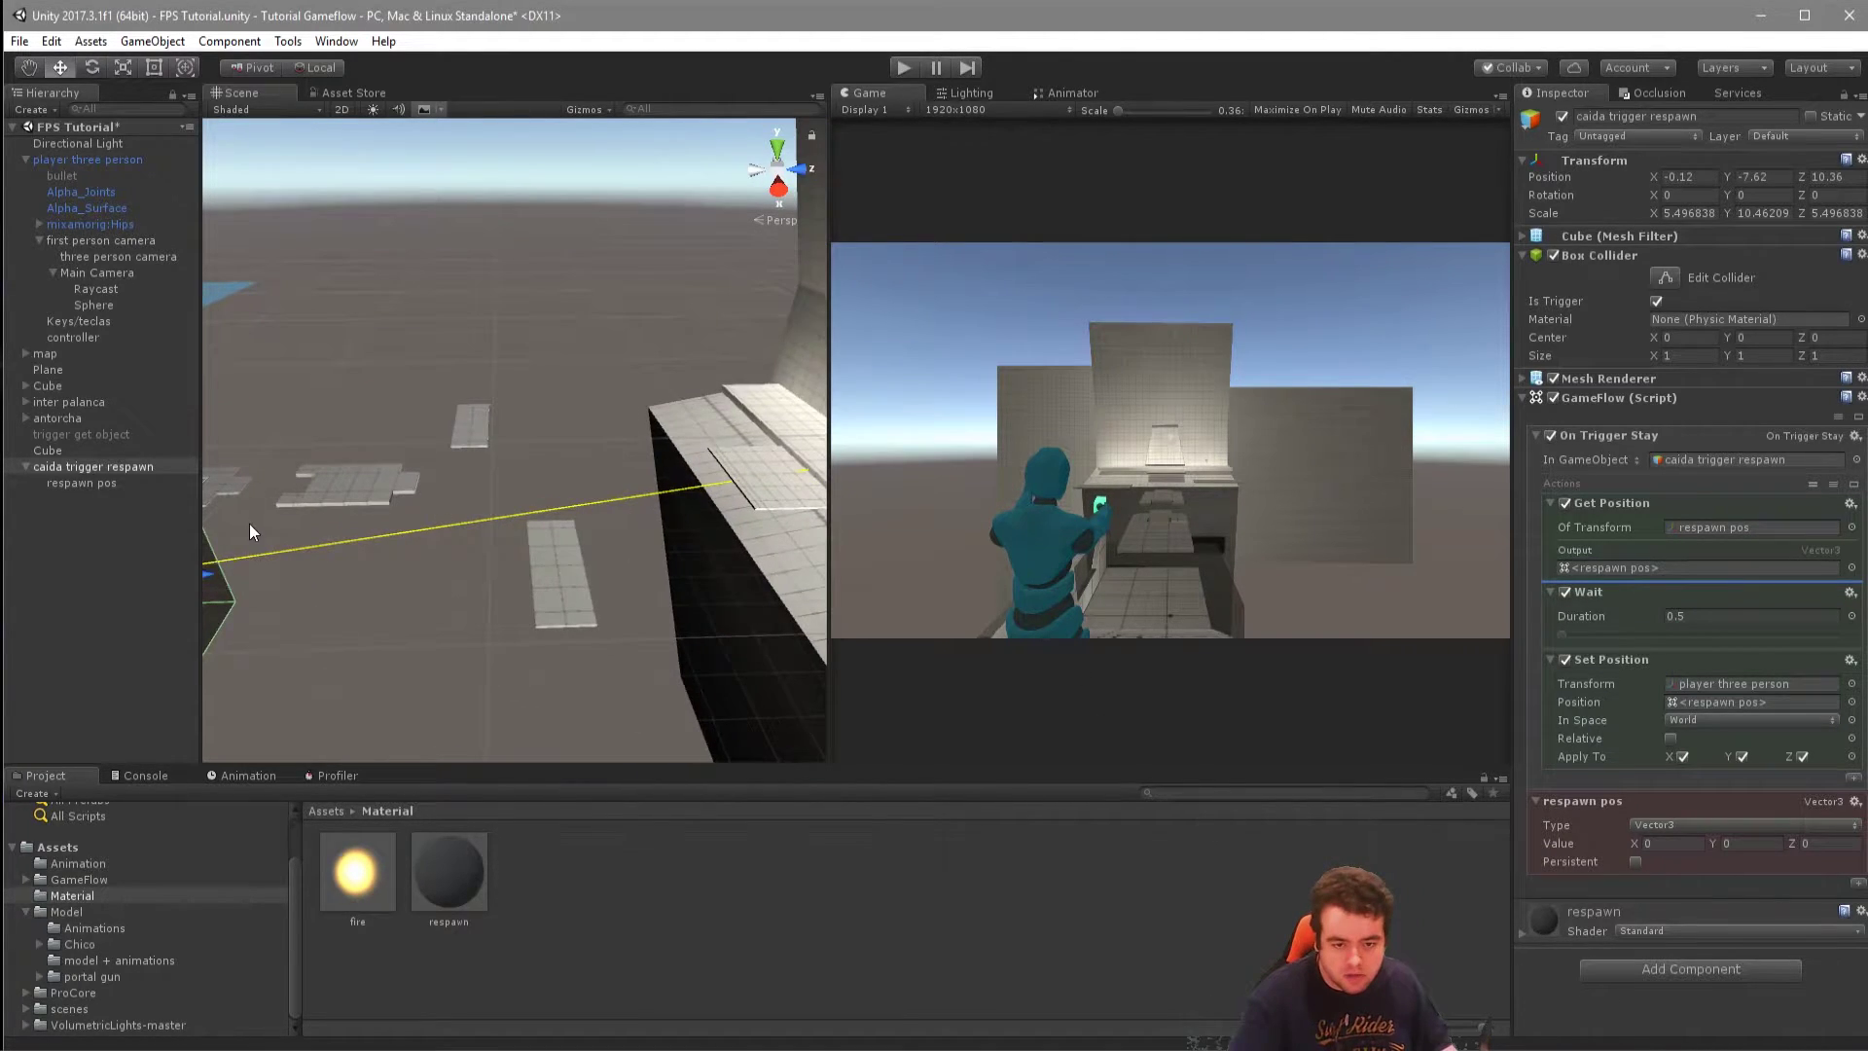
right_click_drag(249, 523, 426, 529)
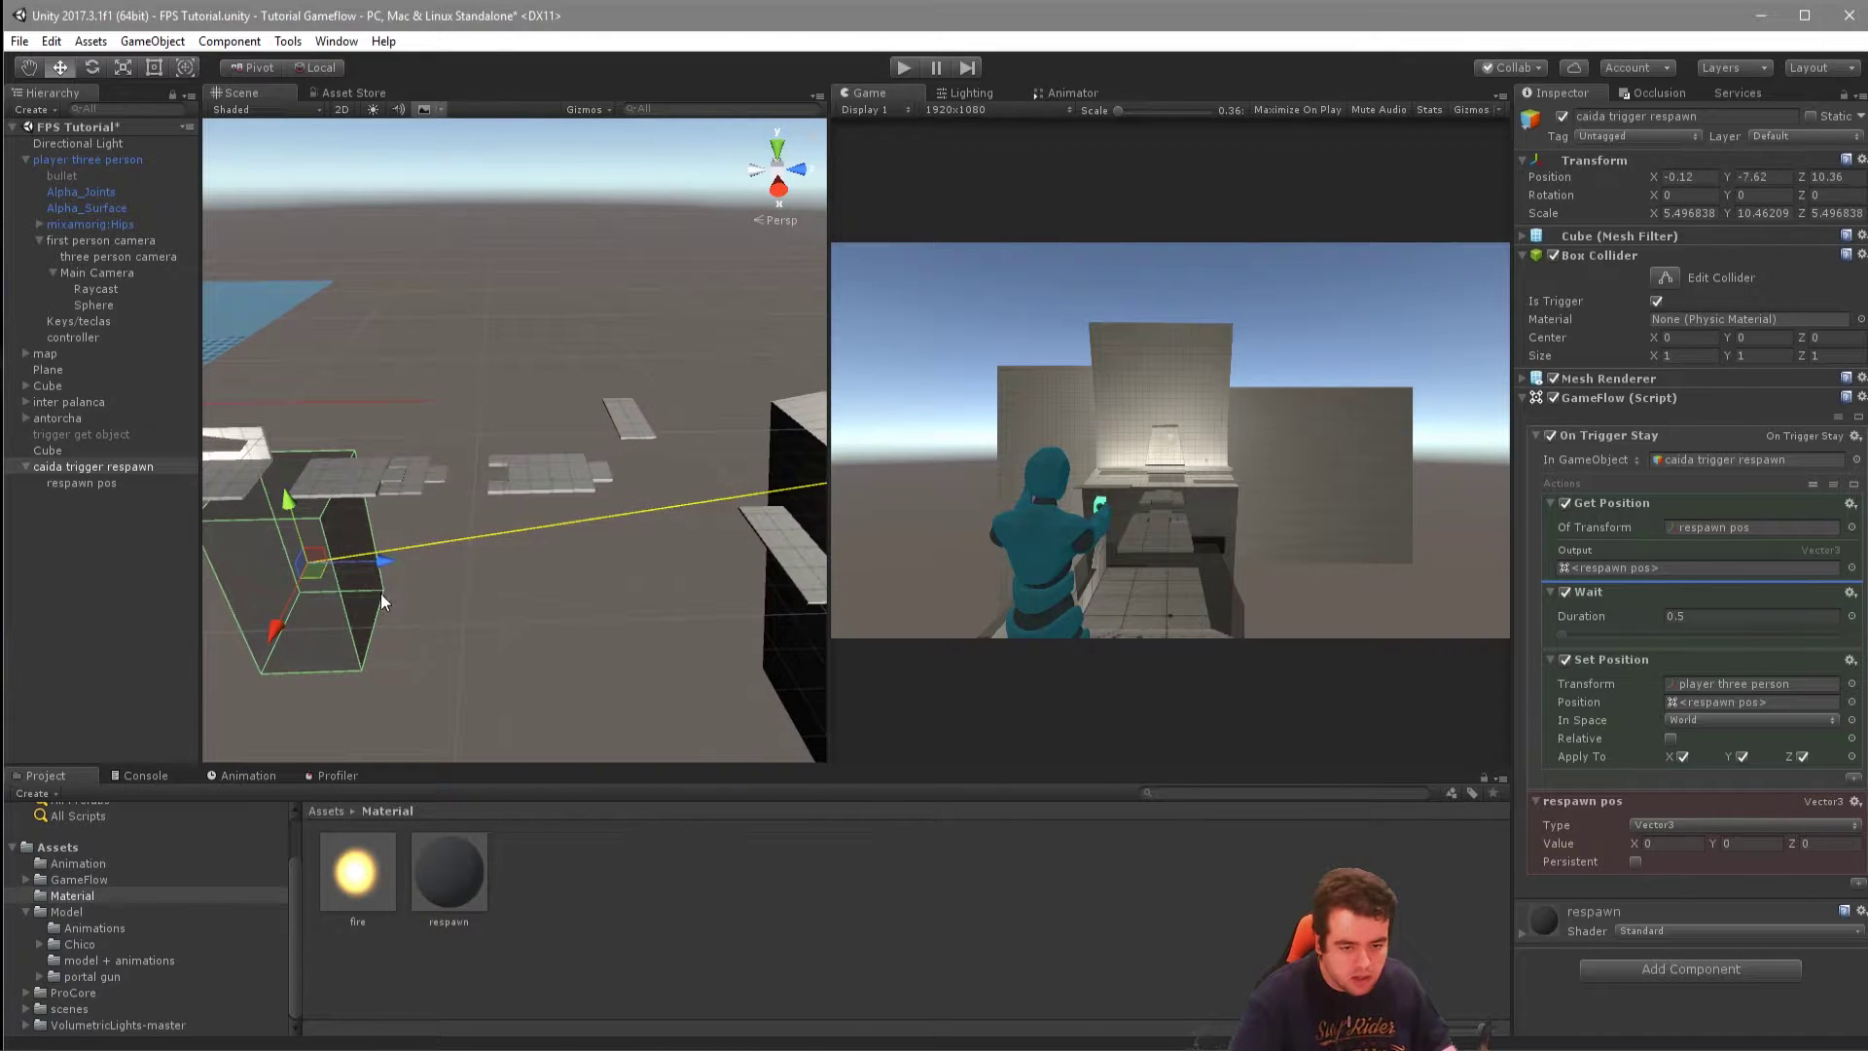
key("ctrl+d")
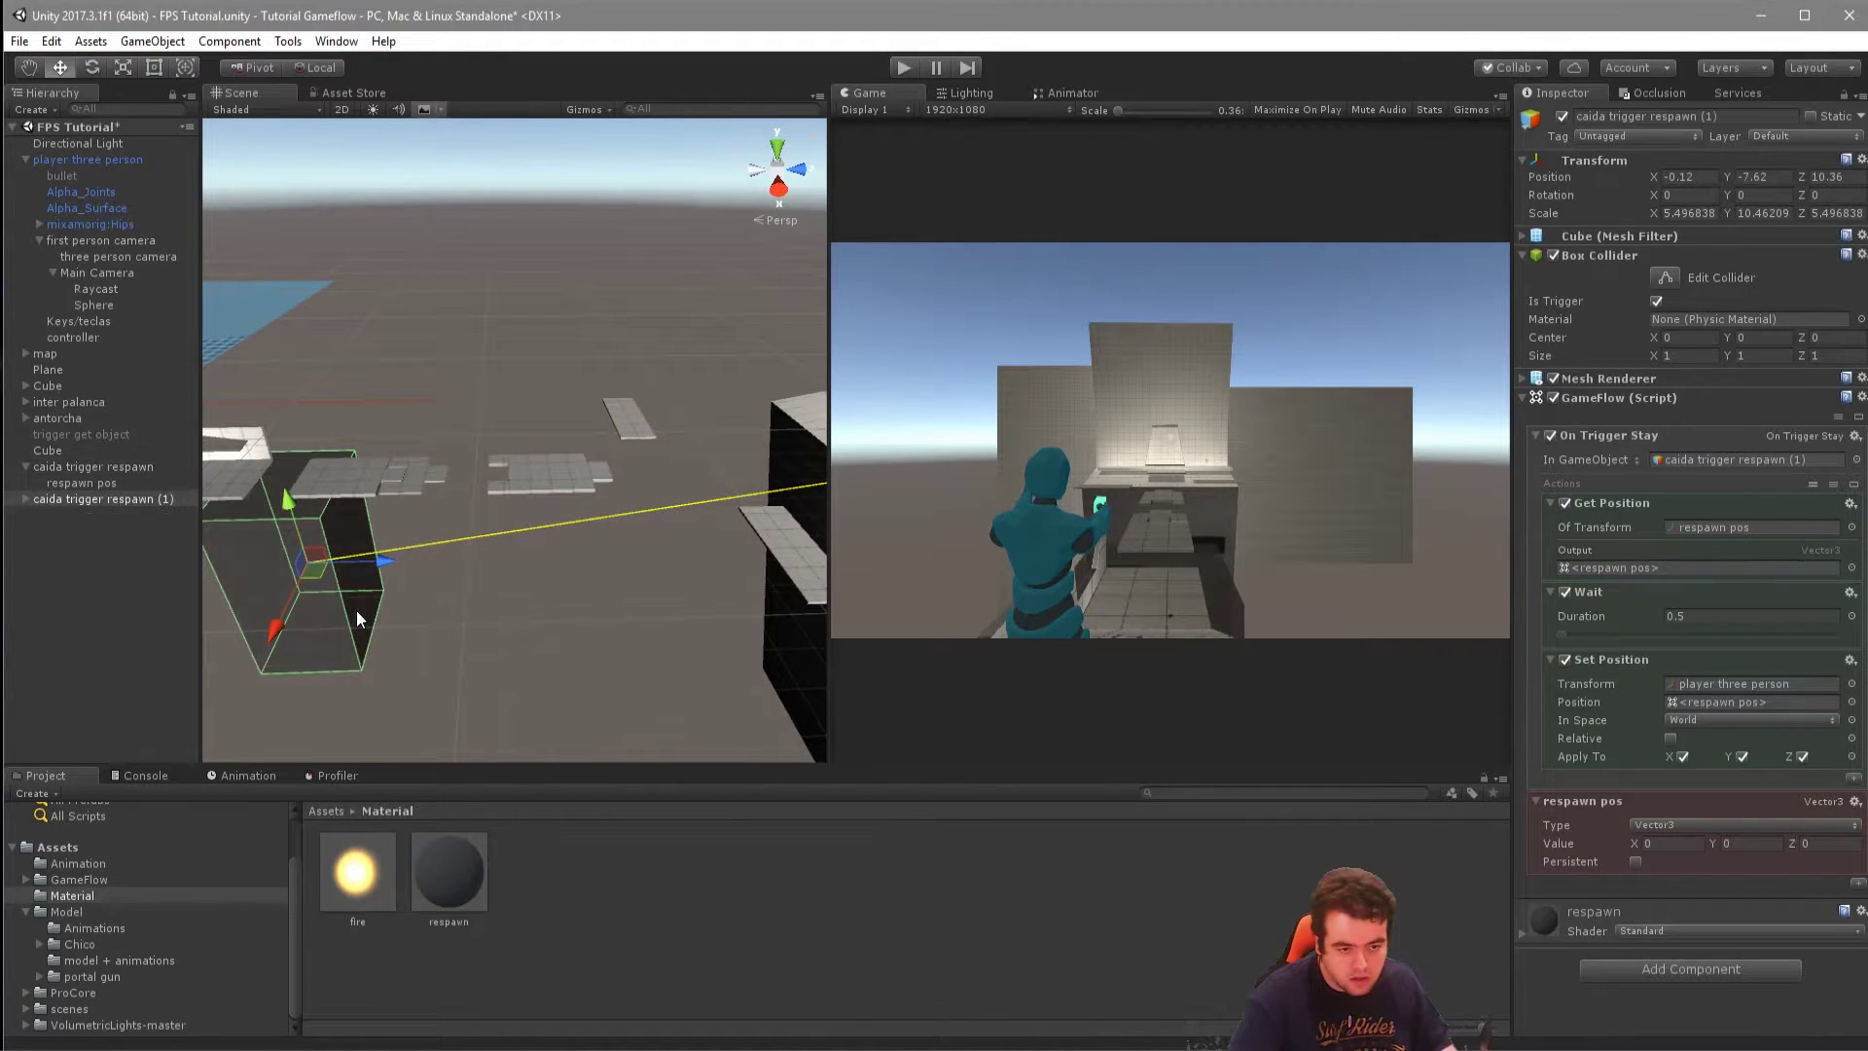
left_click_drag(372, 570, 545, 550)
key("r")
key("w")
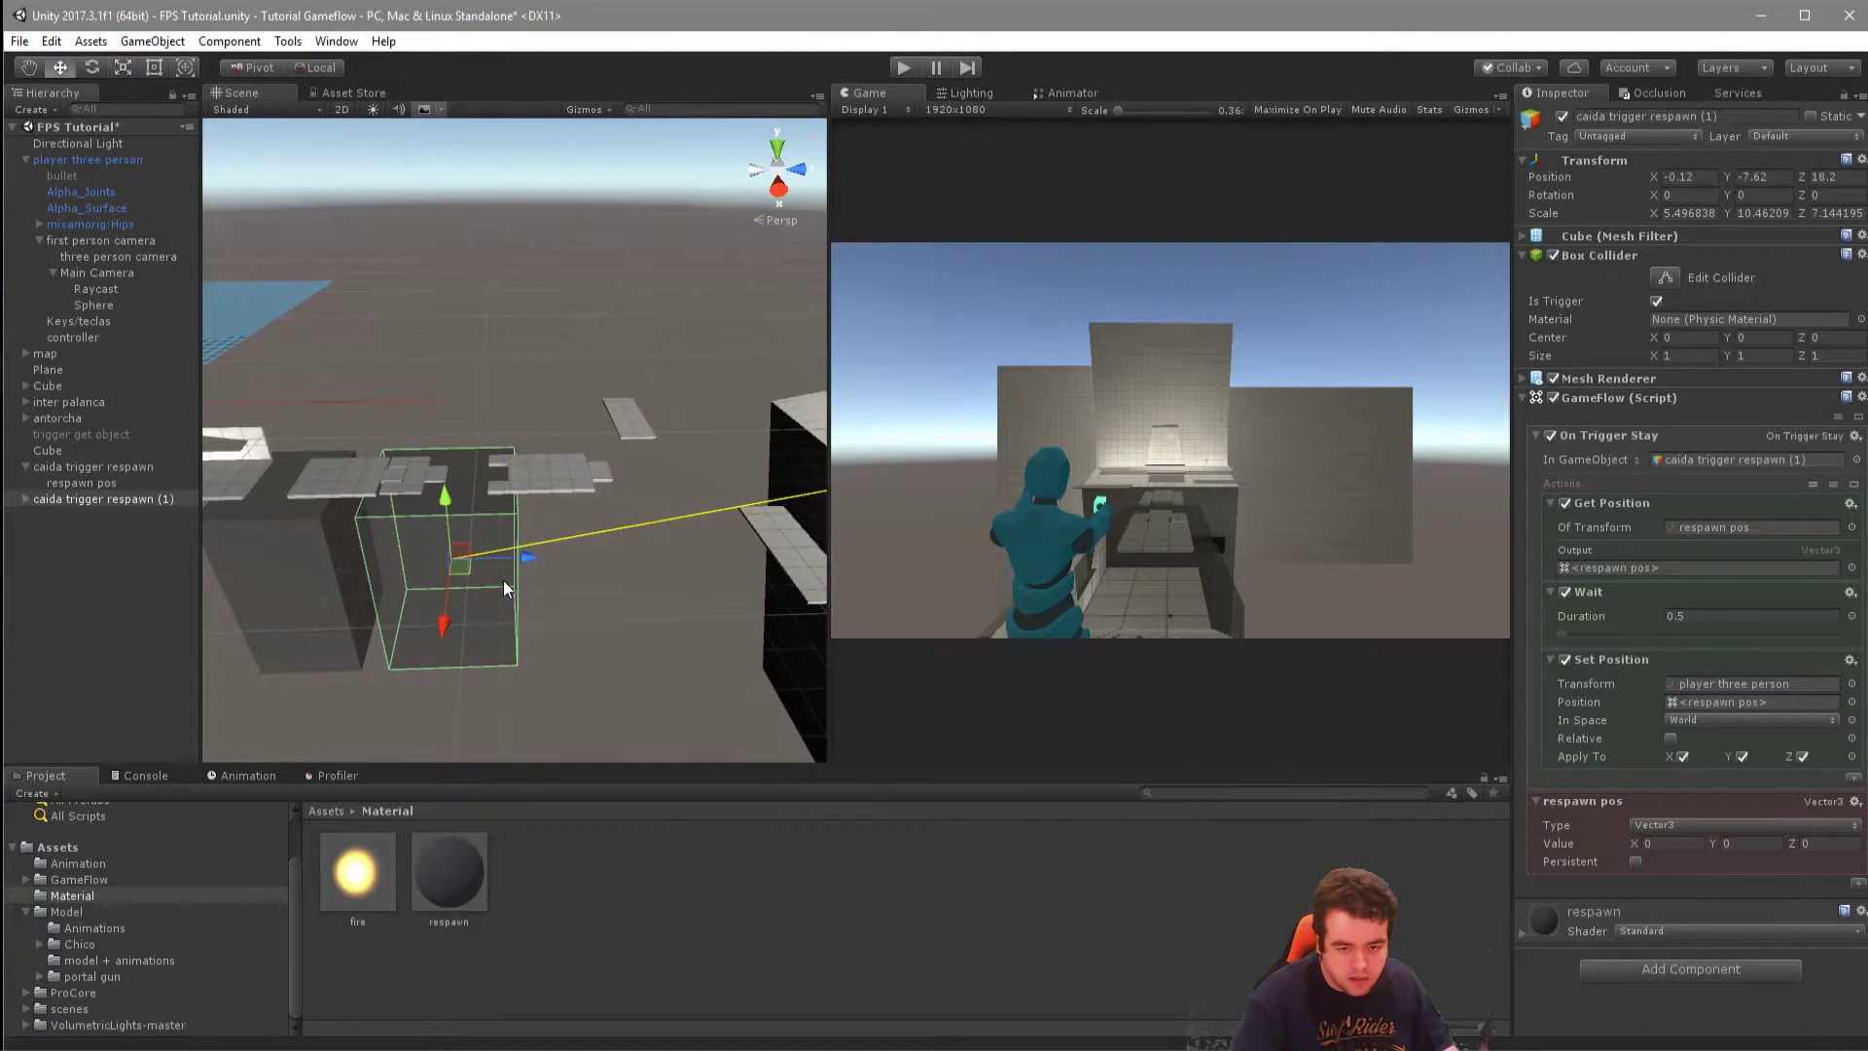
middle_click_drag(502, 580, 428, 568)
Duplicate again, place the copy at Z 32.69 and scale it to X 21.15, Z 16.59.
key("ctrl+d")
left_click_drag(469, 545, 822, 533)
key("r")
middle_click_drag(662, 603, 486, 639)
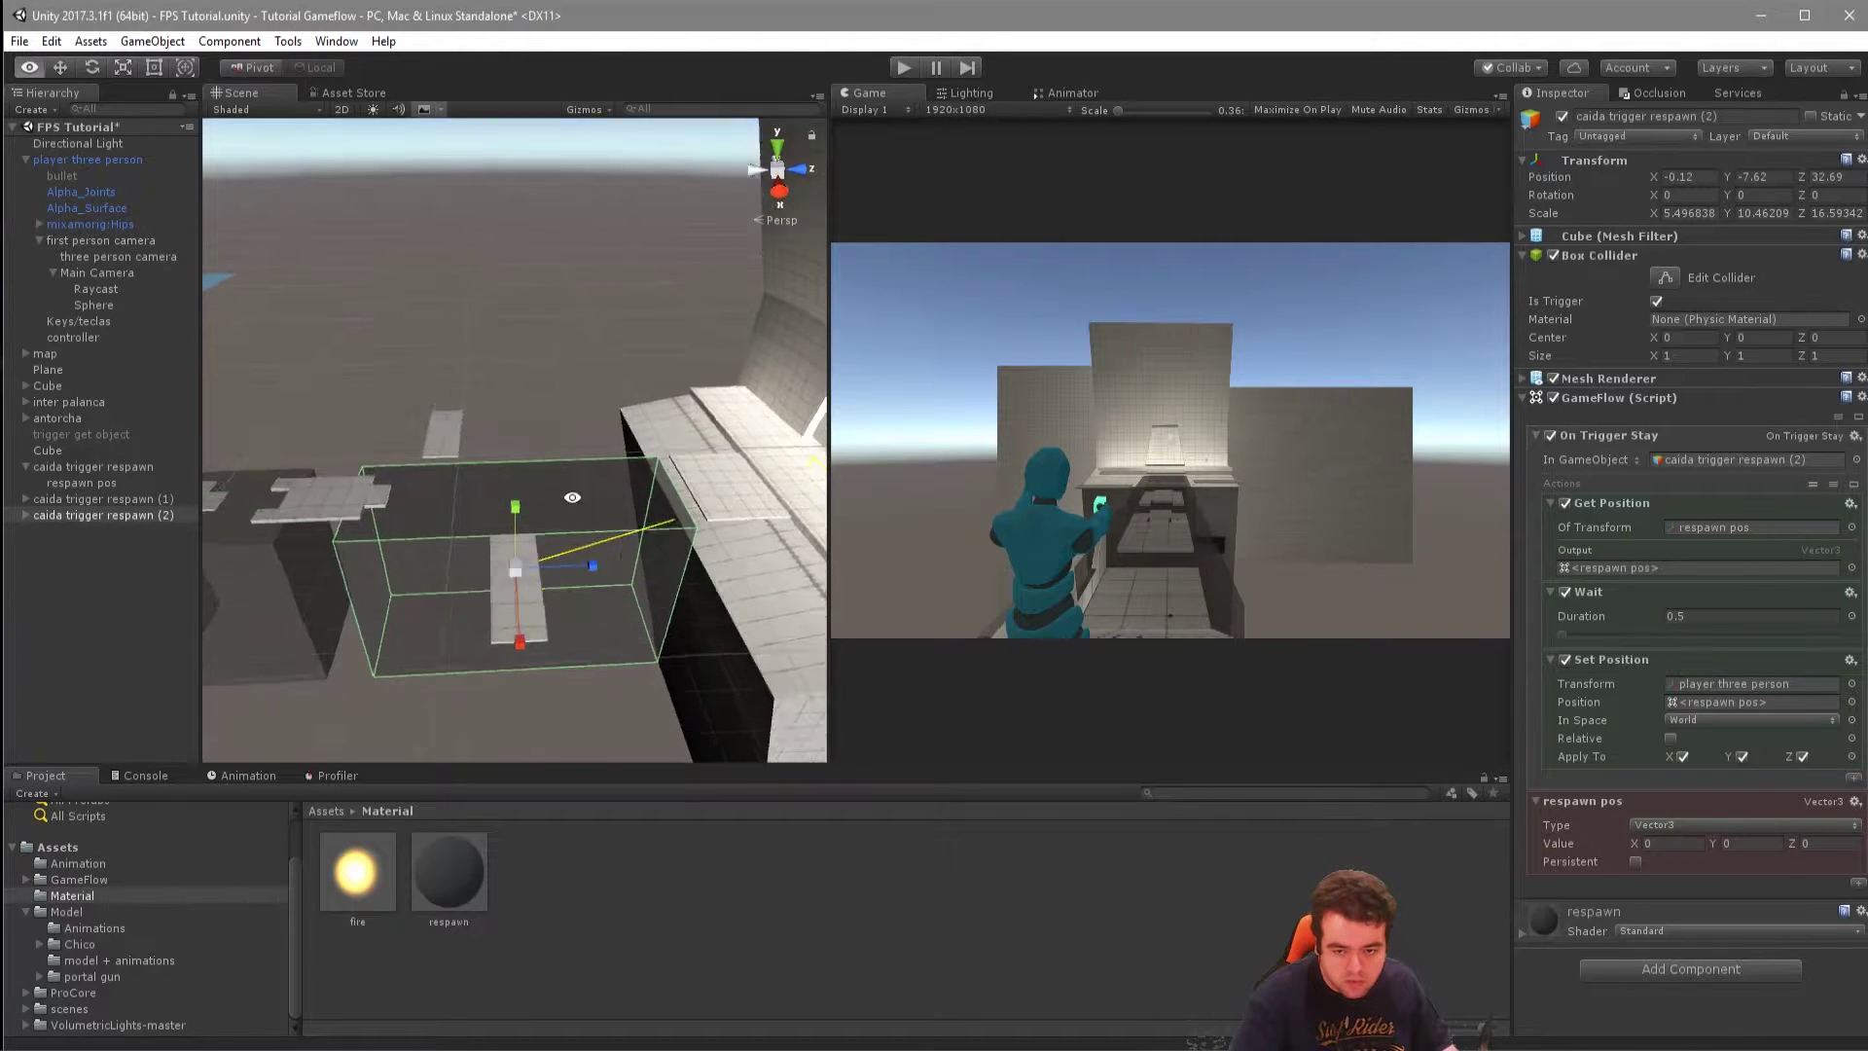
left_click_drag(520, 613, 545, 809)
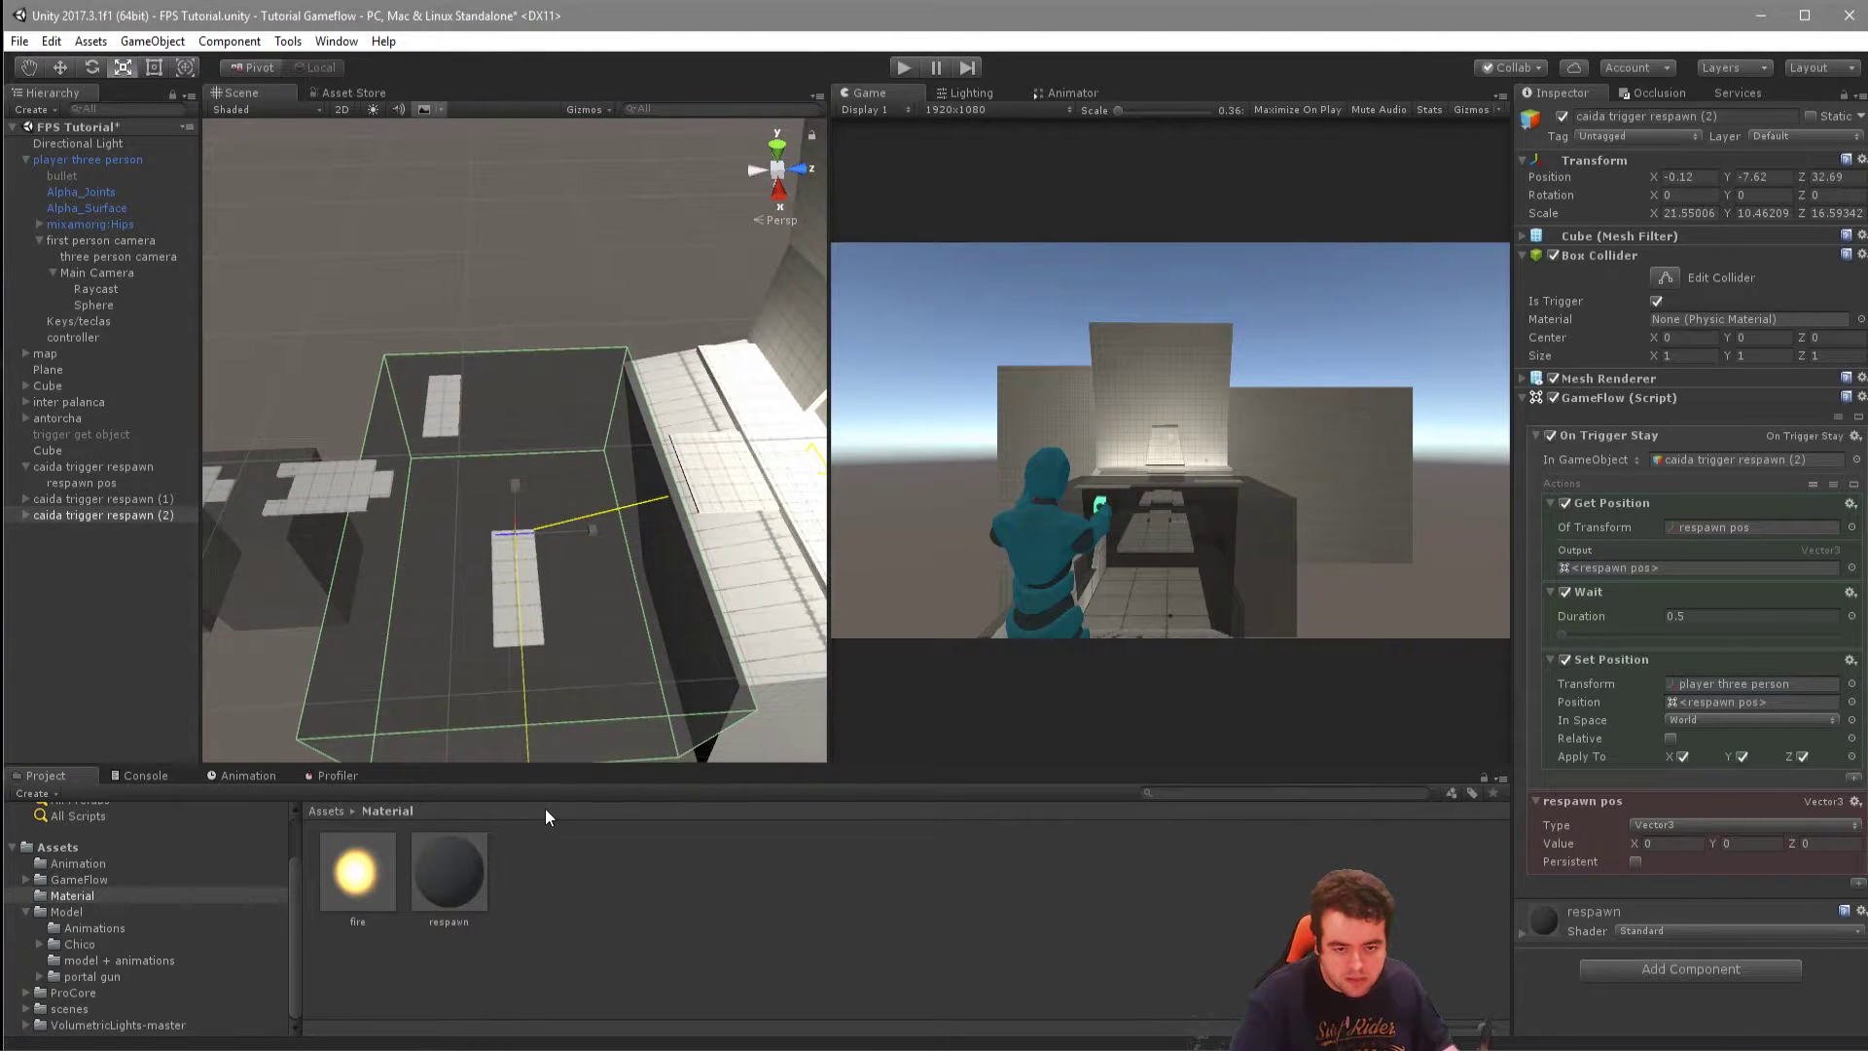
left_click_drag(458, 568, 601, 426, "alt")
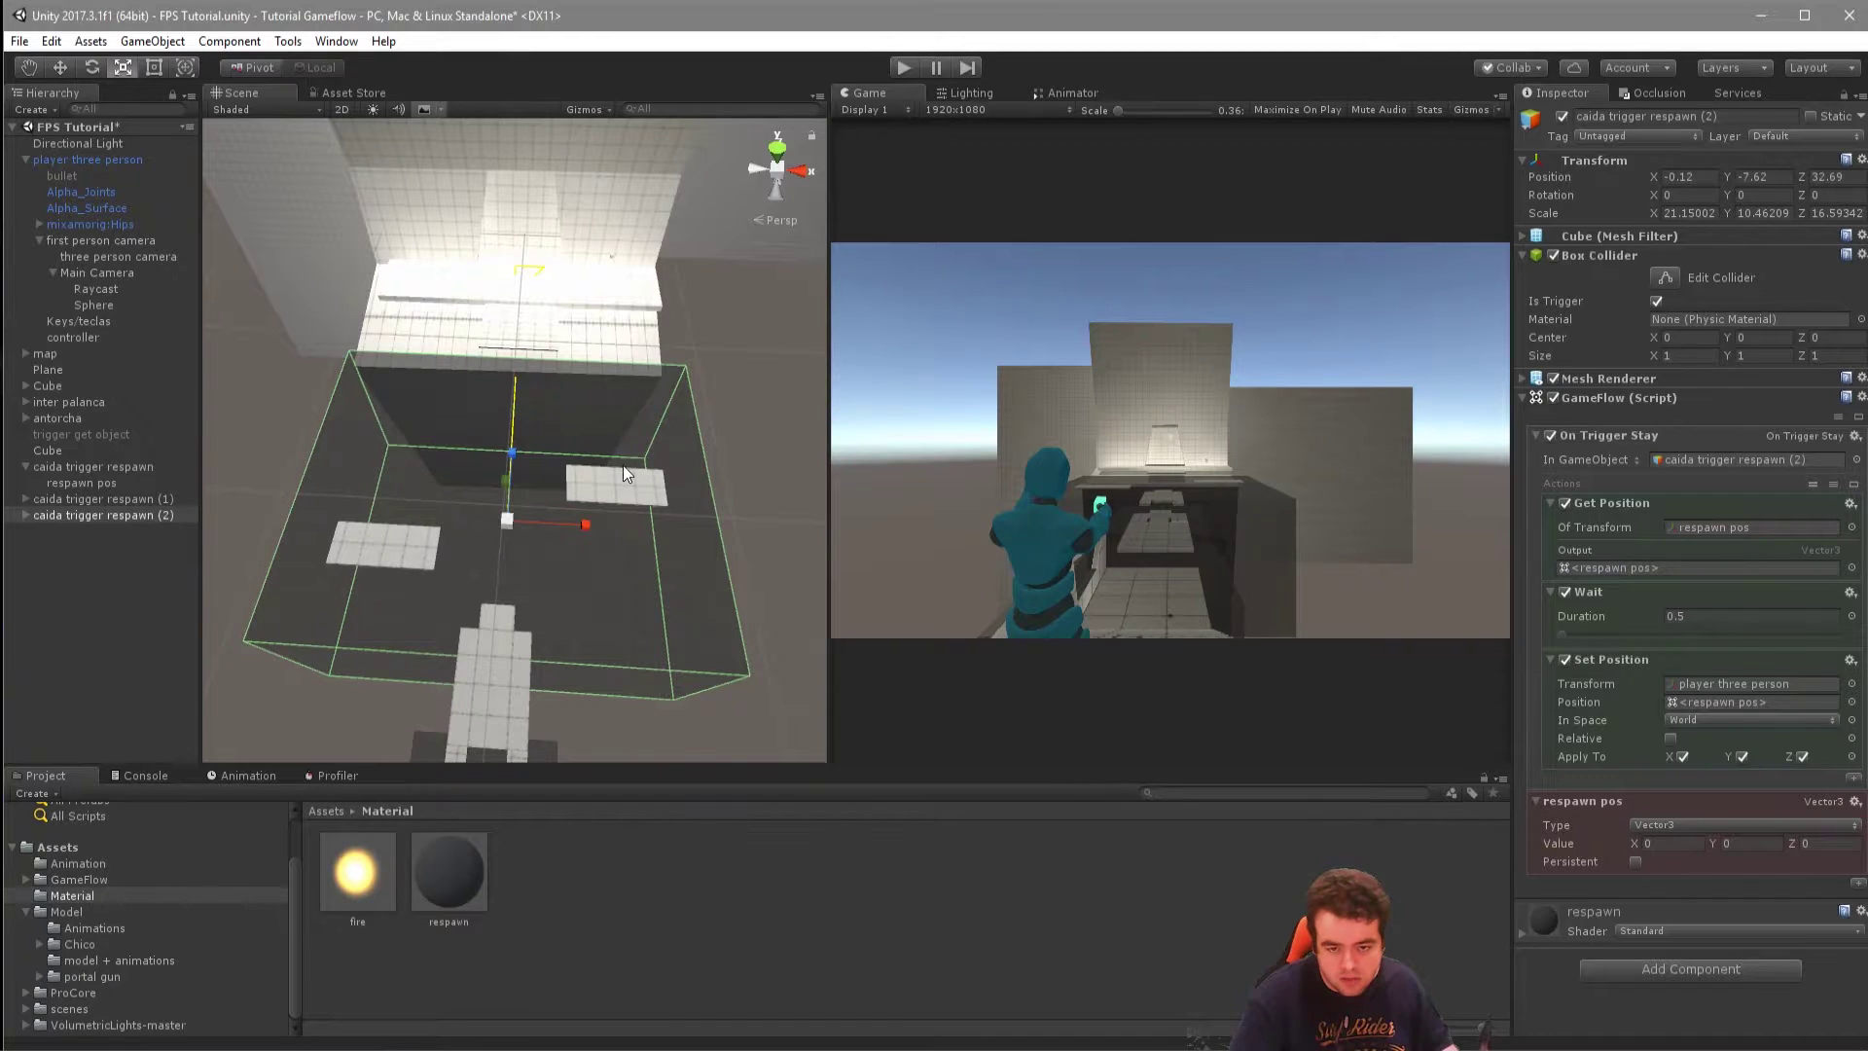
mouse_move(521, 346)
left_mouse_down("alt")
mouse_move(579, 533)
mouse_move(586, 502)
left_mouse_up("alt")
key("w")
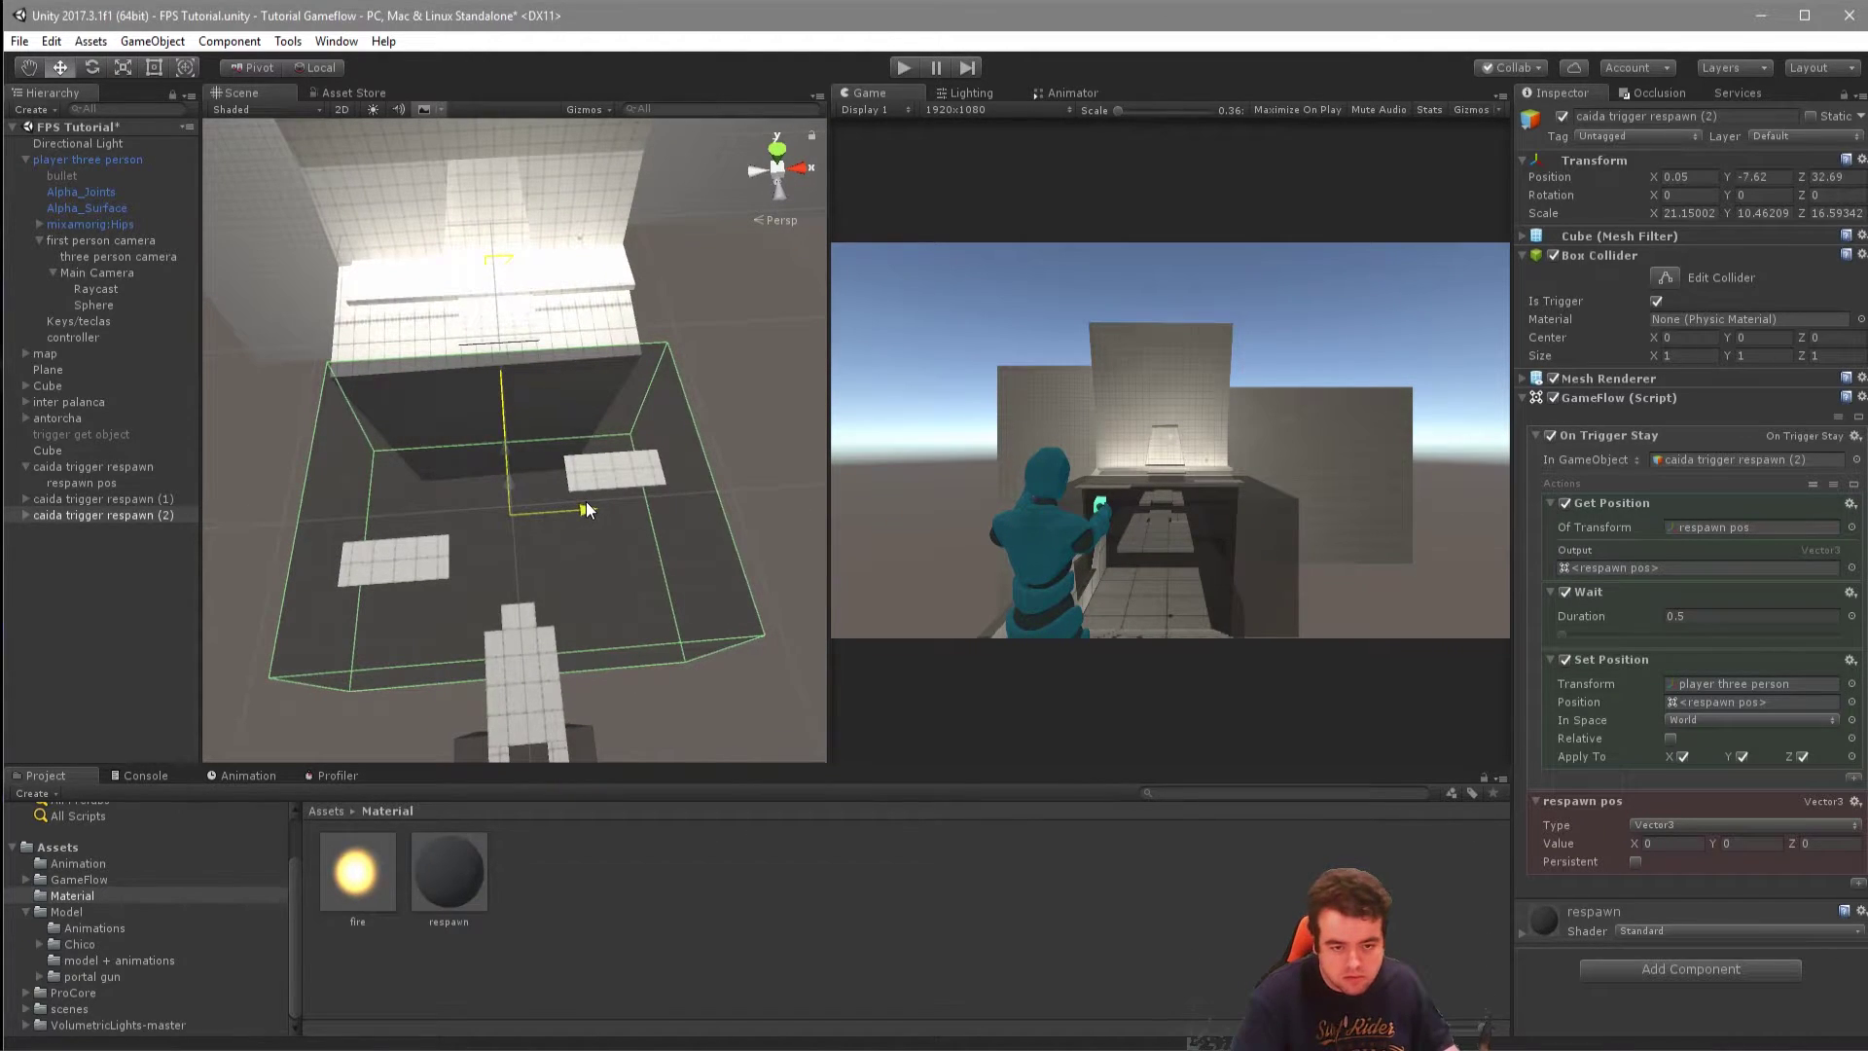
left_click(26, 514)
left_click(60, 531)
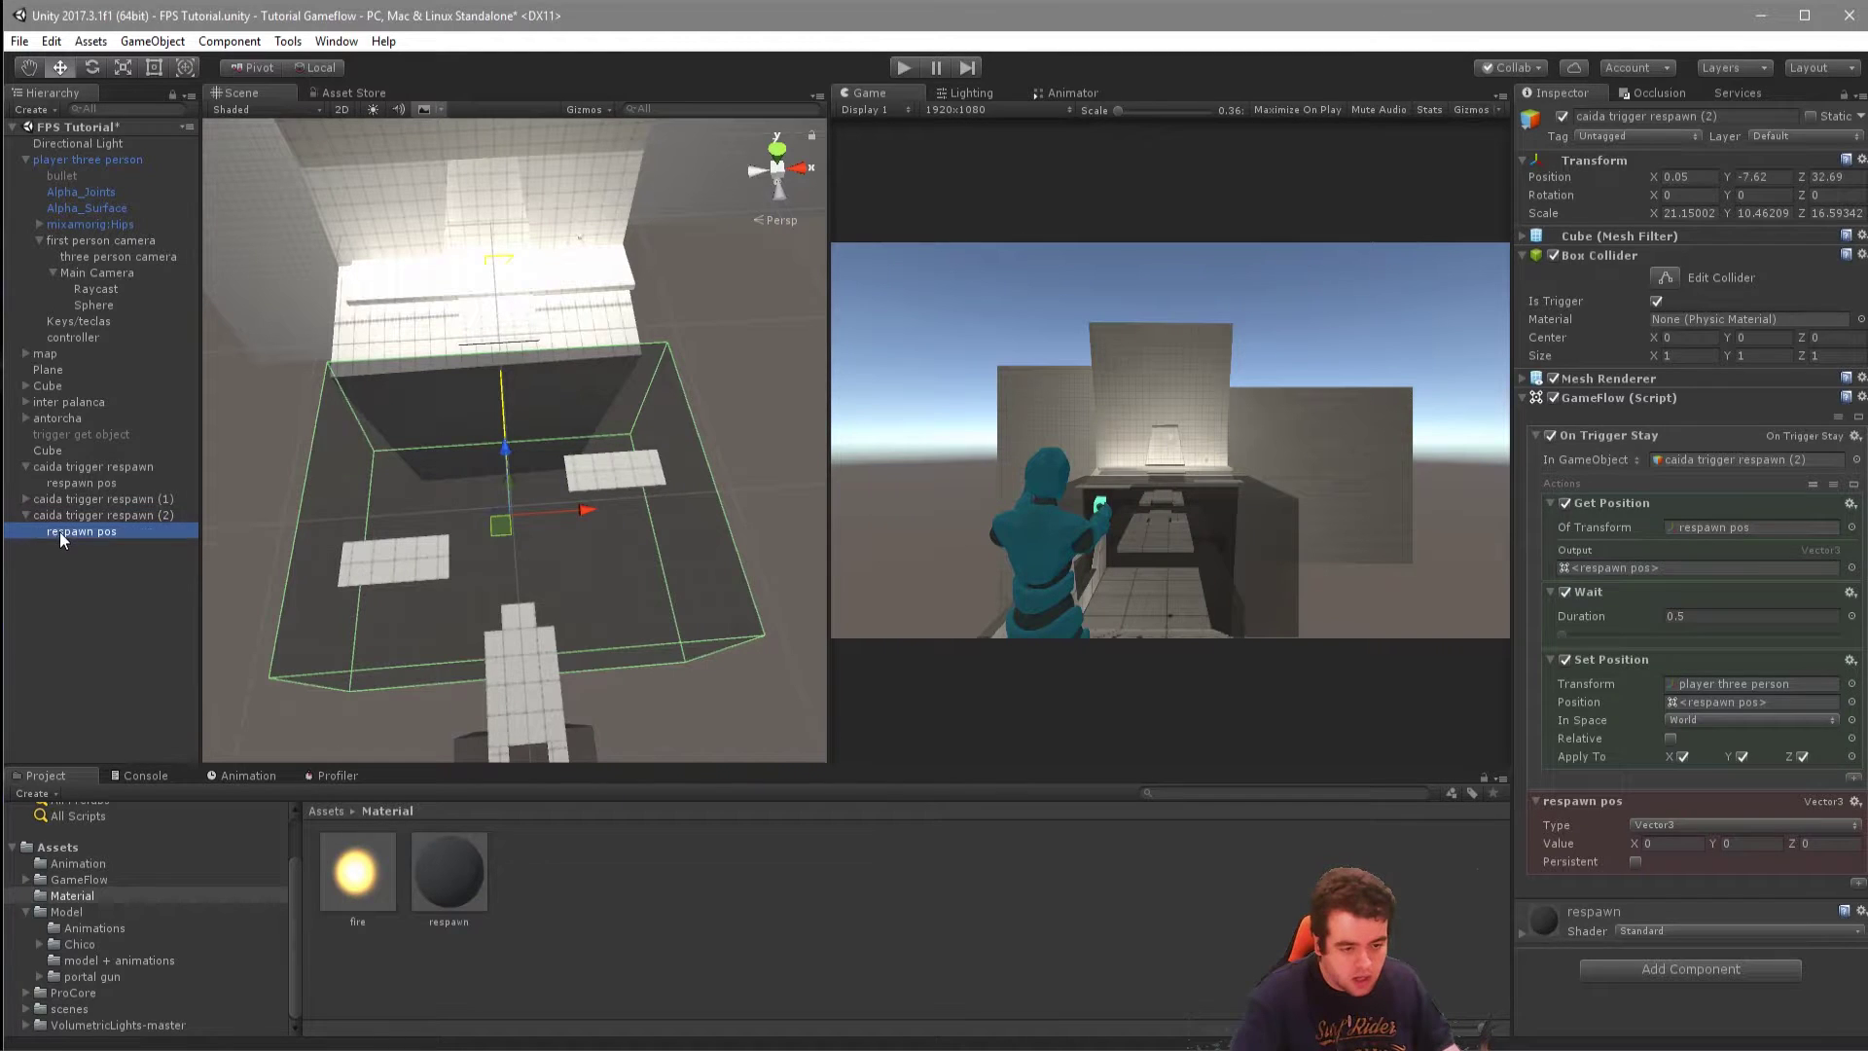
Move the third trigger's respawn pos back to Z -0.467 and start a play test running forward.
mouse_move(527, 580)
left_mouse_down("alt")
mouse_move(403, 656)
mouse_move(560, 428)
left_mouse_up("alt")
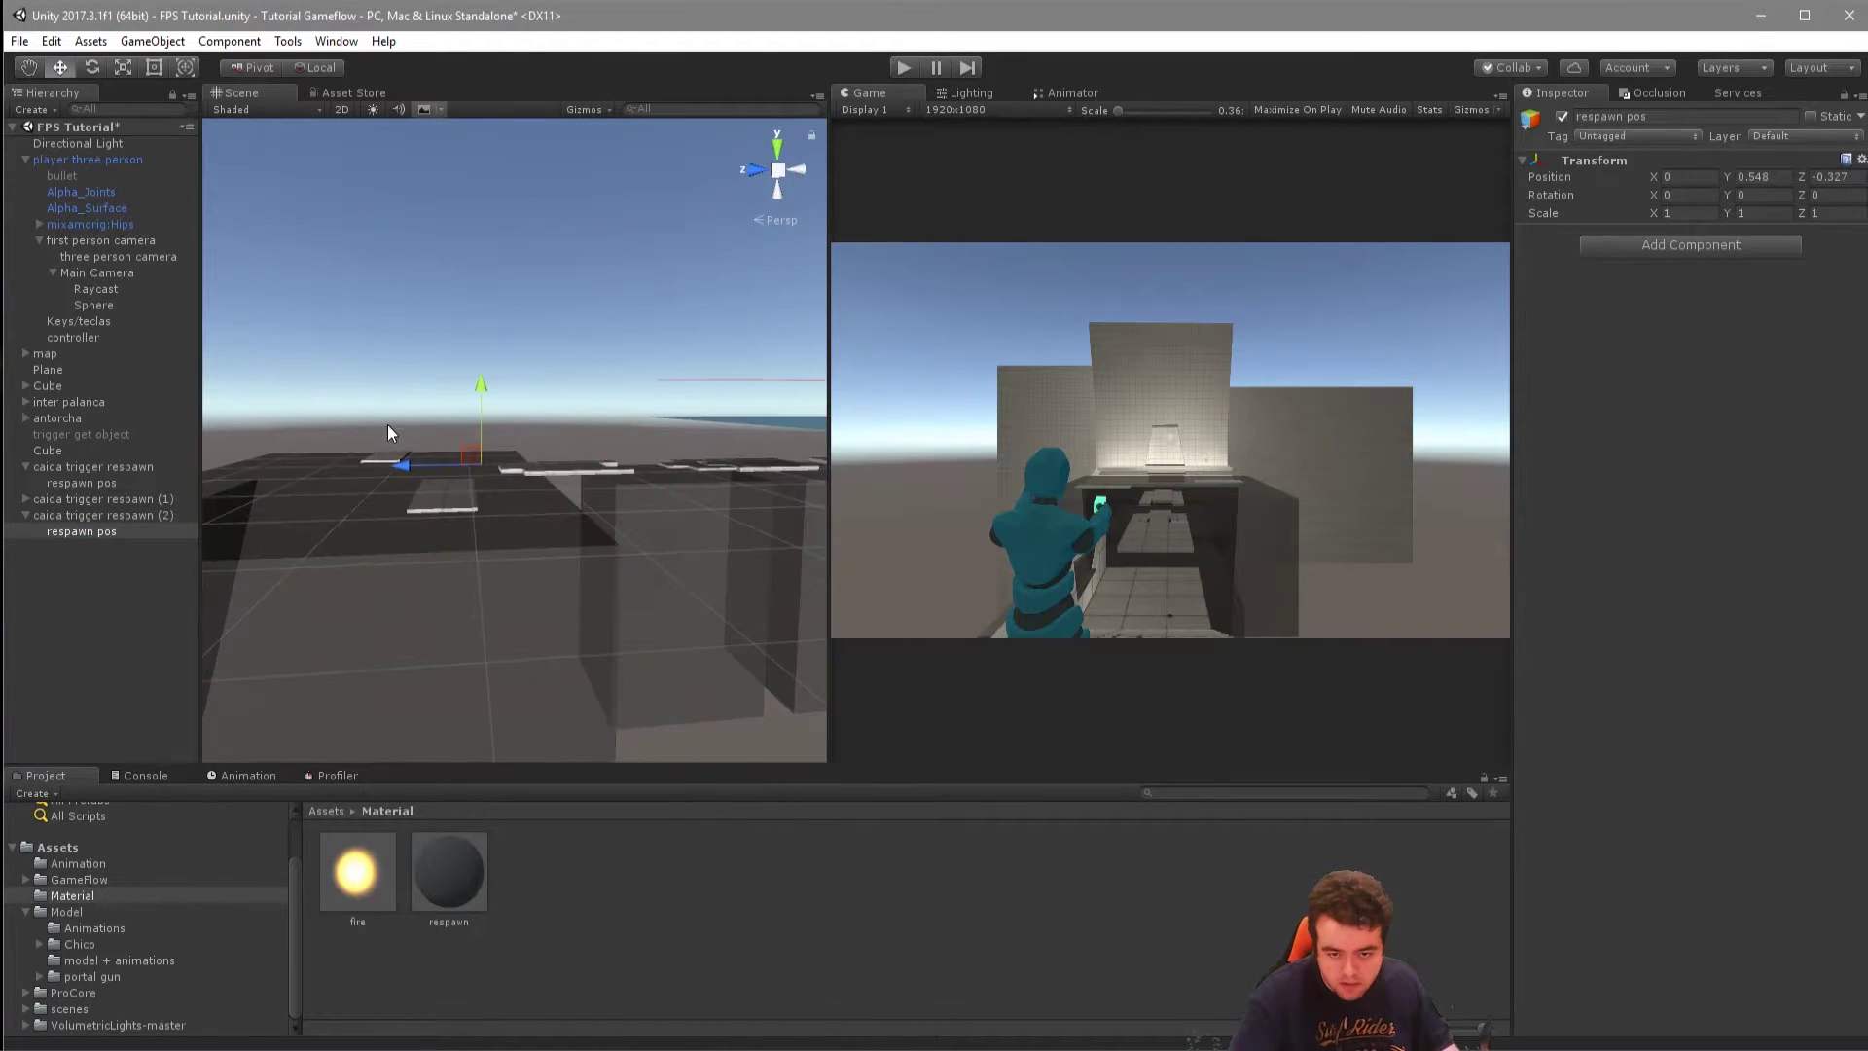
scroll(561, 432, "up", 3)
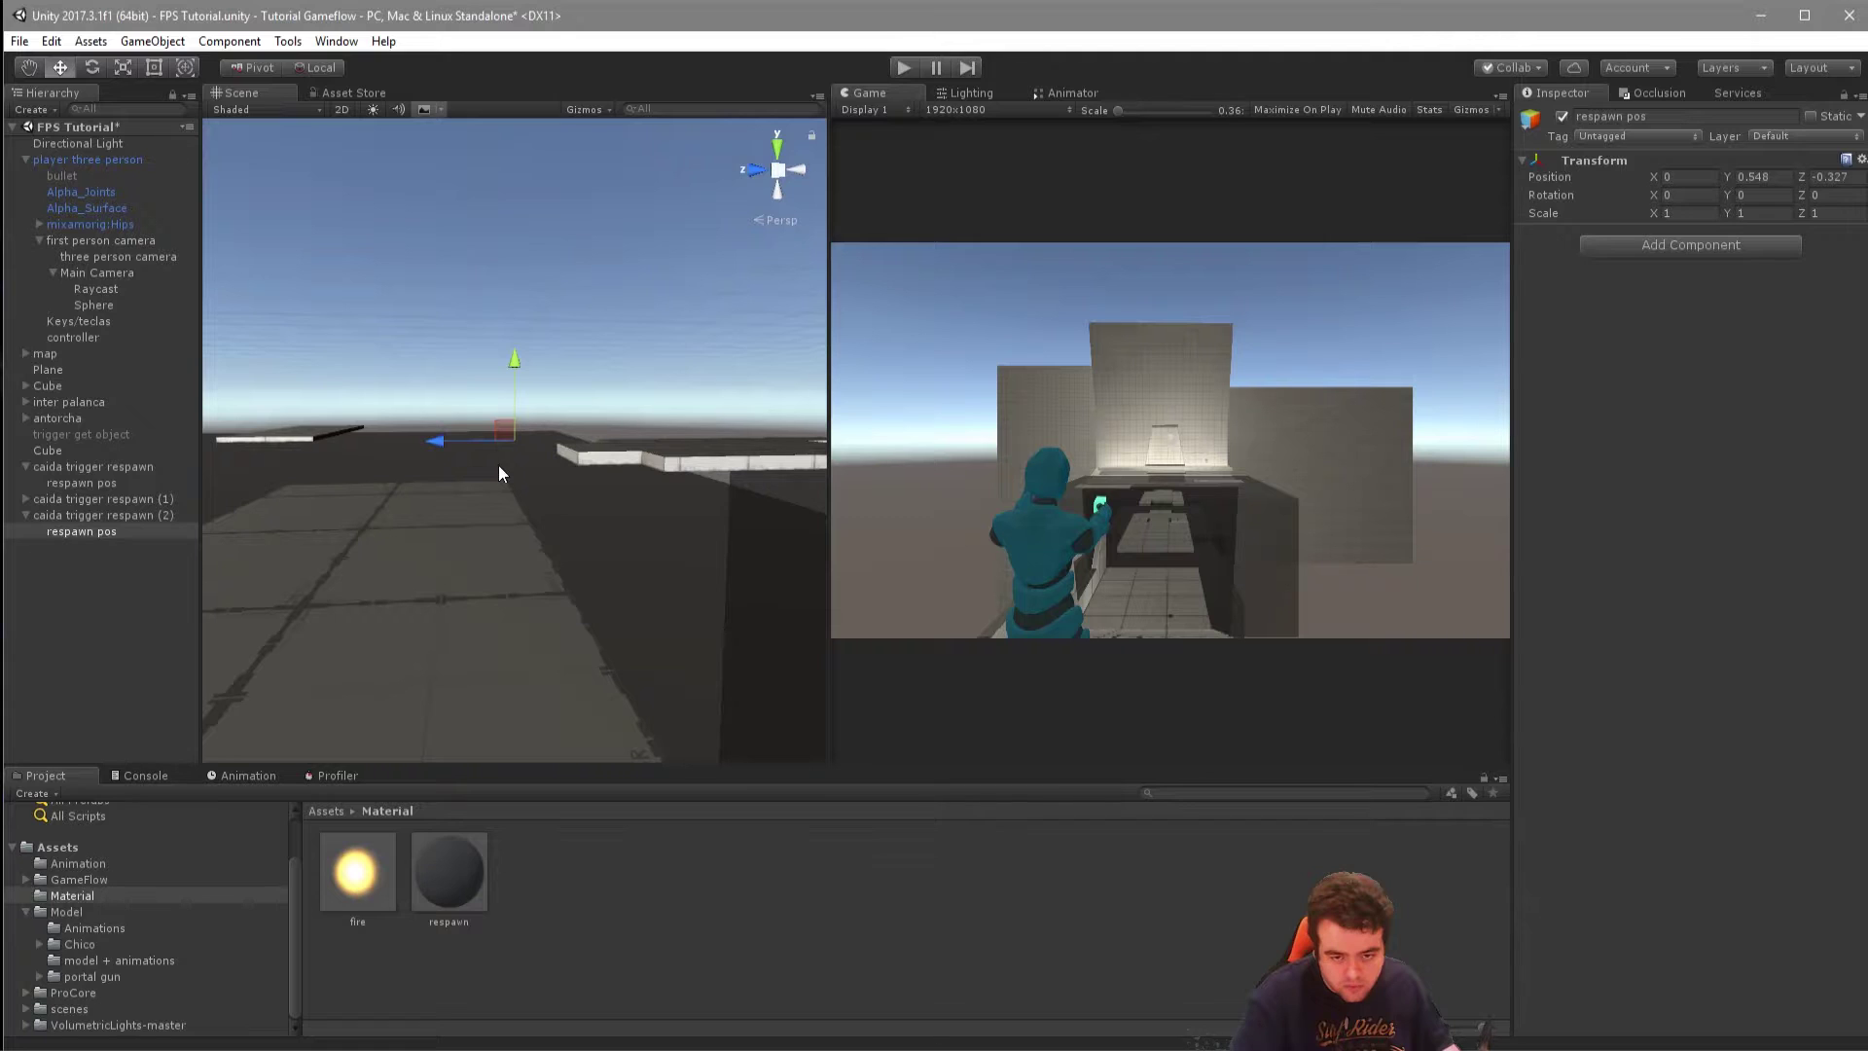
mouse_move(440, 449)
left_mouse_down()
mouse_move(575, 437)
mouse_move(693, 528)
mouse_move(735, 618)
mouse_move(592, 530)
mouse_move(589, 492)
mouse_move(551, 539)
left_mouse_up()
left_click(901, 67)
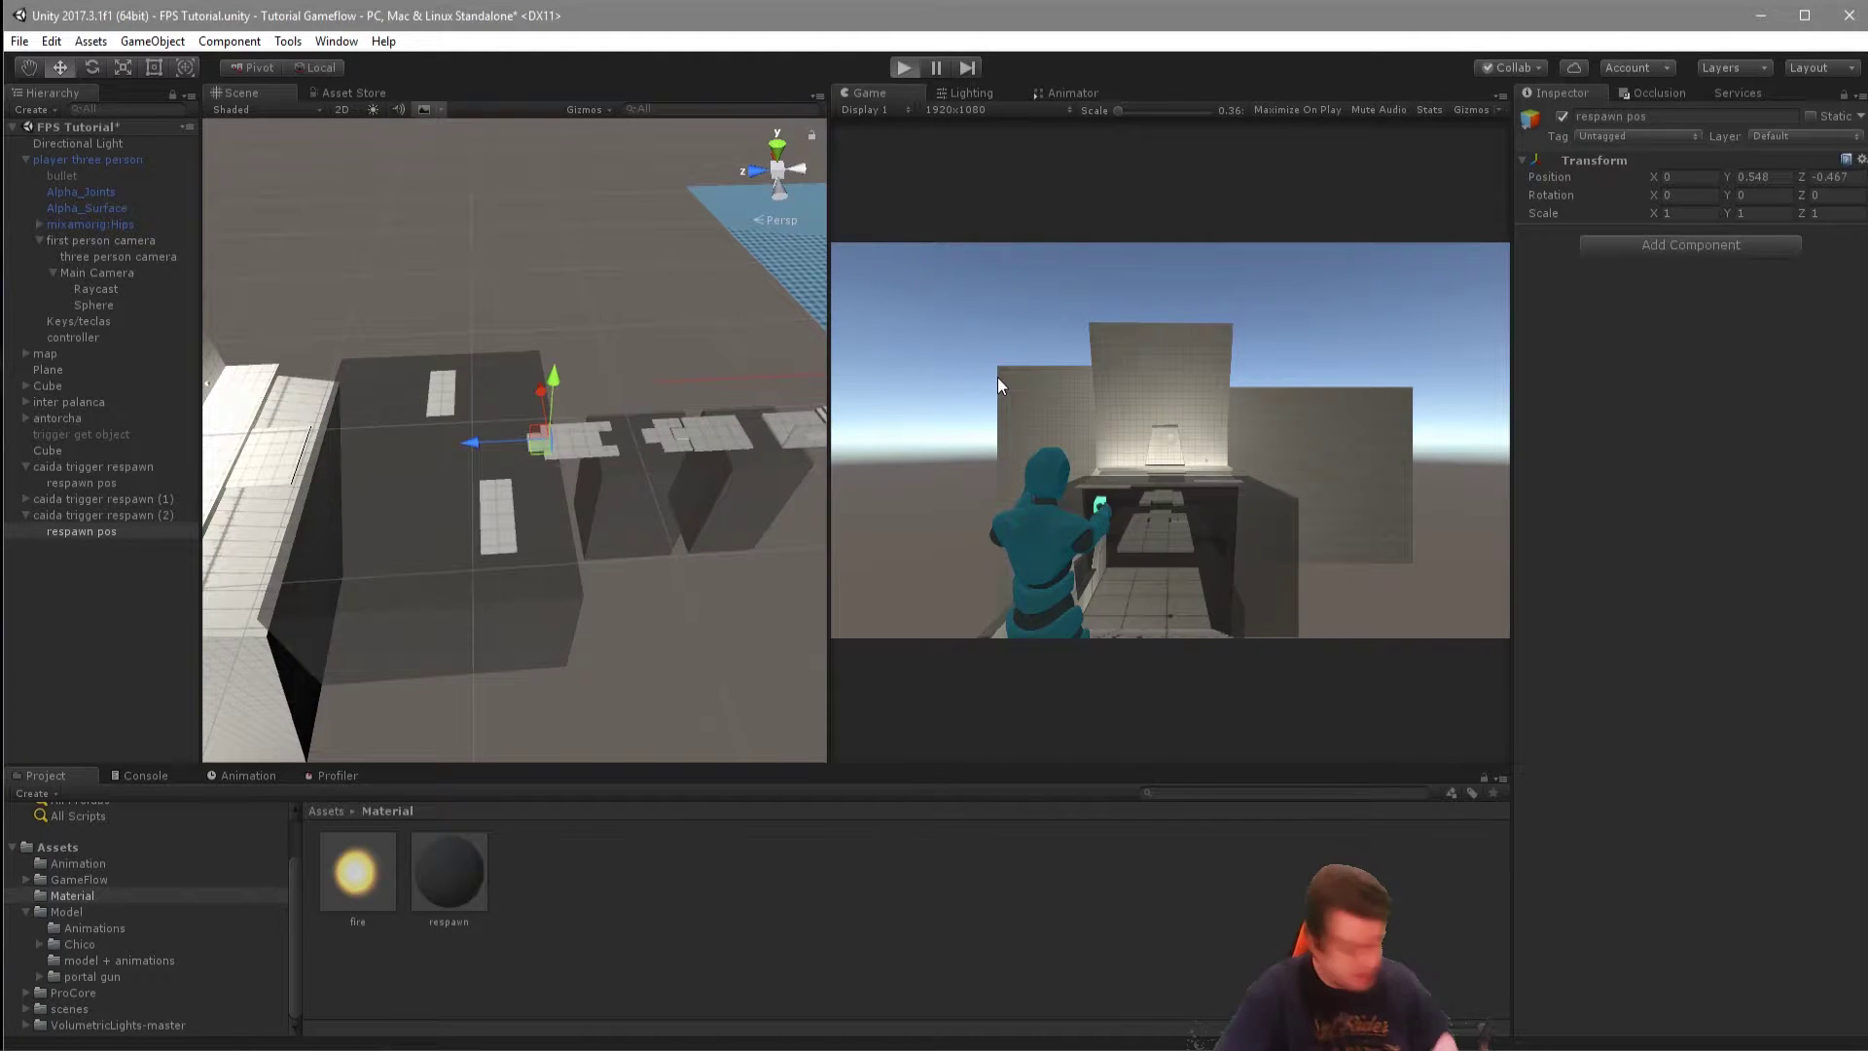
key("w")
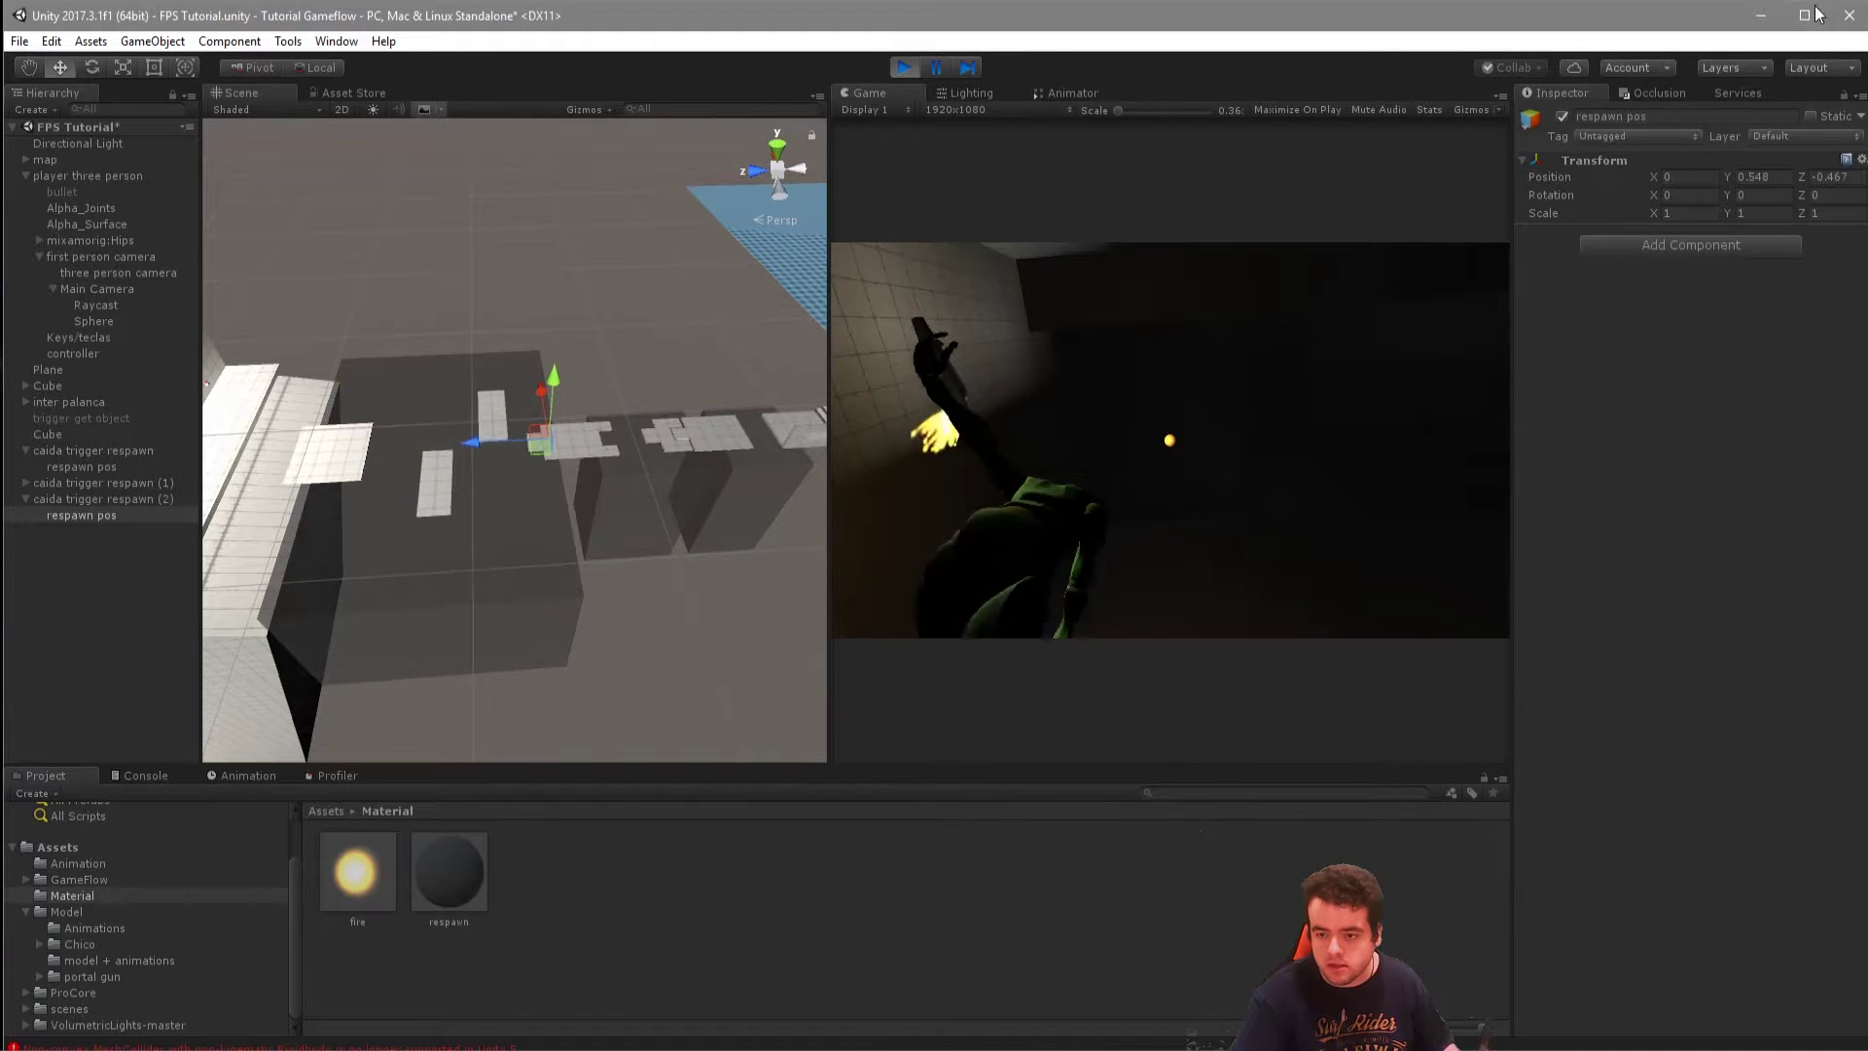
Stop play mode and move player three person forward to Z 47.1.
left_click(904, 68)
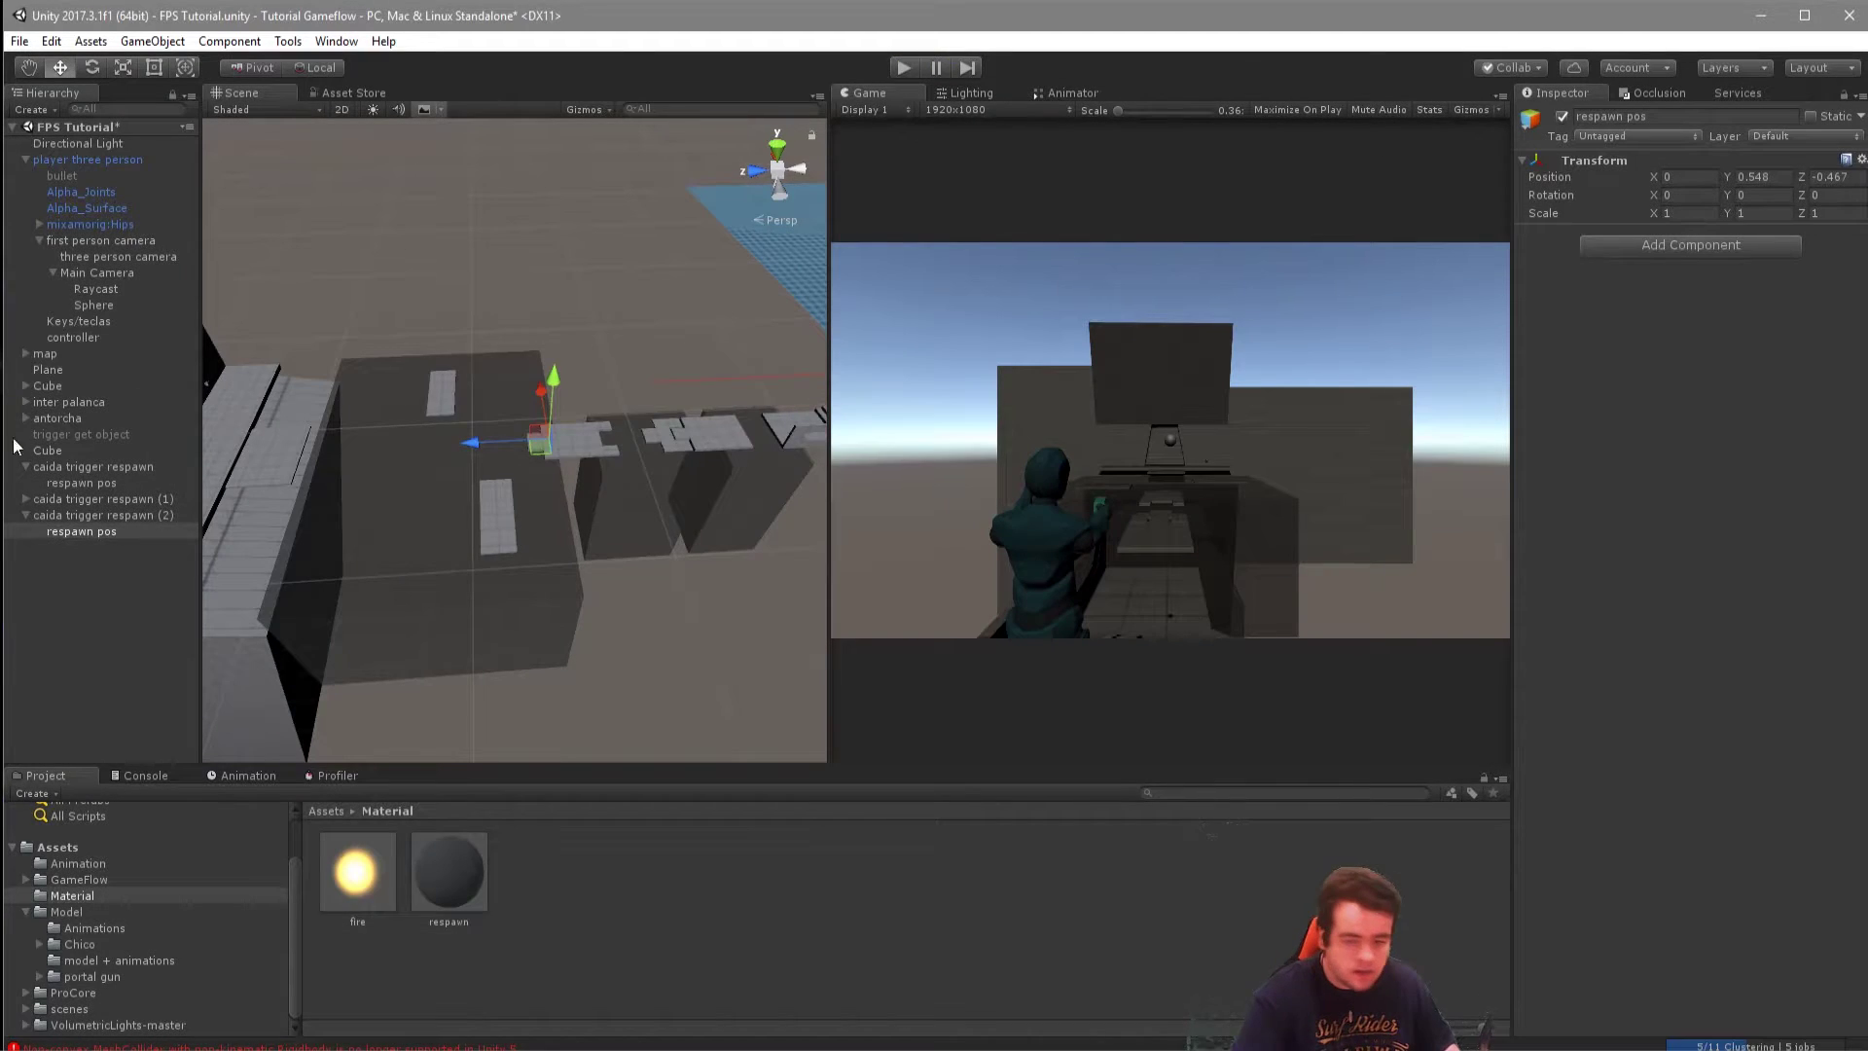
left_click(126, 163)
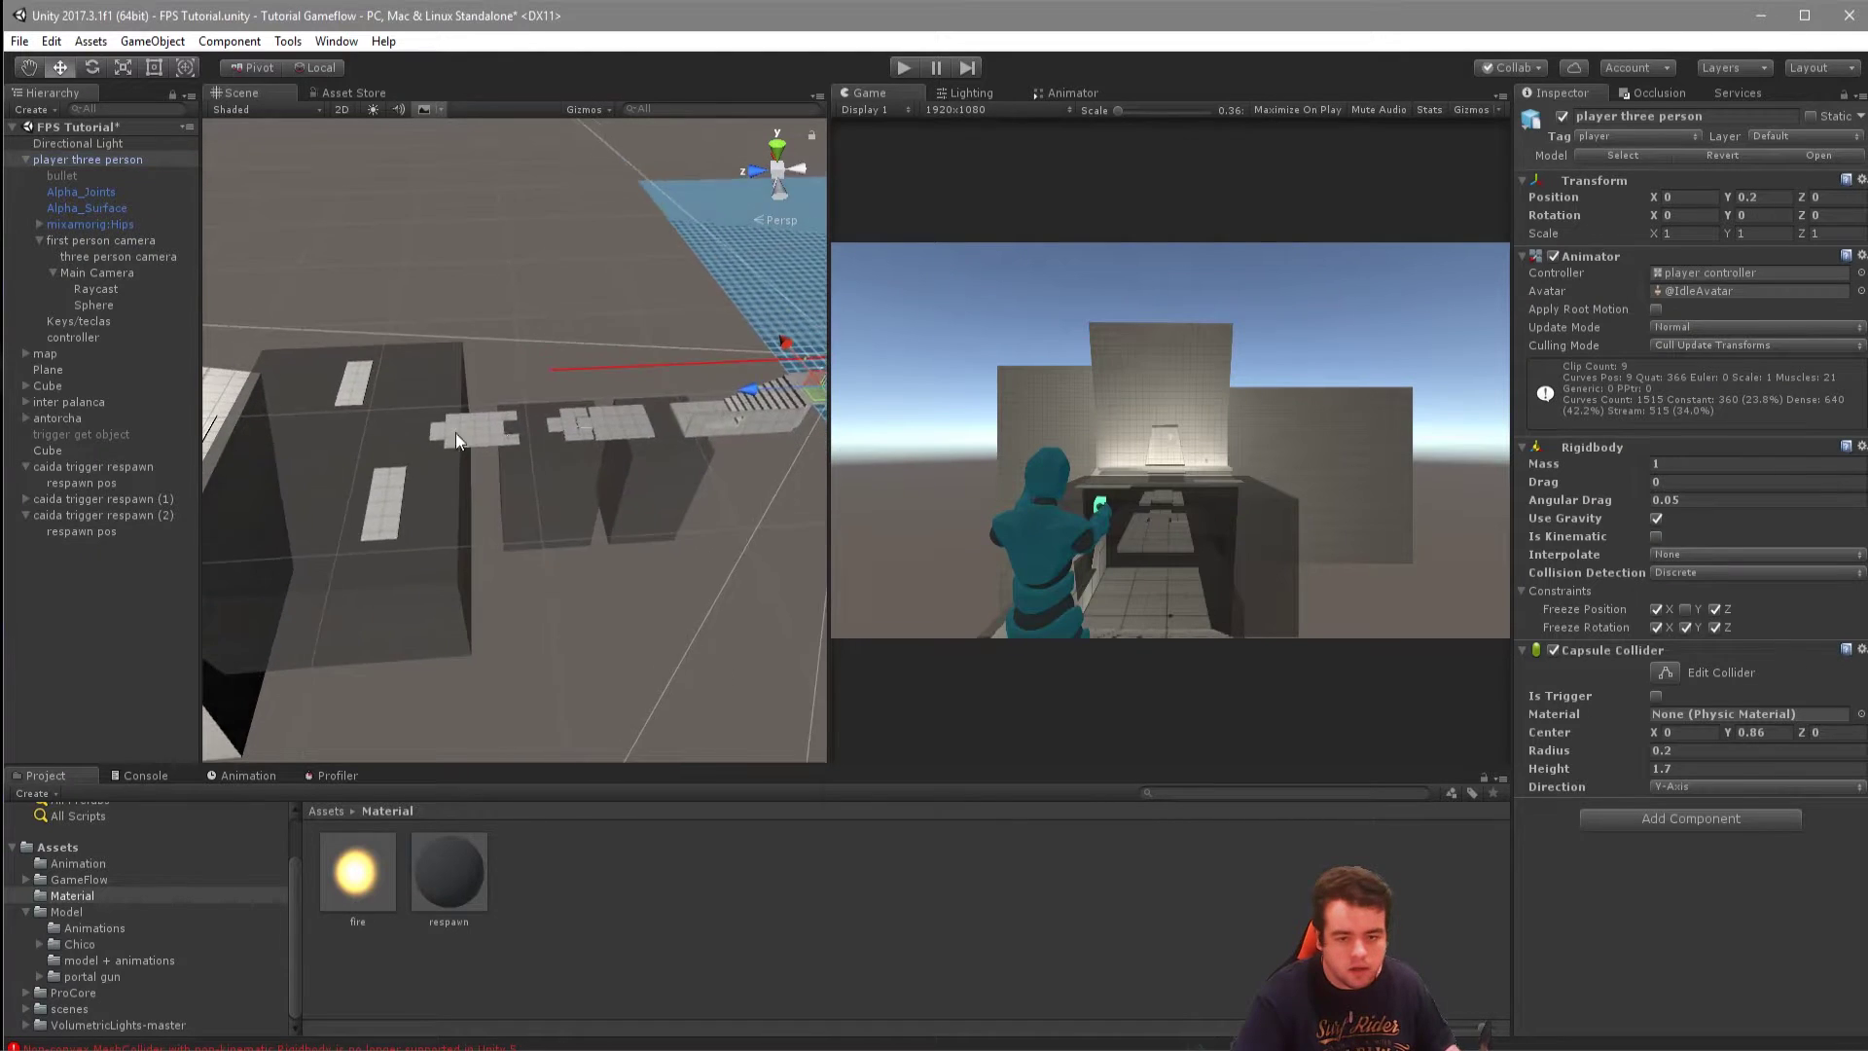
left_click_drag(243, 420, 194, 420)
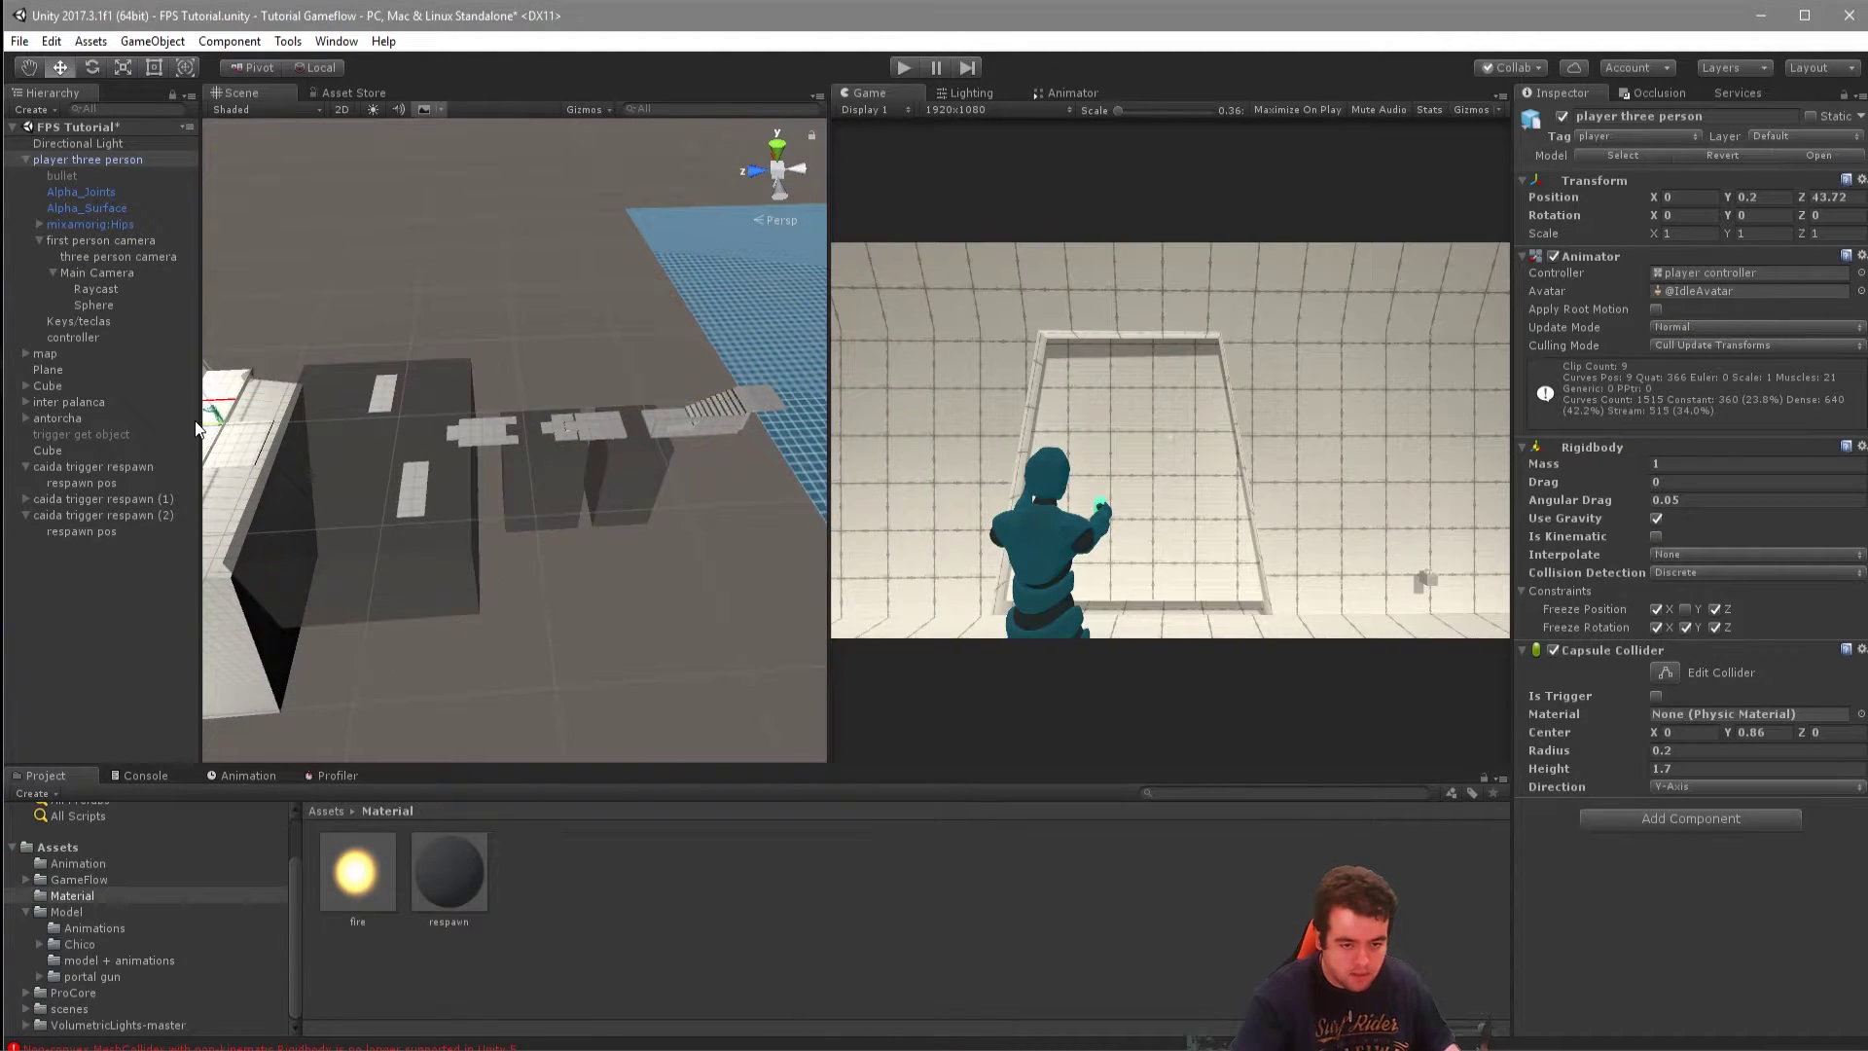
mouse_move(318, 458)
left_mouse_down("alt")
mouse_move(516, 521)
mouse_move(506, 346)
mouse_move(510, 384)
mouse_move(506, 350)
mouse_move(474, 365)
left_mouse_up("alt")
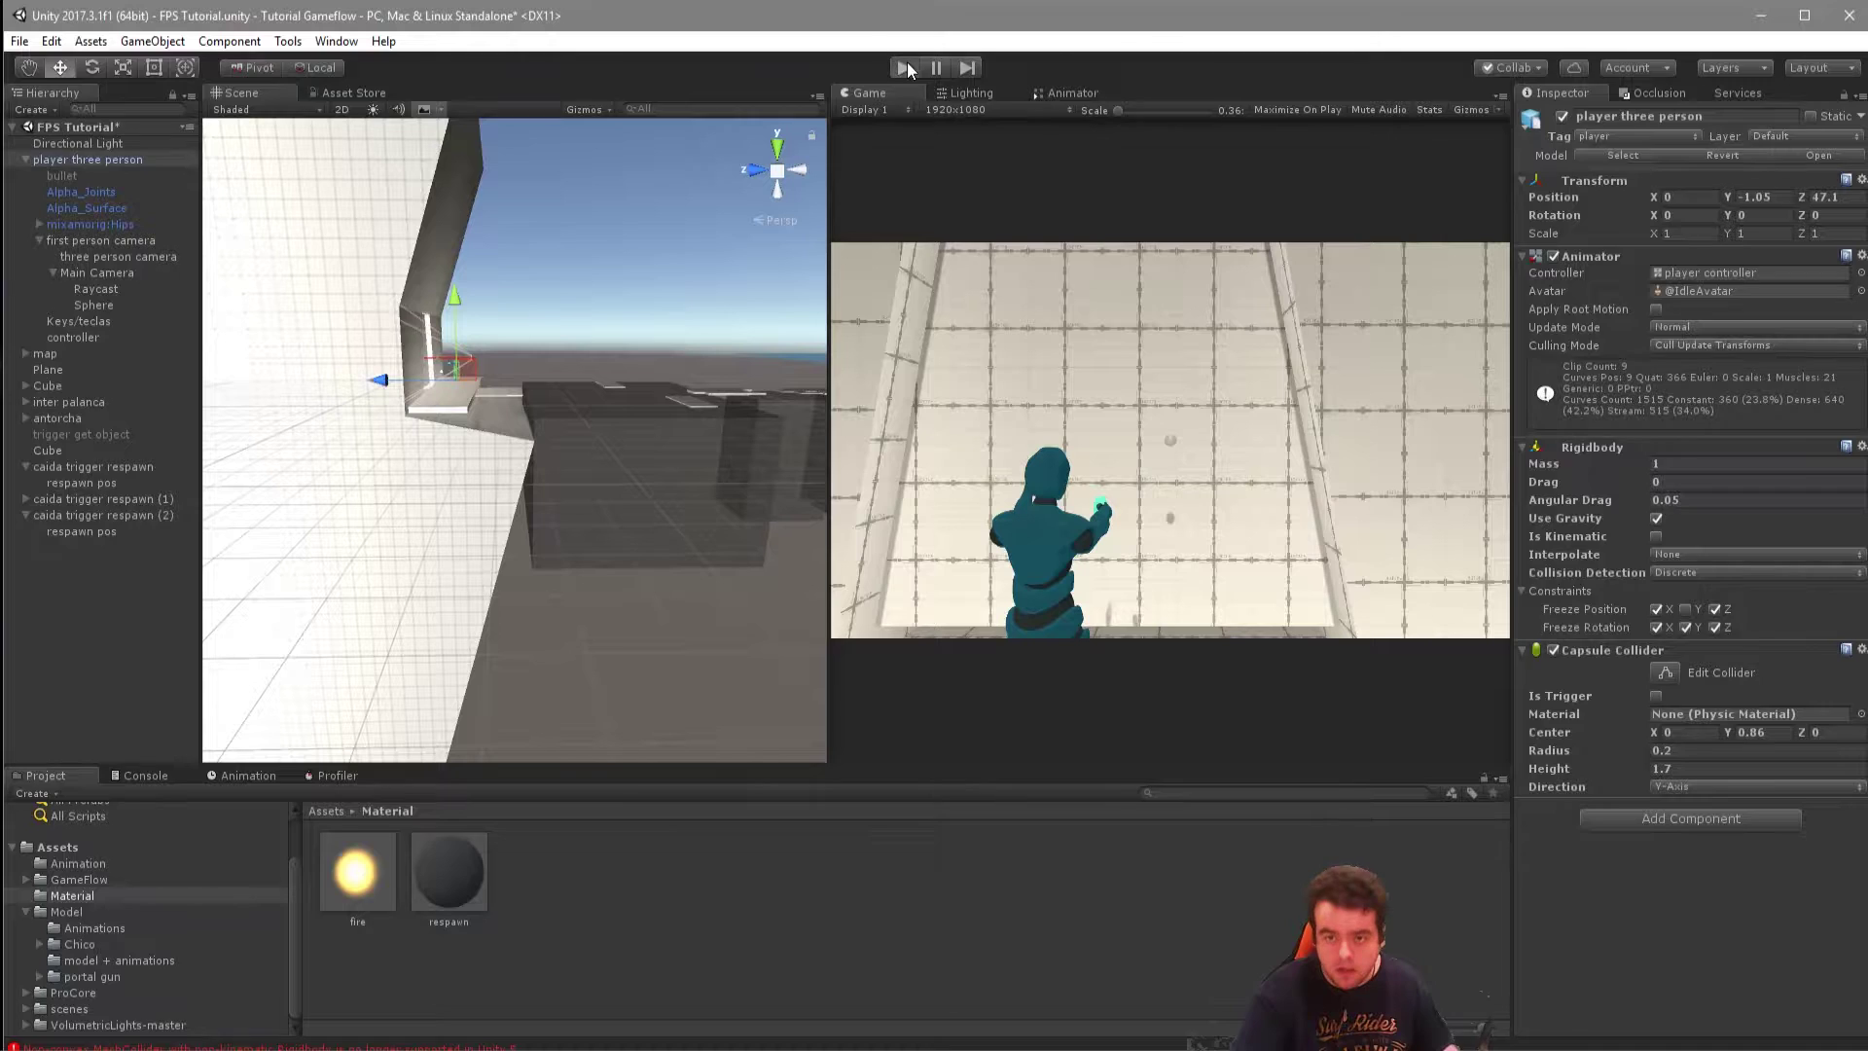
Play-test from the new start, running the character through the torch-lit area, then stop with Ctrl+P.
left_click(904, 65)
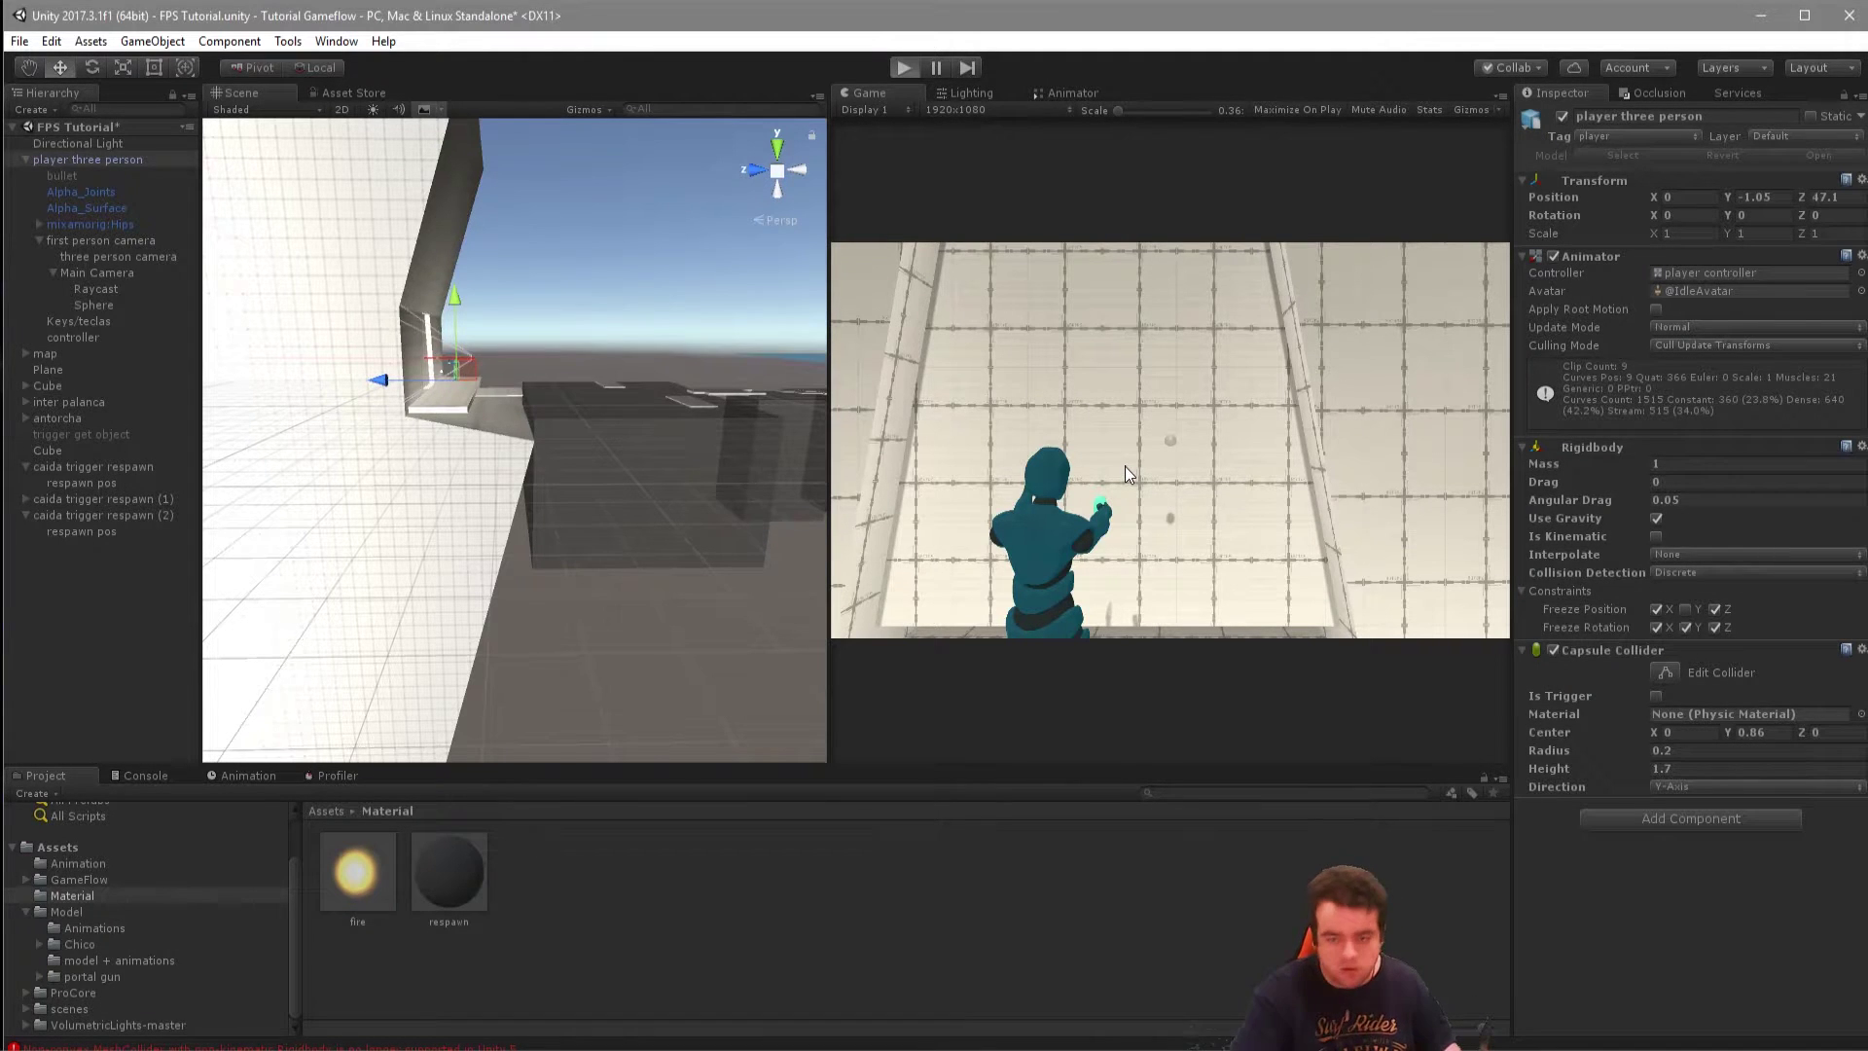
key("w")
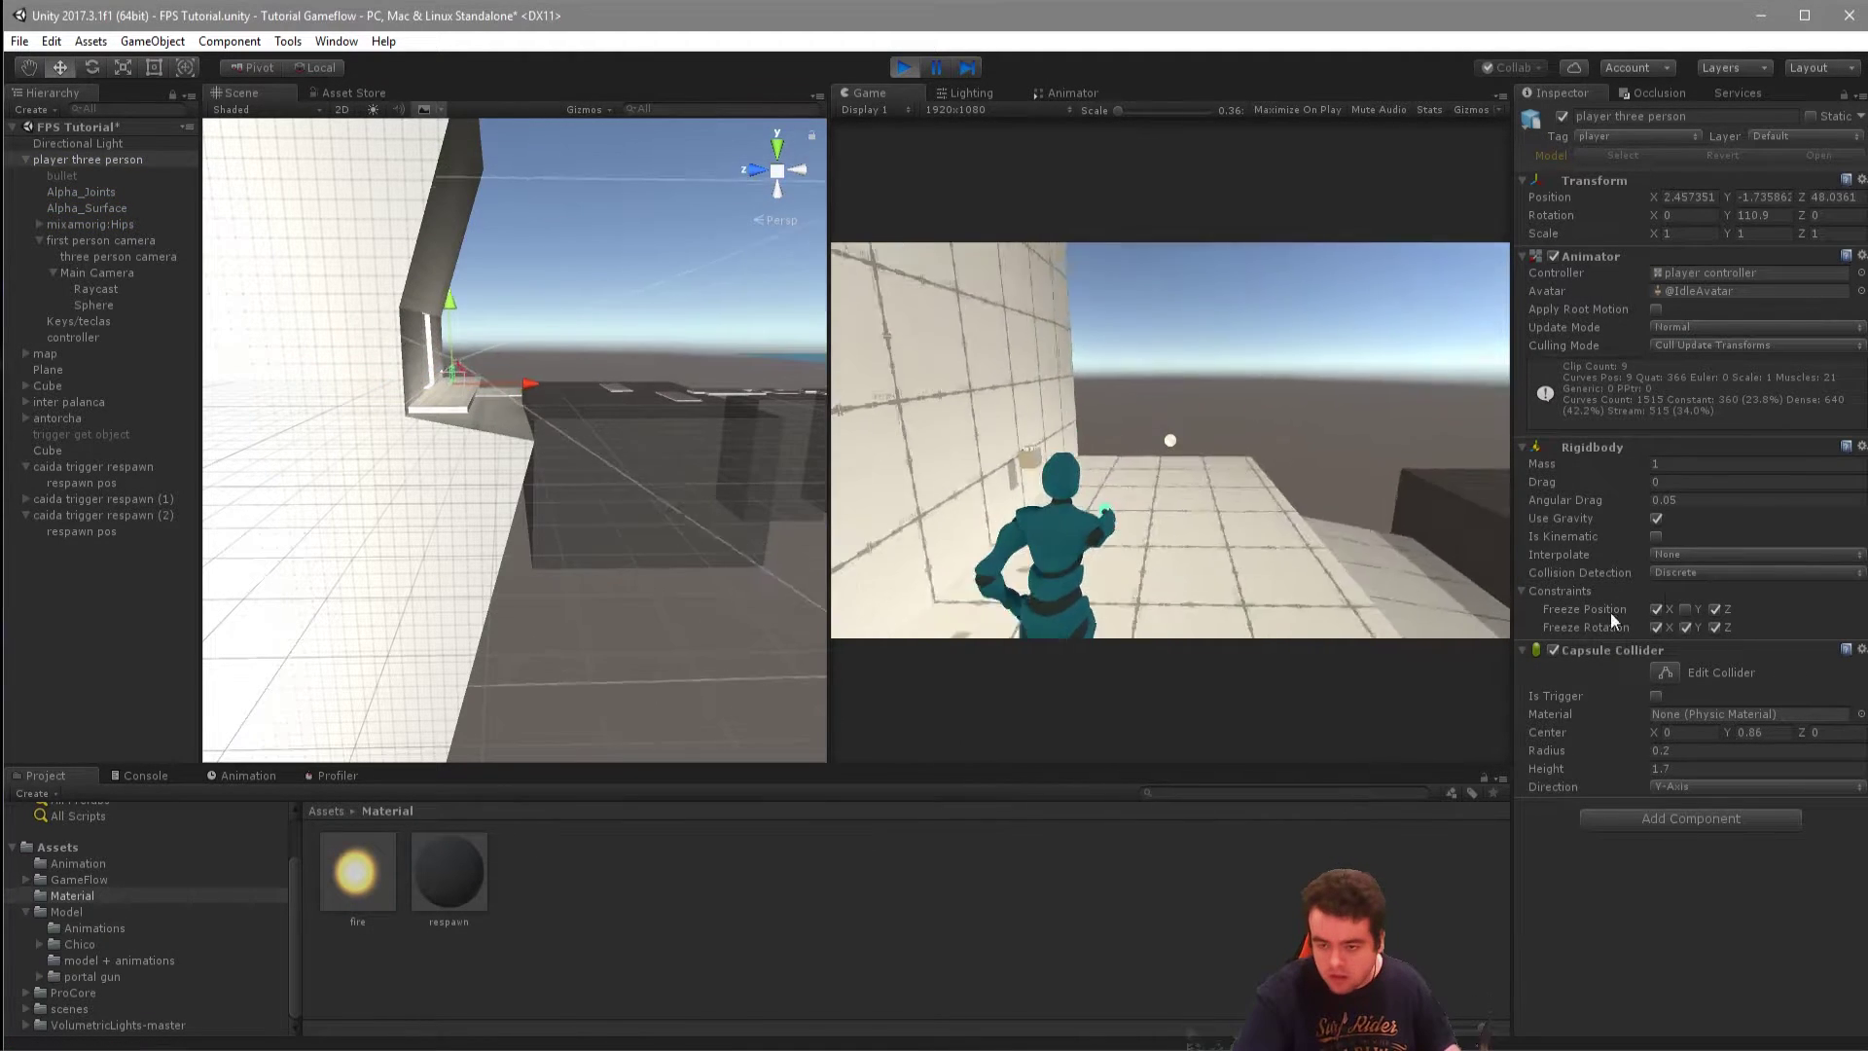
key("w")
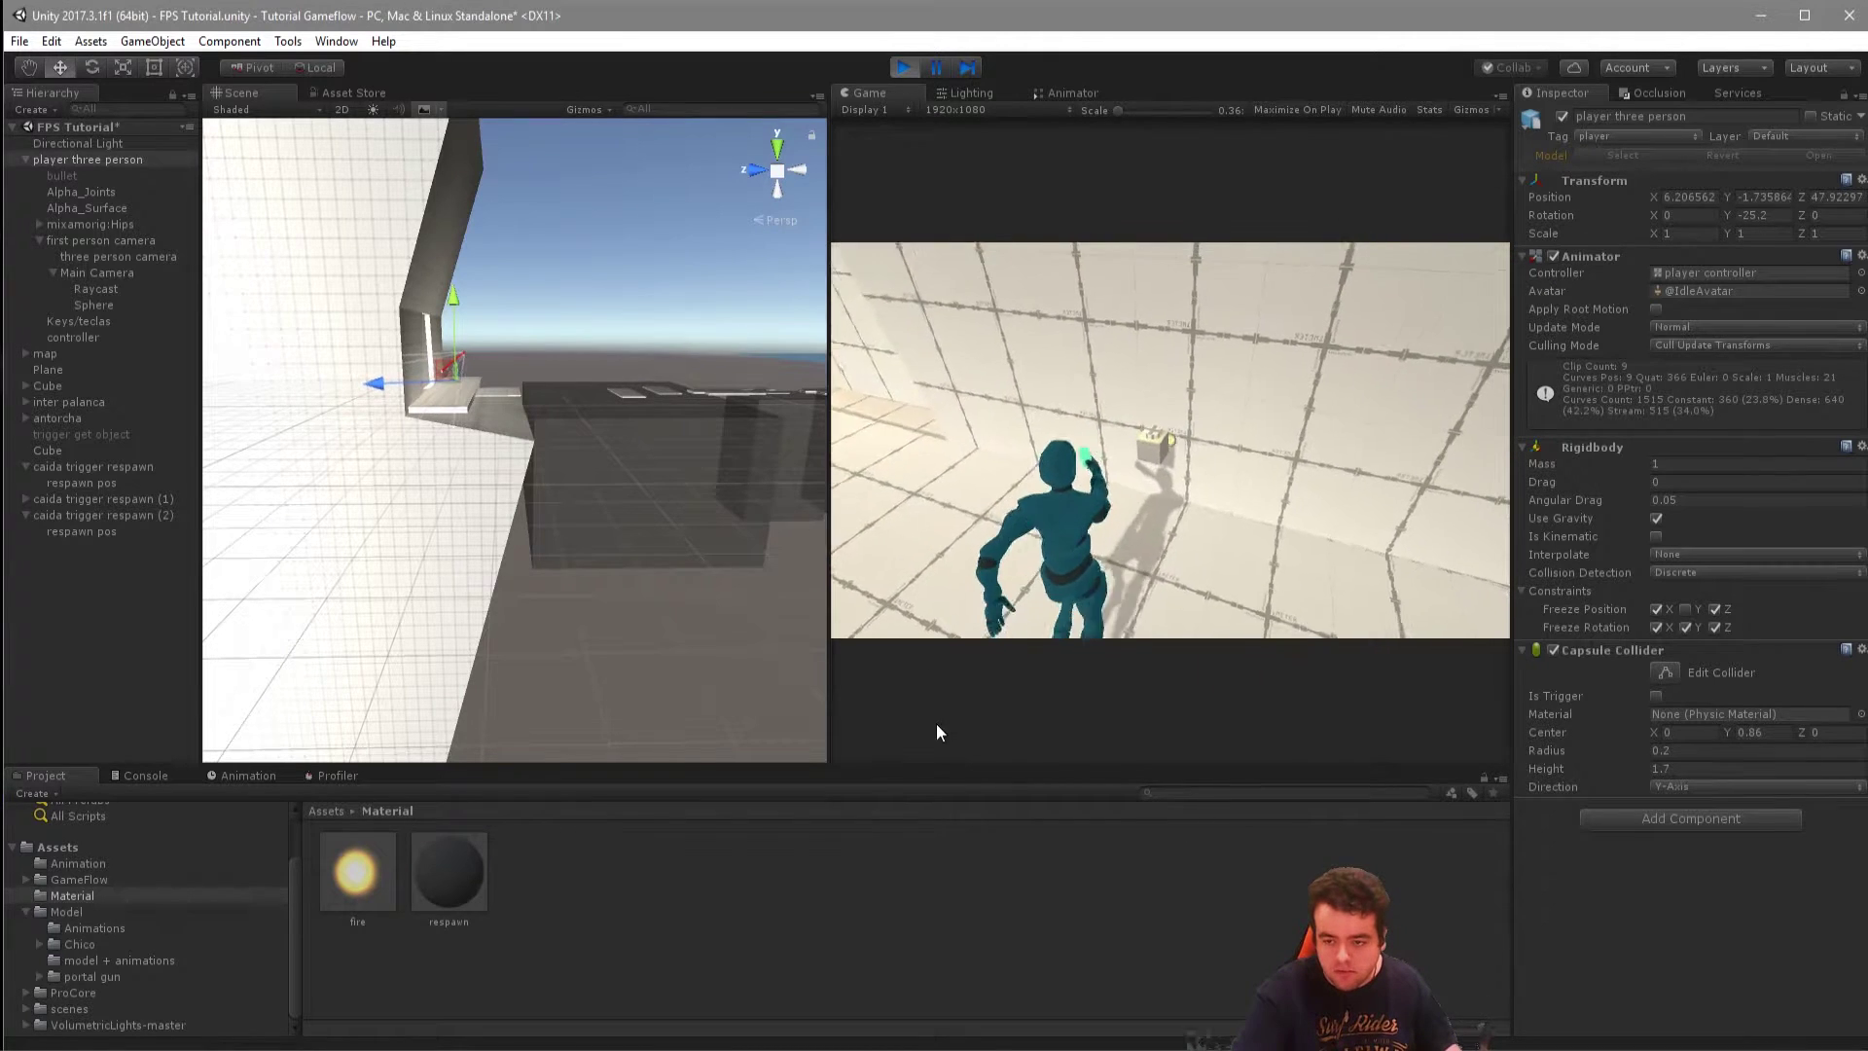
key("w")
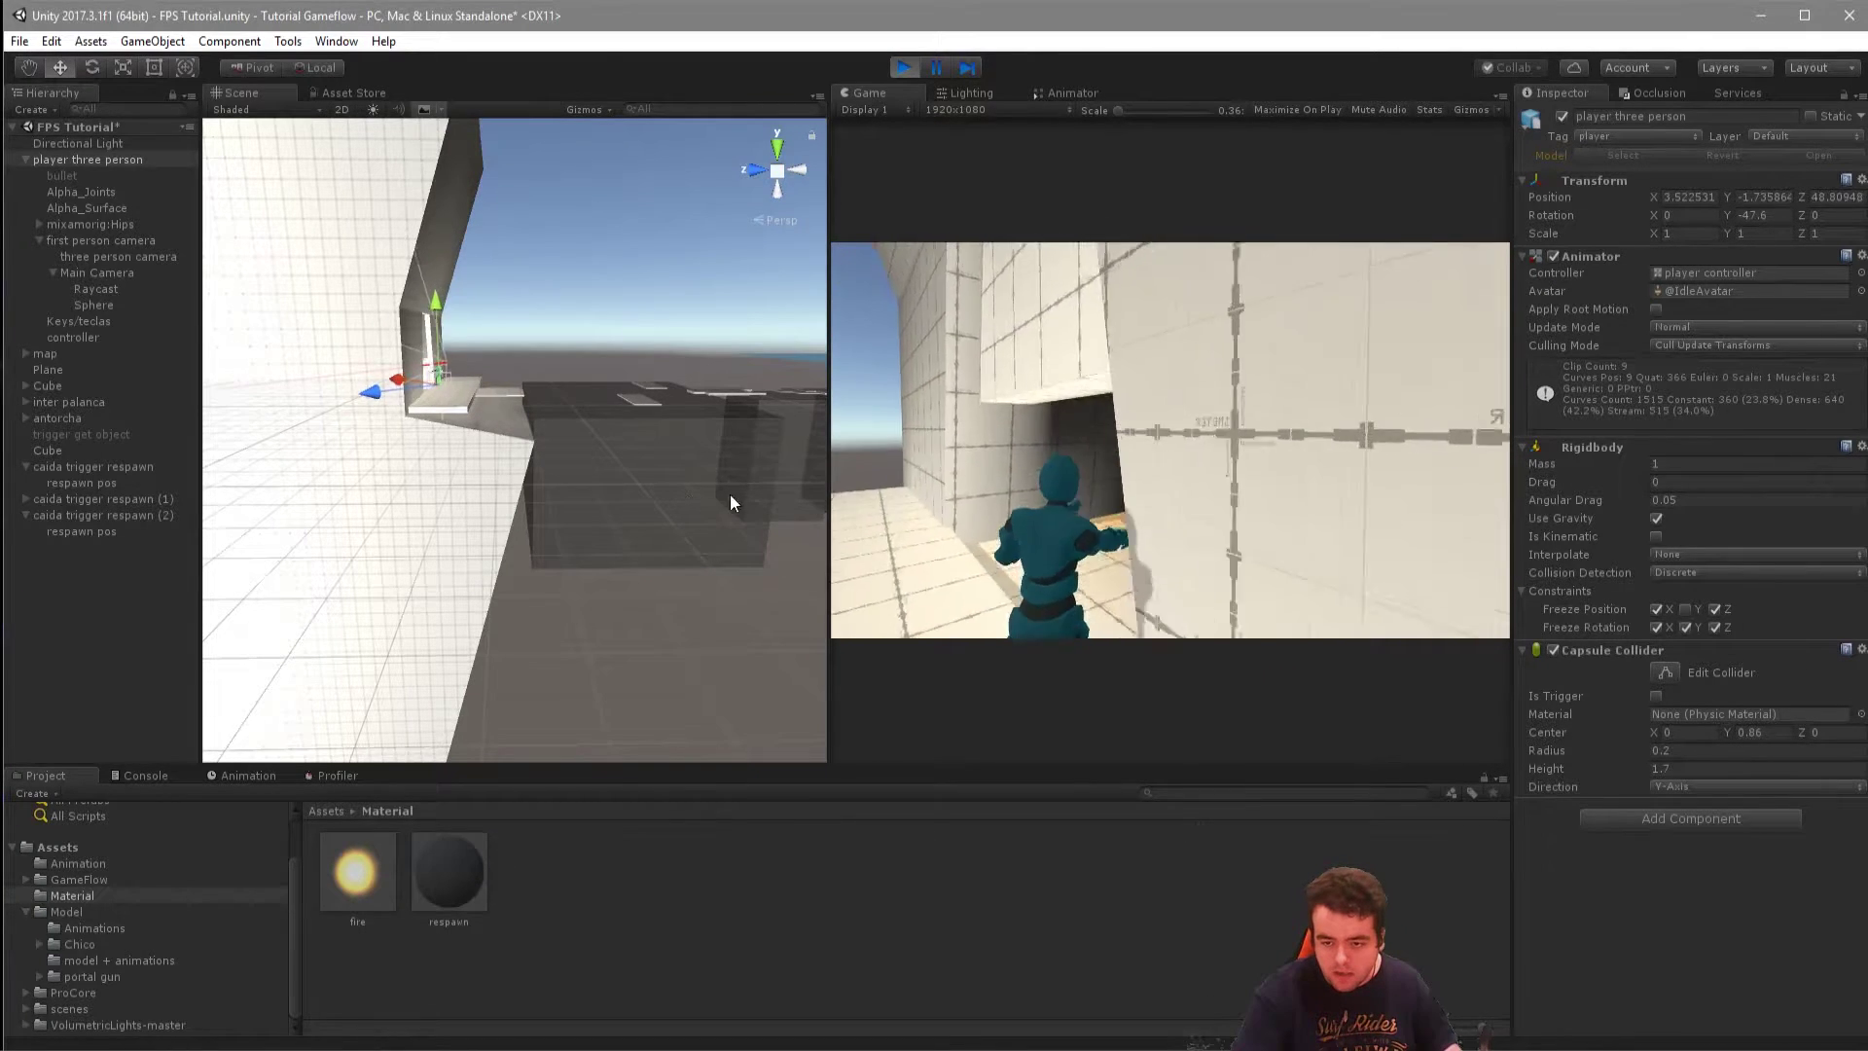
key("w")
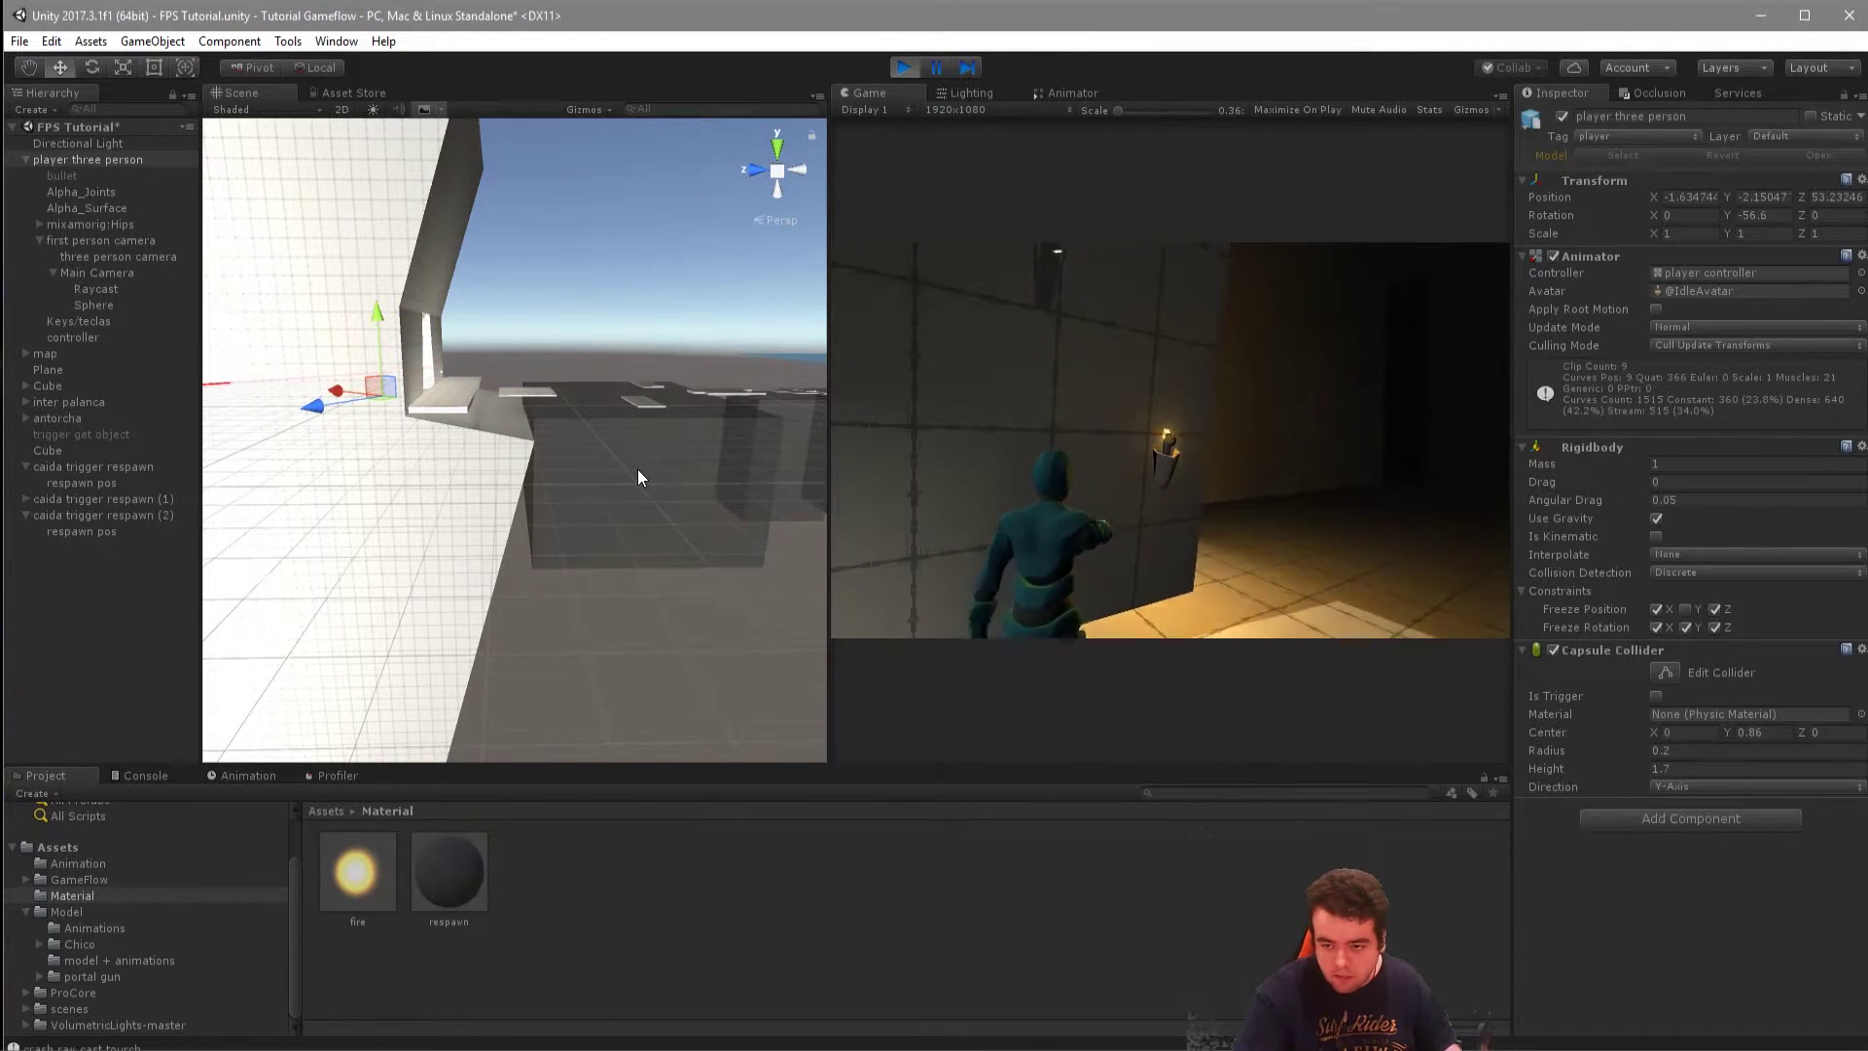
key("w")
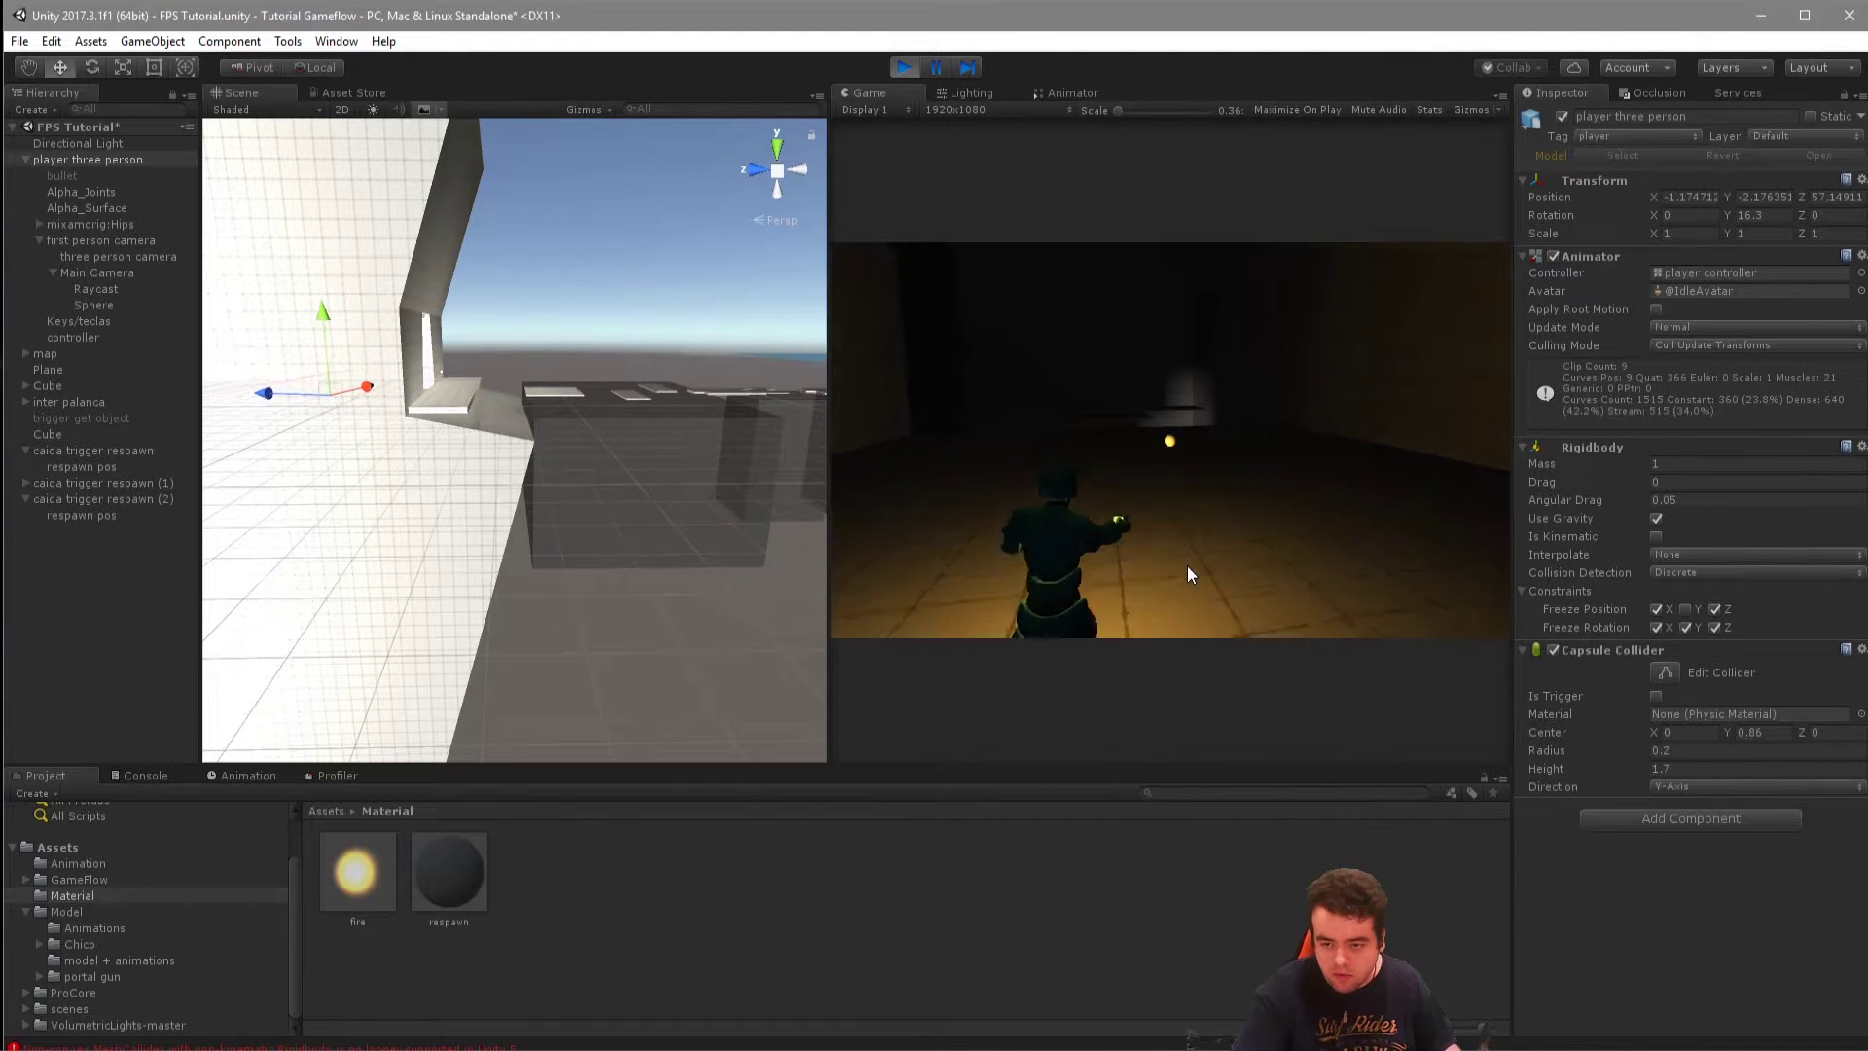
key("w")
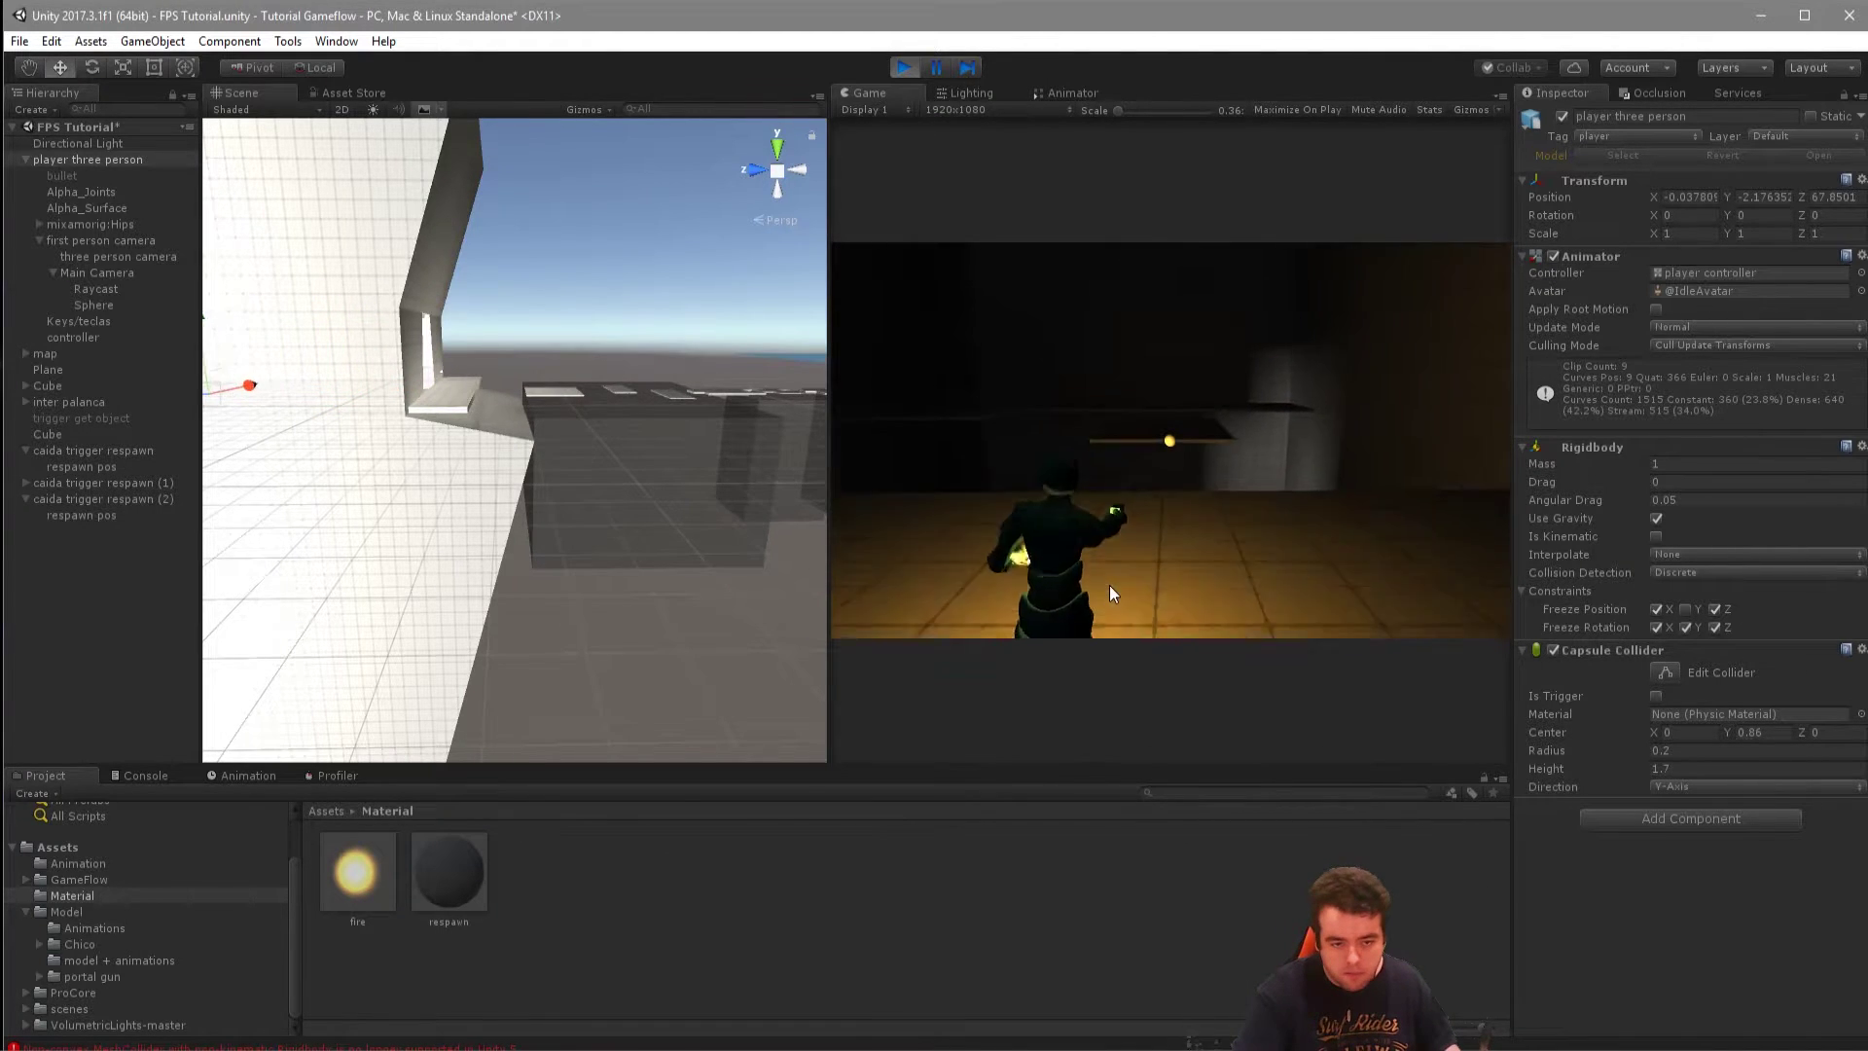
key("w")
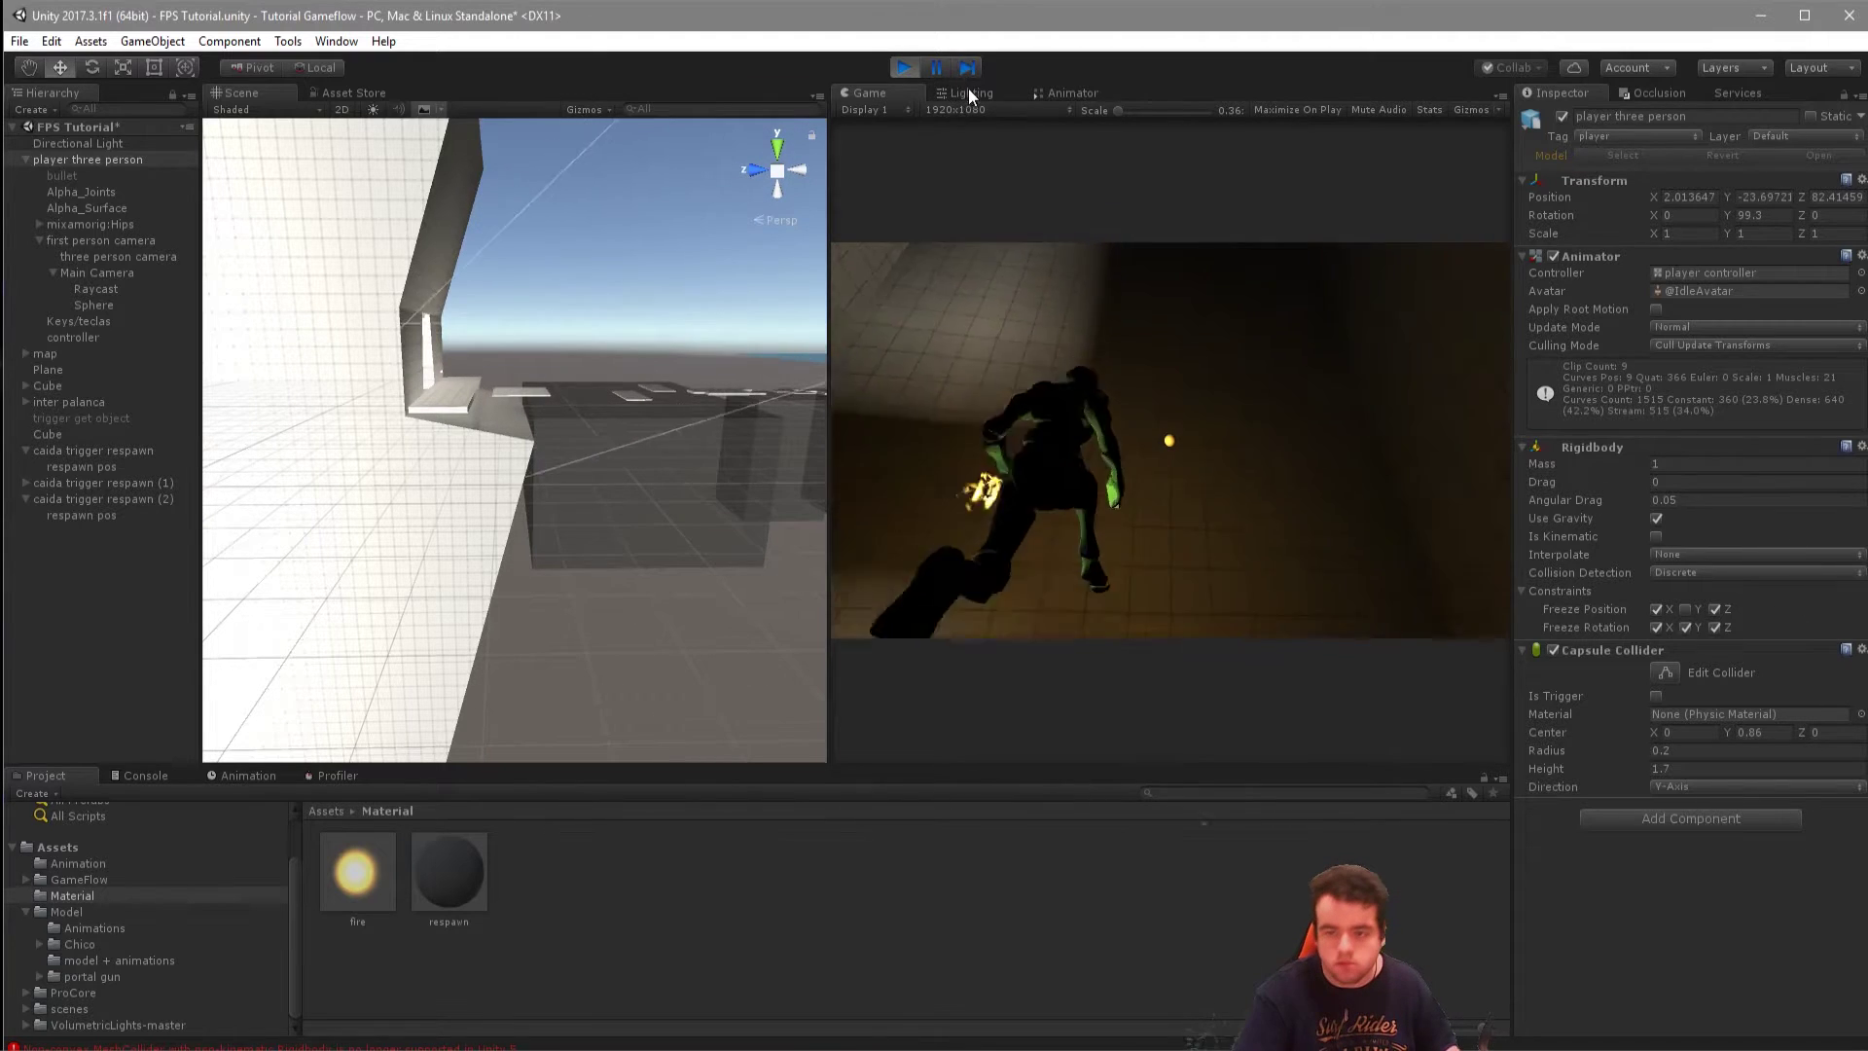
key("ctrl+p")
left_click(99, 517)
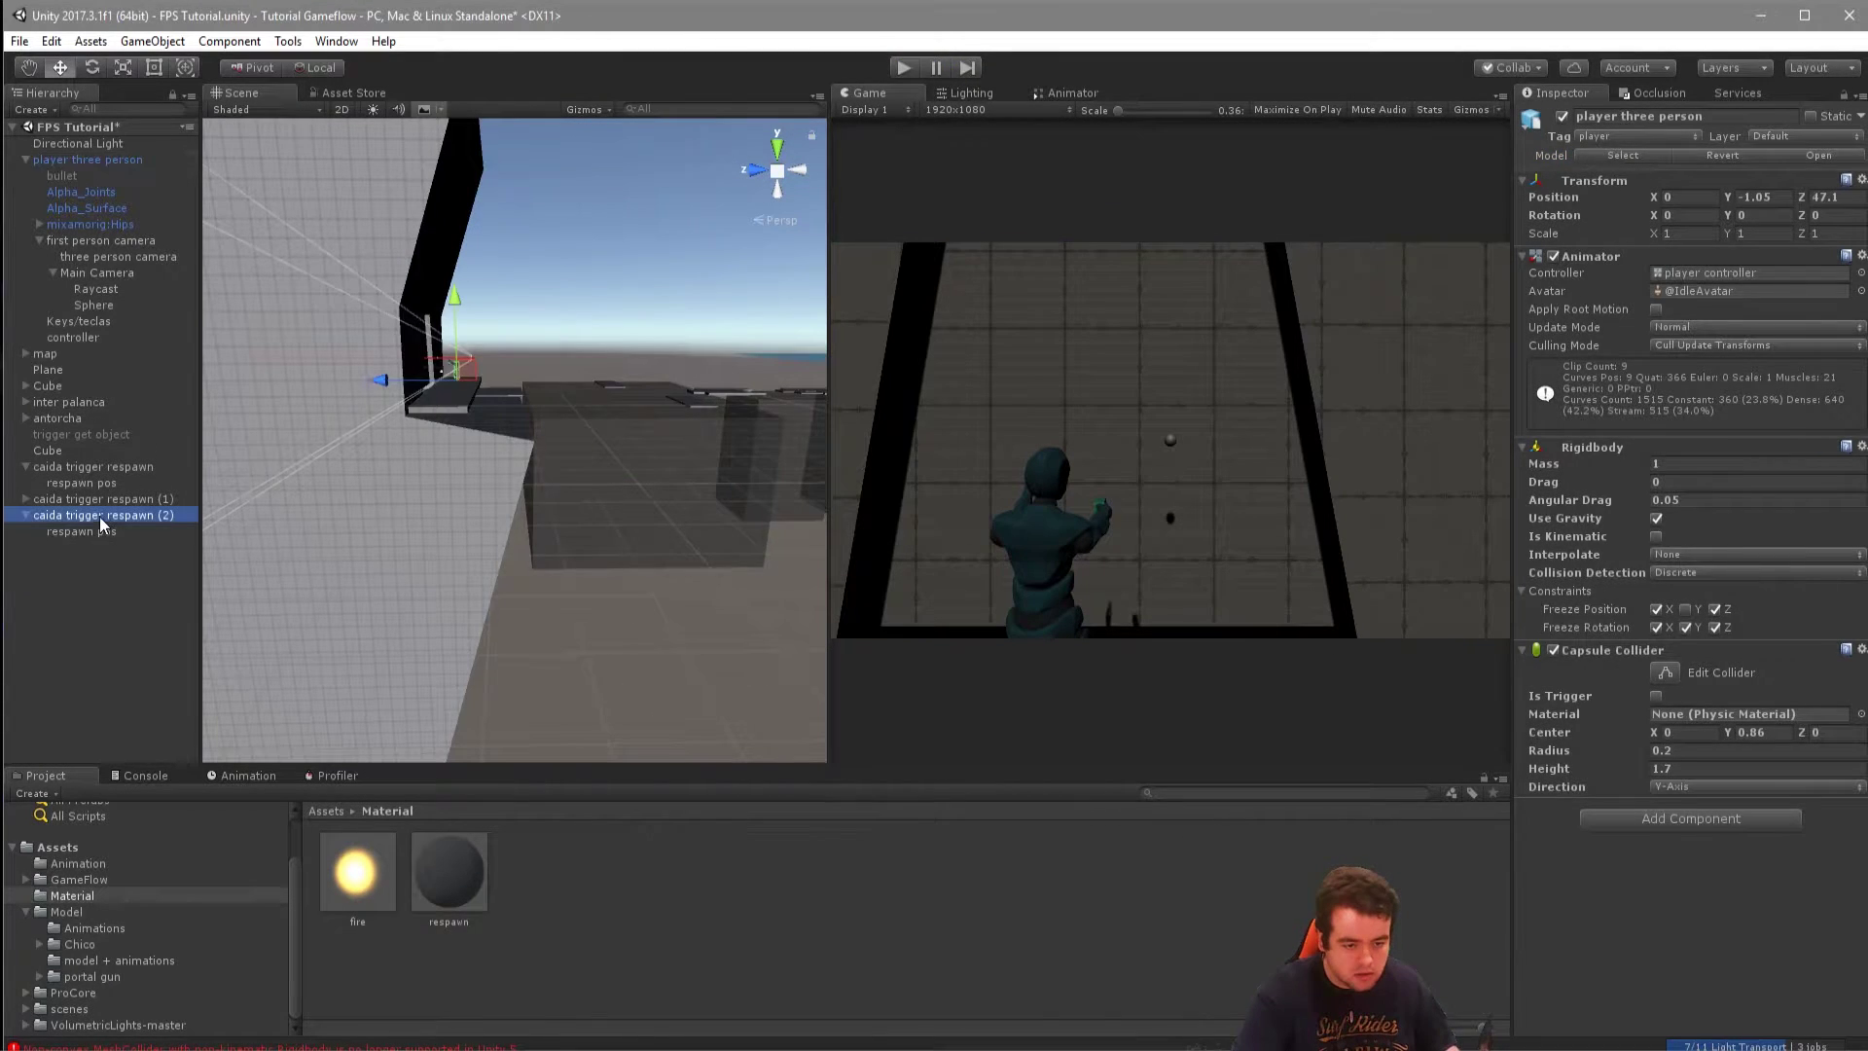
Duplicate the trigger as caida trigger respawn (3) and slide it along the level to Z 80.99.
key("ctrl+d")
left_click_drag(545, 446, 271, 466)
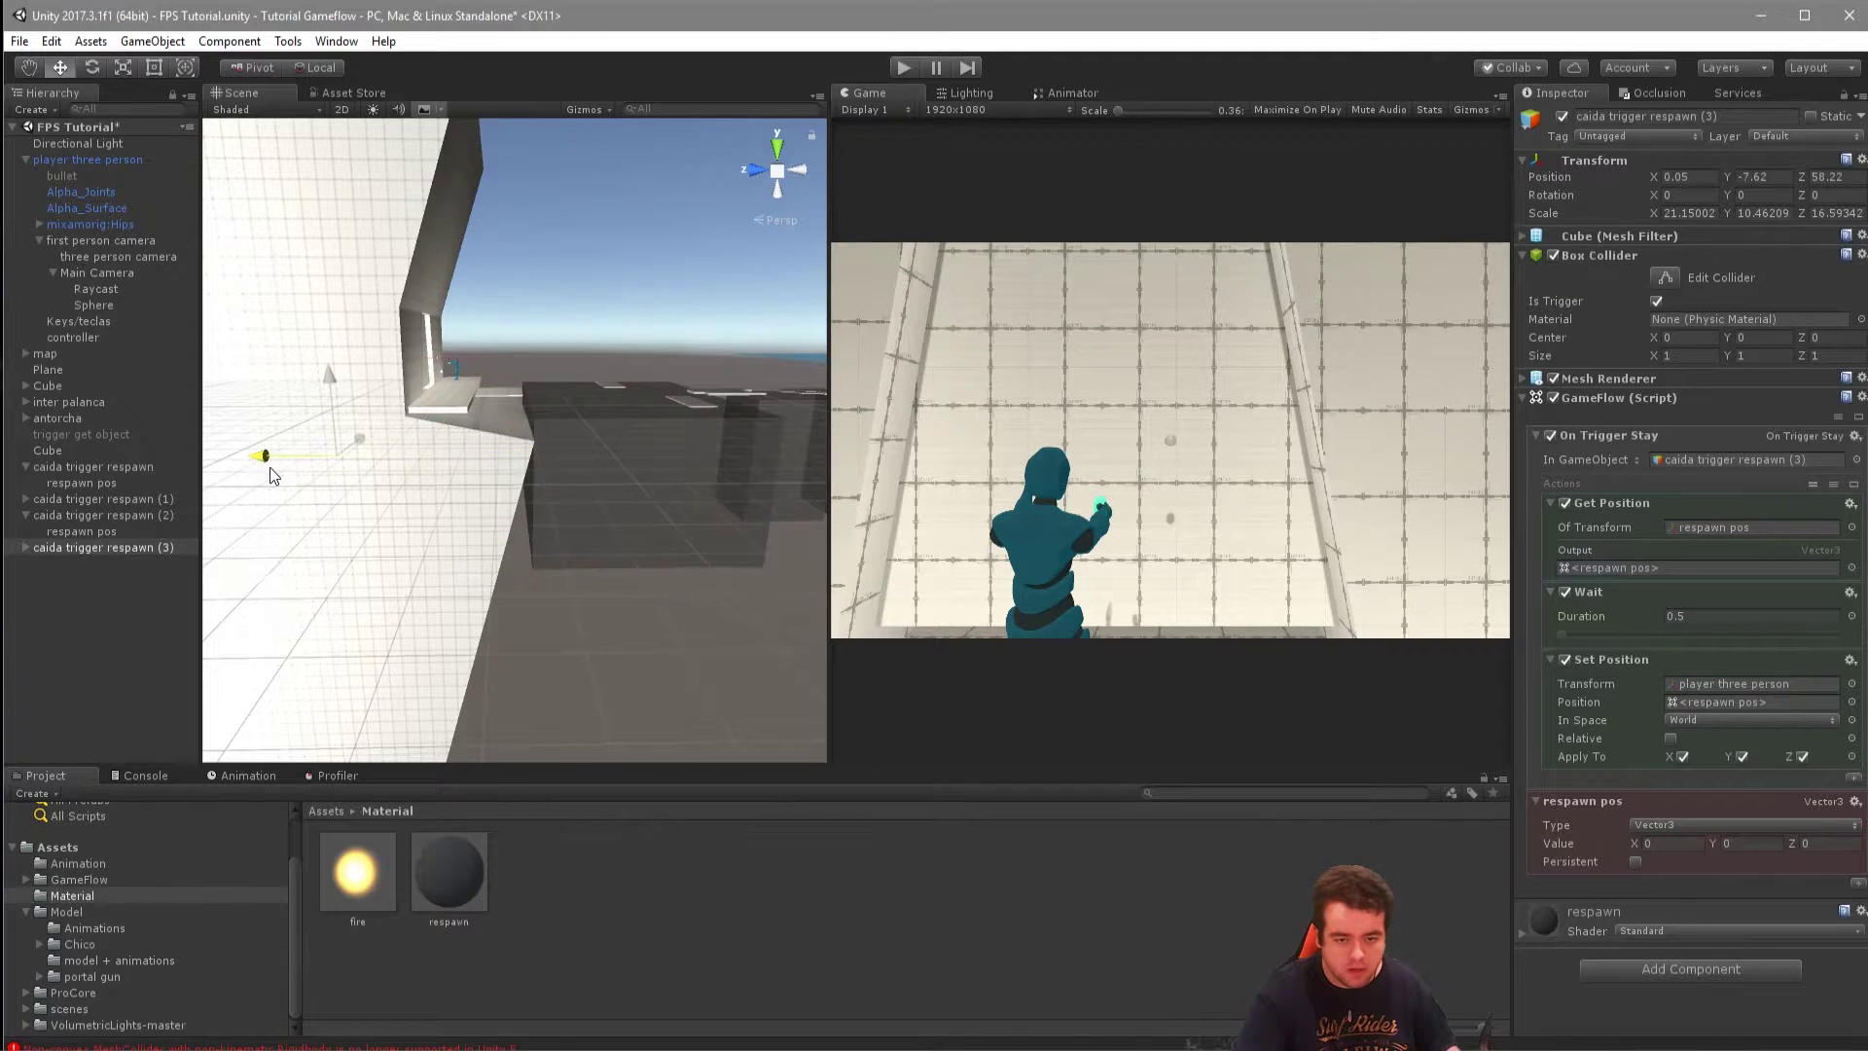
key("f")
mouse_move(513, 260)
left_mouse_down("alt")
mouse_move(533, 420)
mouse_move(387, 383)
left_mouse_up("alt")
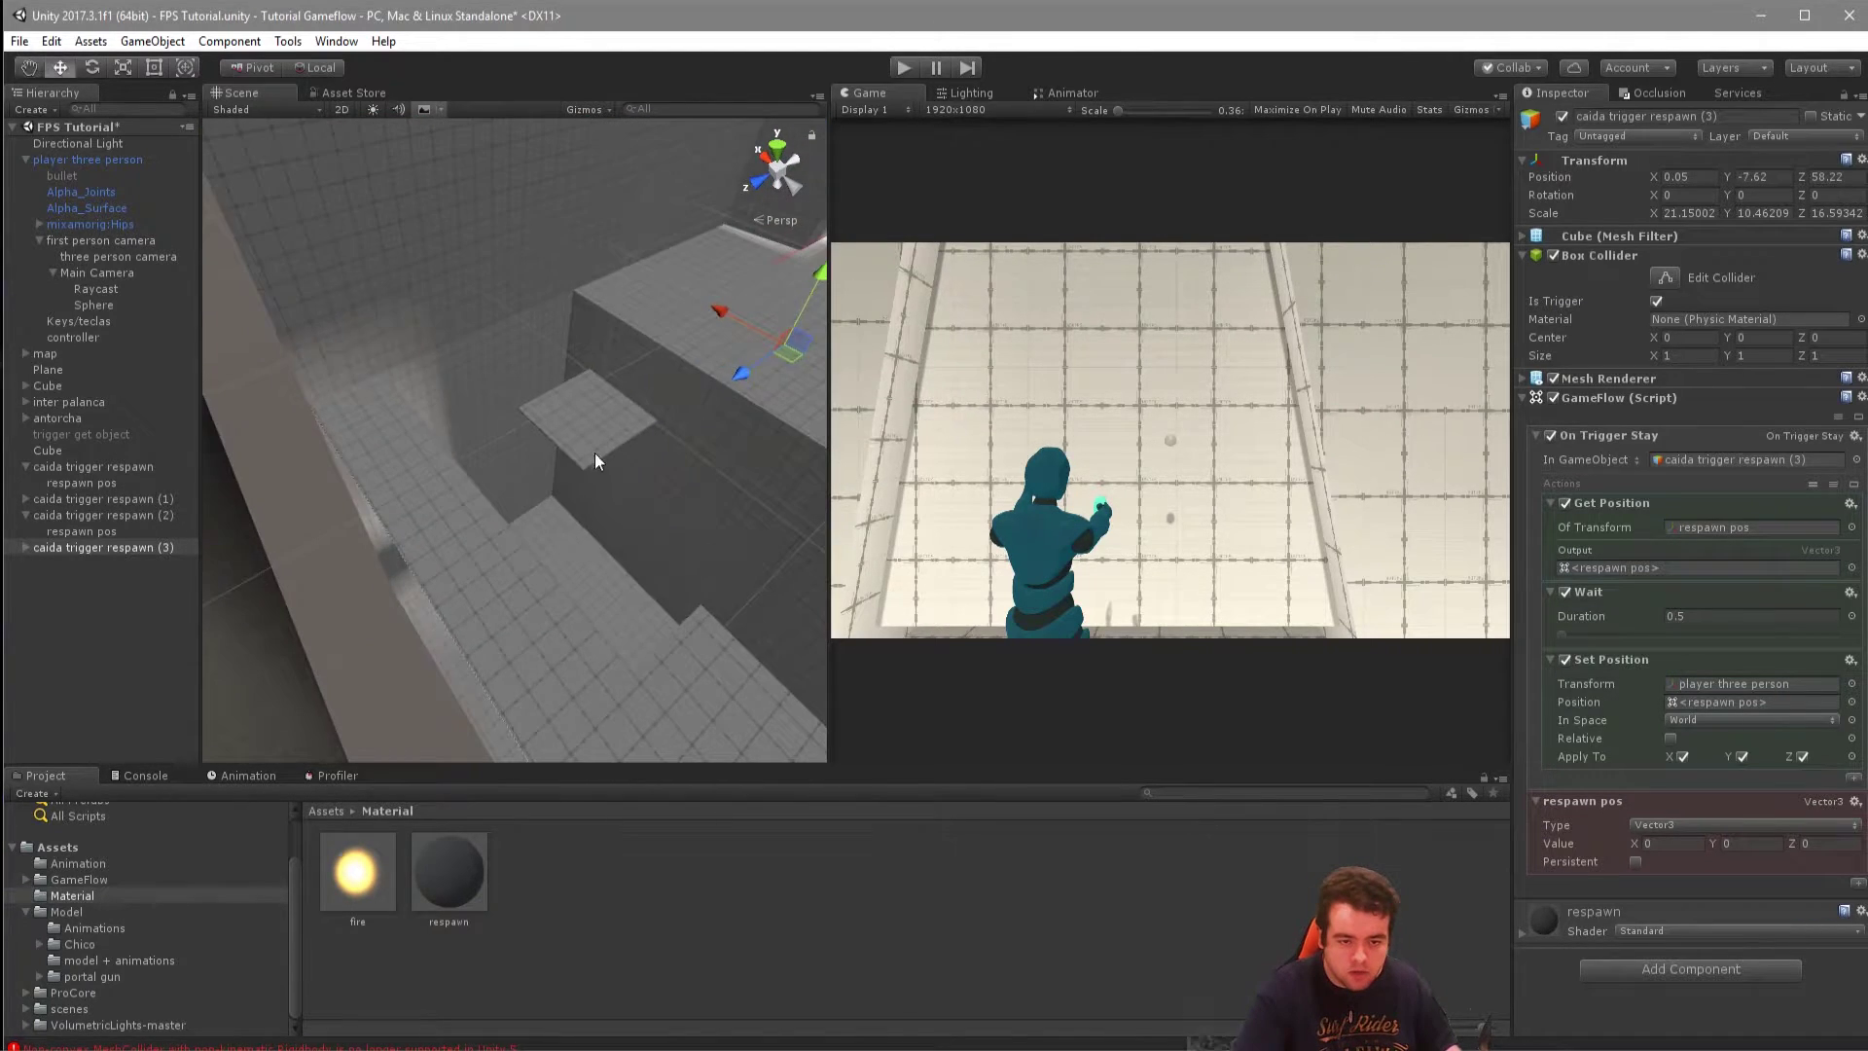
mouse_move(678, 428)
left_mouse_down()
mouse_move(400, 467)
mouse_move(604, 646)
mouse_move(472, 329)
mouse_move(488, 431)
mouse_move(370, 487)
left_mouse_up()
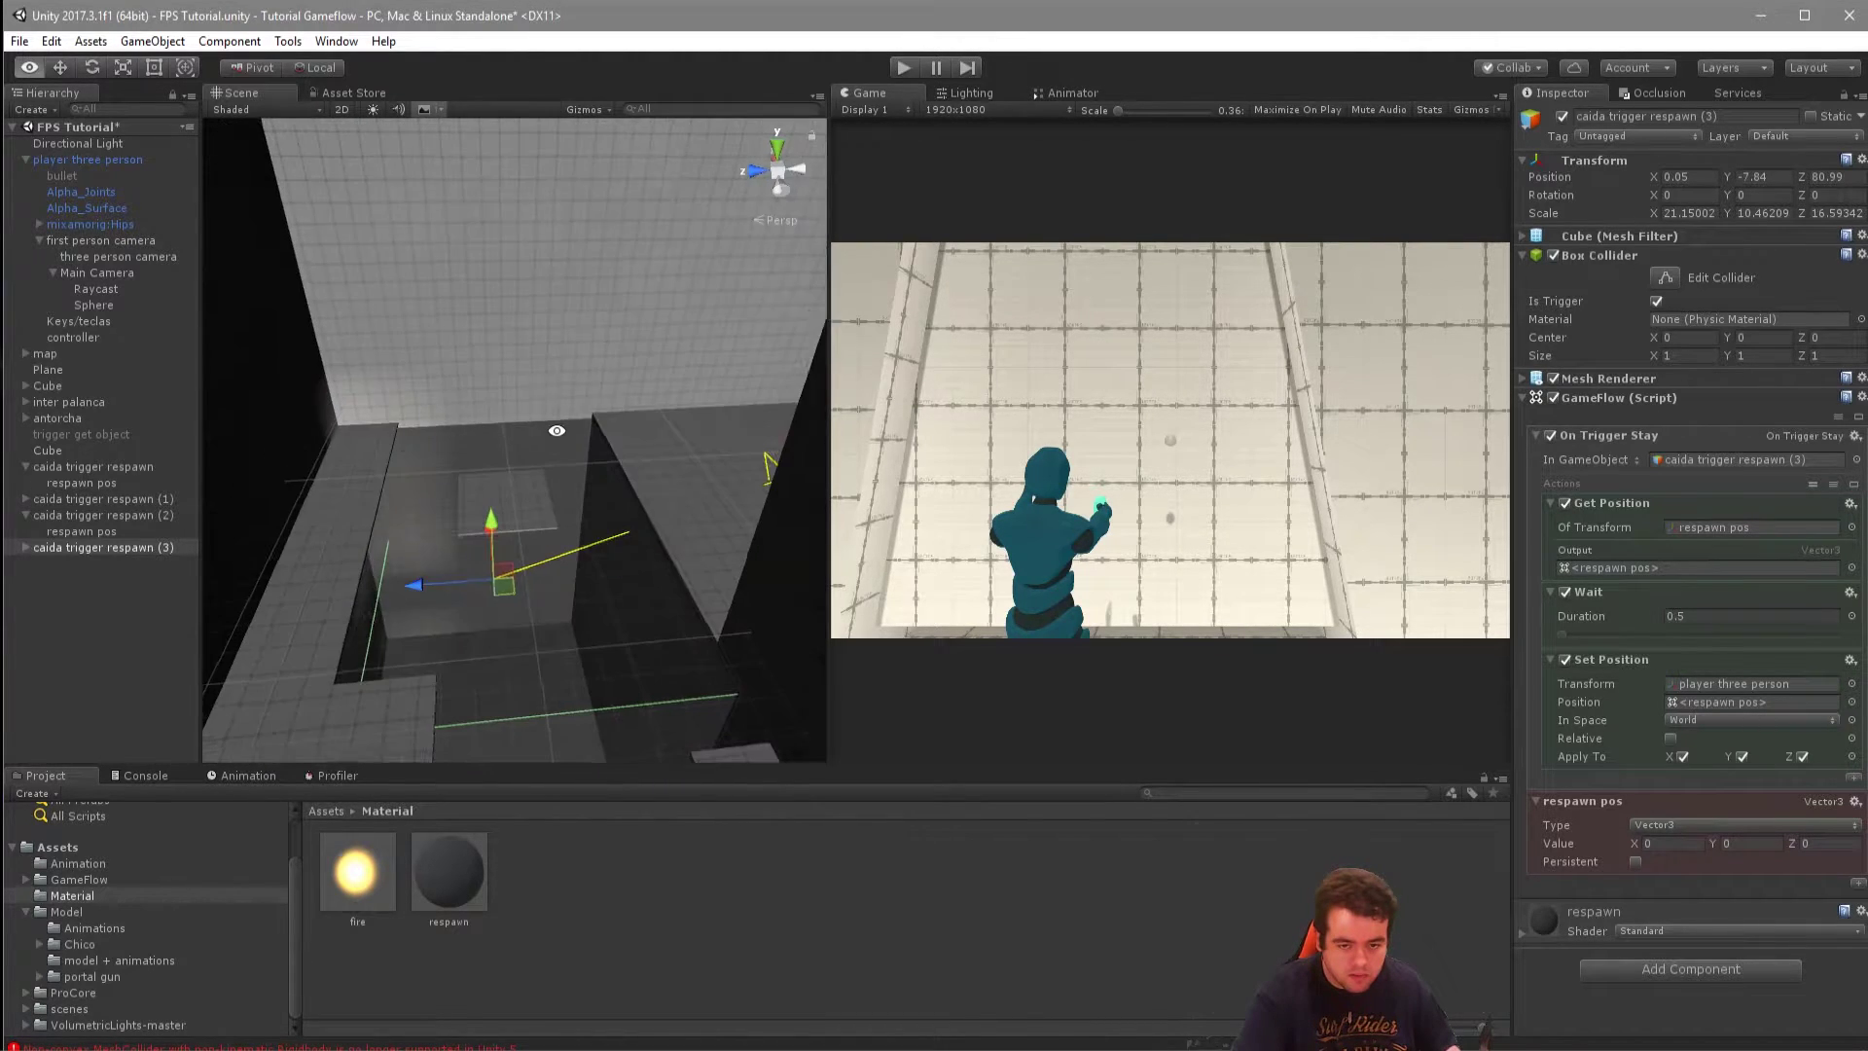
Raise the new trigger's respawn pos slightly, to 0, 0.593, -0.572.
left_click(26, 547)
left_click(82, 563)
mouse_move(521, 558)
left_mouse_down("alt")
mouse_move(454, 443)
mouse_move(454, 461)
mouse_move(496, 440)
left_mouse_up("alt")
left_click_drag(589, 360, 582, 341)
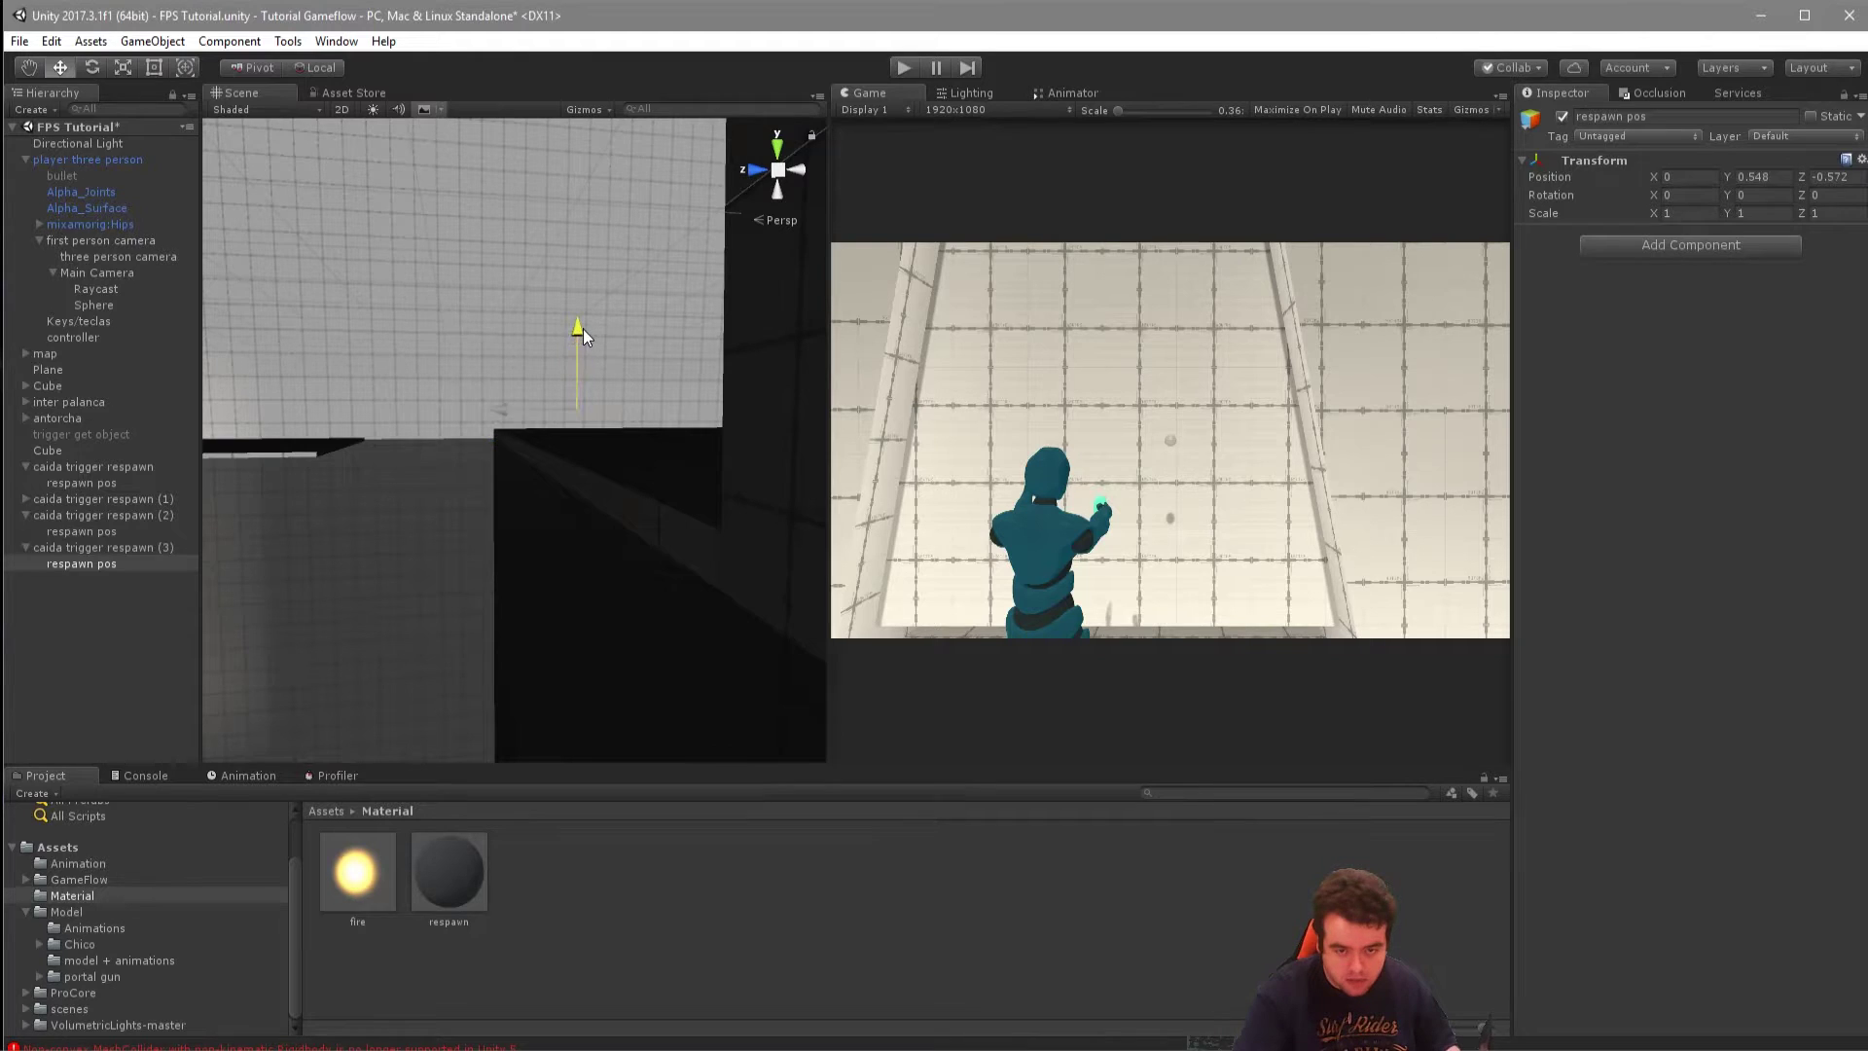
mouse_move(369, 453)
left_mouse_down("alt")
mouse_move(611, 514)
mouse_move(599, 528)
left_mouse_up("alt")
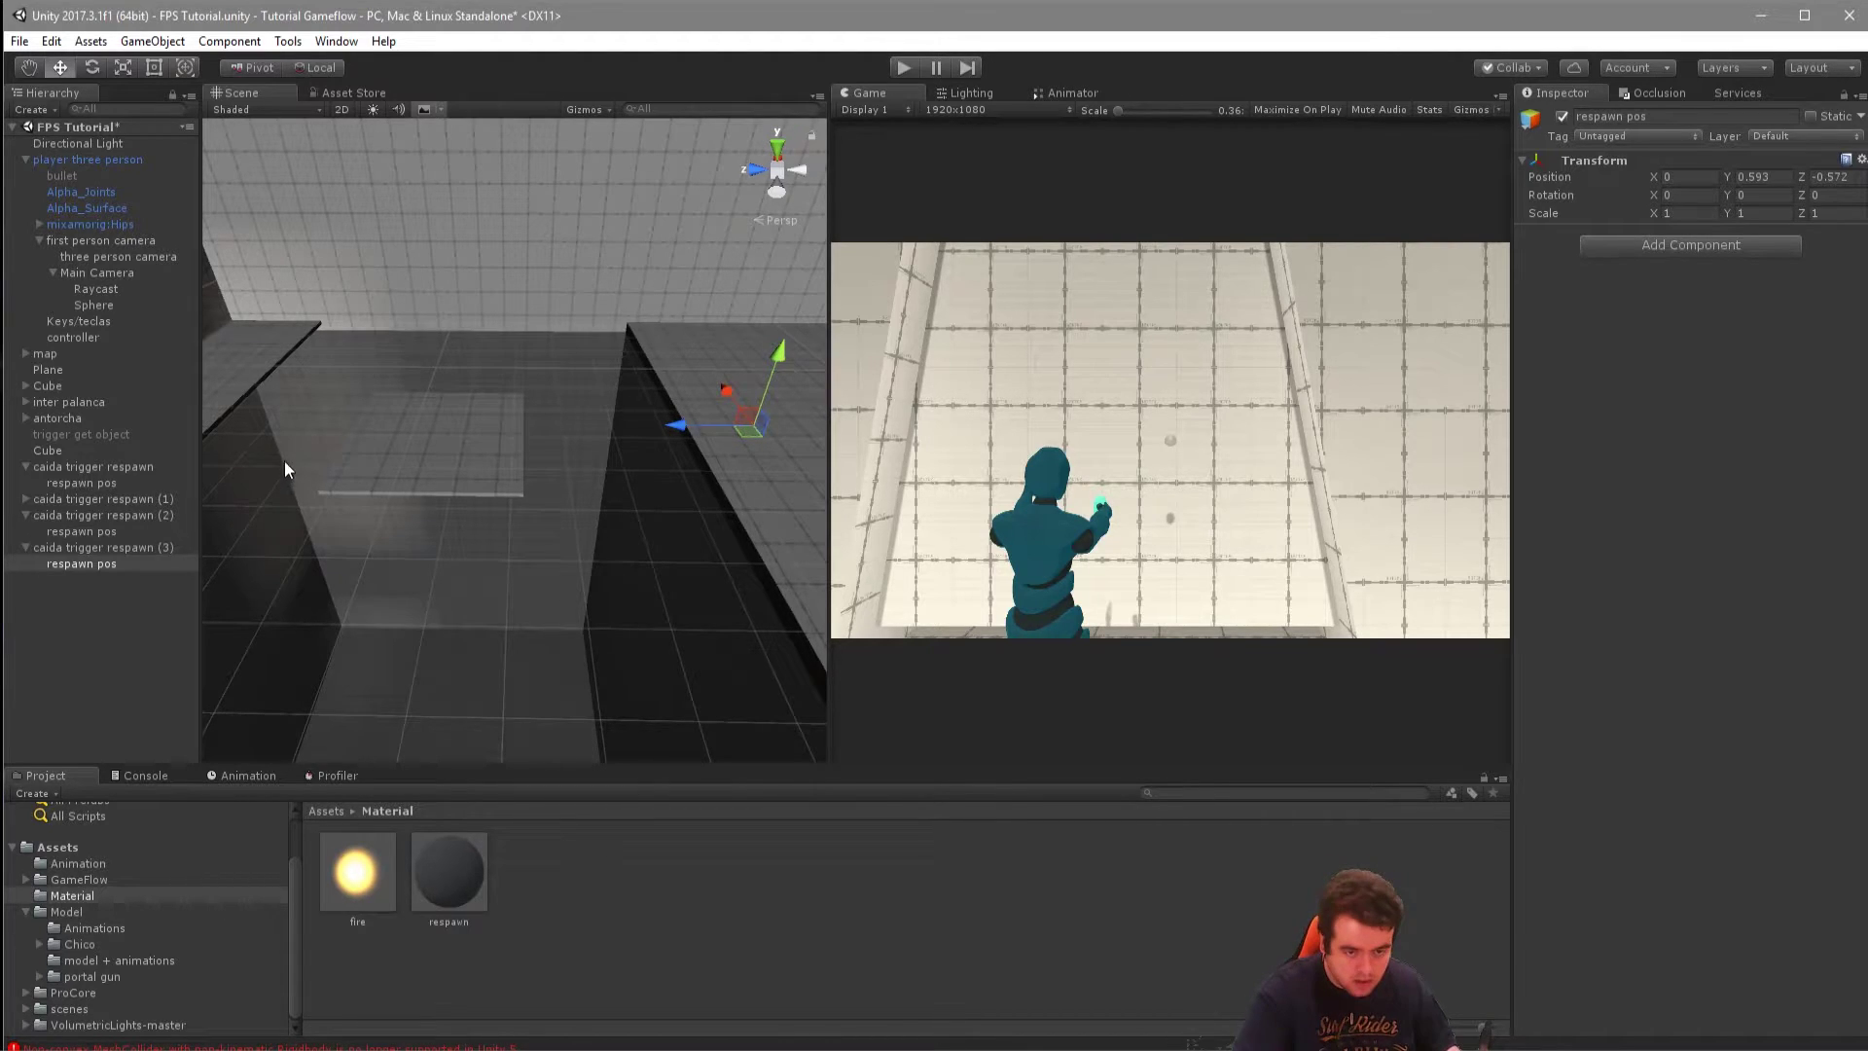
Orbit and pan the view to inspect the respawn point against the surrounding platforms.
right_click_drag(273, 491, 343, 99)
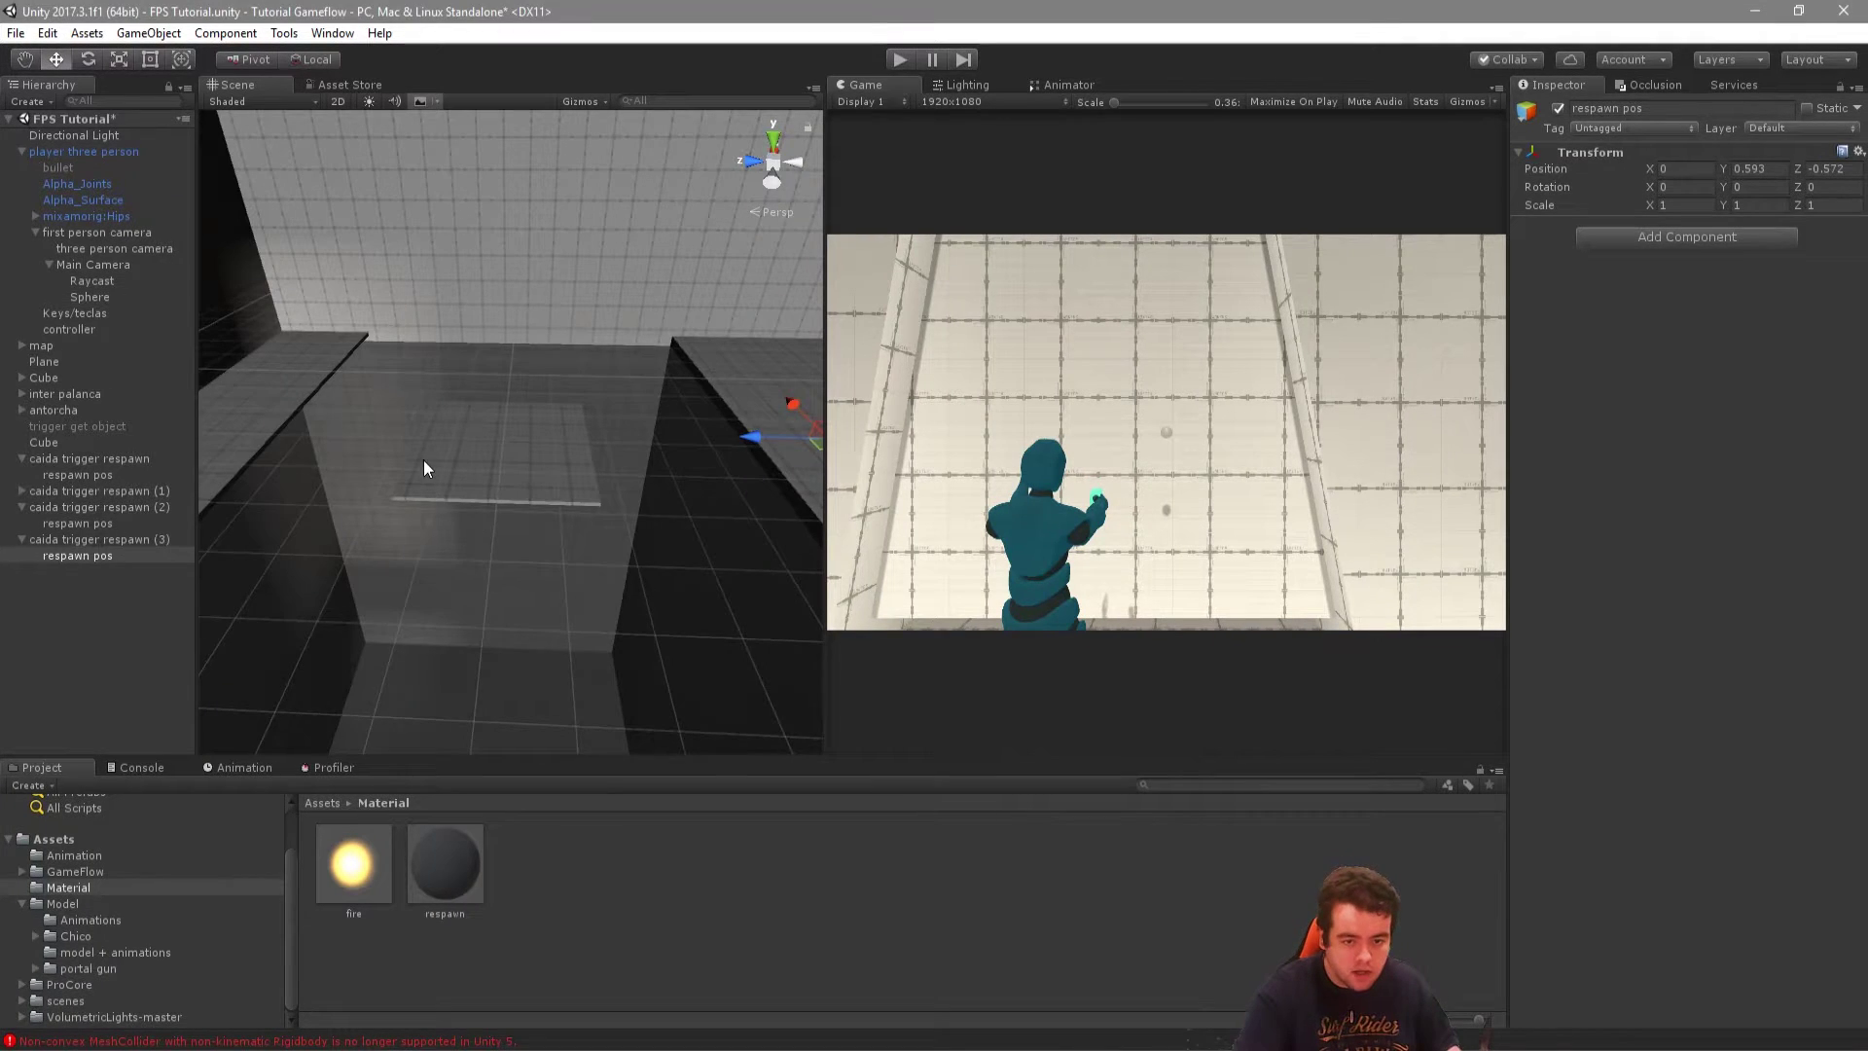
mouse_move(423, 459)
right_mouse_down()
mouse_move(457, 530)
mouse_move(517, 458)
right_mouse_up()
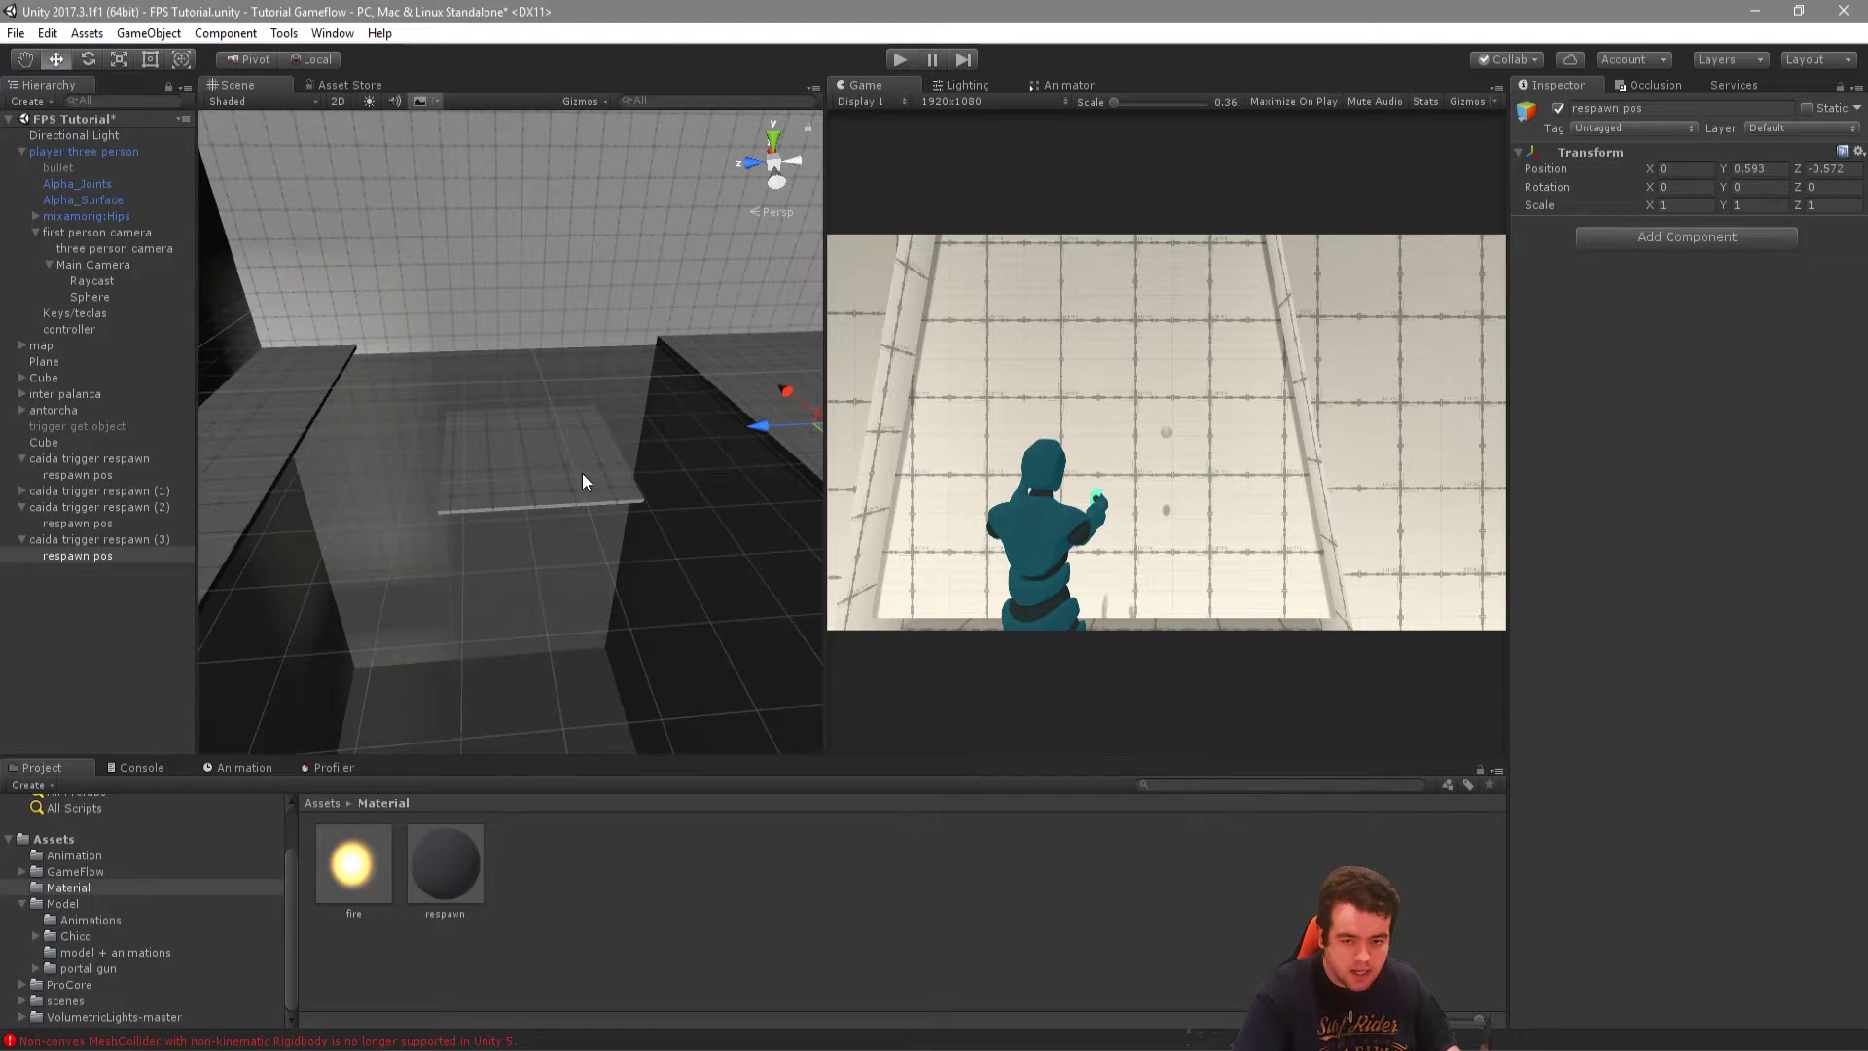
key("f")
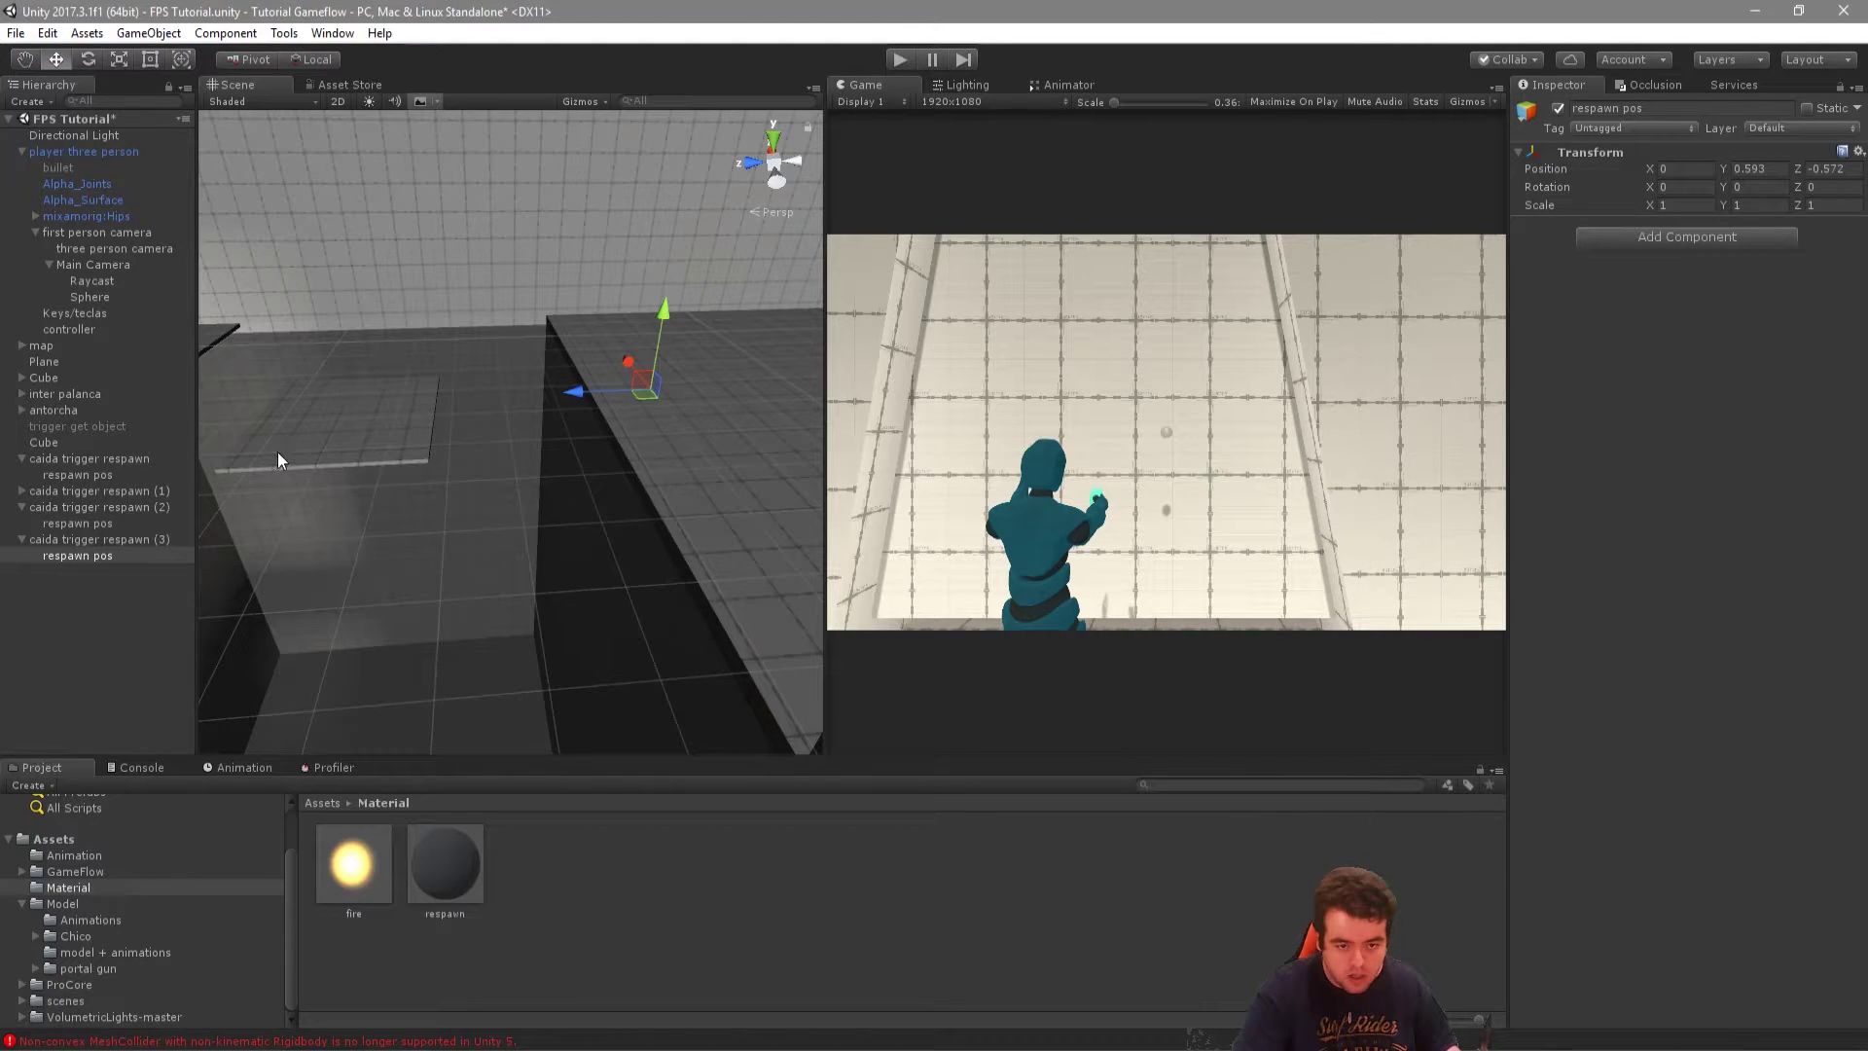
middle_click_drag(286, 401, 392, 413)
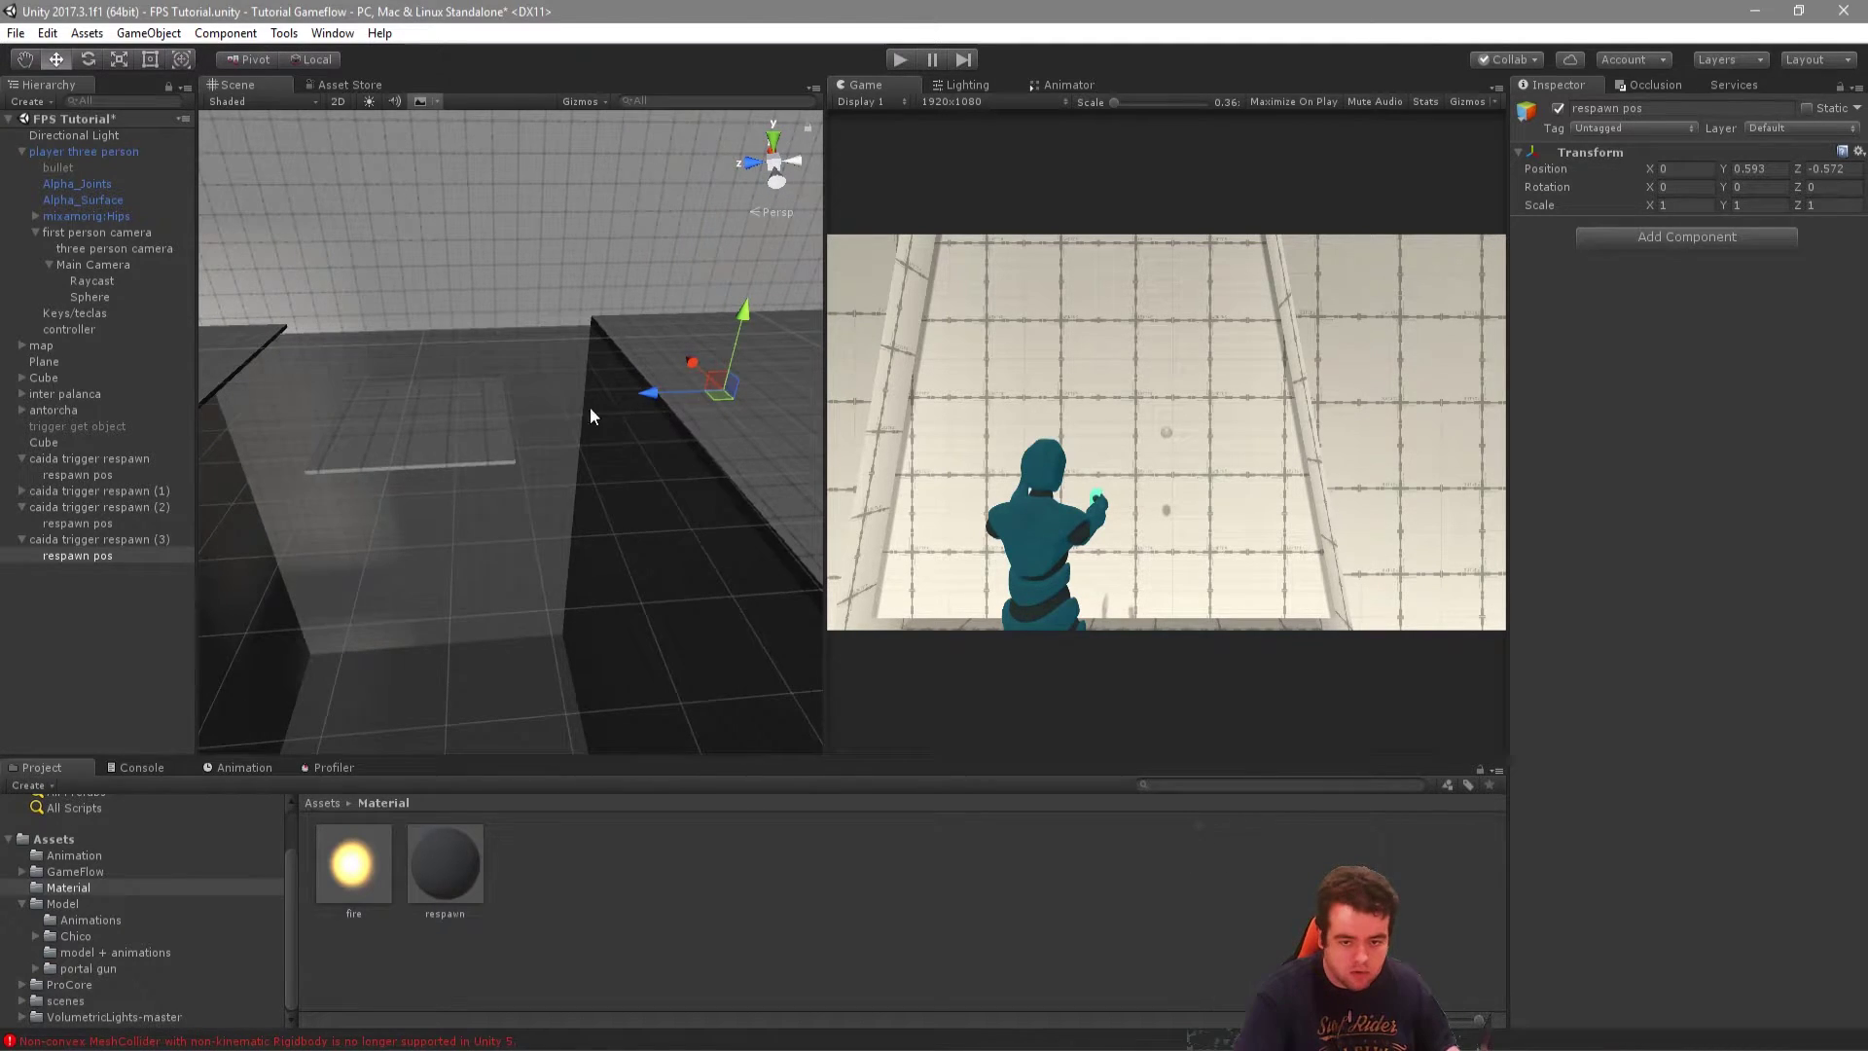
right_click_drag(589, 406, 486, 426)
right_click_drag(605, 422, 729, 410)
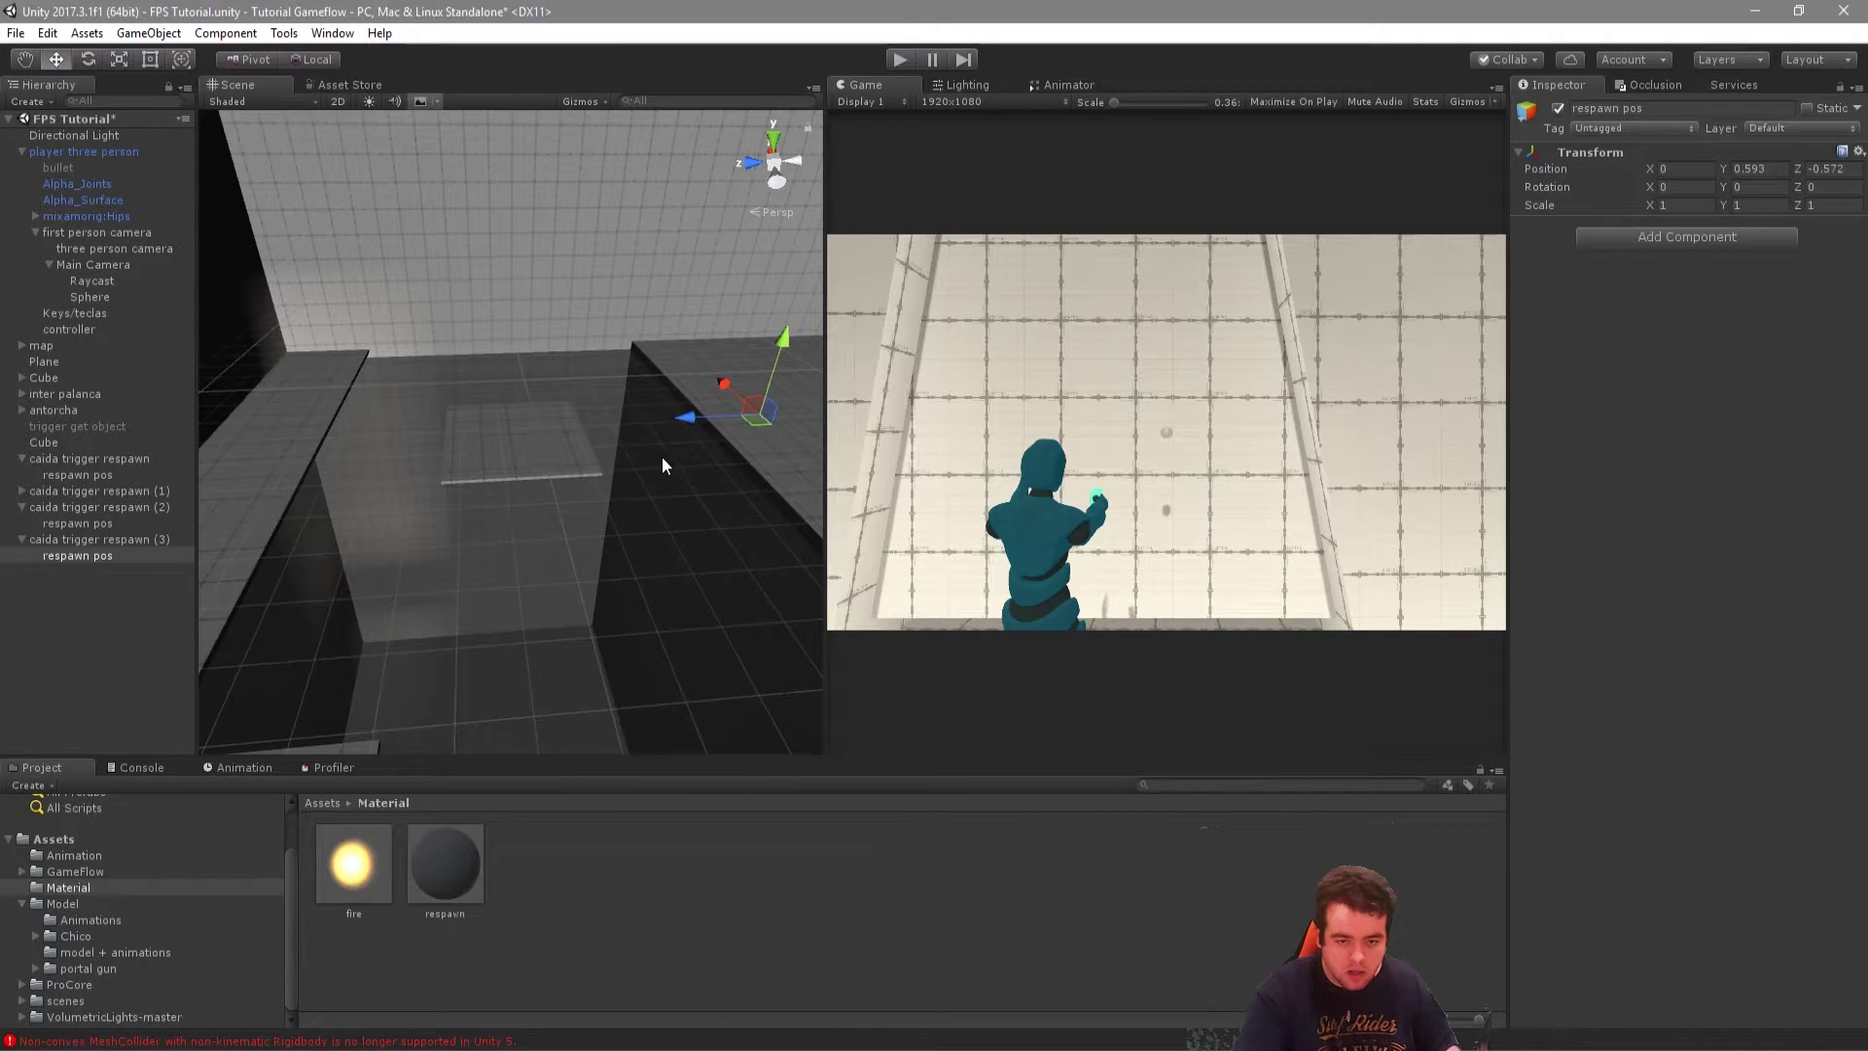
right_click_drag(712, 406, 747, 411)
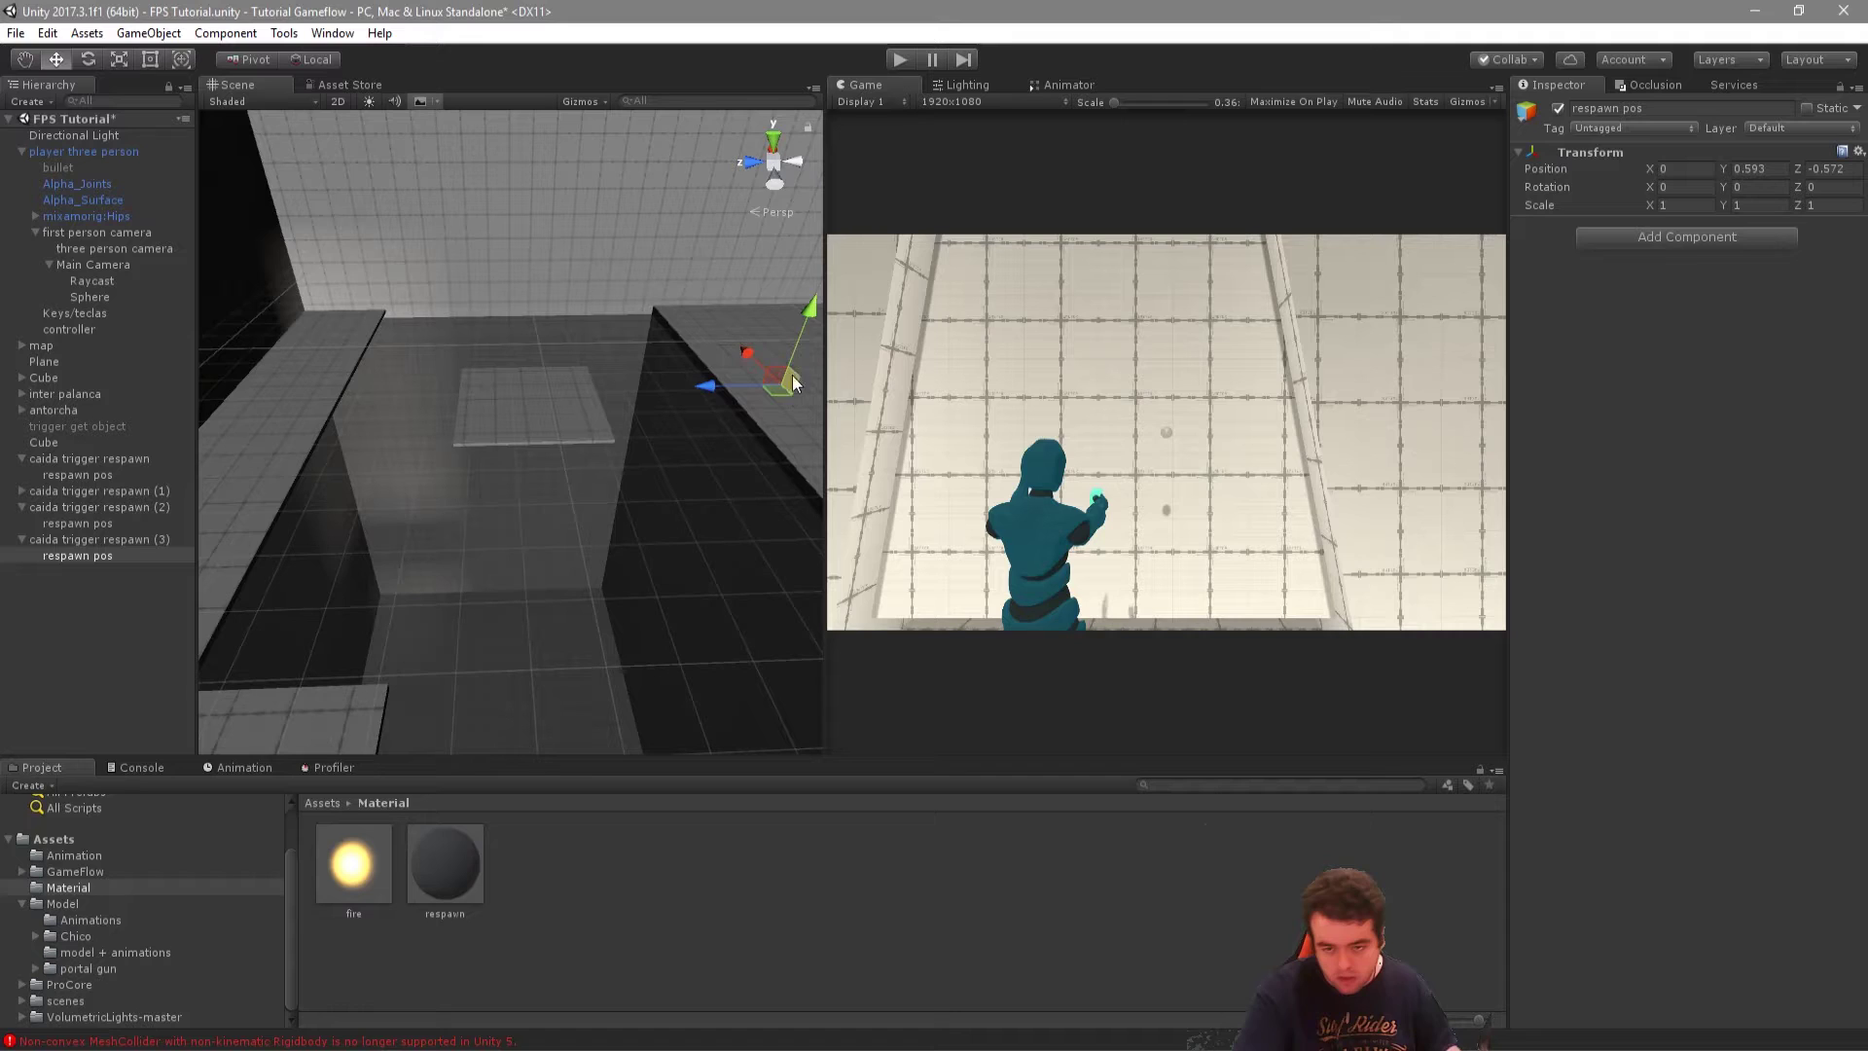
middle_click_drag(249, 395, 295, 424)
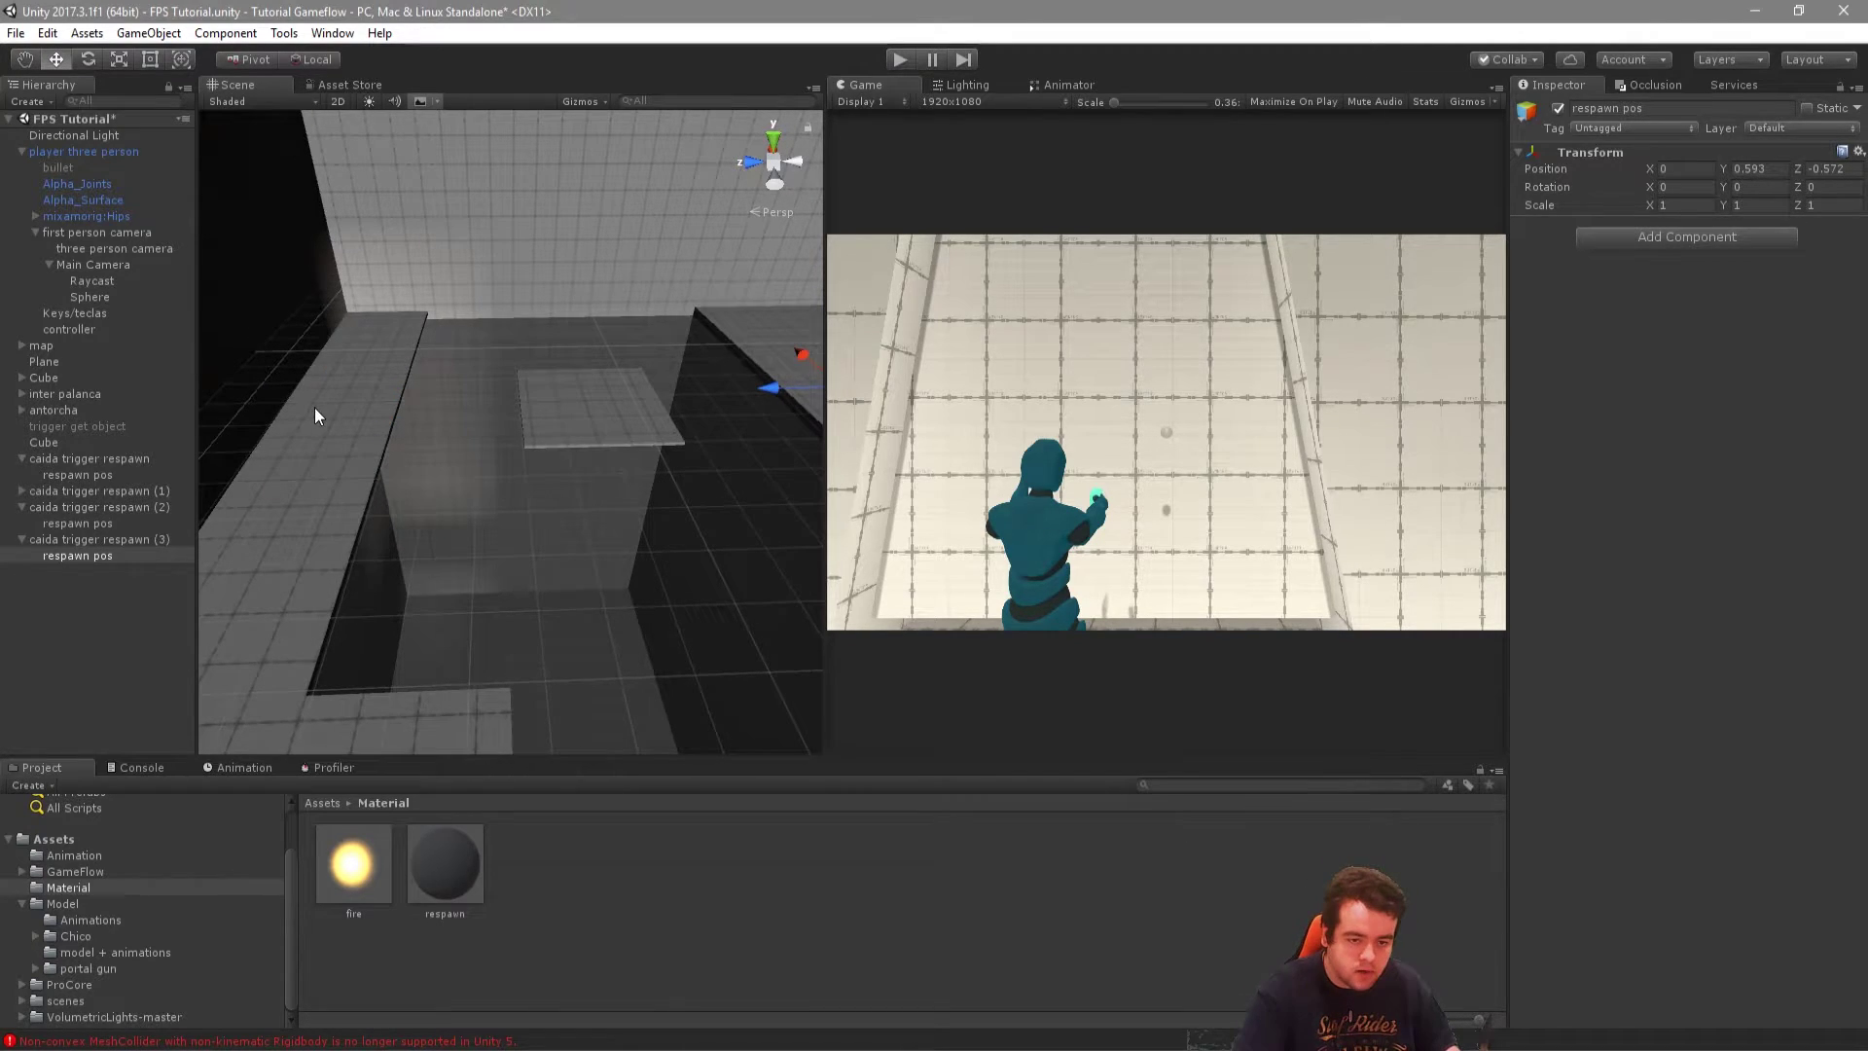
left_click_drag(555, 416, 553, 483, "alt")
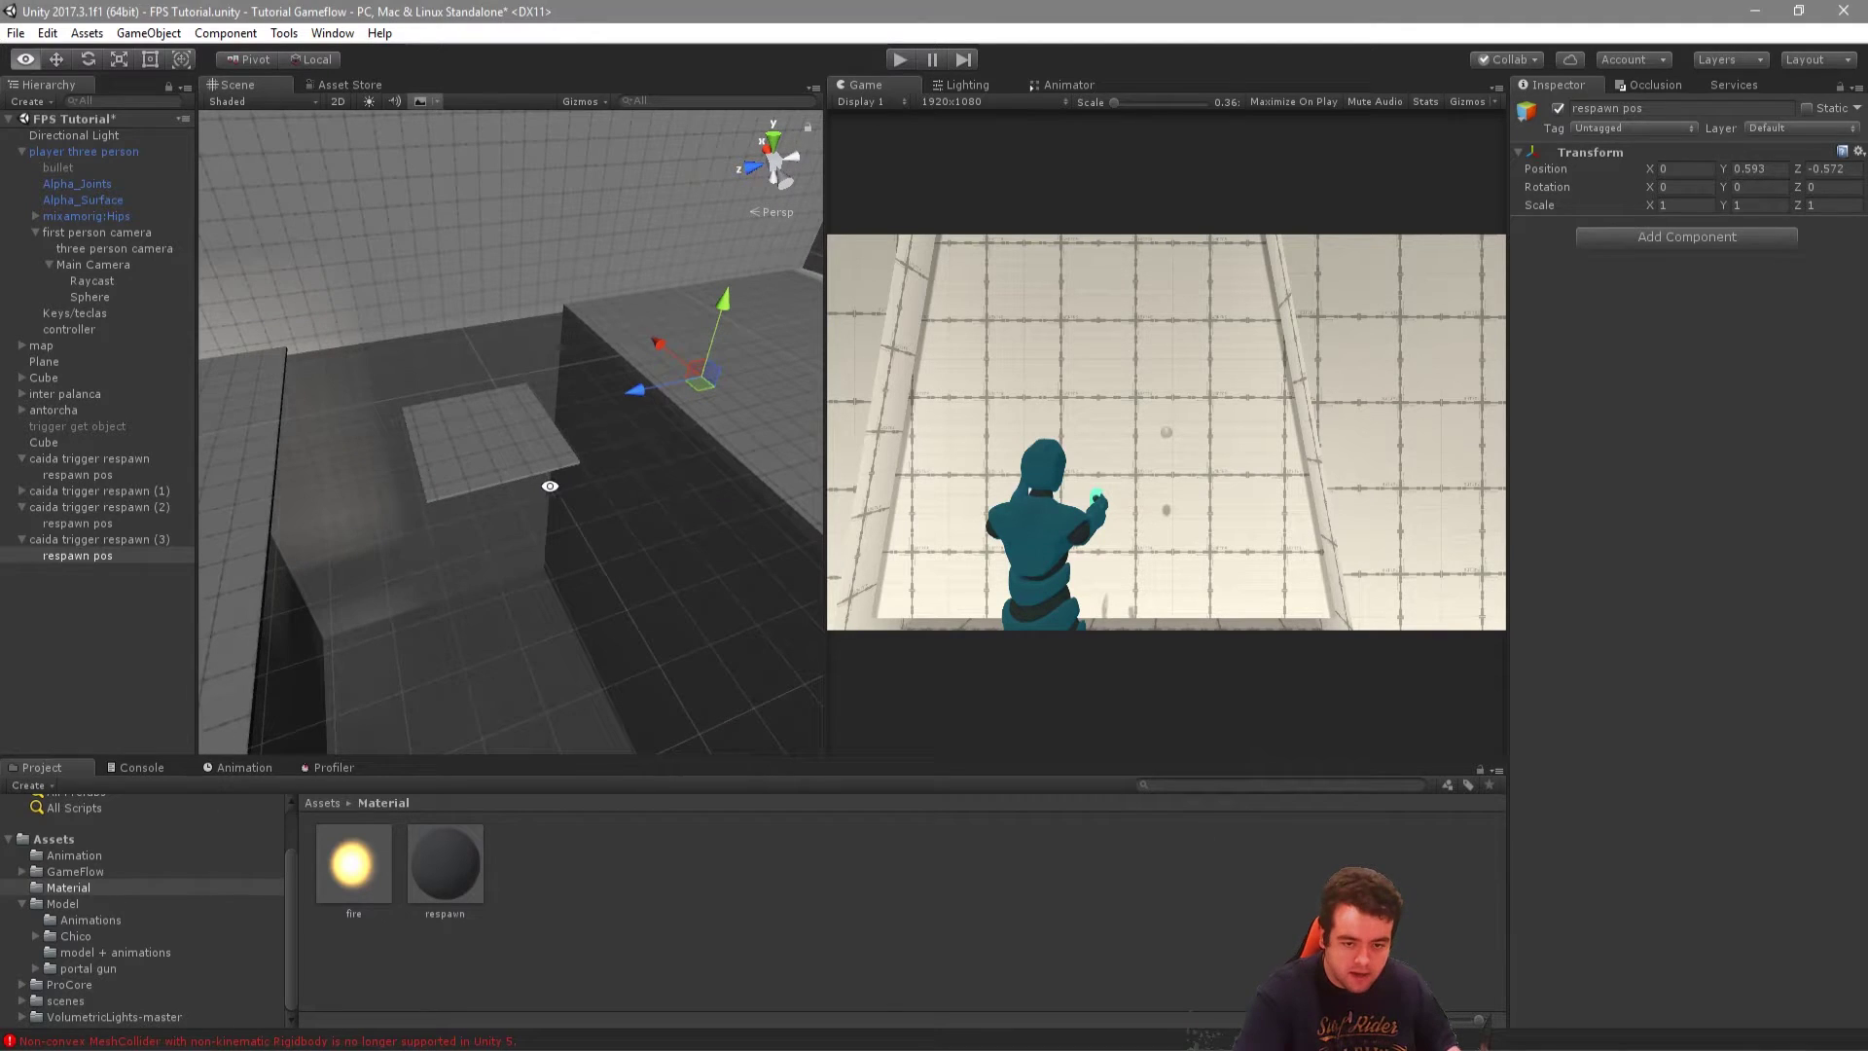
left_click_drag(557, 528, 378, 524, "alt")
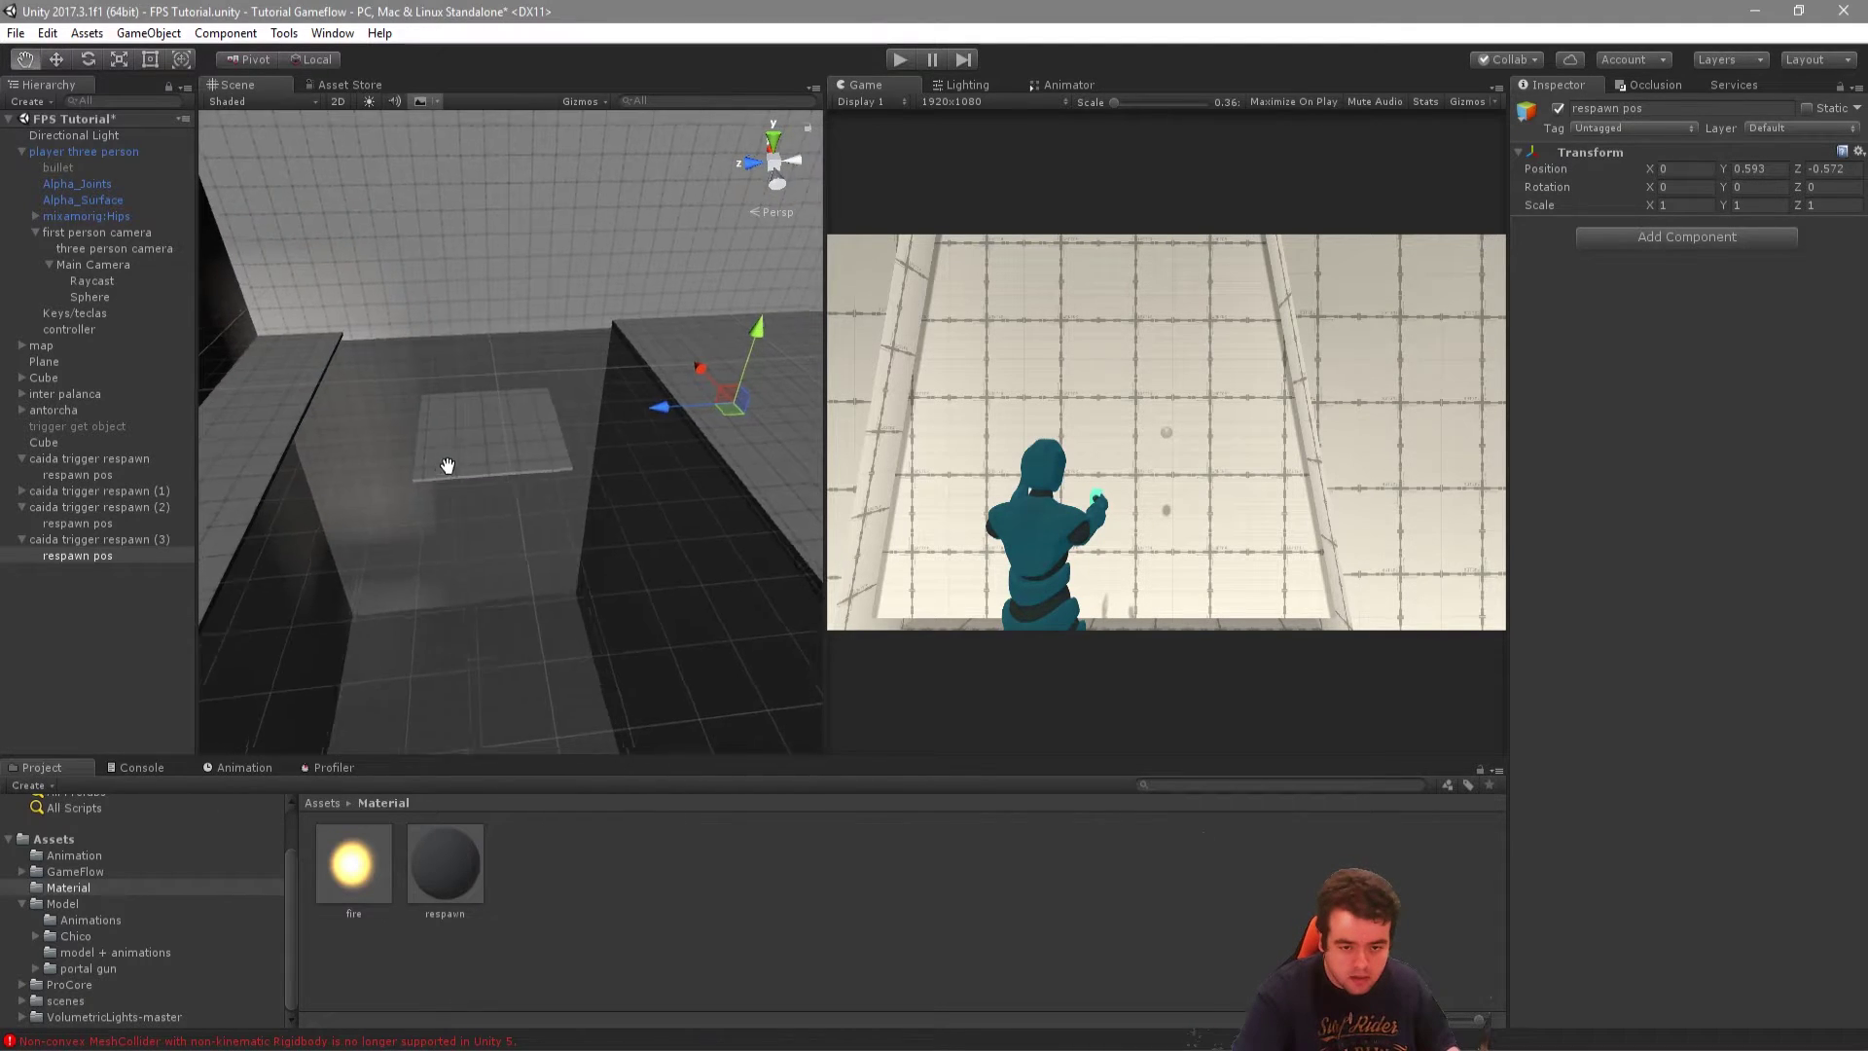
left_click(513, 412)
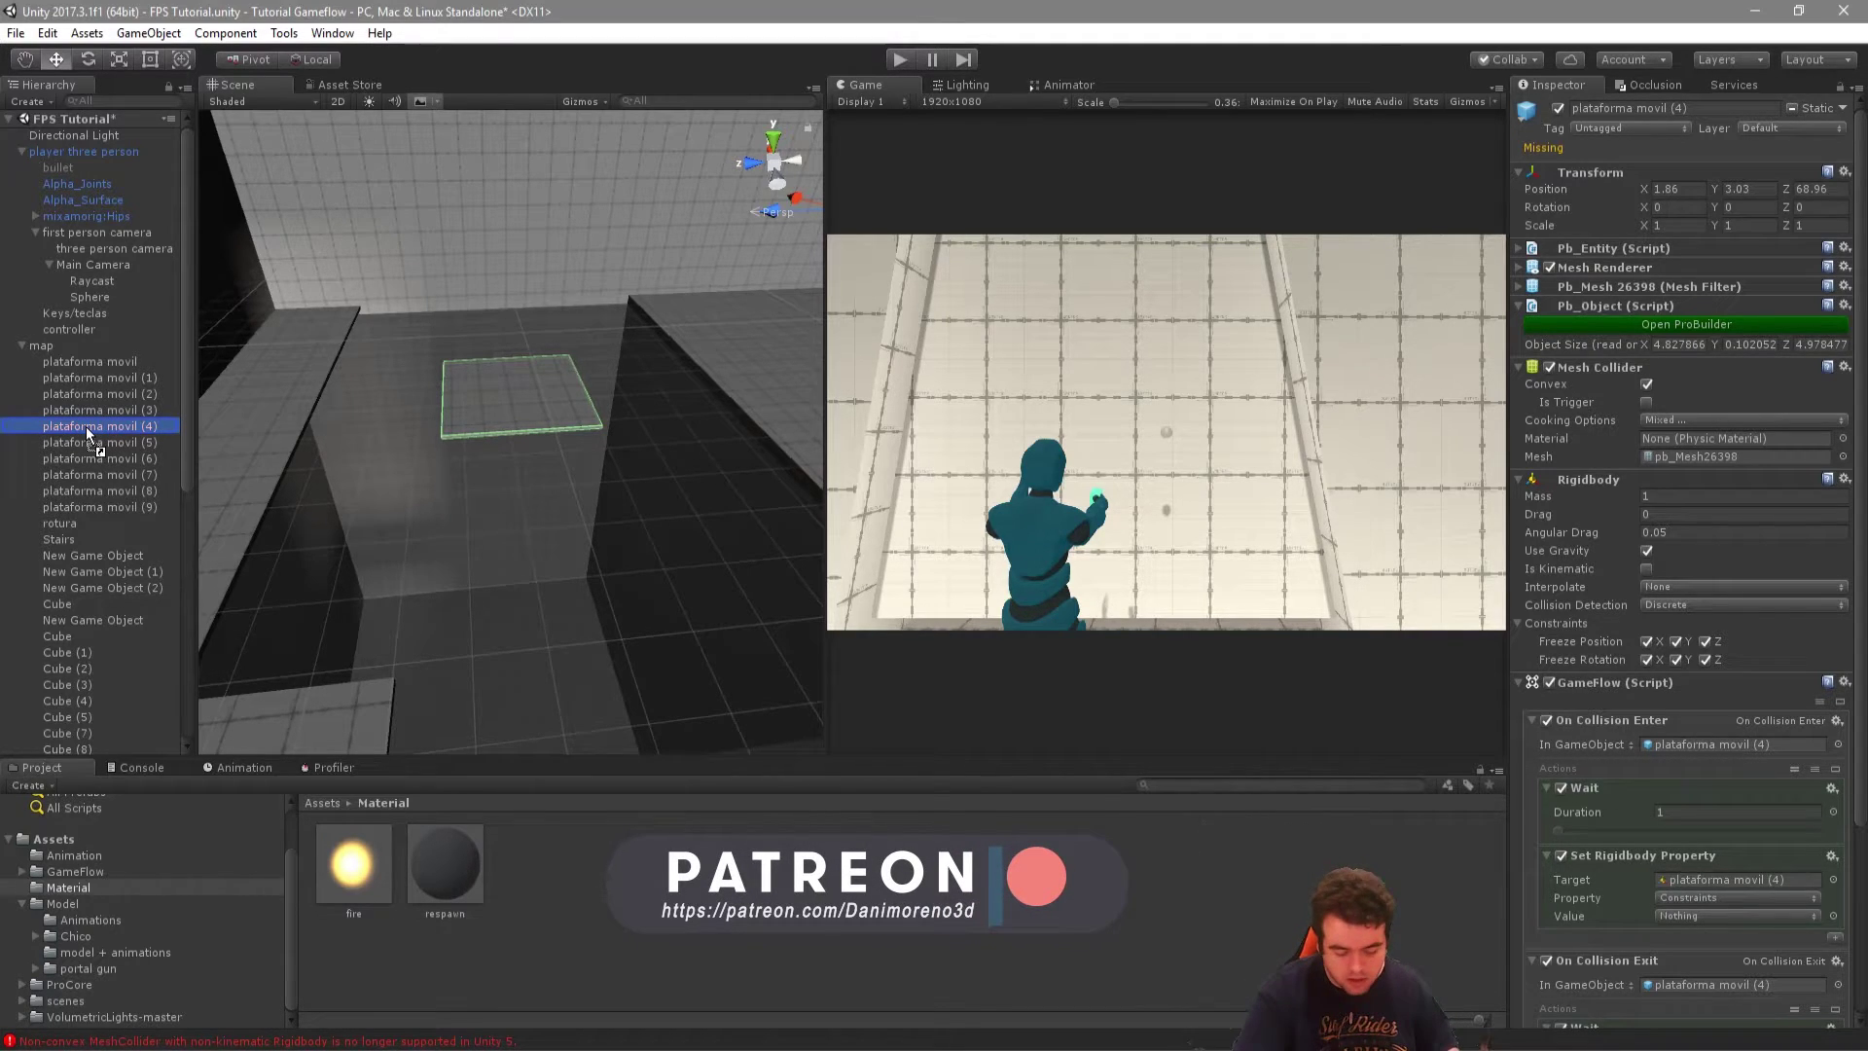
Drag plataforma movil (4) into the Material folder to make it a prefab asset.
left_click_drag(149, 411, 591, 843)
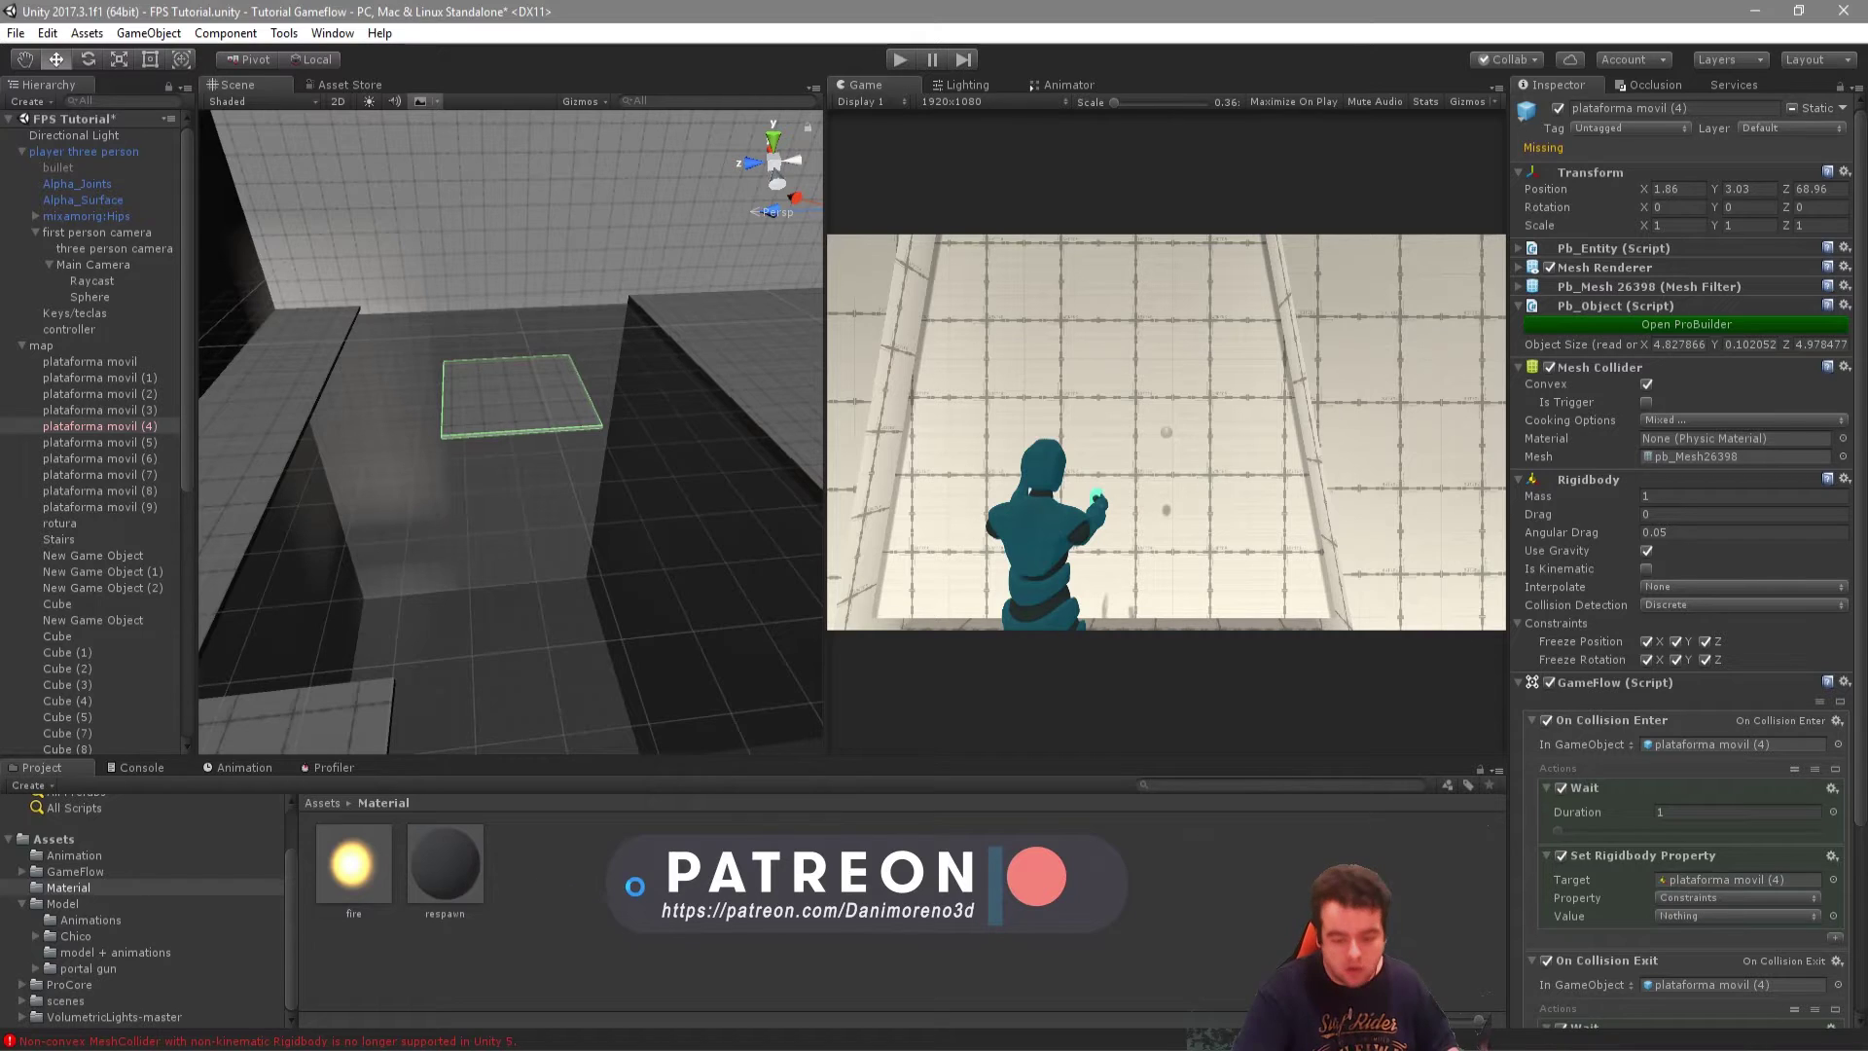
left_click_drag(621, 881, 634, 882)
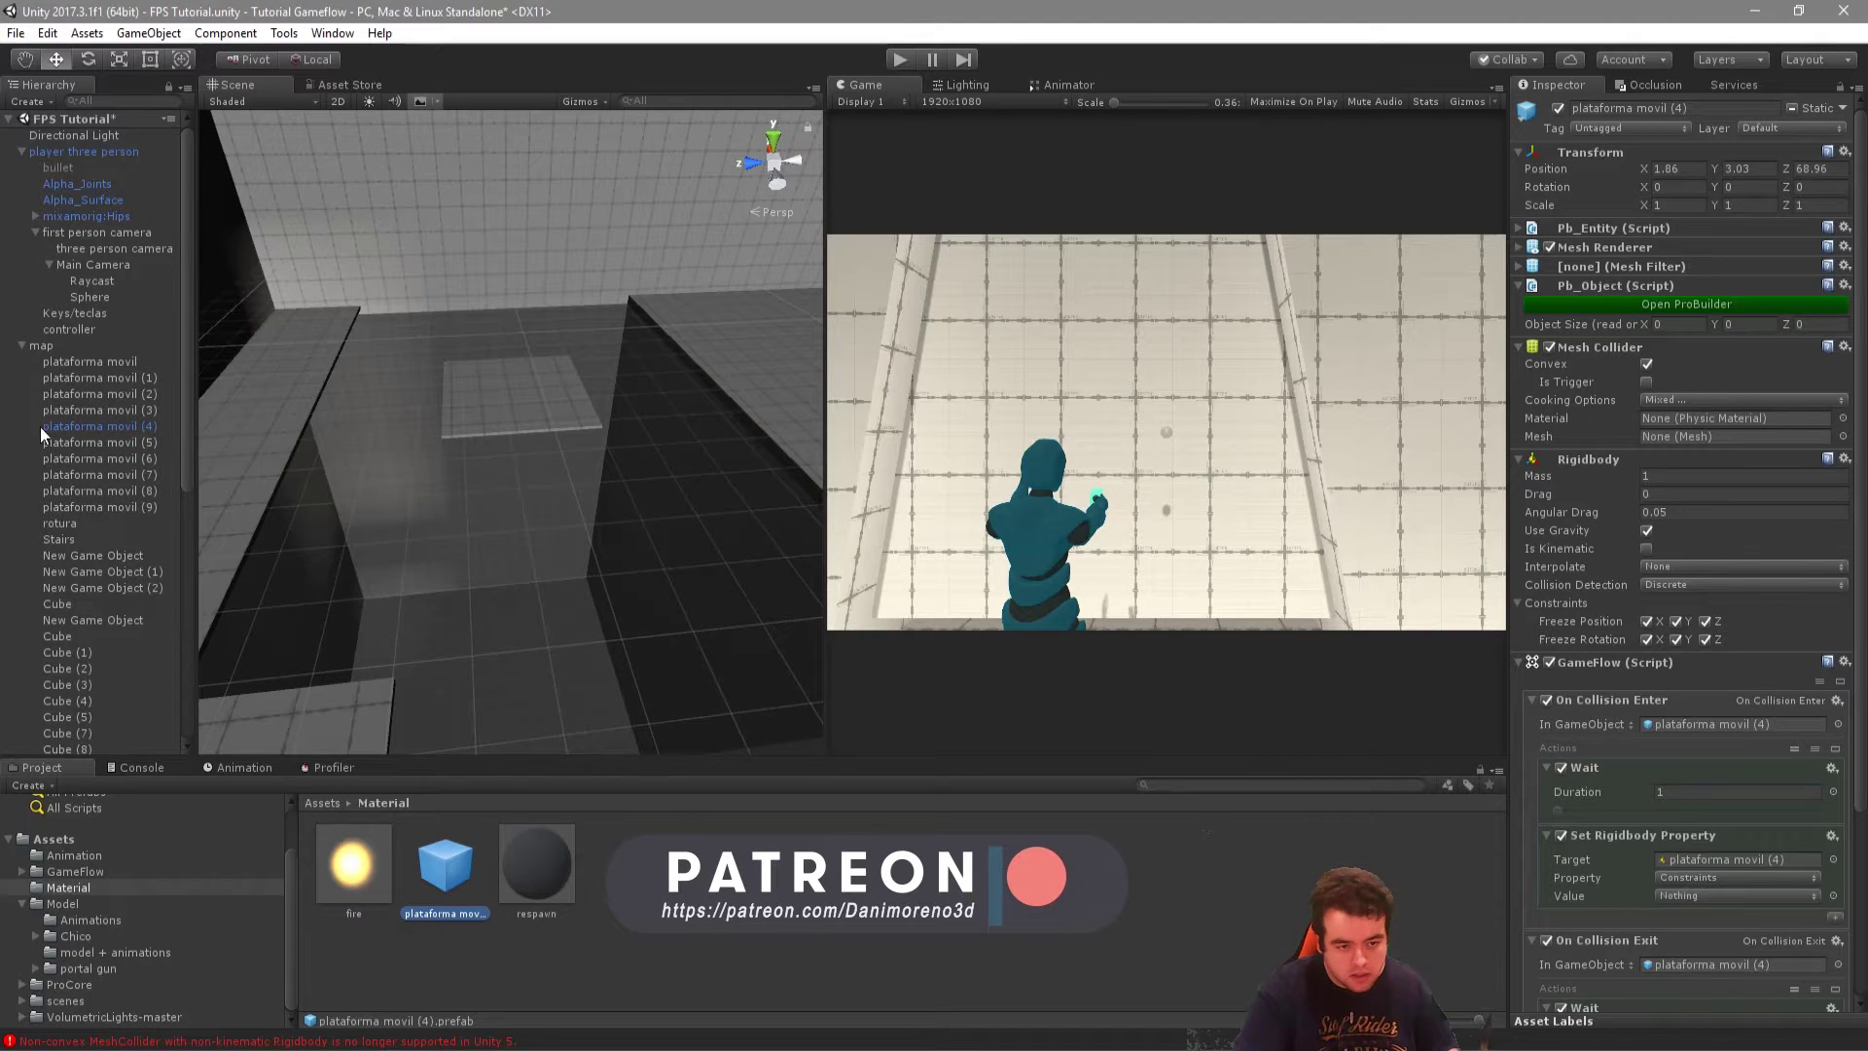
left_click(21, 345)
left_click(21, 345)
Check the new platform prefab asset, then select the newest trigger's respawn pos.
left_click(105, 425)
scroll(1640, 772, "down", 4)
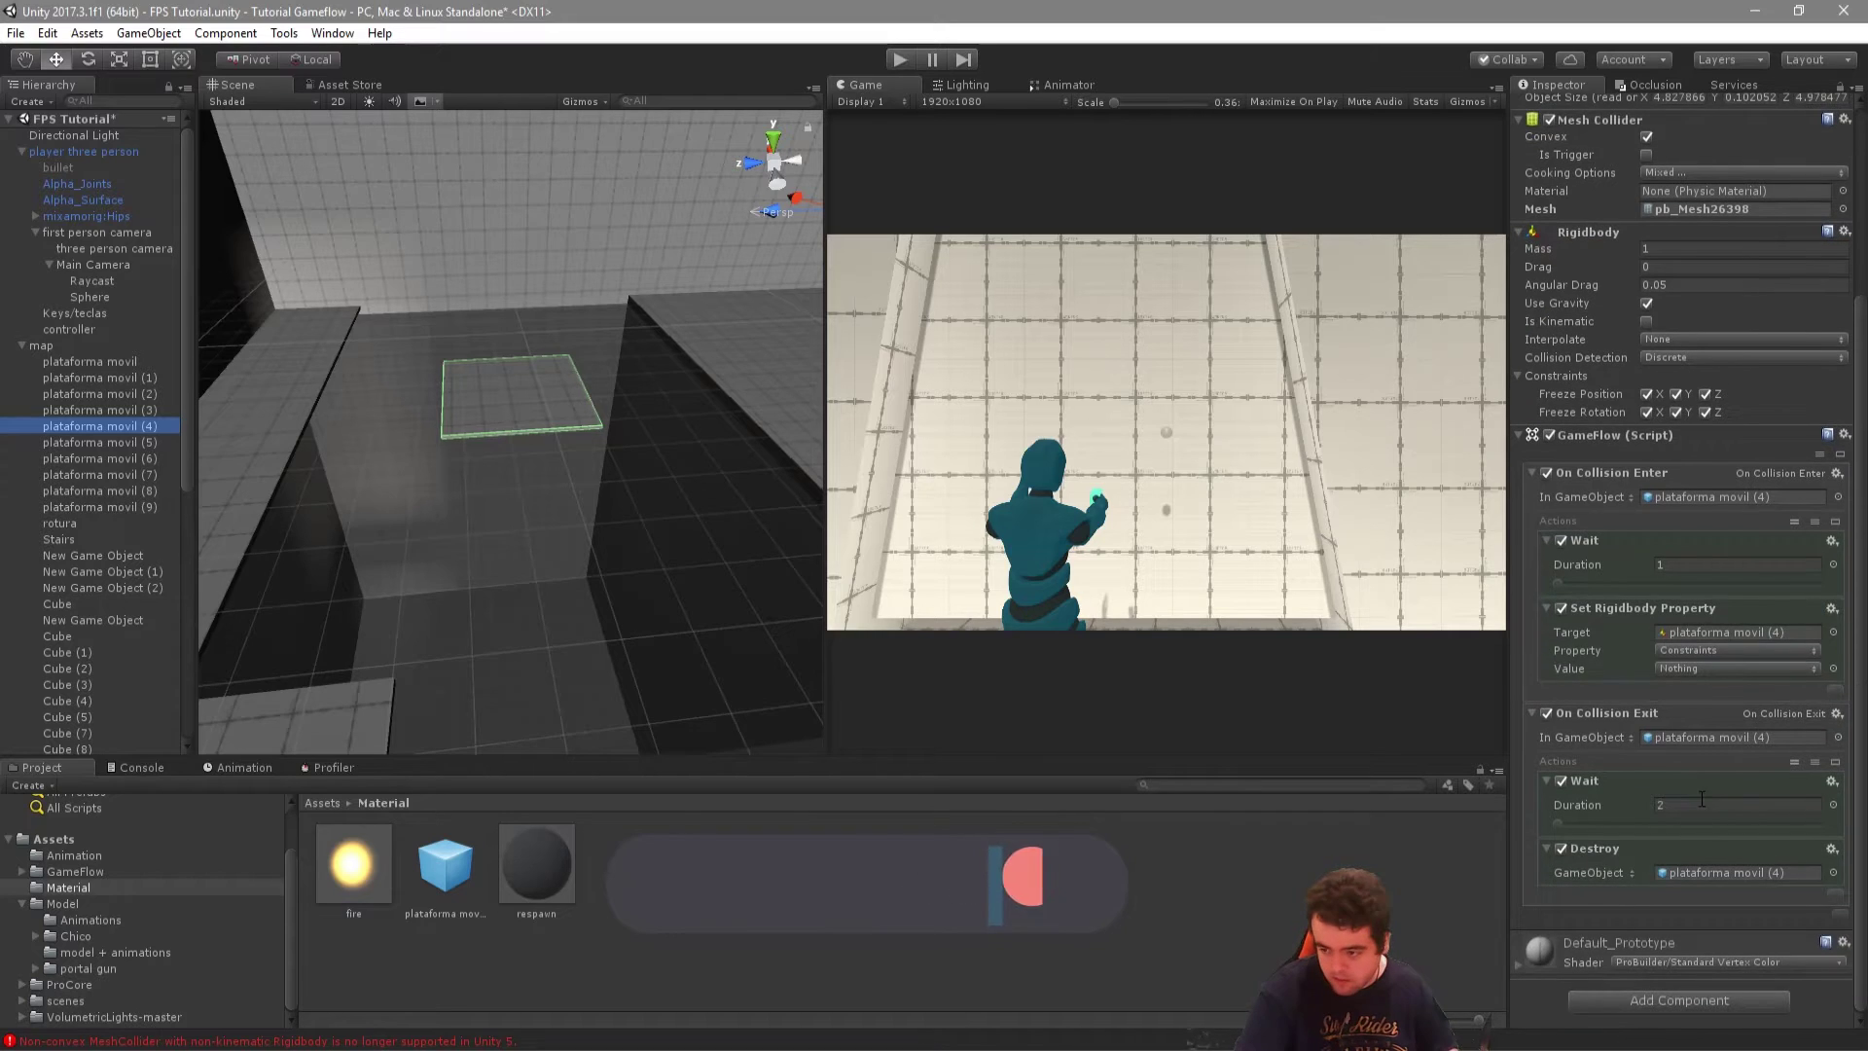
left_click(445, 864)
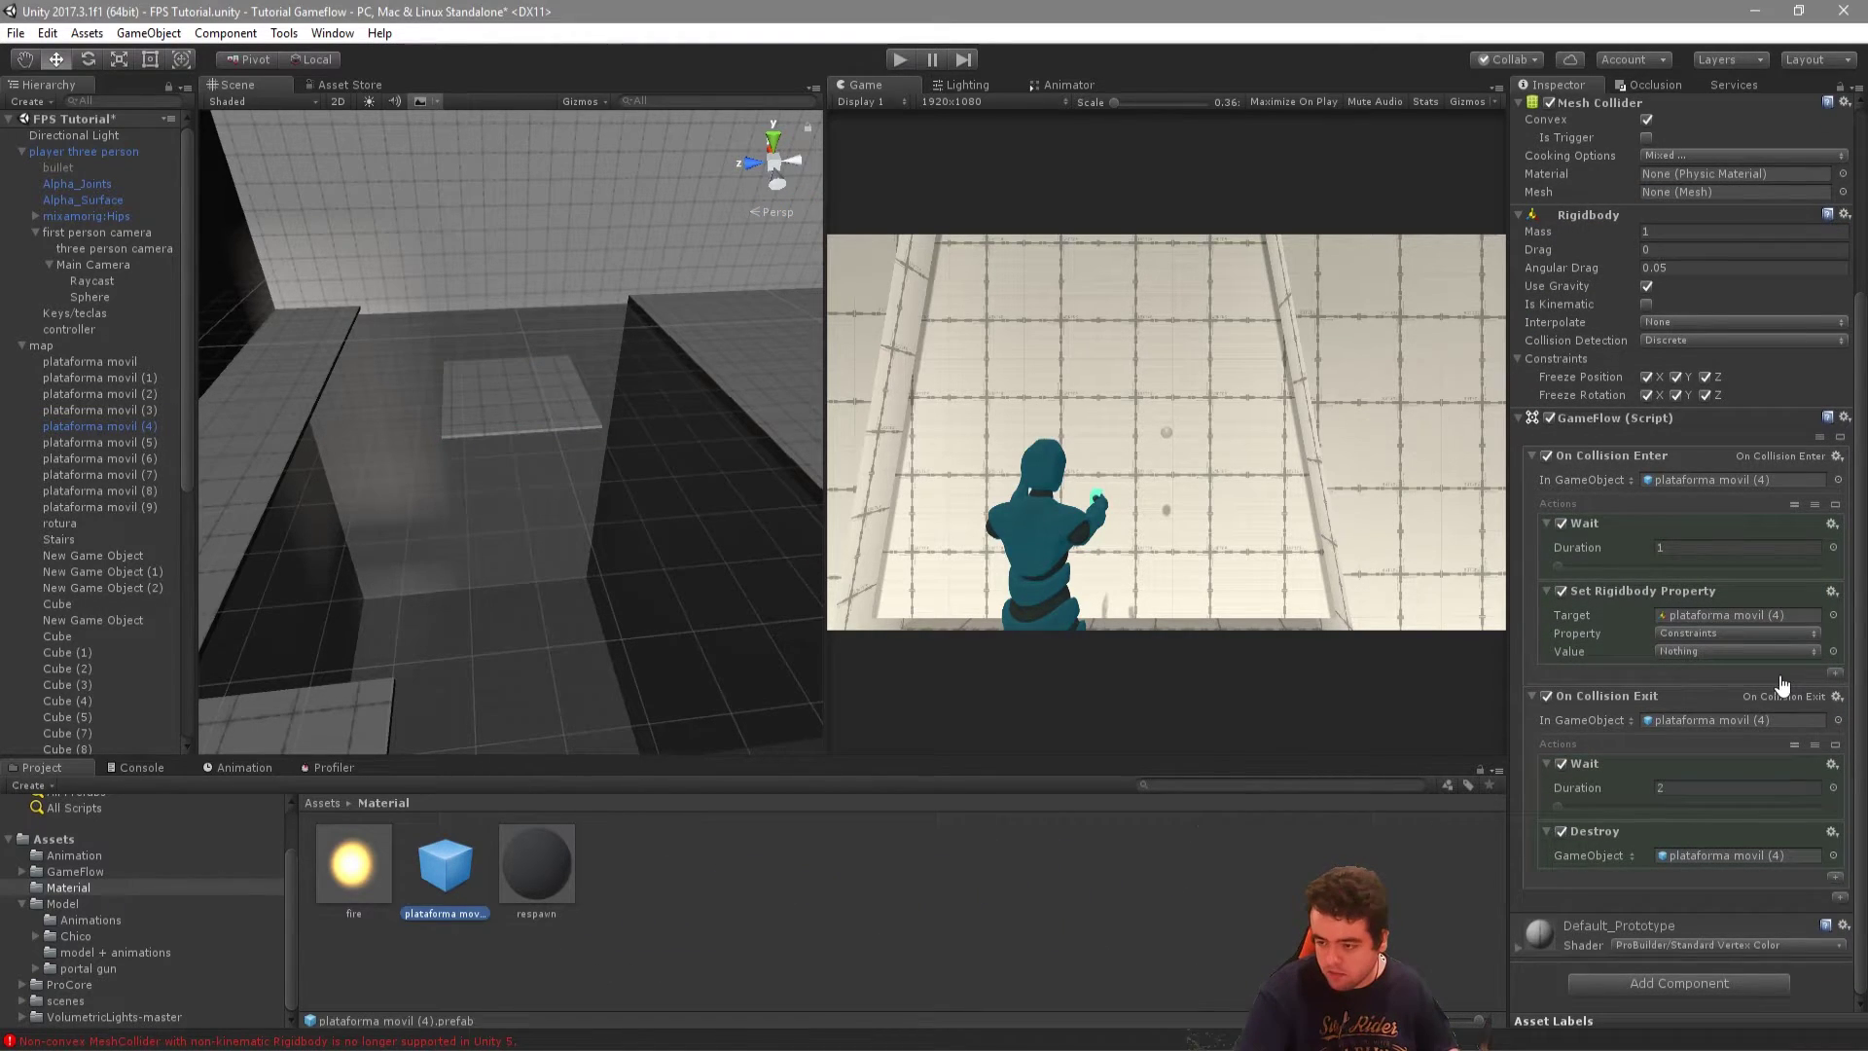
left_click(21, 346)
left_click(66, 555)
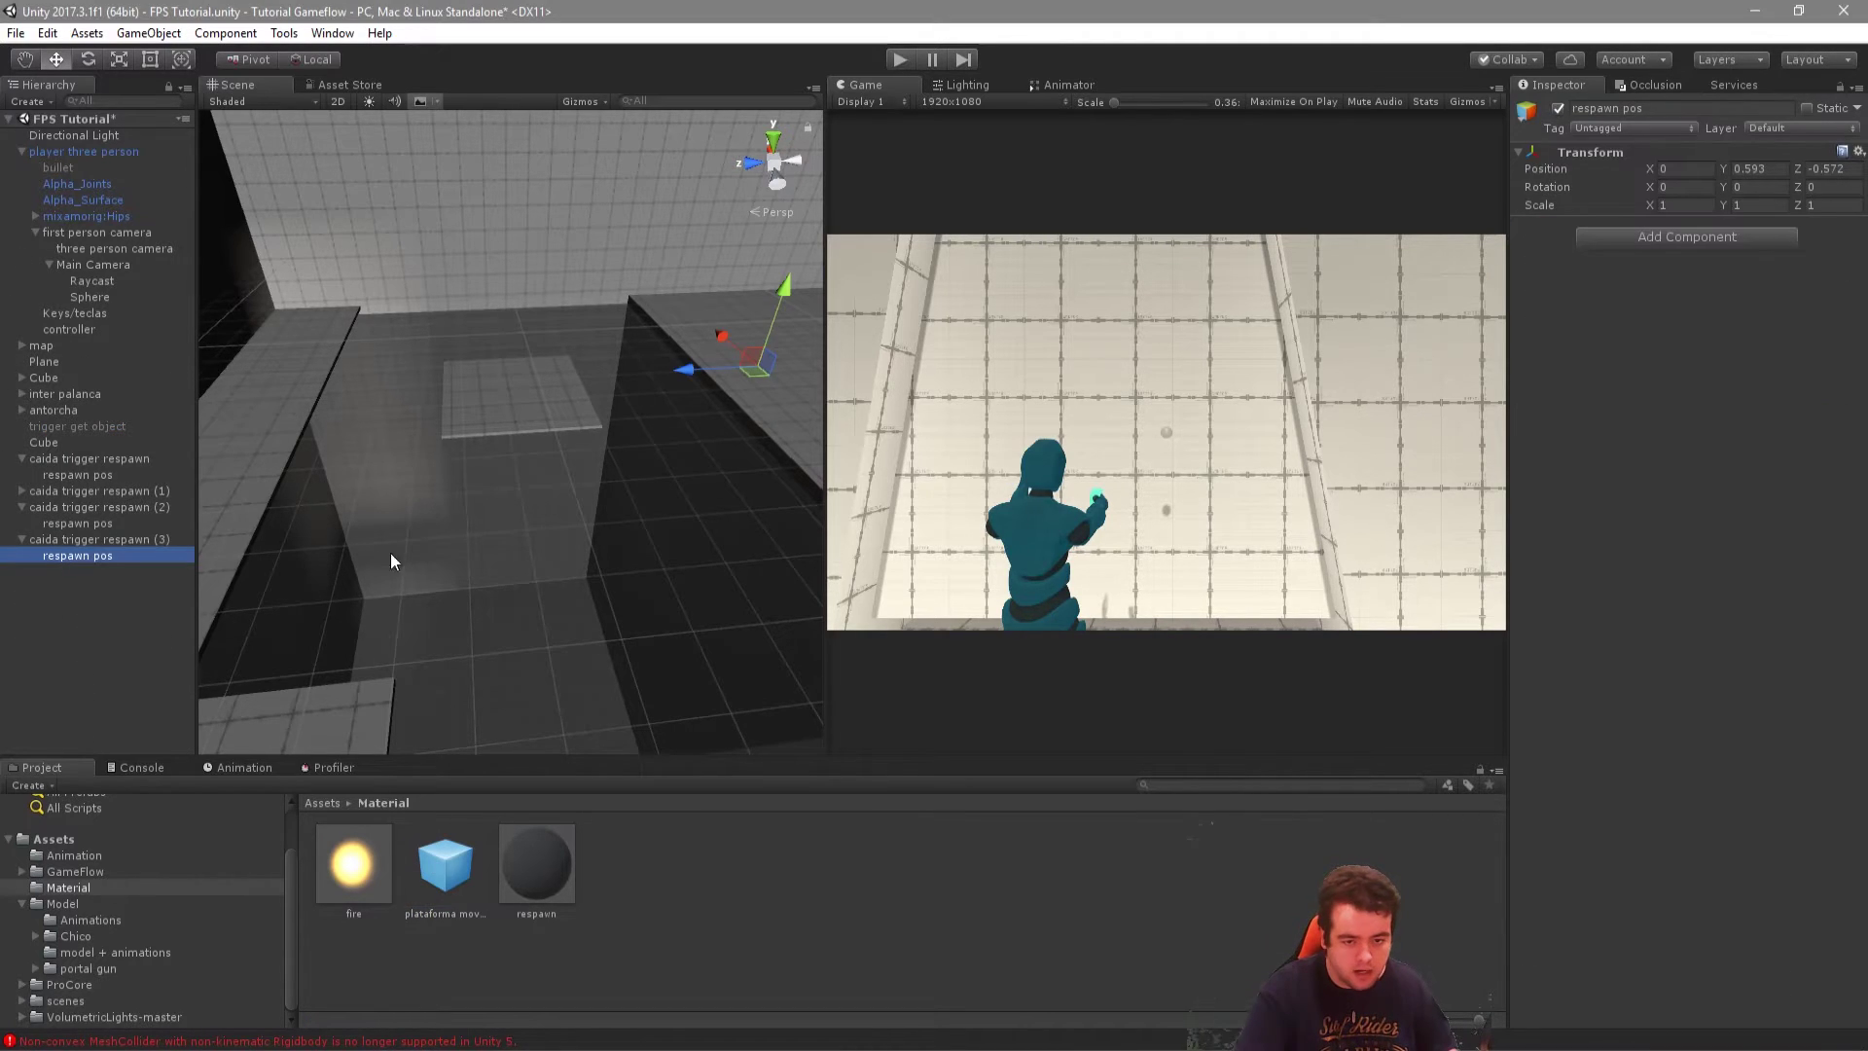
Add an If action with a Tag condition to caida trigger respawn (3) and move it to the top.
left_click(76, 540)
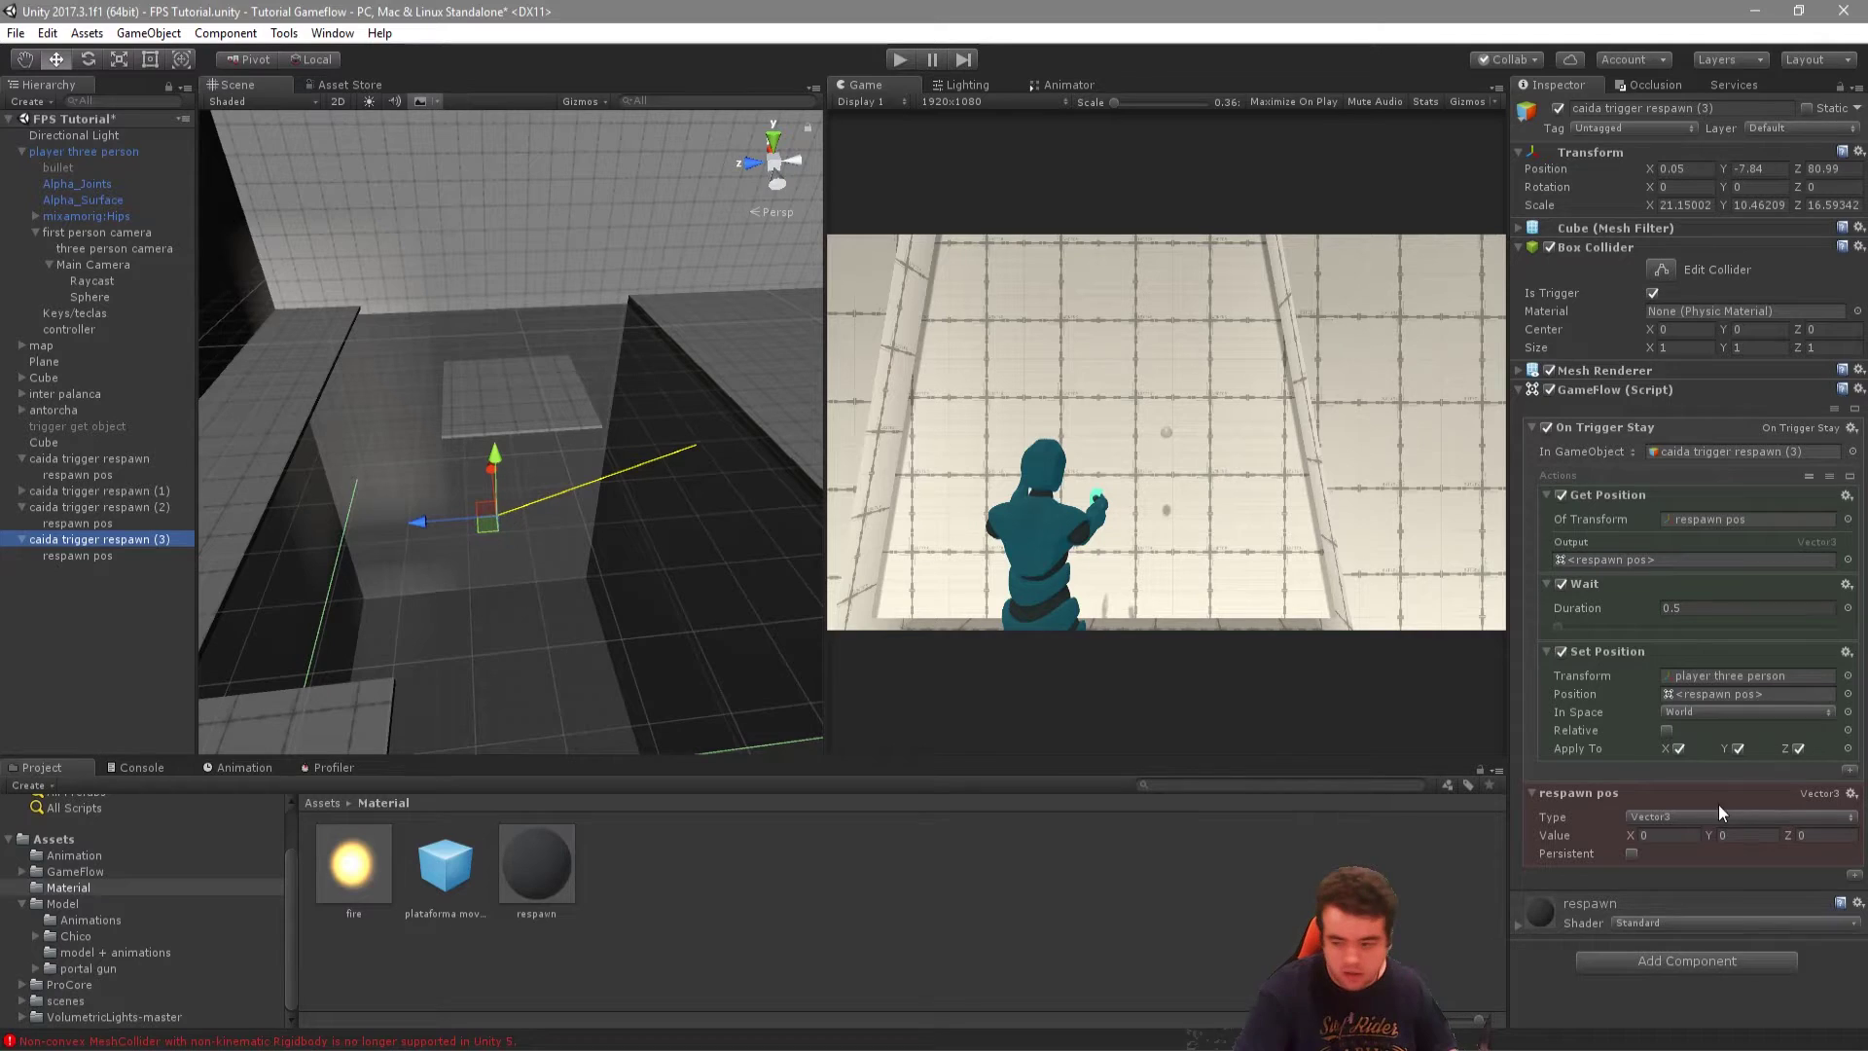
left_click(1849, 769)
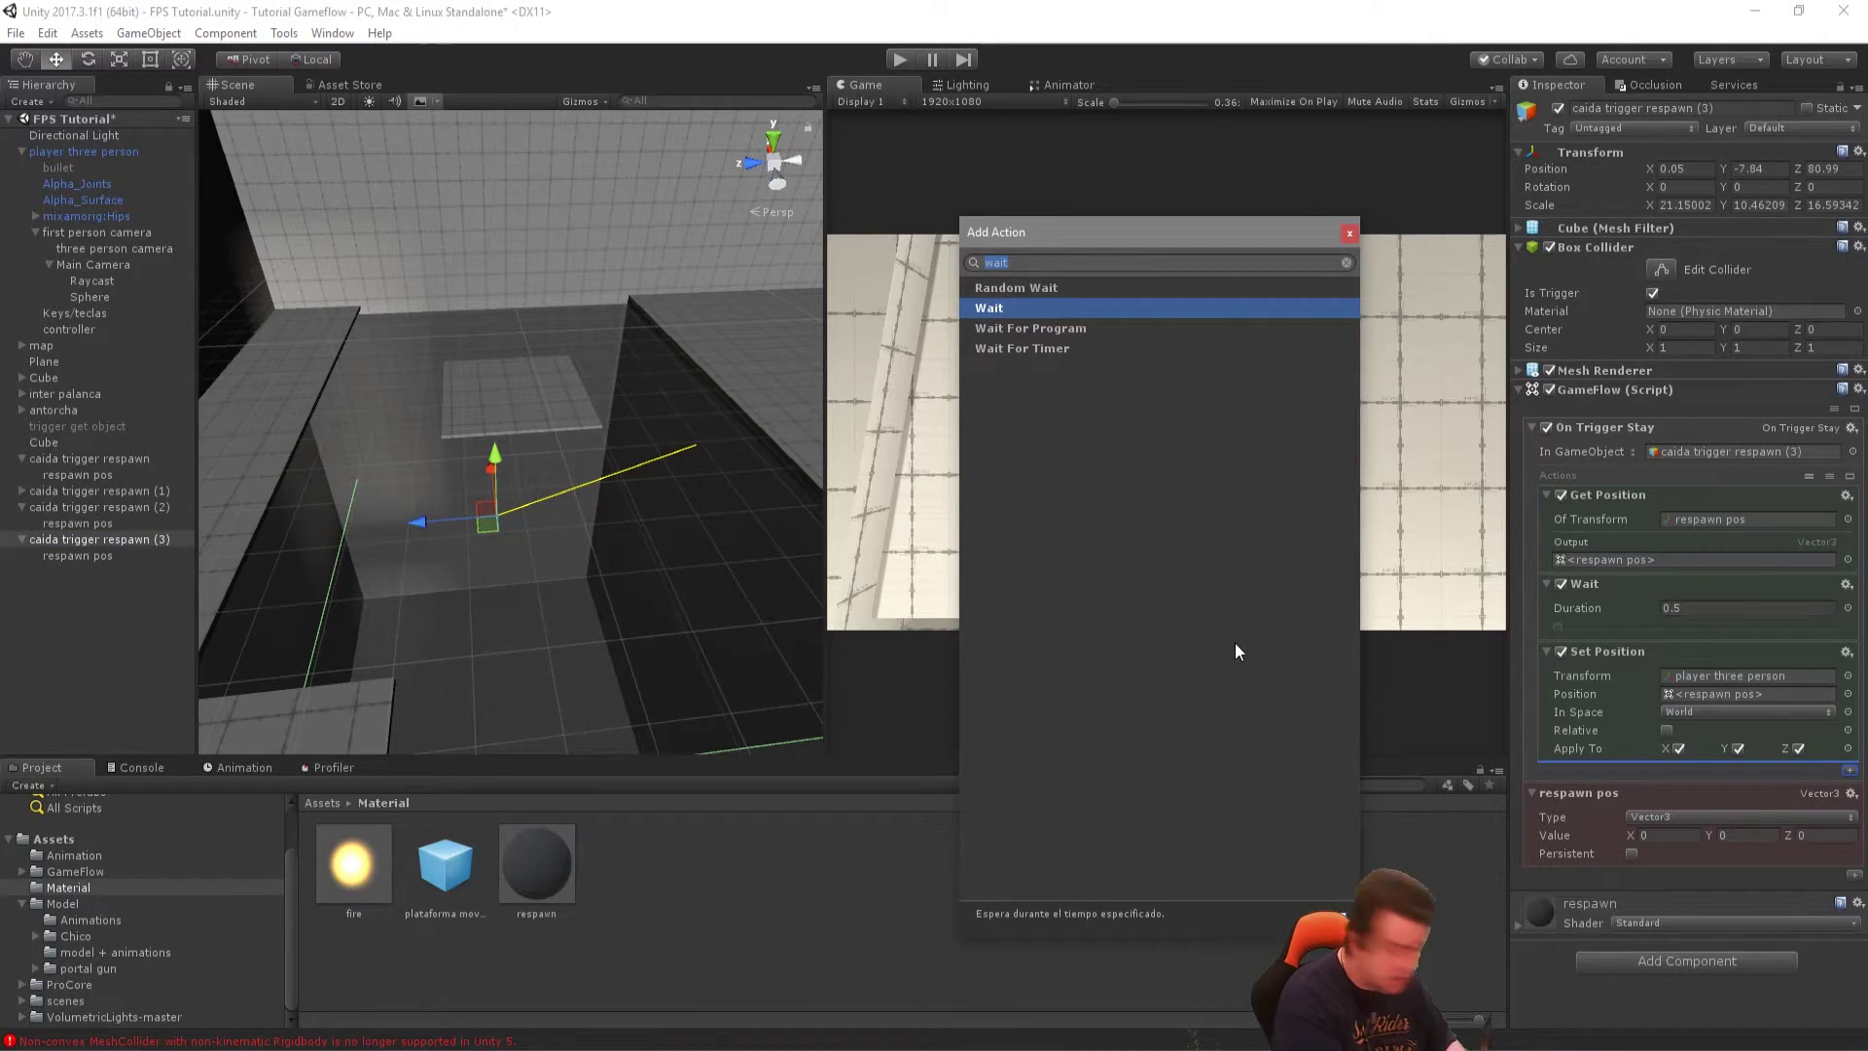
type("if")
key("Return")
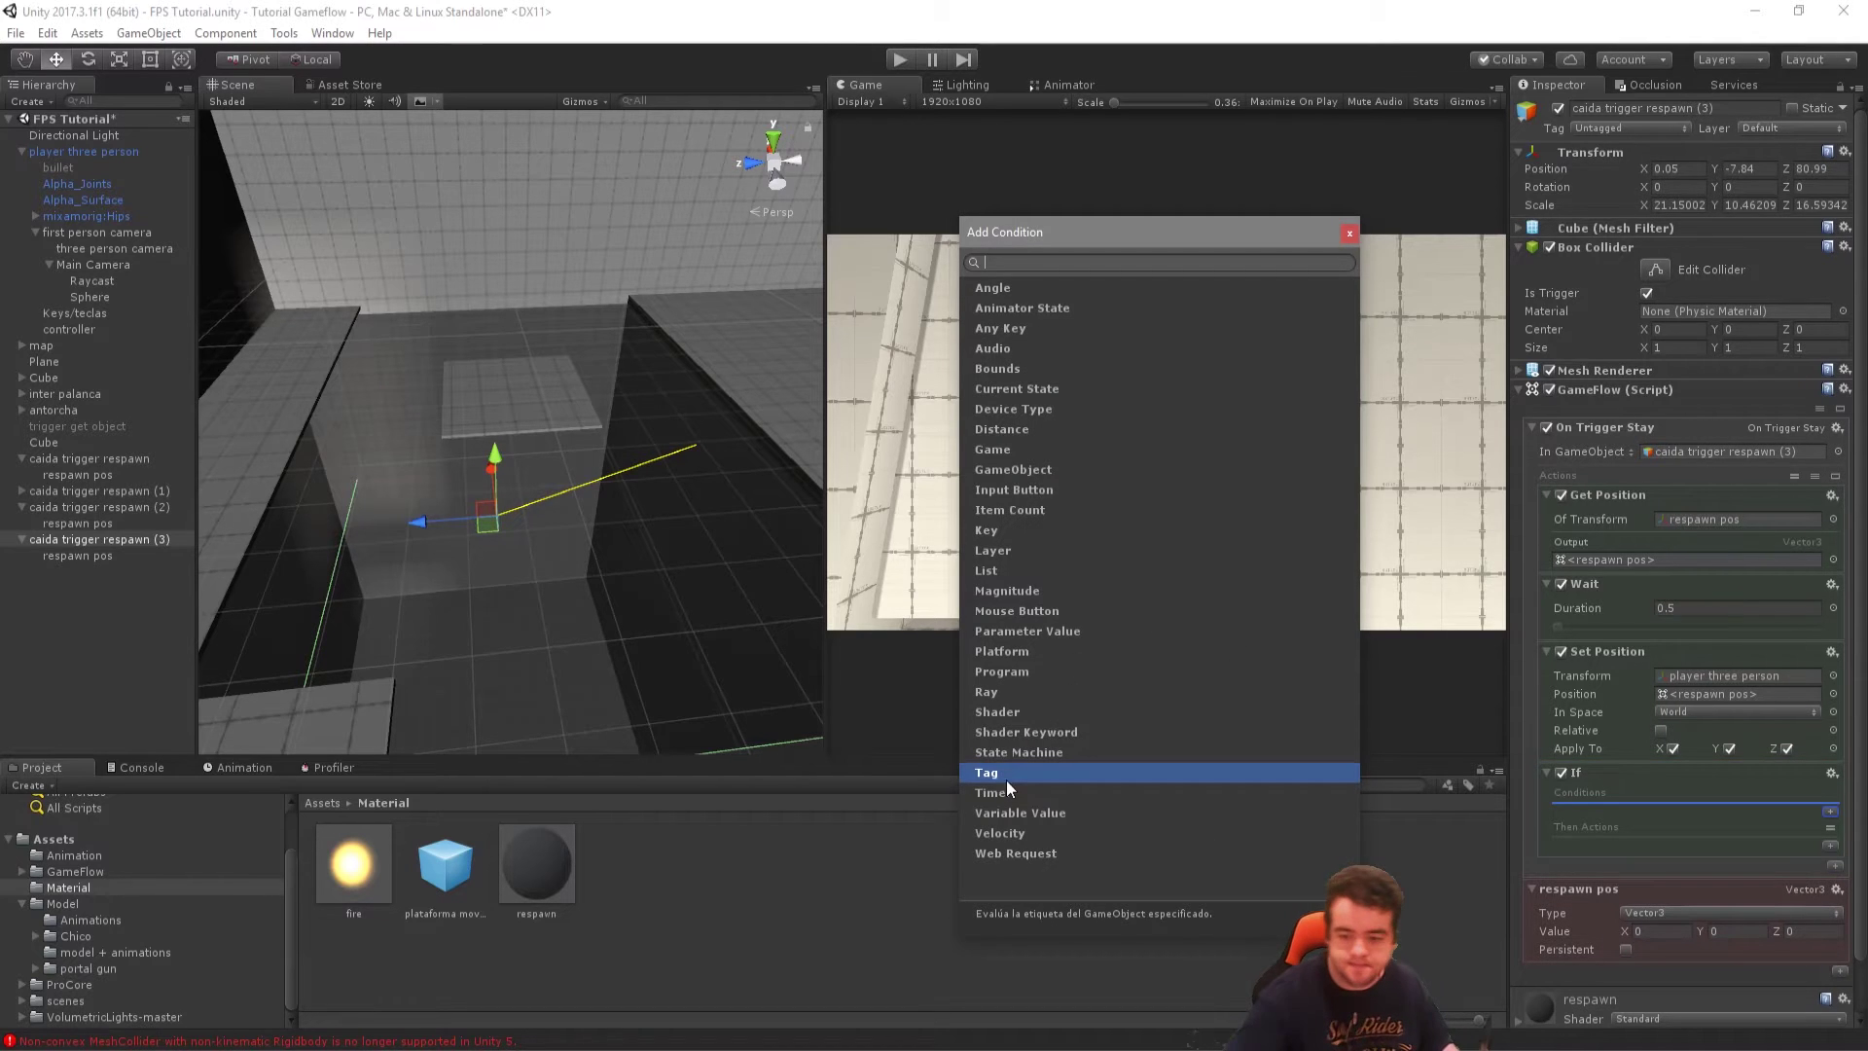
left_click(986, 755)
left_click(996, 775)
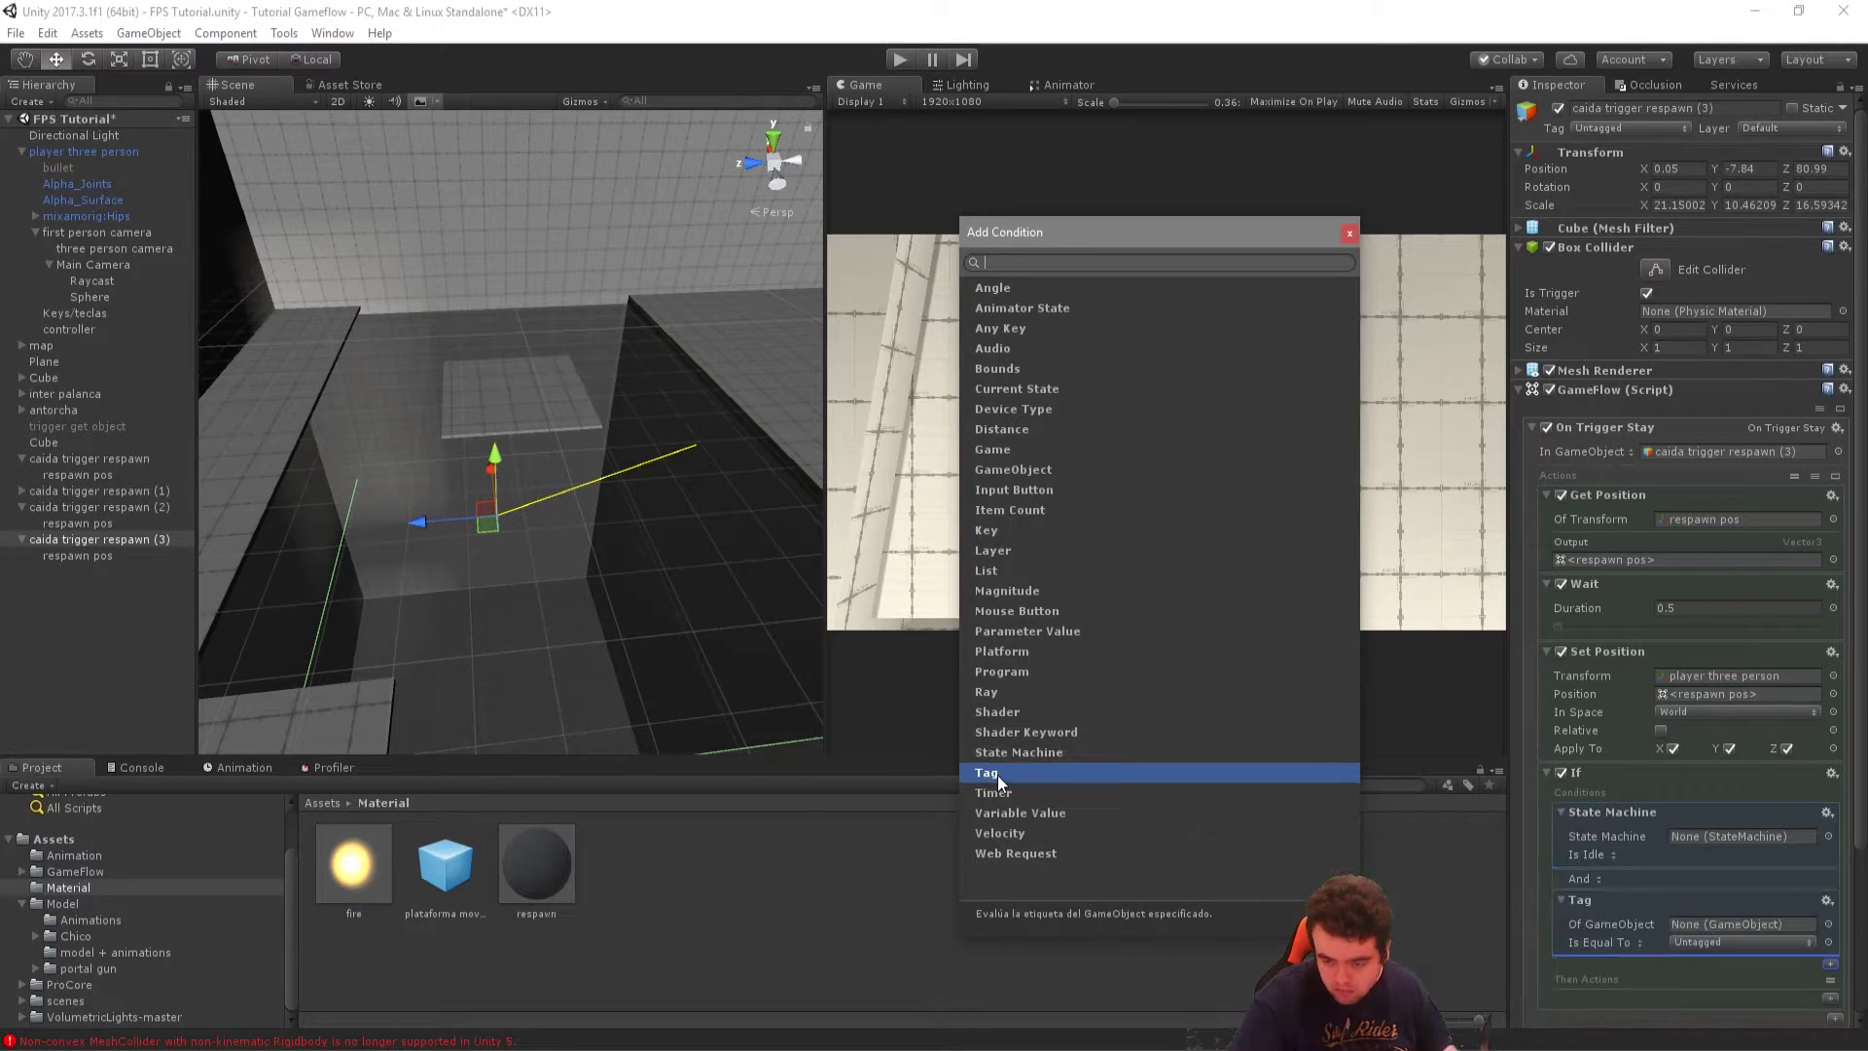
left_click(1827, 814)
left_click(1753, 584)
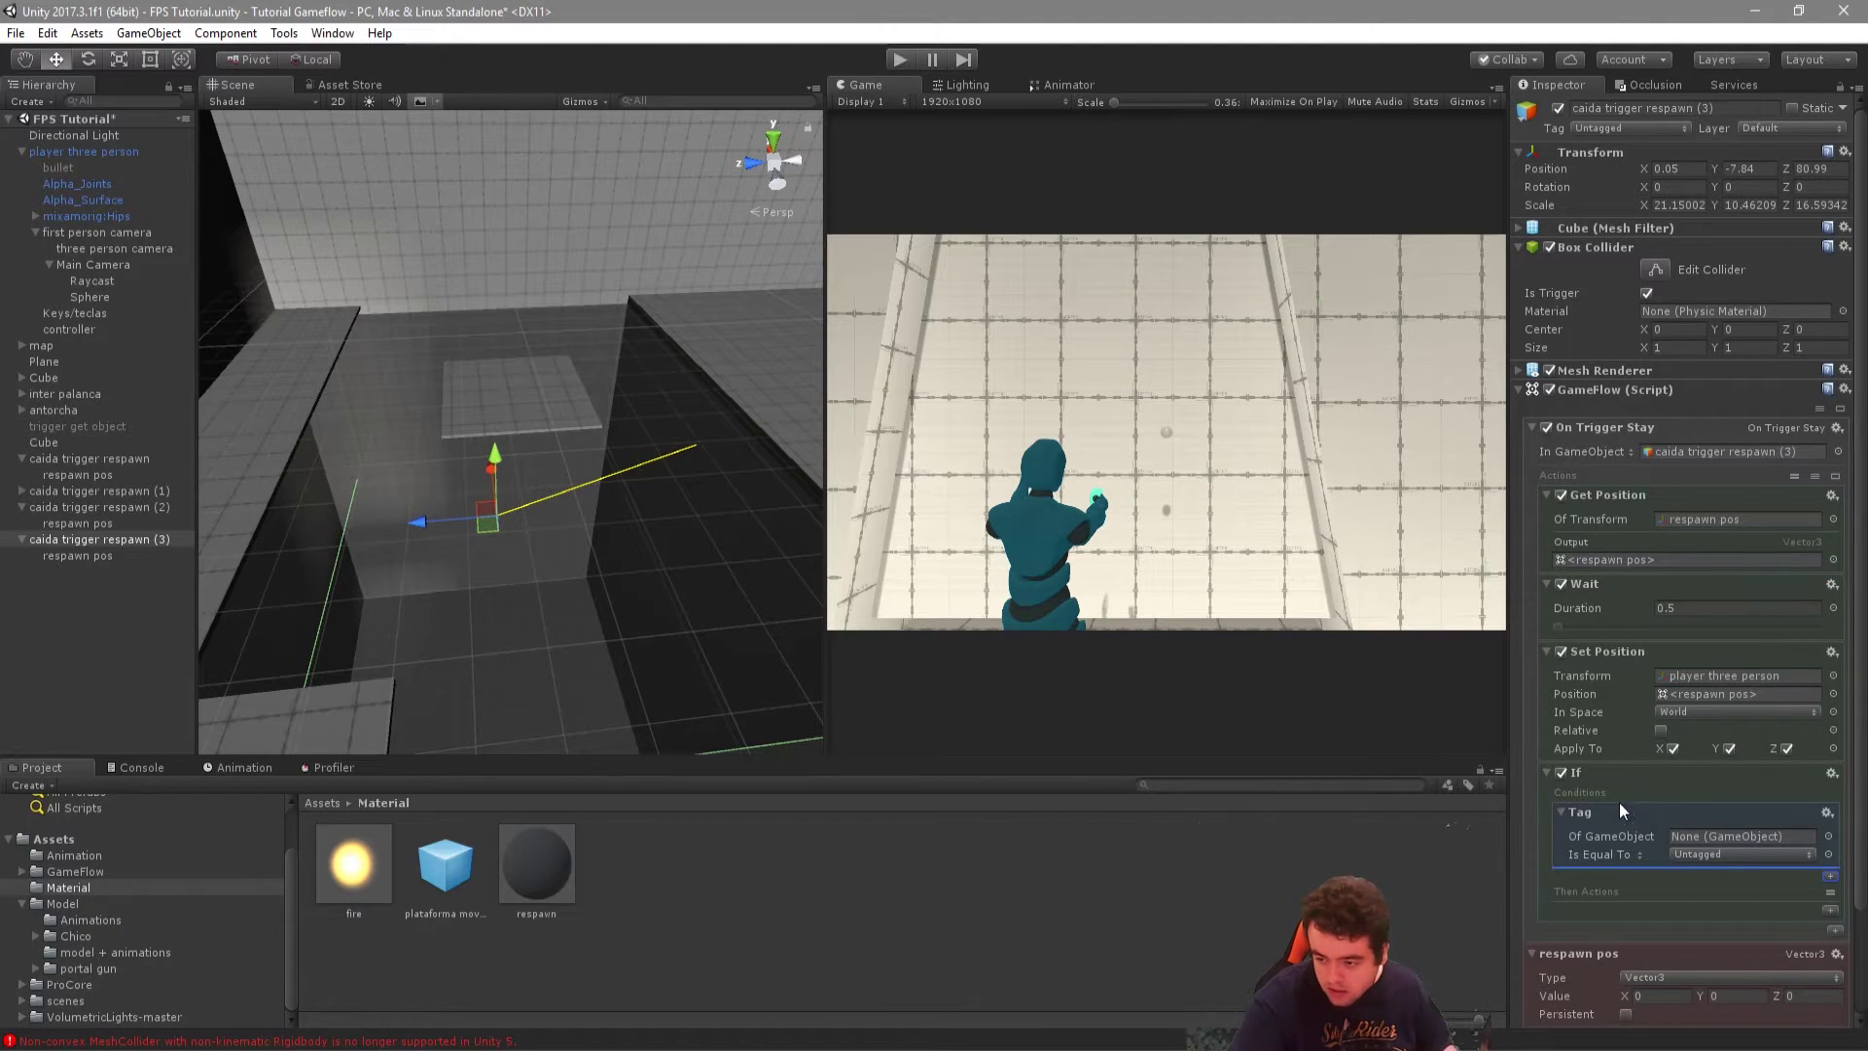
left_click_drag(1595, 772, 1636, 484)
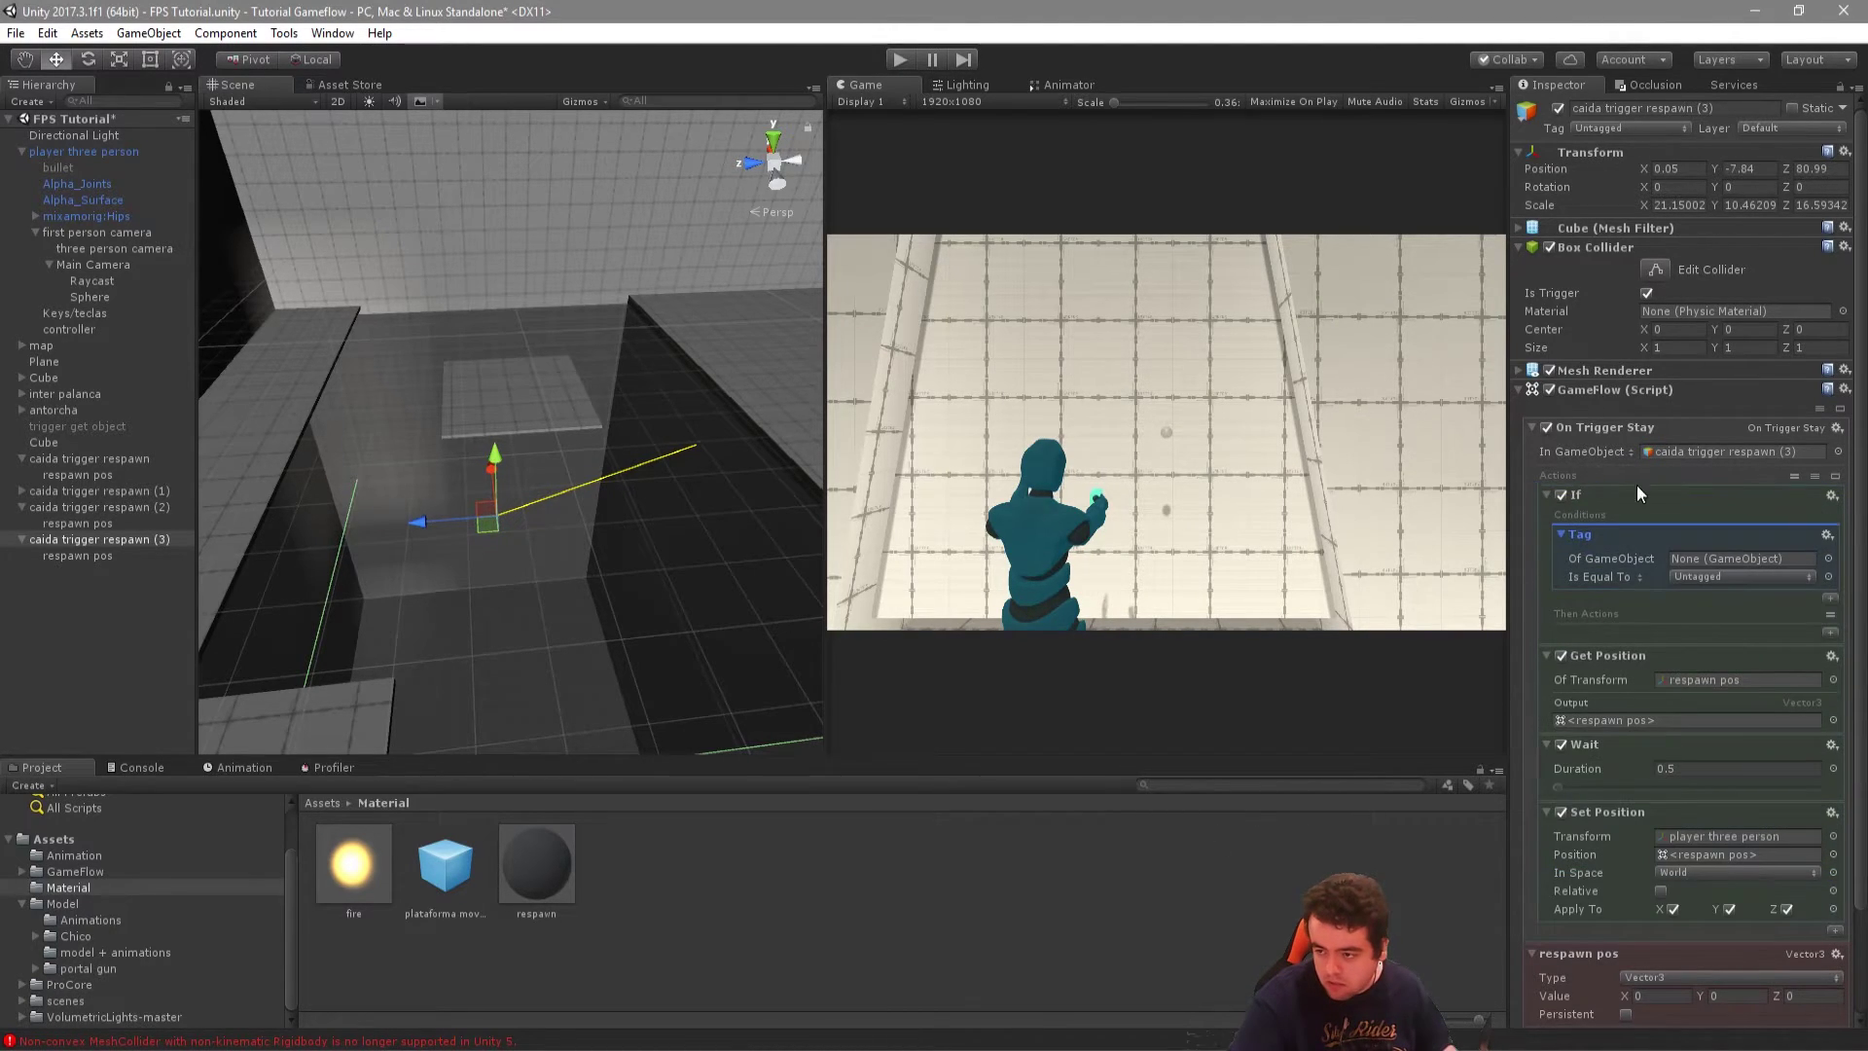
Make the Tag check test the Other object against the player tag, then select player three person.
left_click(1794, 477)
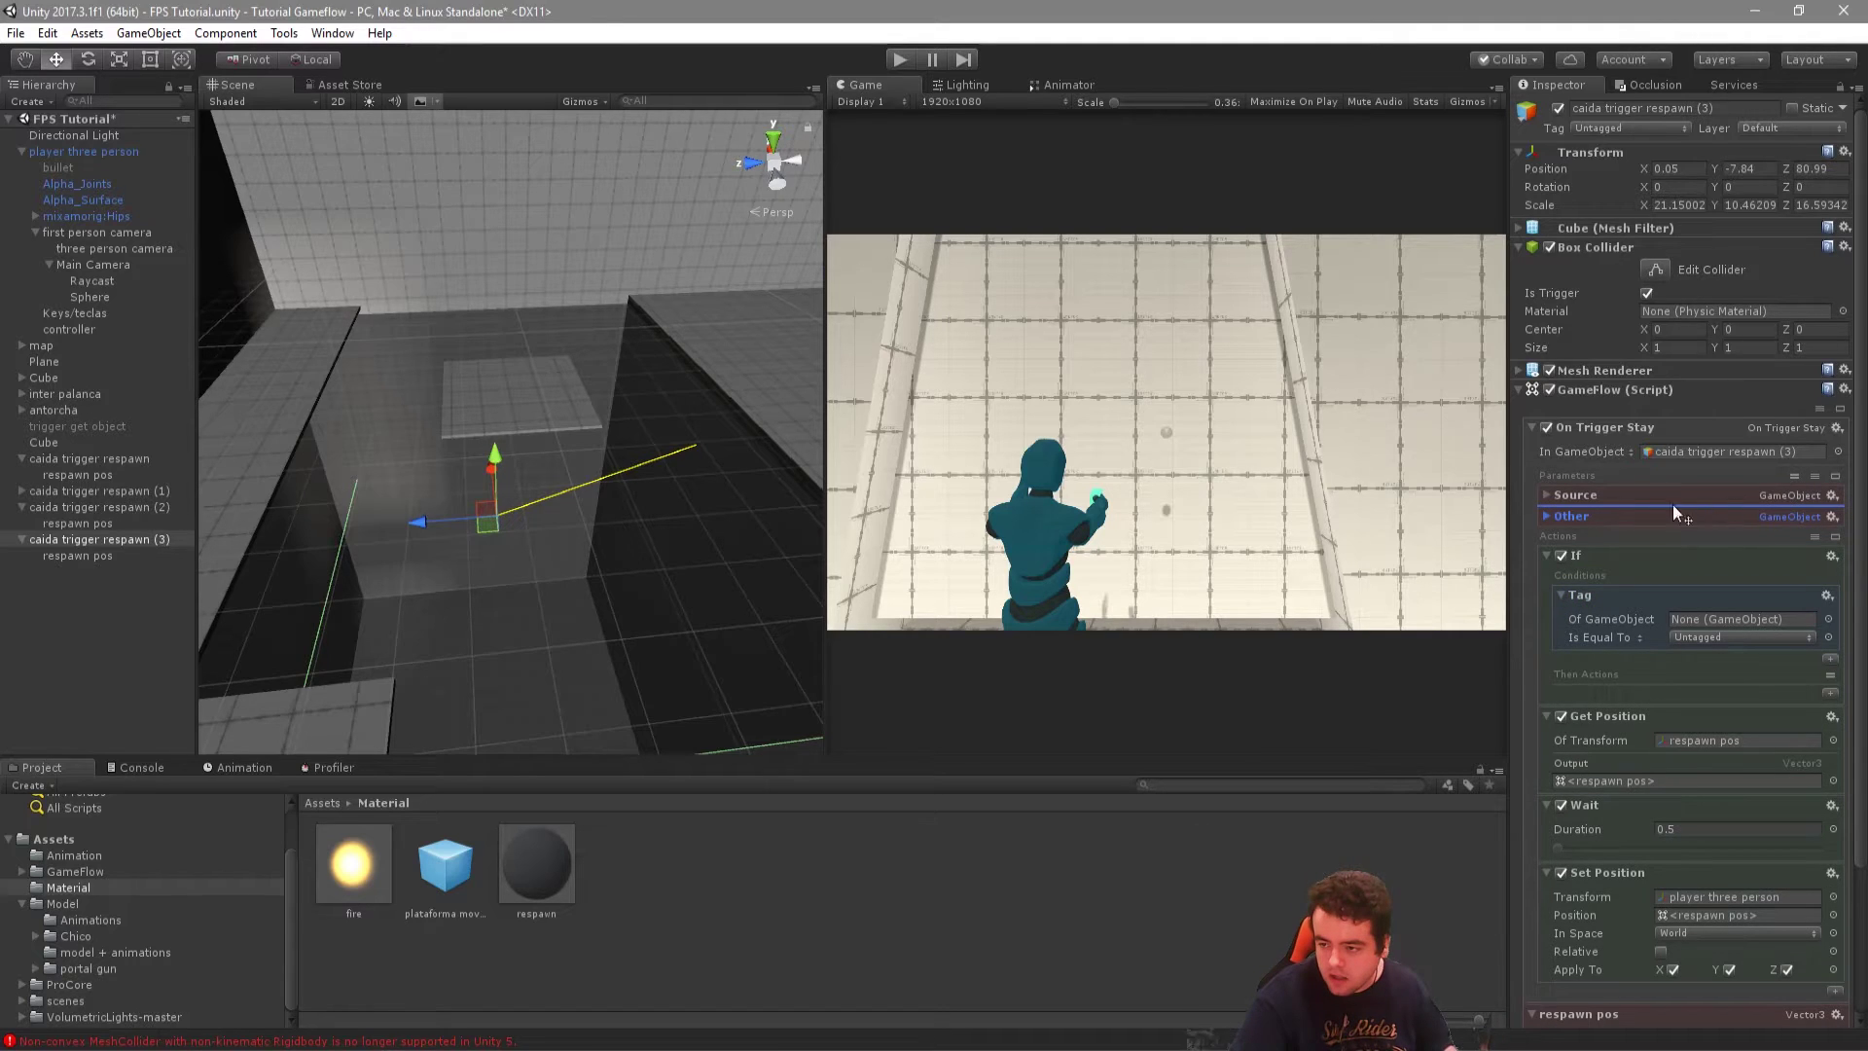
left_click_drag(1663, 516, 1569, 496)
left_click_drag(1584, 525, 1737, 621)
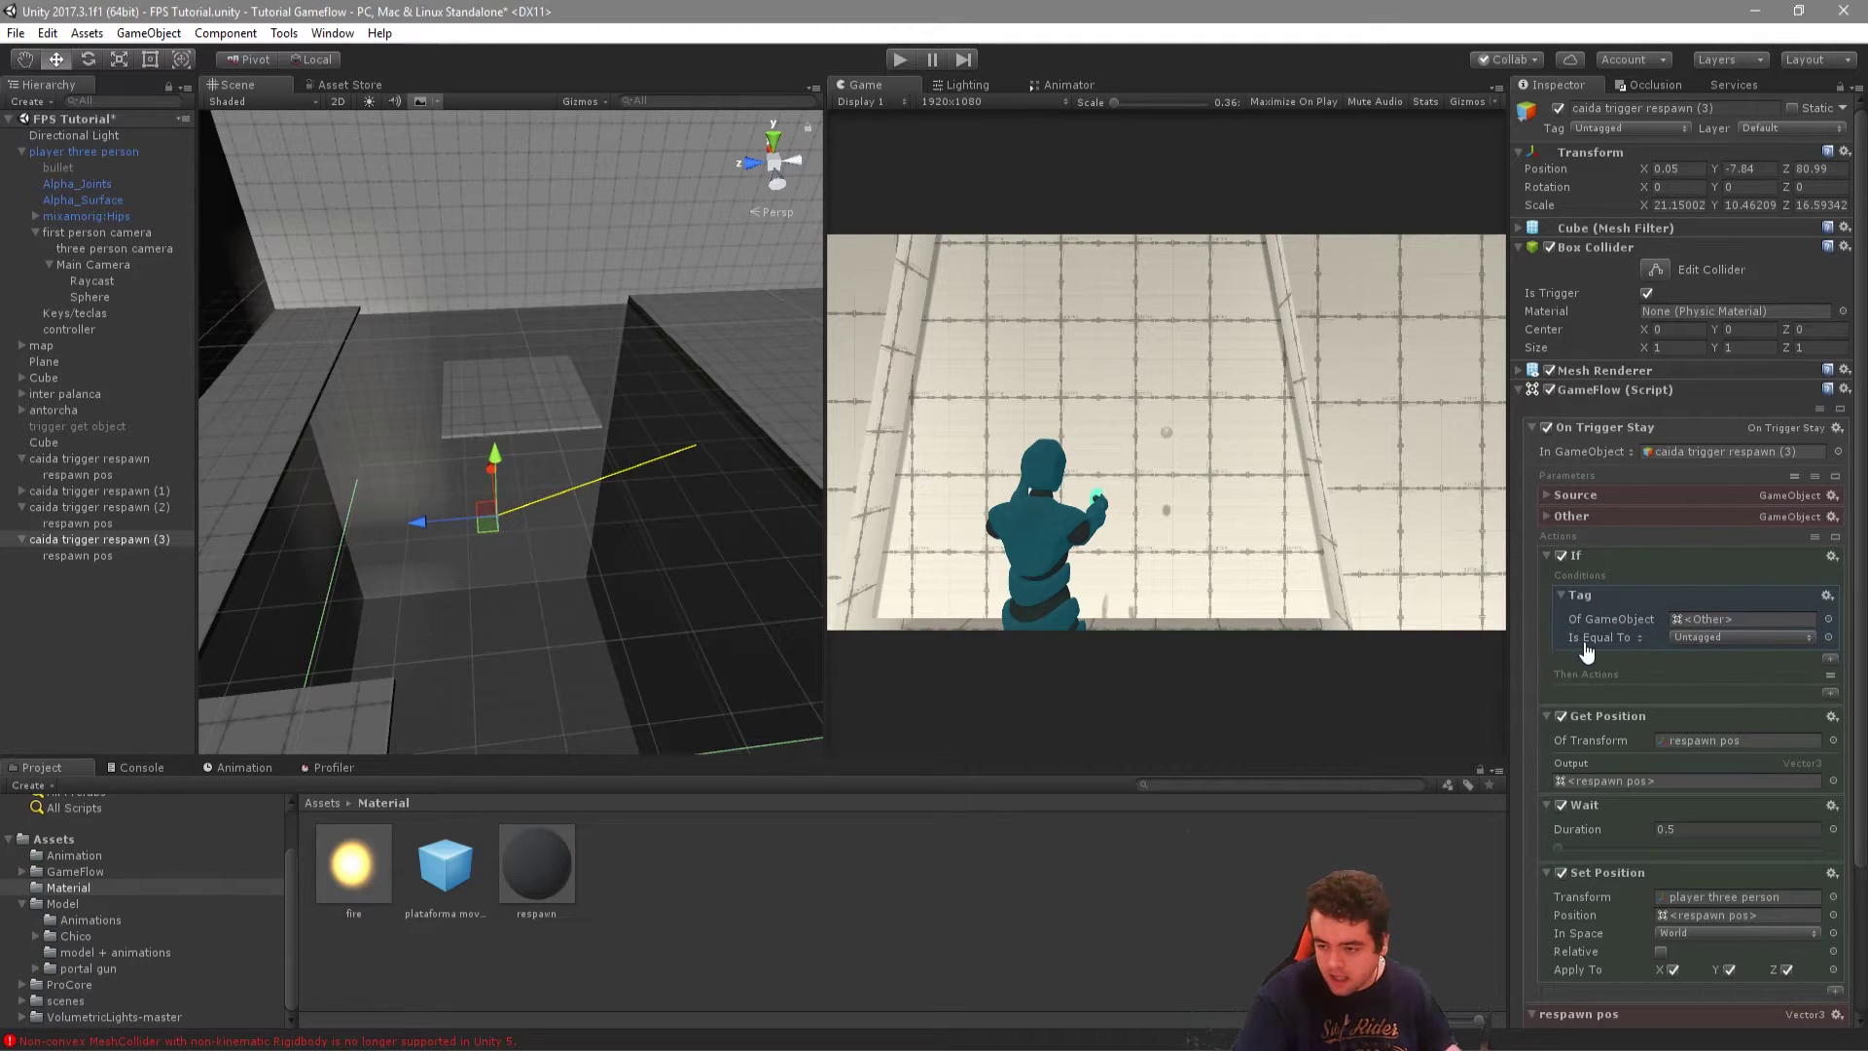
left_click(1720, 637)
left_click(1718, 815)
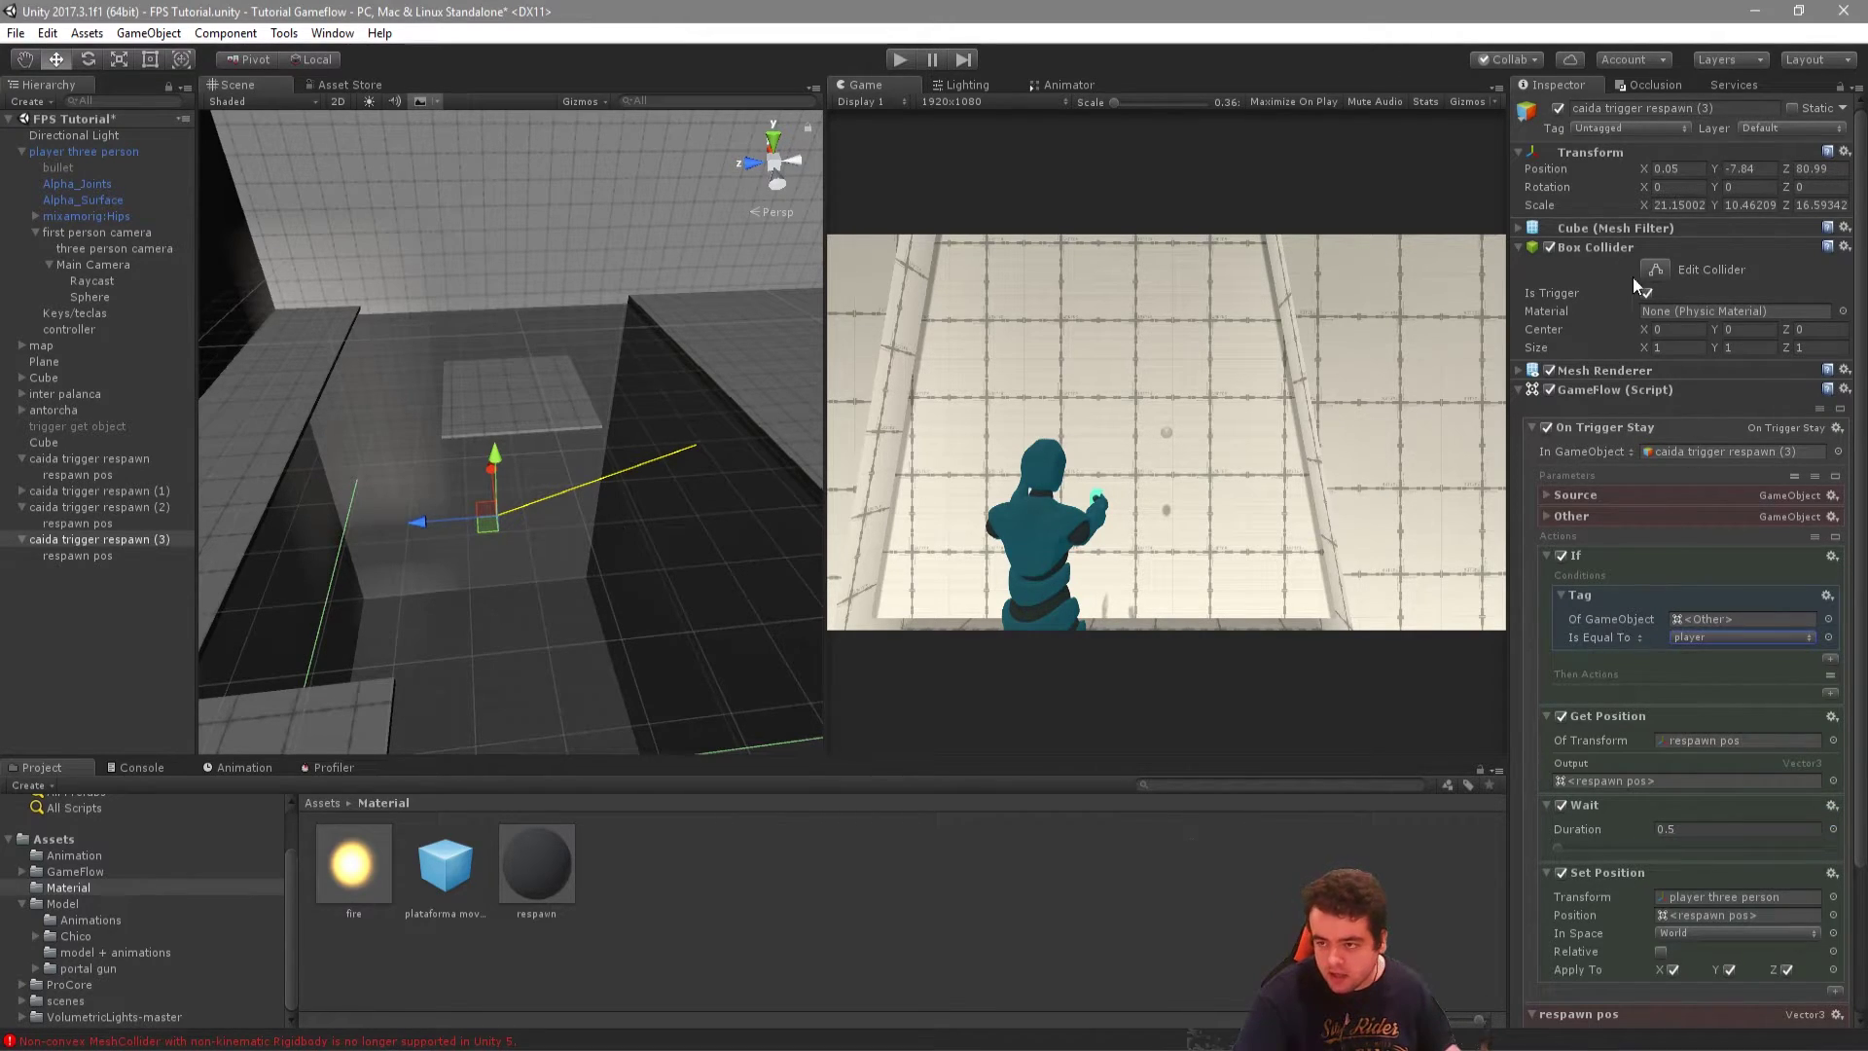
left_click(68, 151)
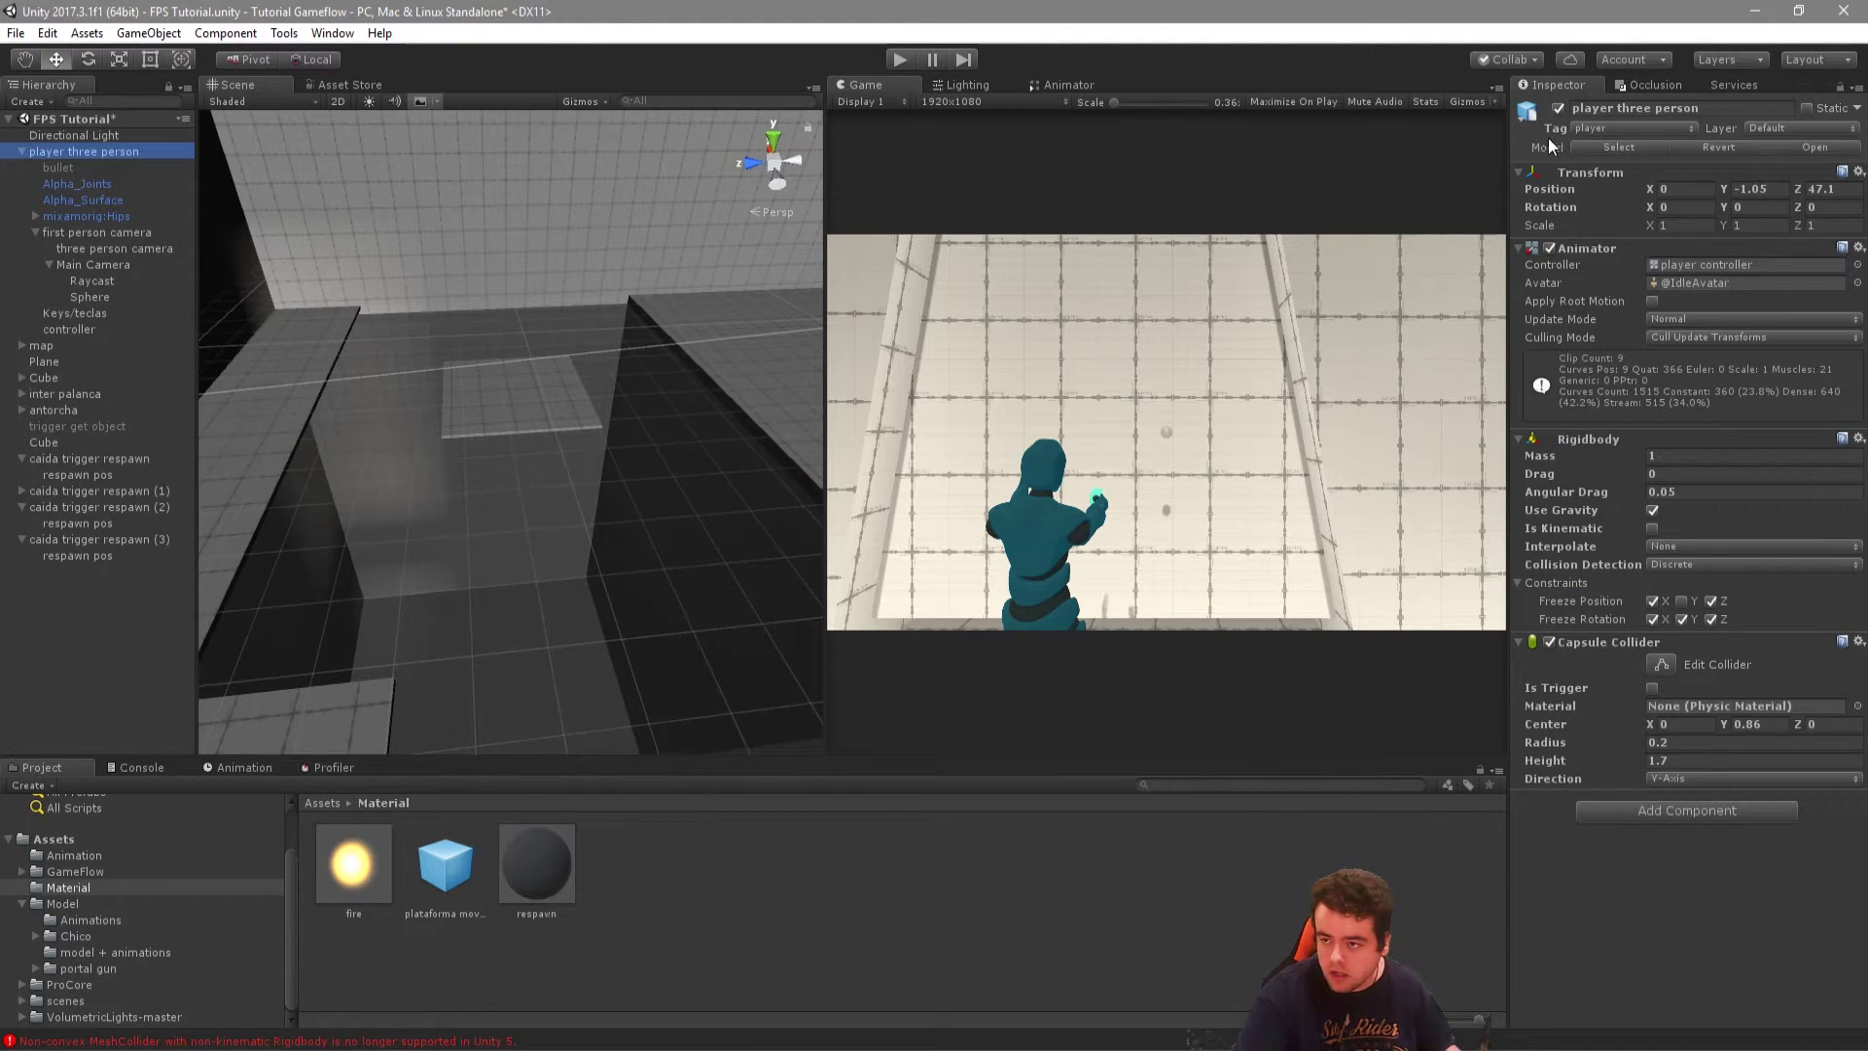
left_click(1596, 130)
left_click(1607, 313)
left_click(1601, 129)
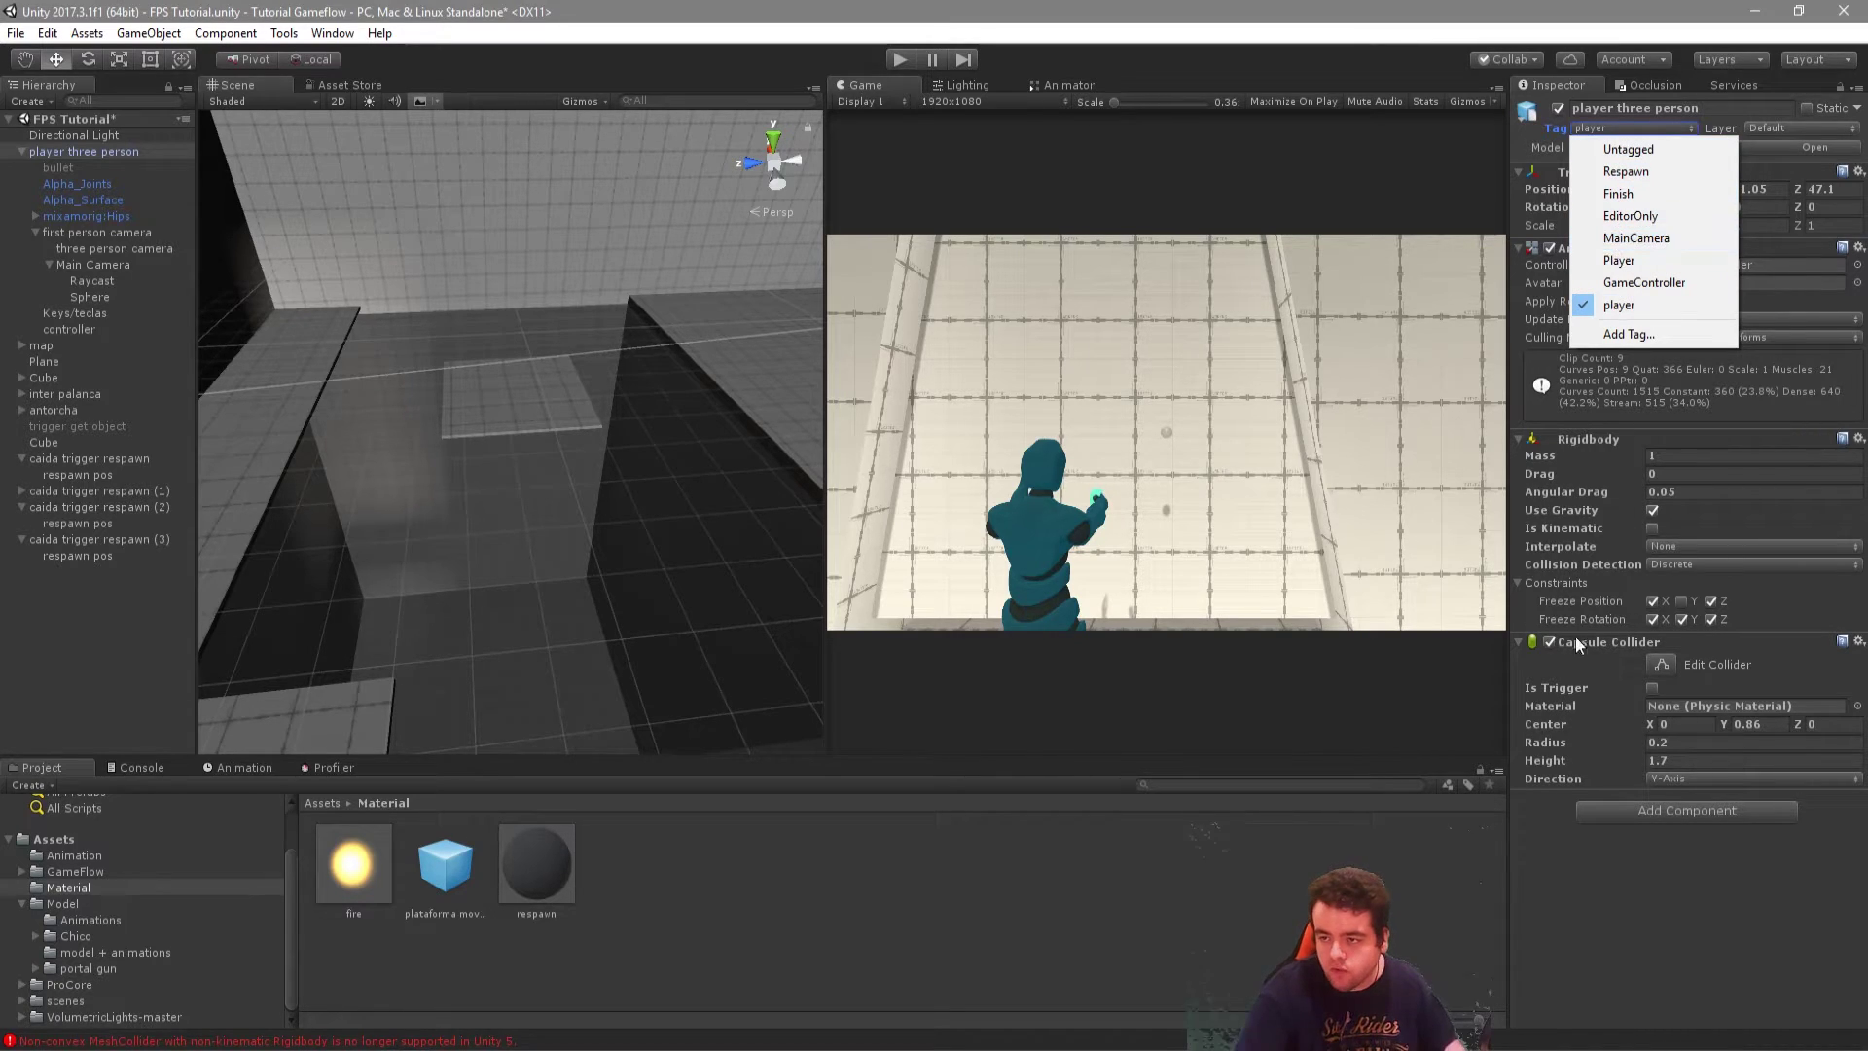
left_click(1550, 919)
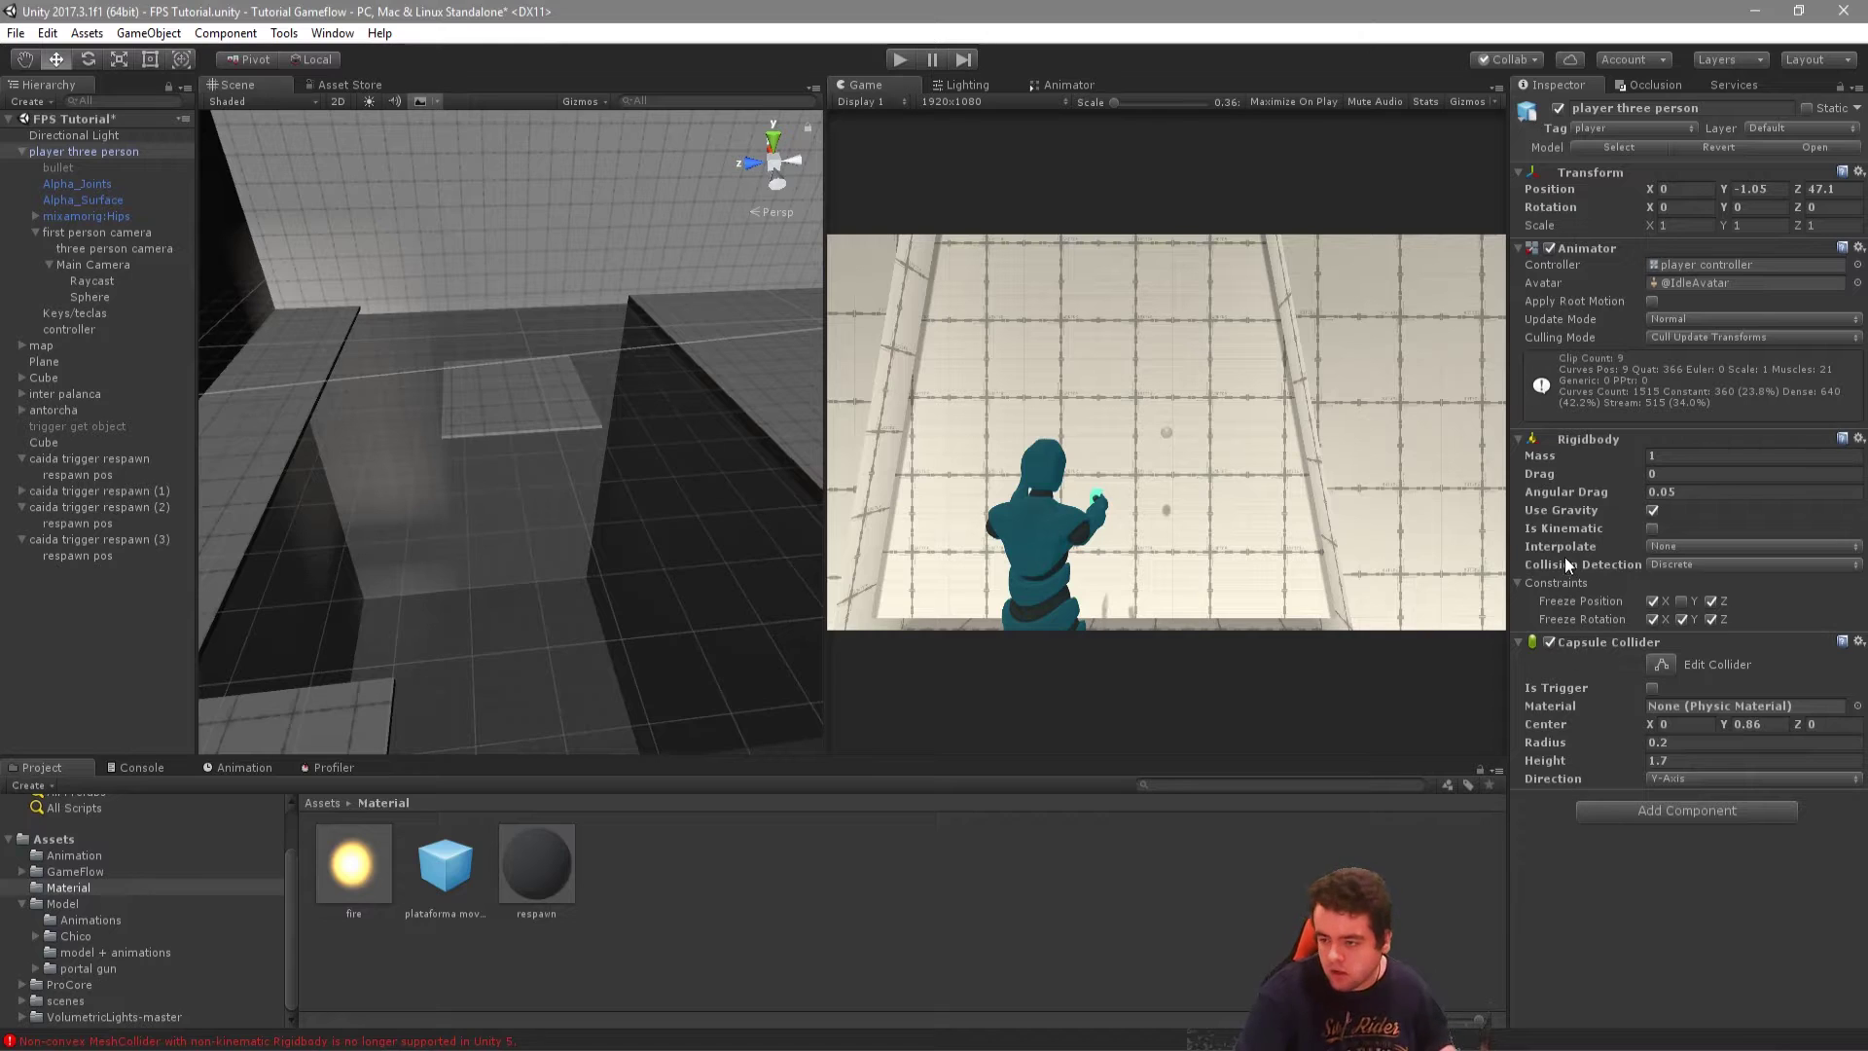
left_click(1601, 126)
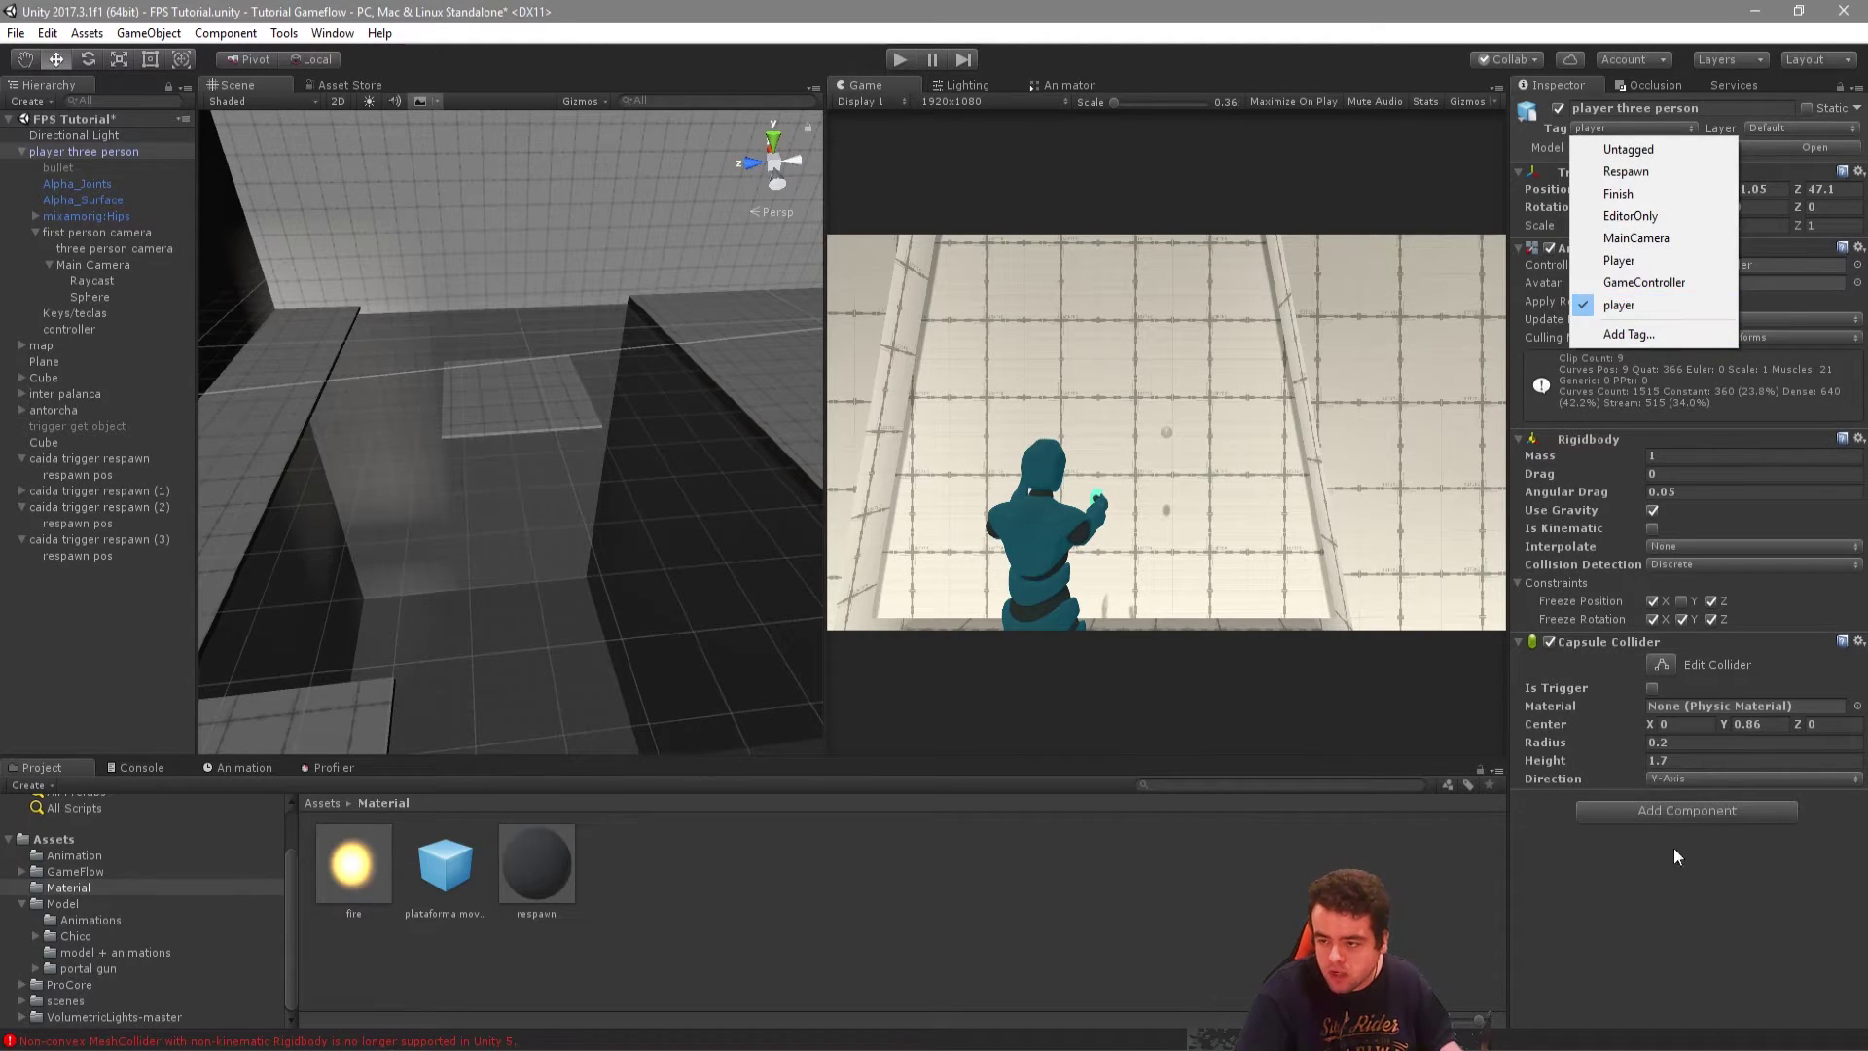
left_click(1615, 892)
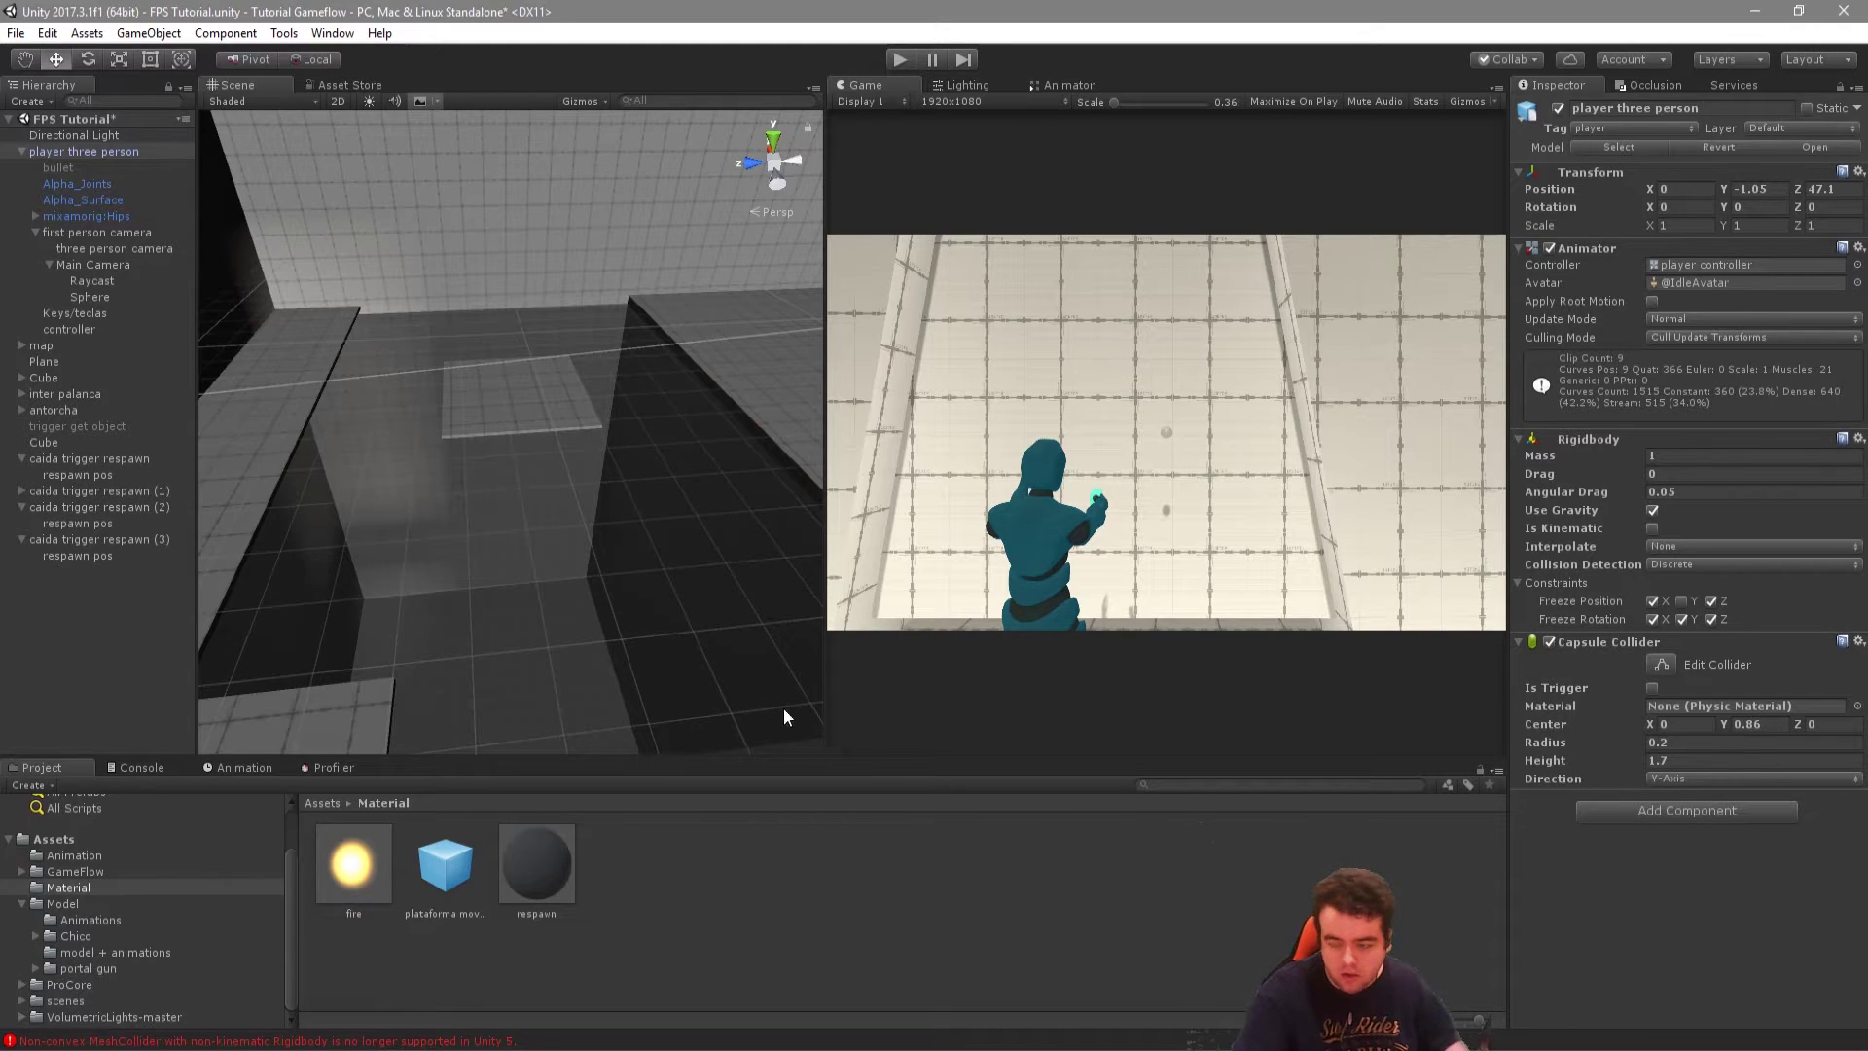
left_click(105, 541)
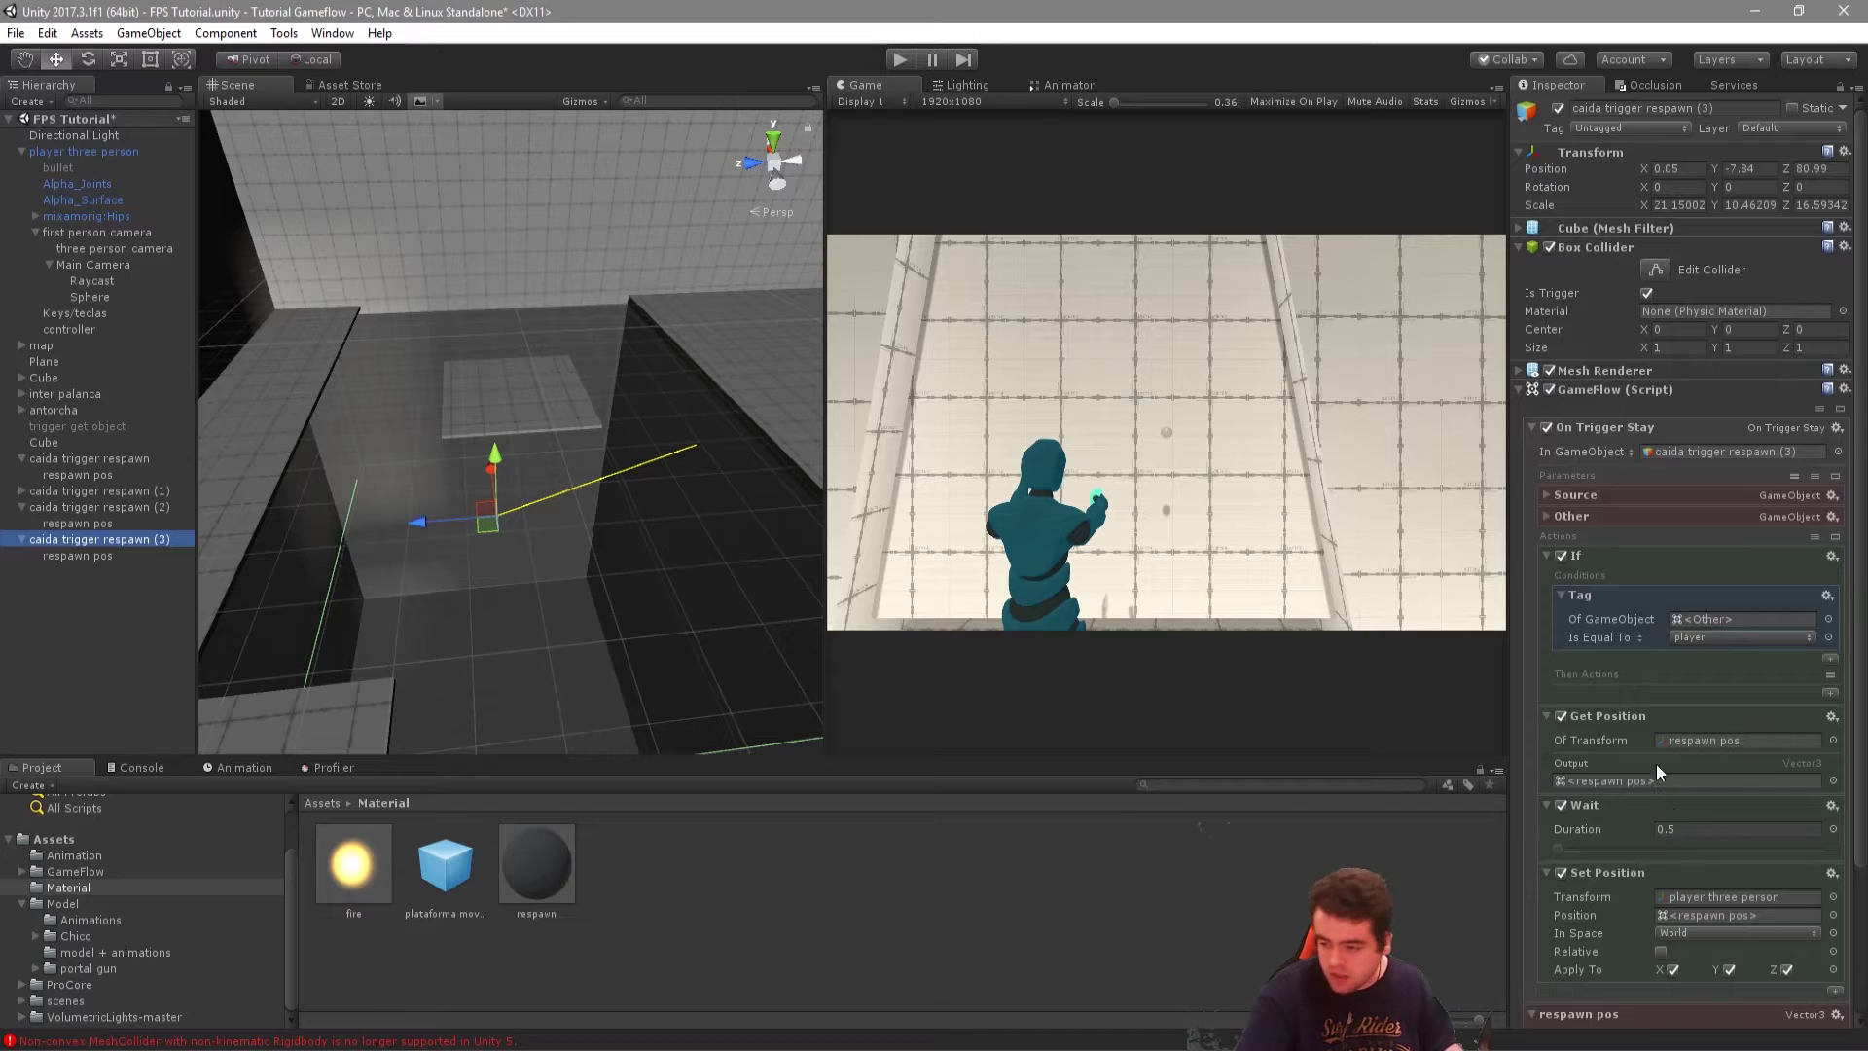
Move Get Position, Wait and Set Position into the If's Then Actions.
scroll(1653, 720, "down", 3)
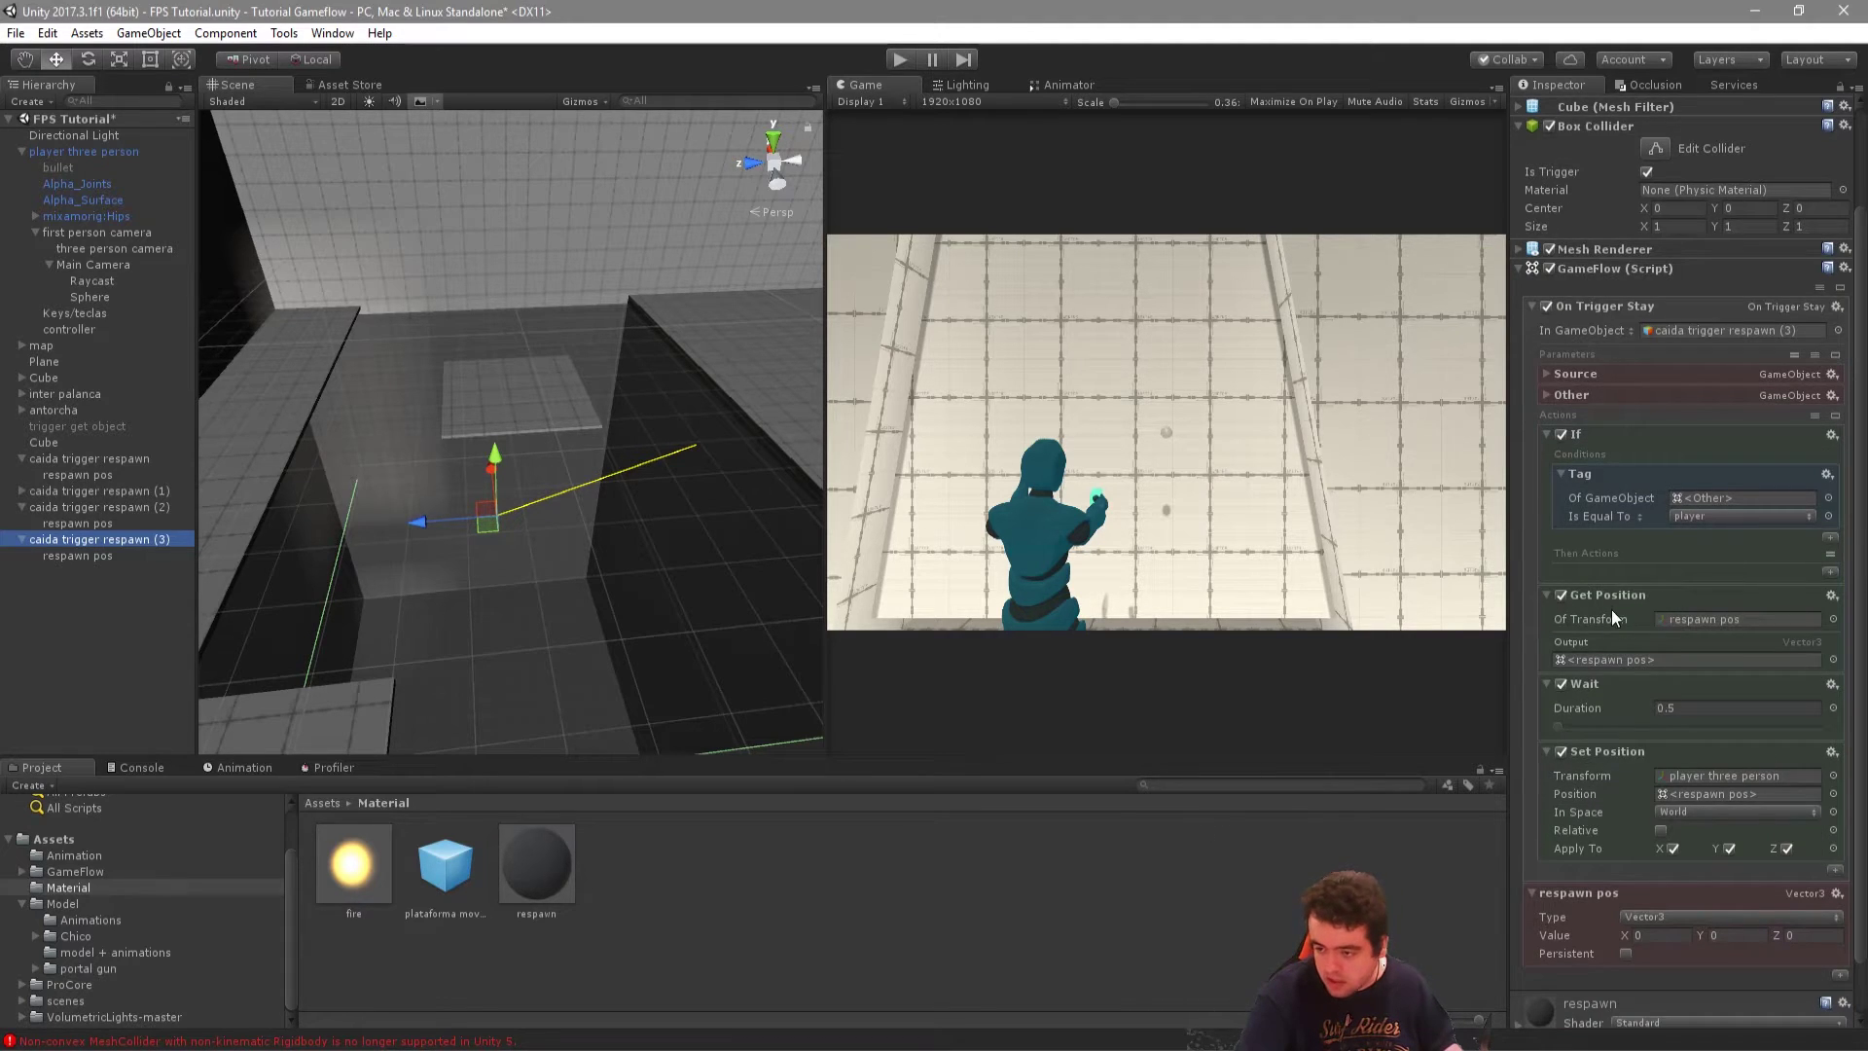
left_click_drag(1618, 597, 1615, 560)
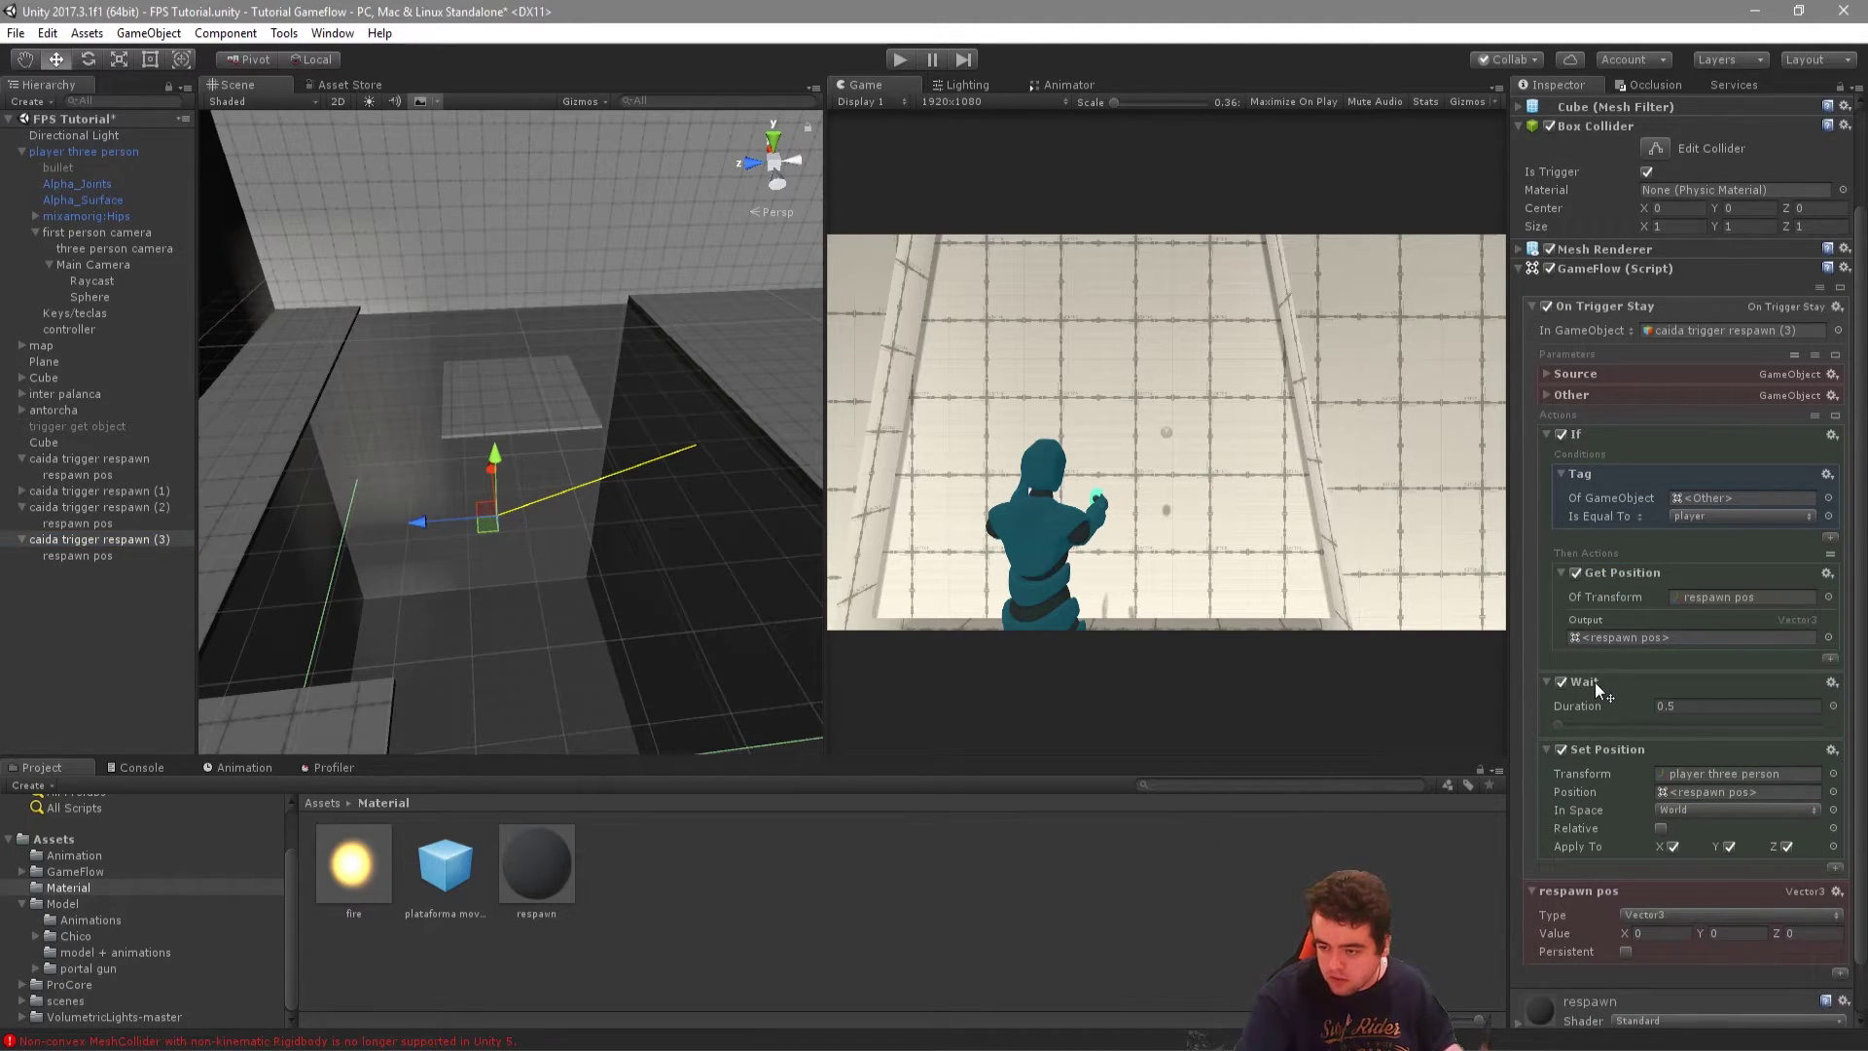
left_click_drag(1595, 681, 1603, 661)
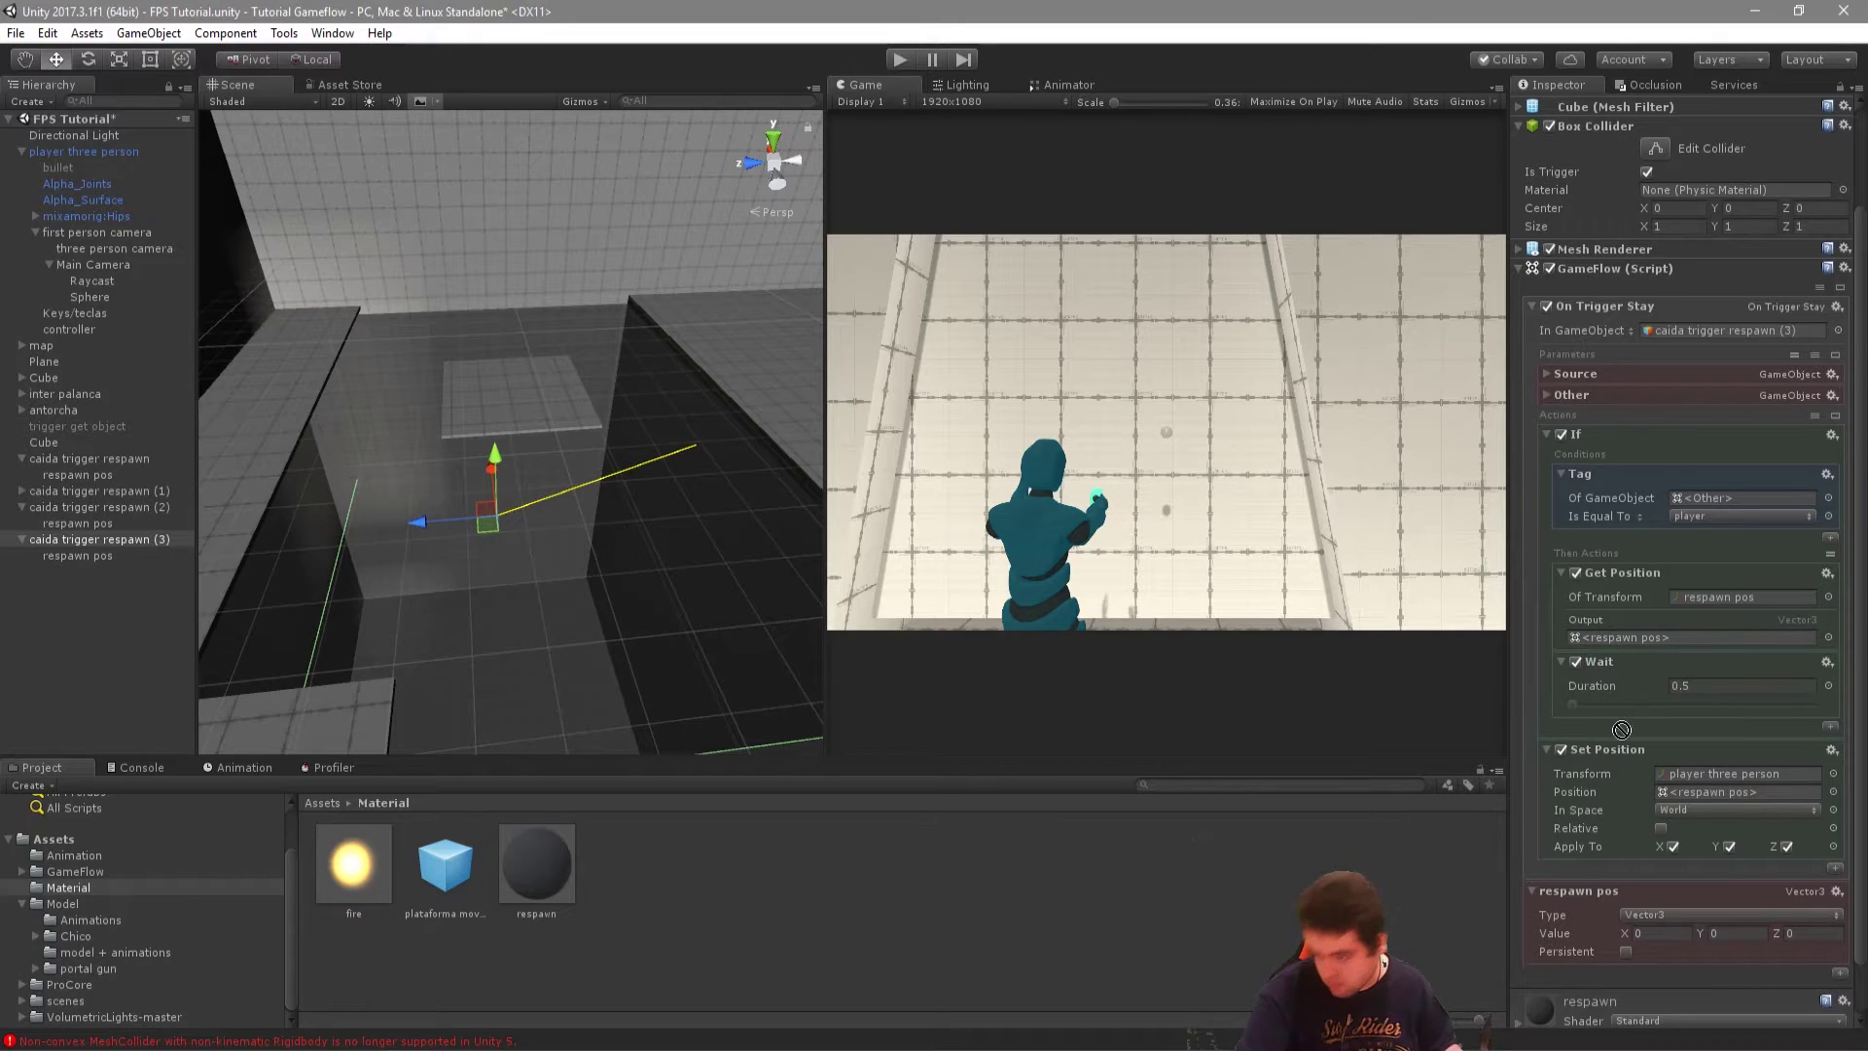
left_click_drag(1610, 750, 1623, 726)
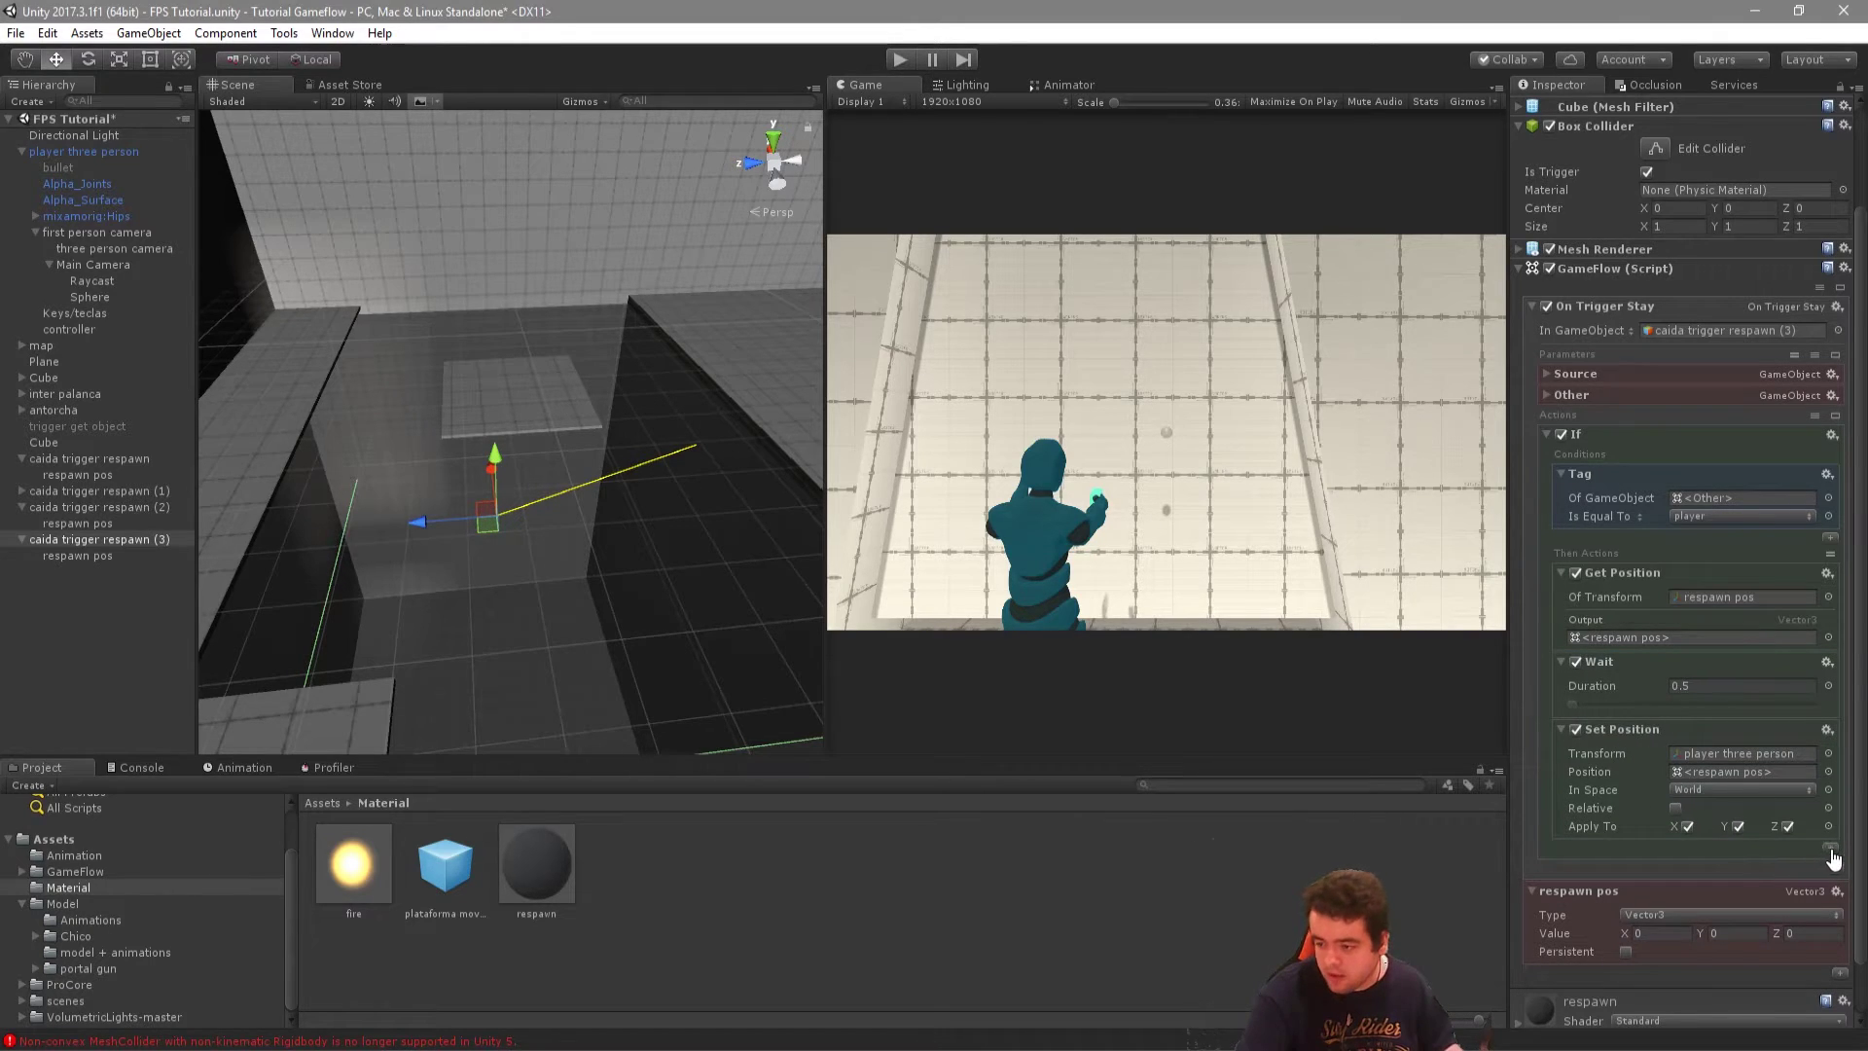
Add an Instantiate action using the plataforma movil (4) prefab.
left_click(1830, 847)
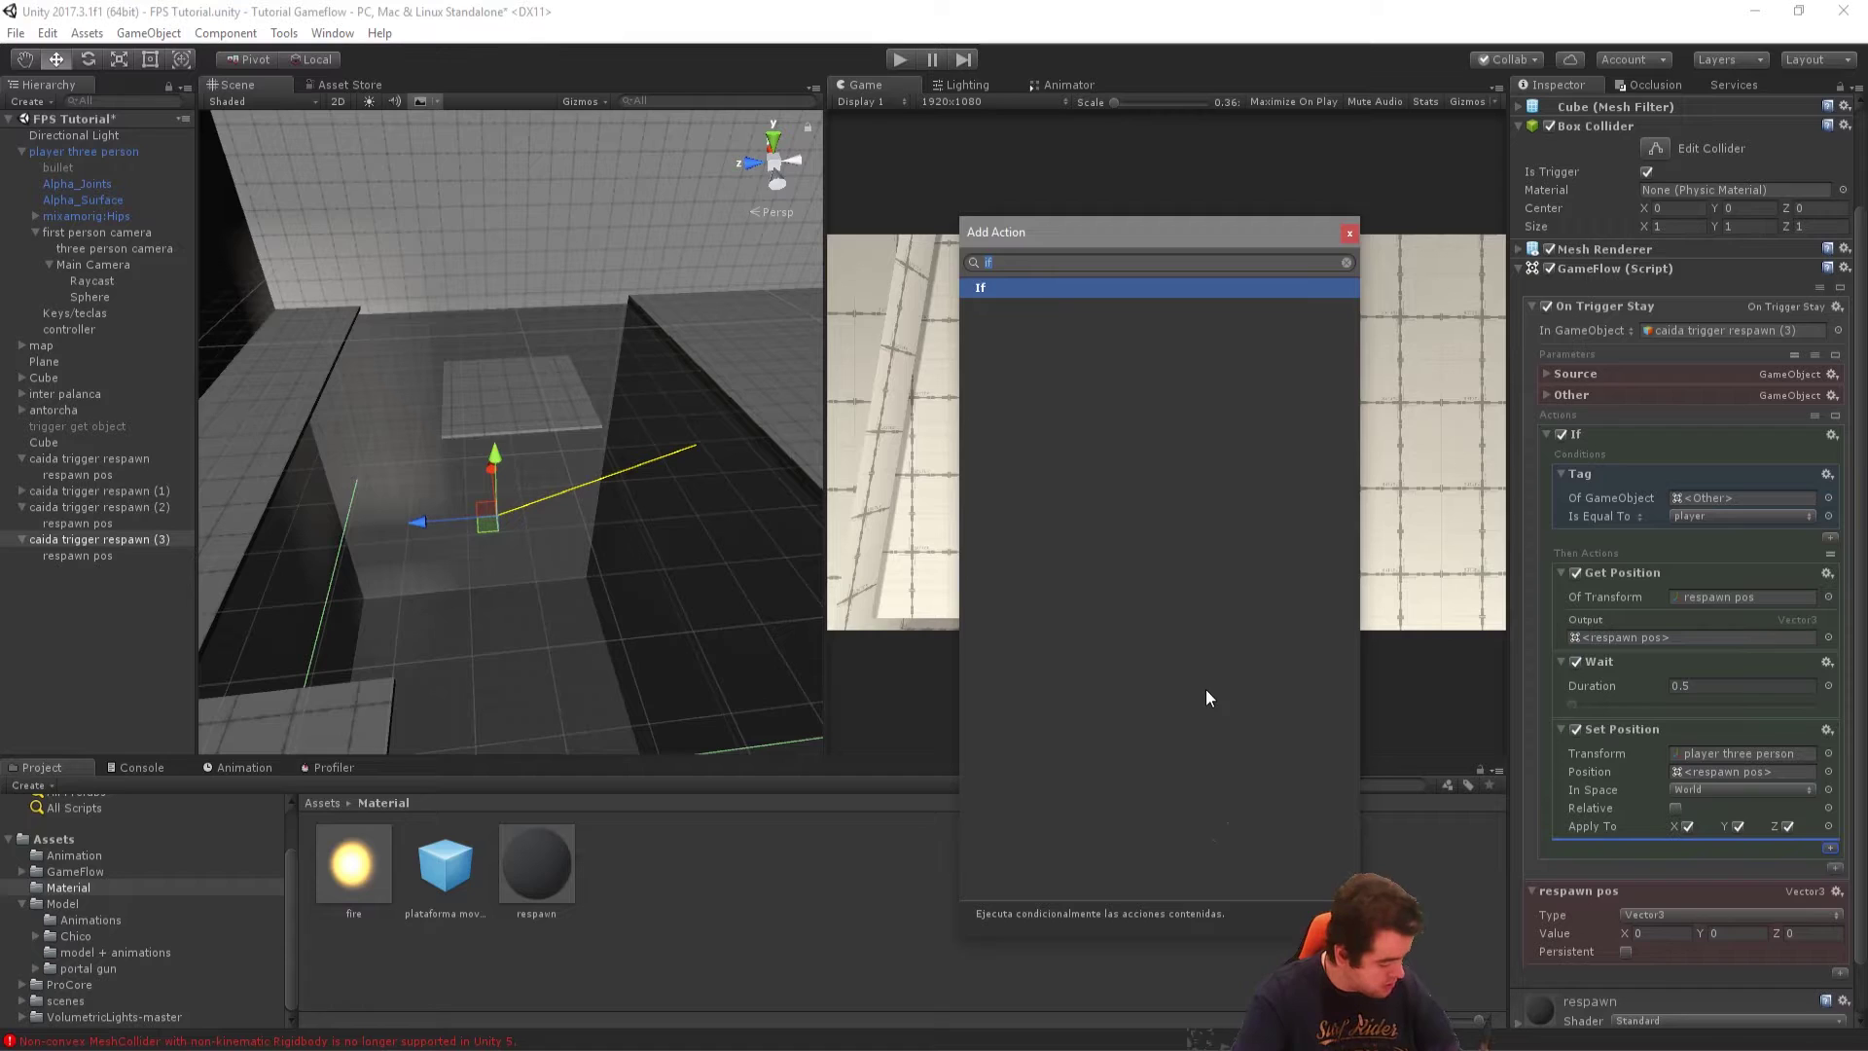
type("insta")
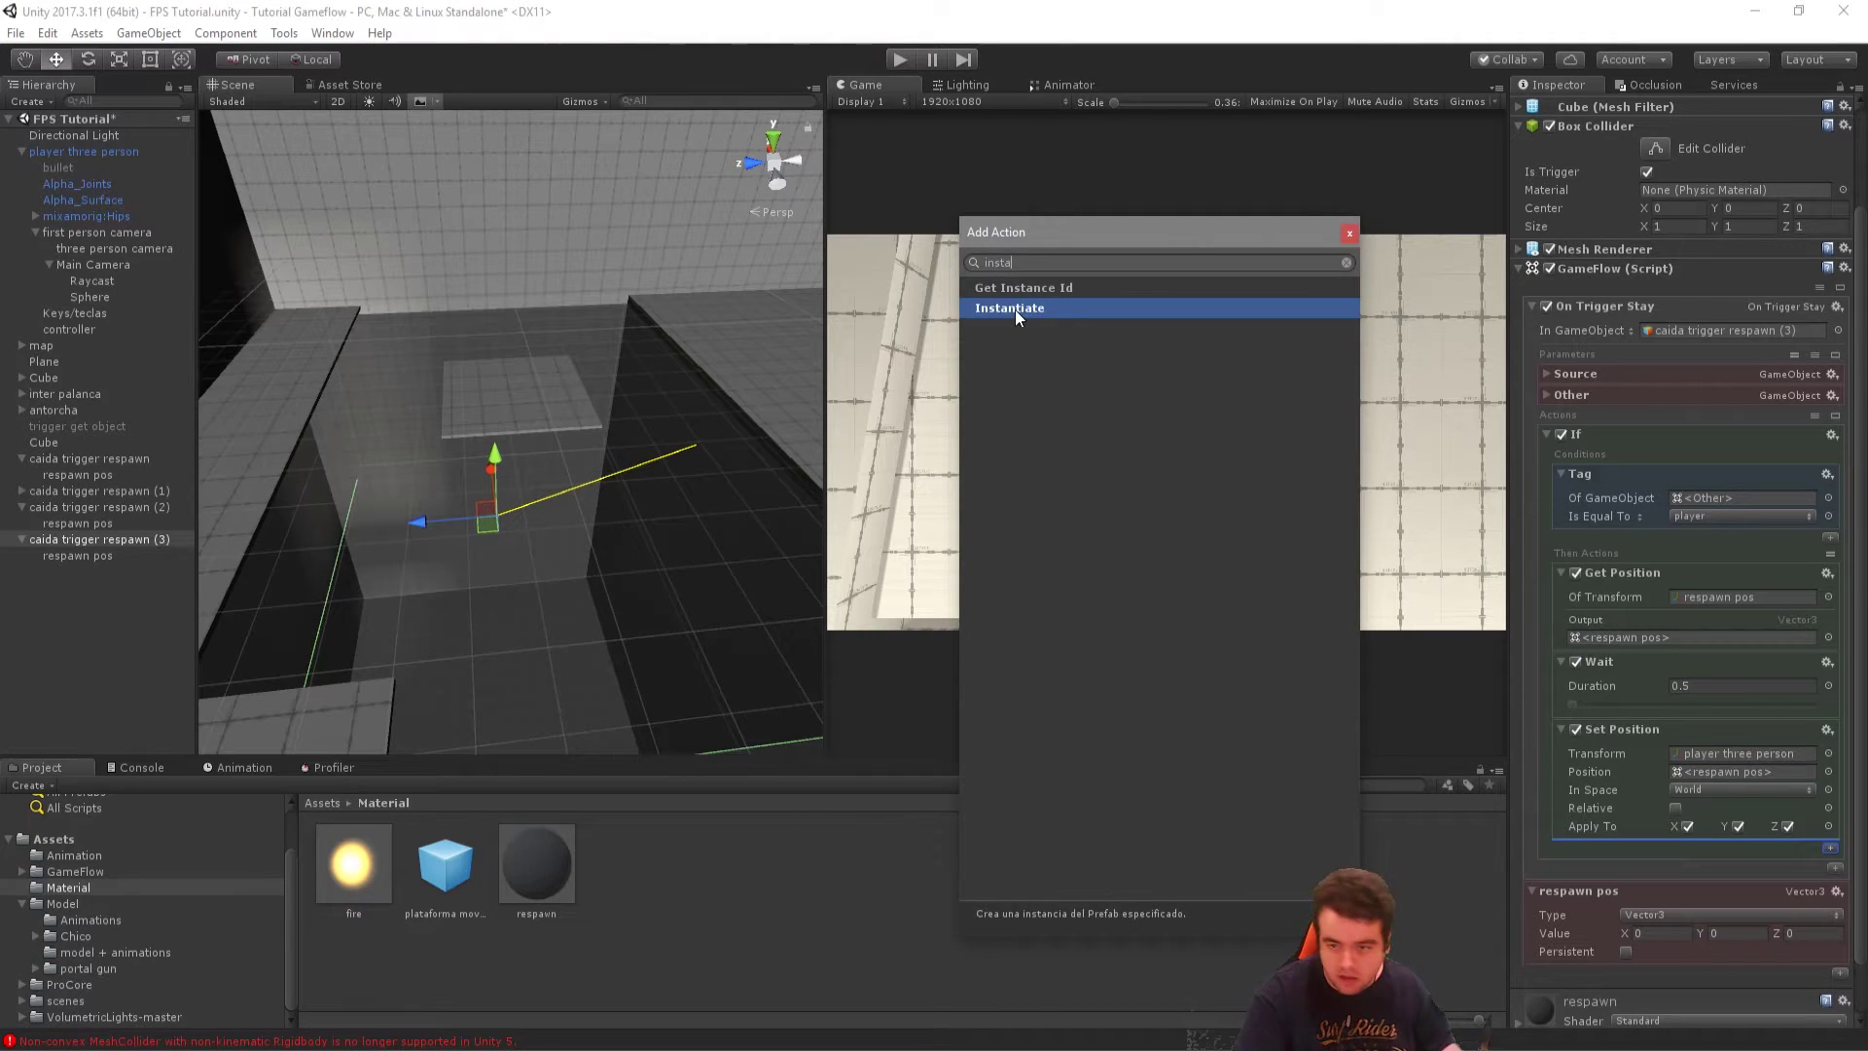
left_click(1040, 307)
left_click(1344, 228)
scroll(1656, 877, "down", 3)
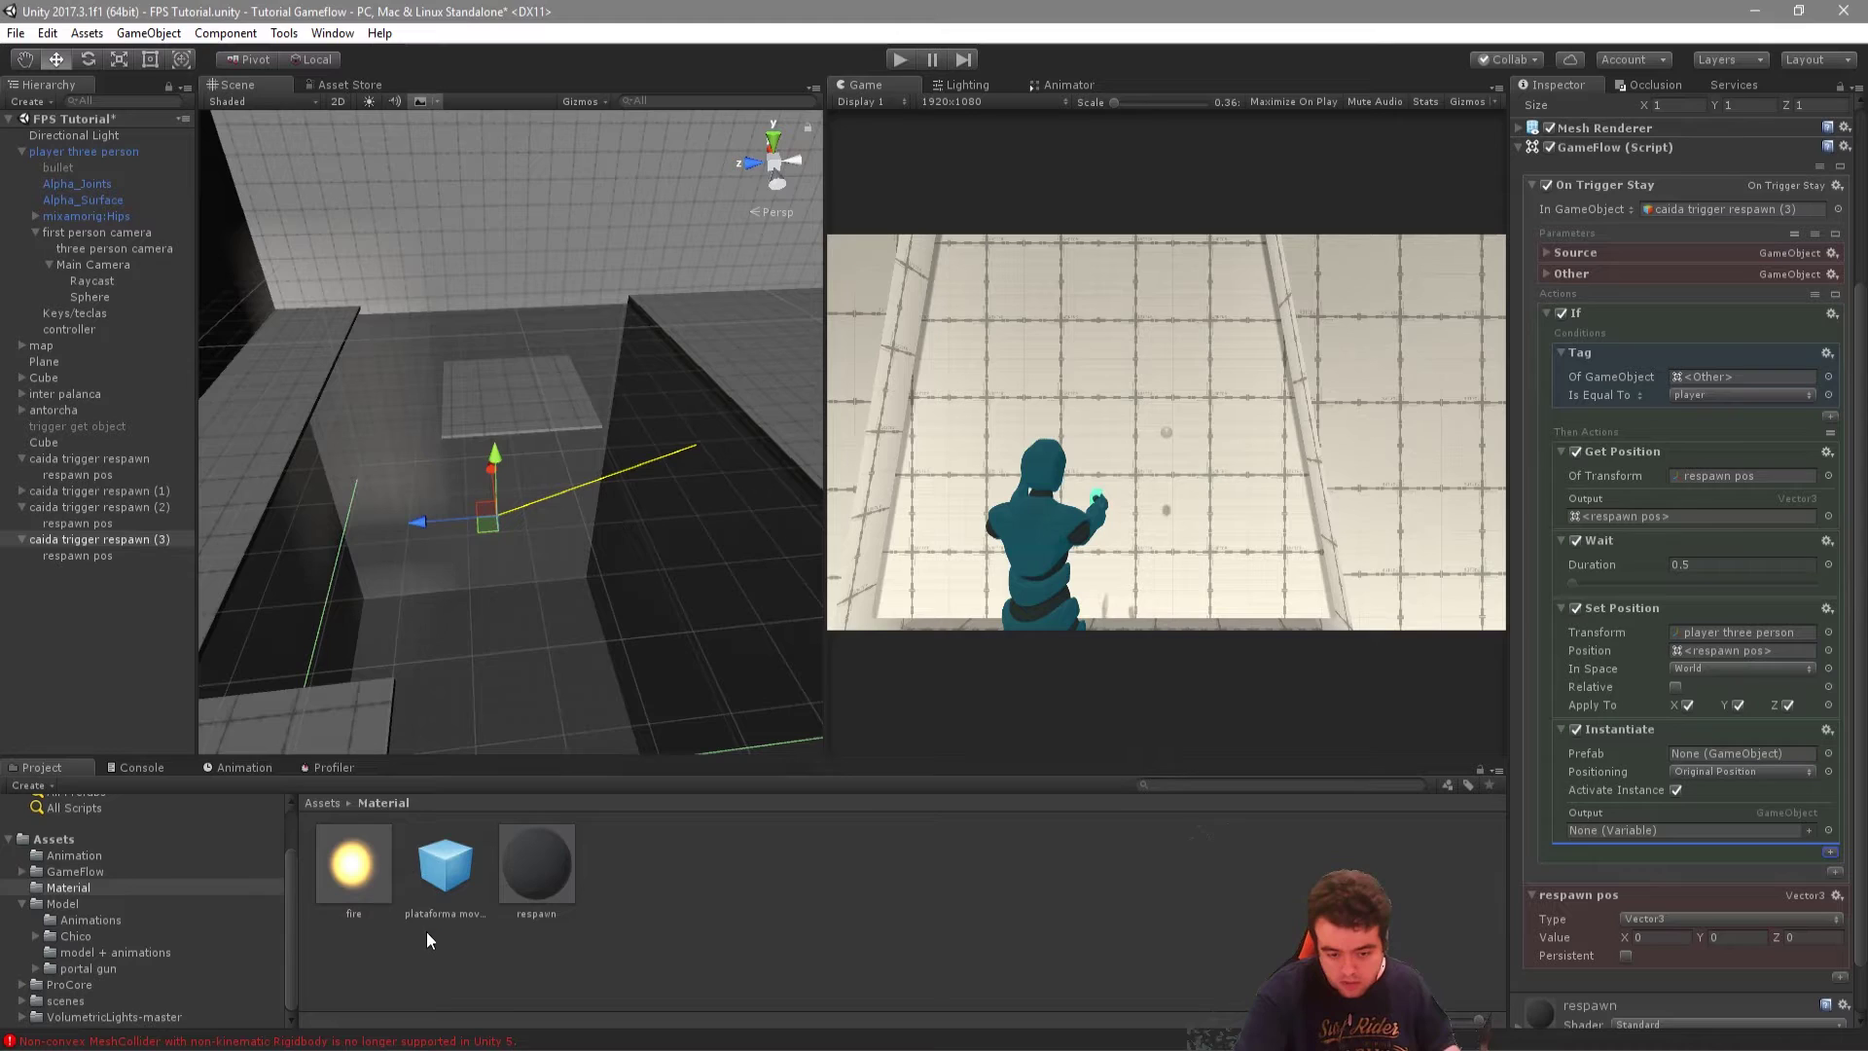
left_click_drag(429, 908, 483, 913)
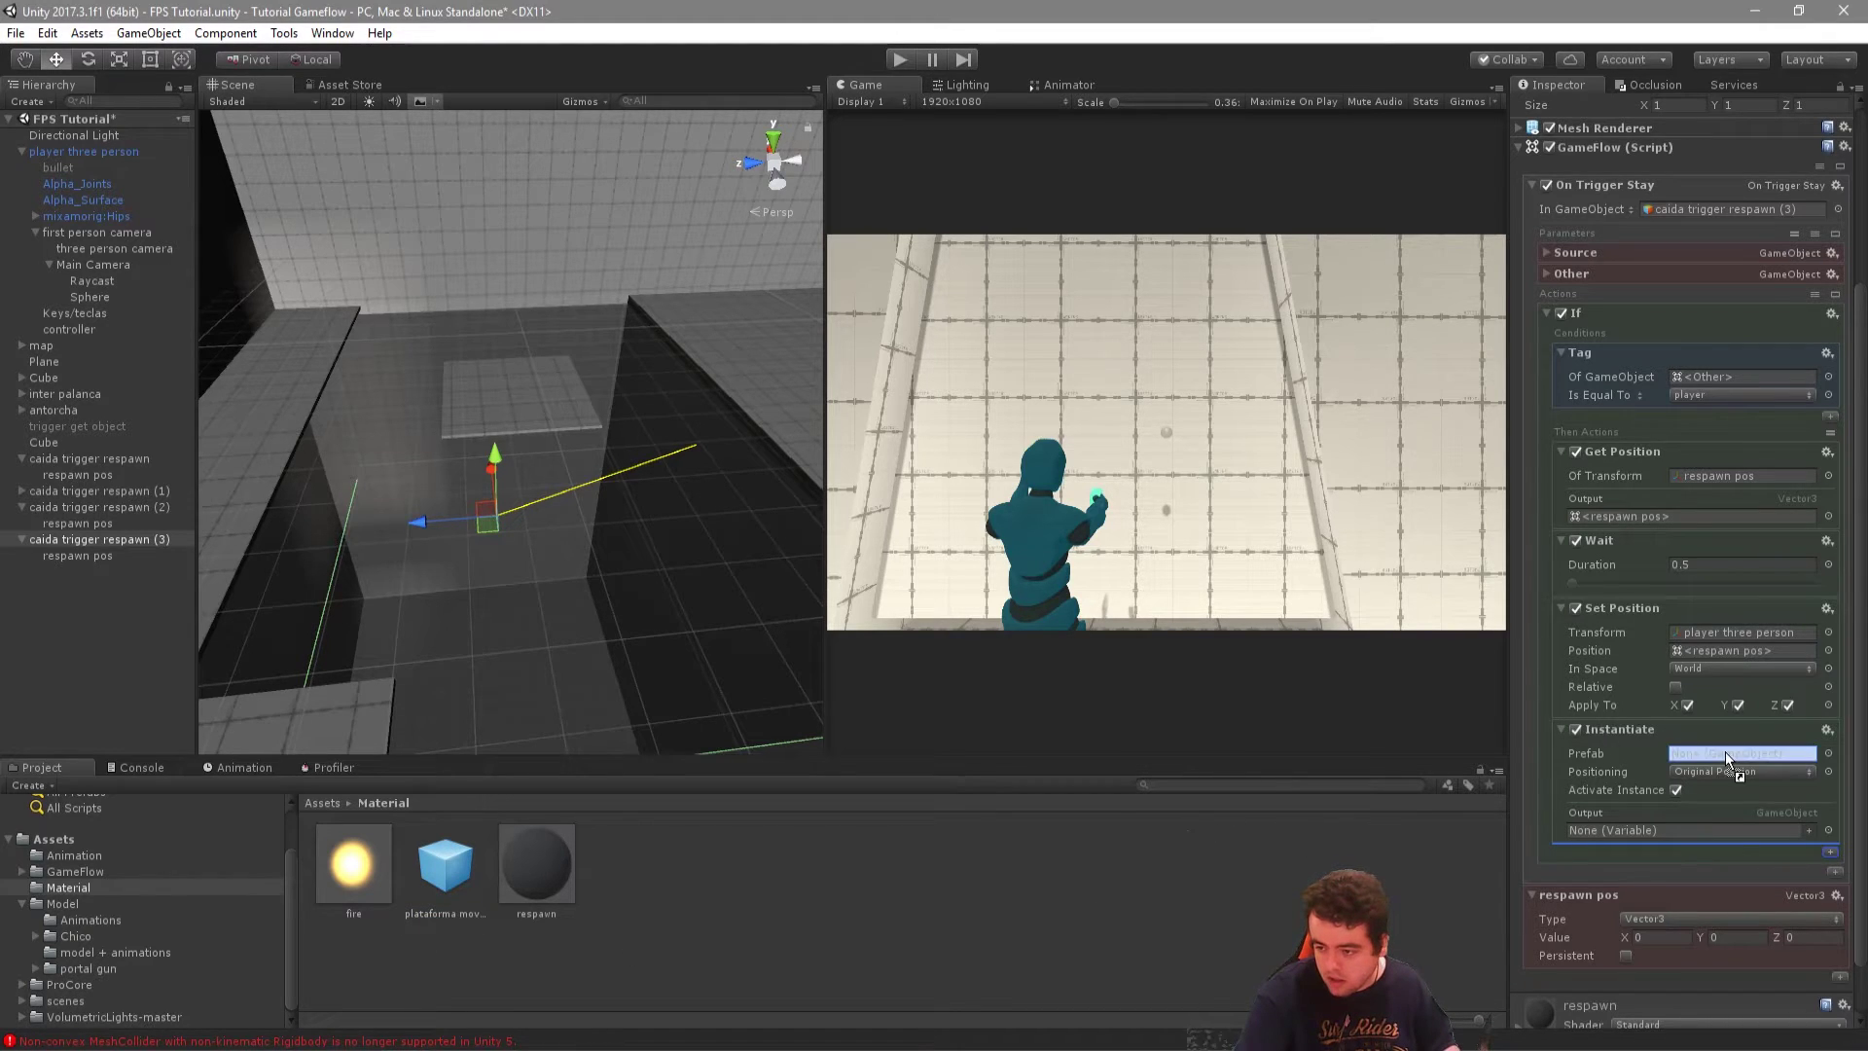
left_click_drag(1725, 752, 1725, 753)
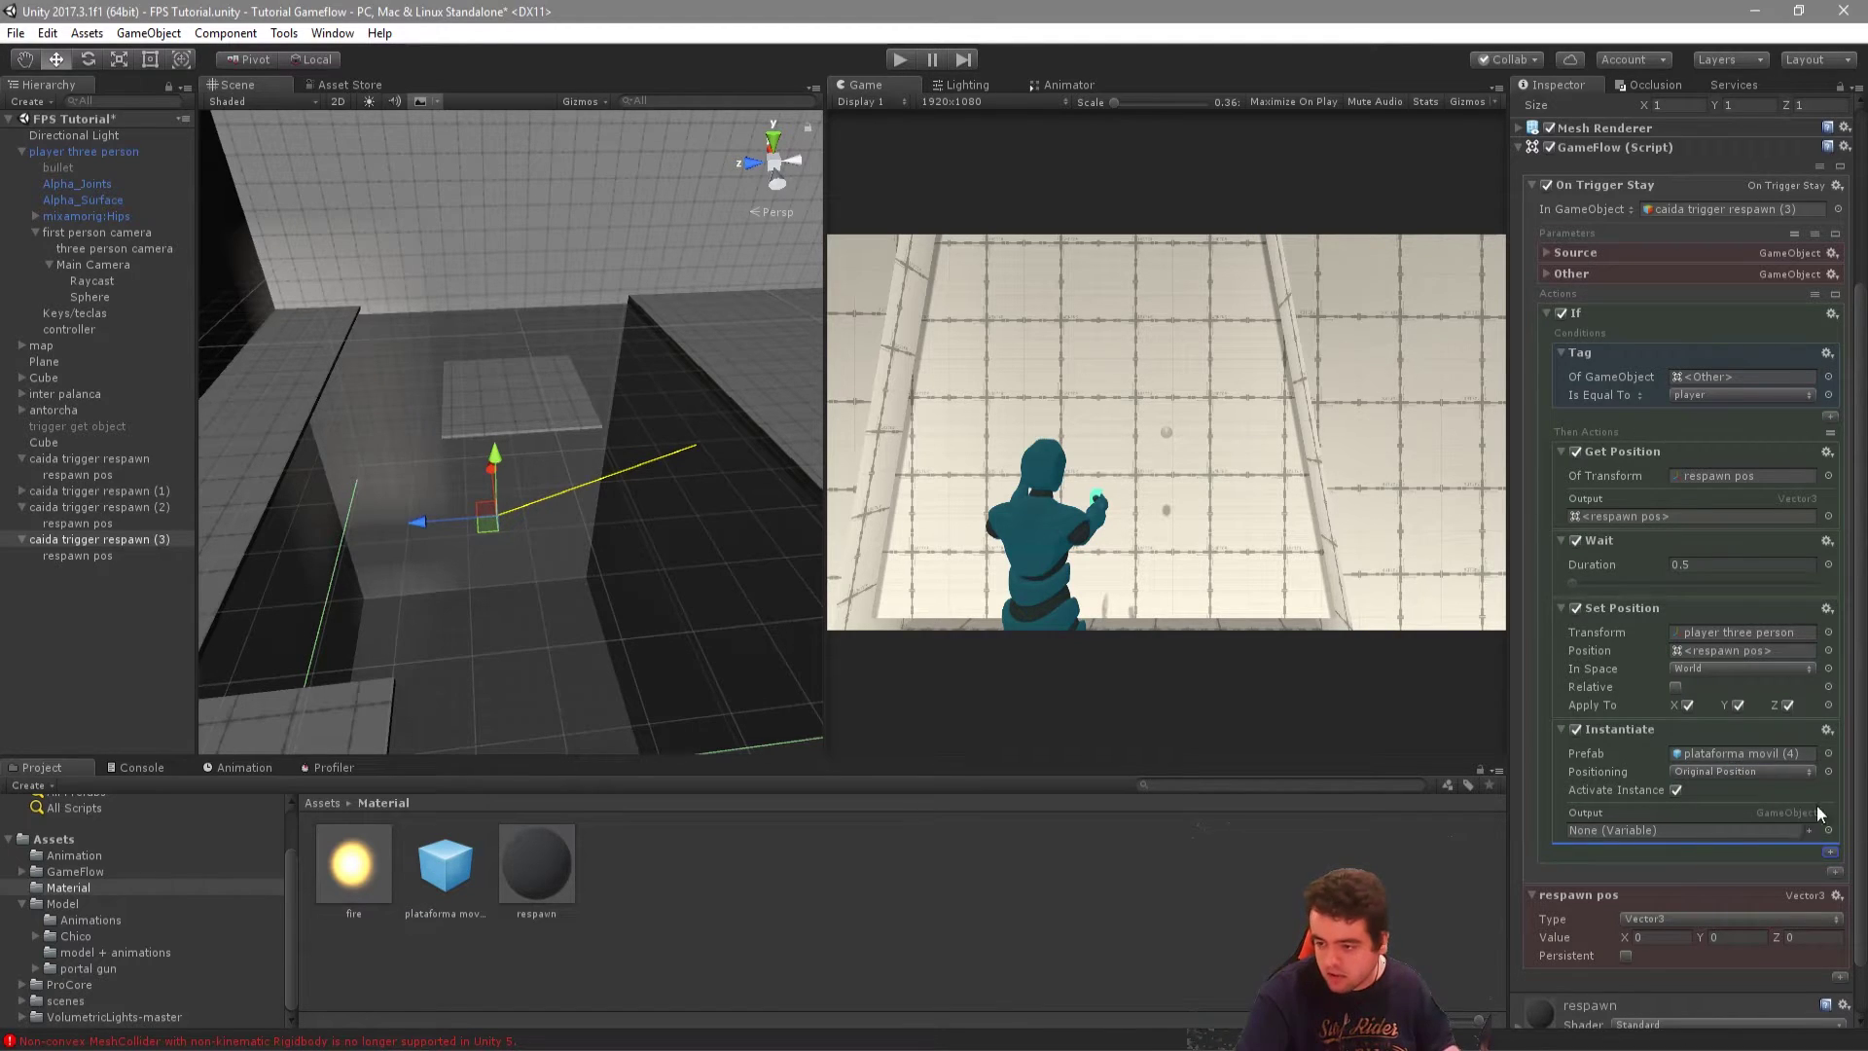
Duplicate the Wait action, place the copy after Instantiate, and start play mode.
left_click(1827, 546)
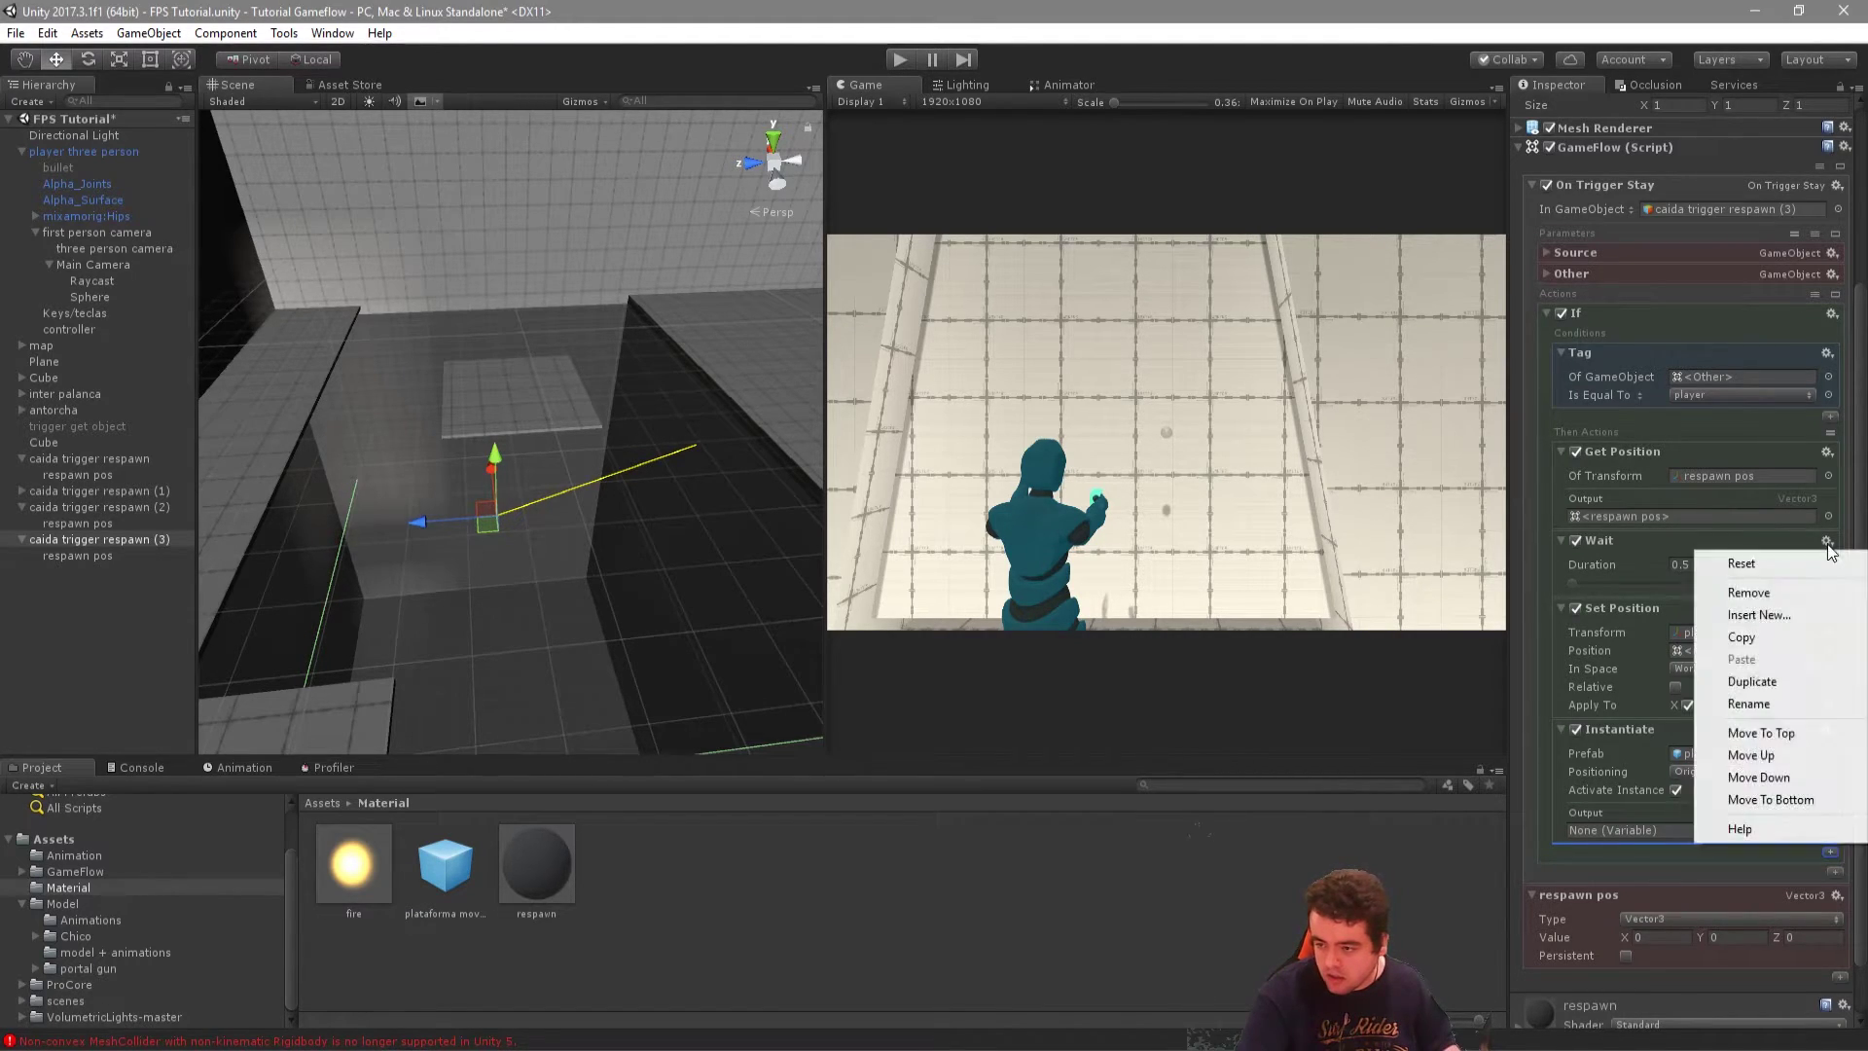
left_click(1787, 681)
left_click_drag(1624, 610, 1655, 908)
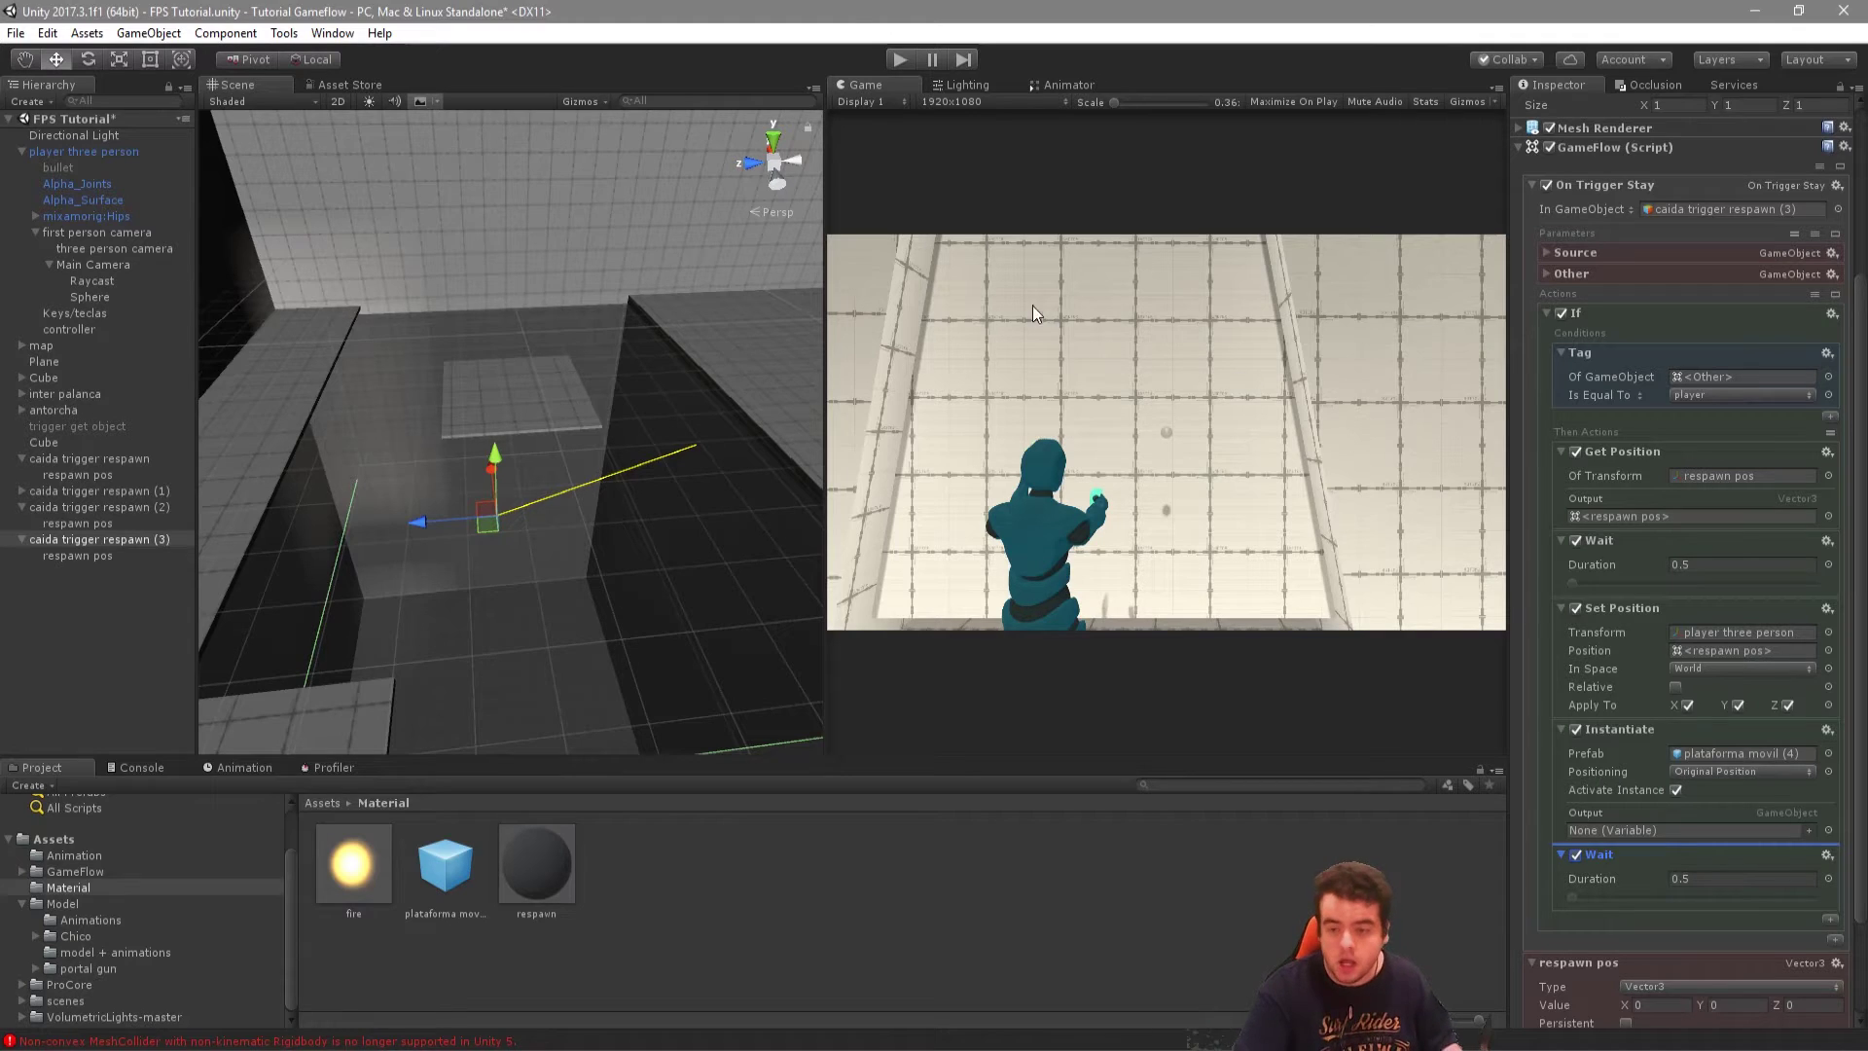
left_click(896, 58)
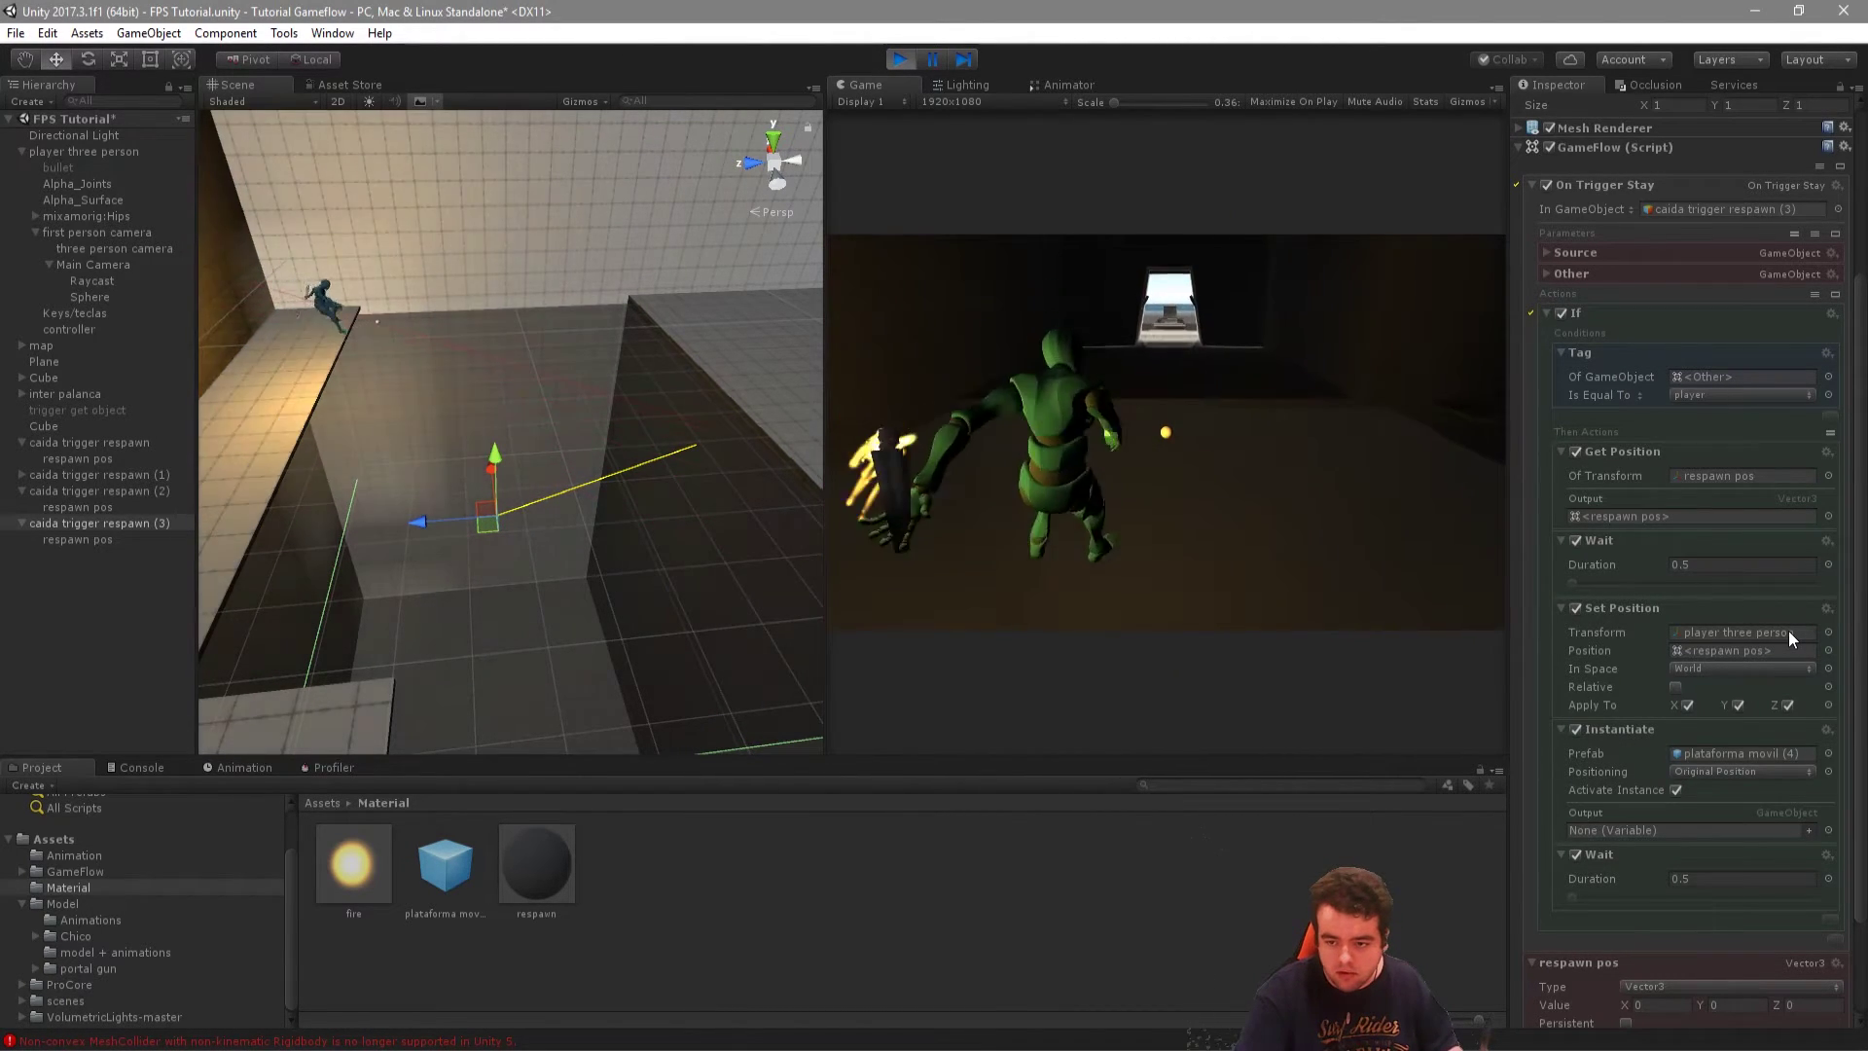
Stop the running game and restart play mode to test again.
left_click(902, 60)
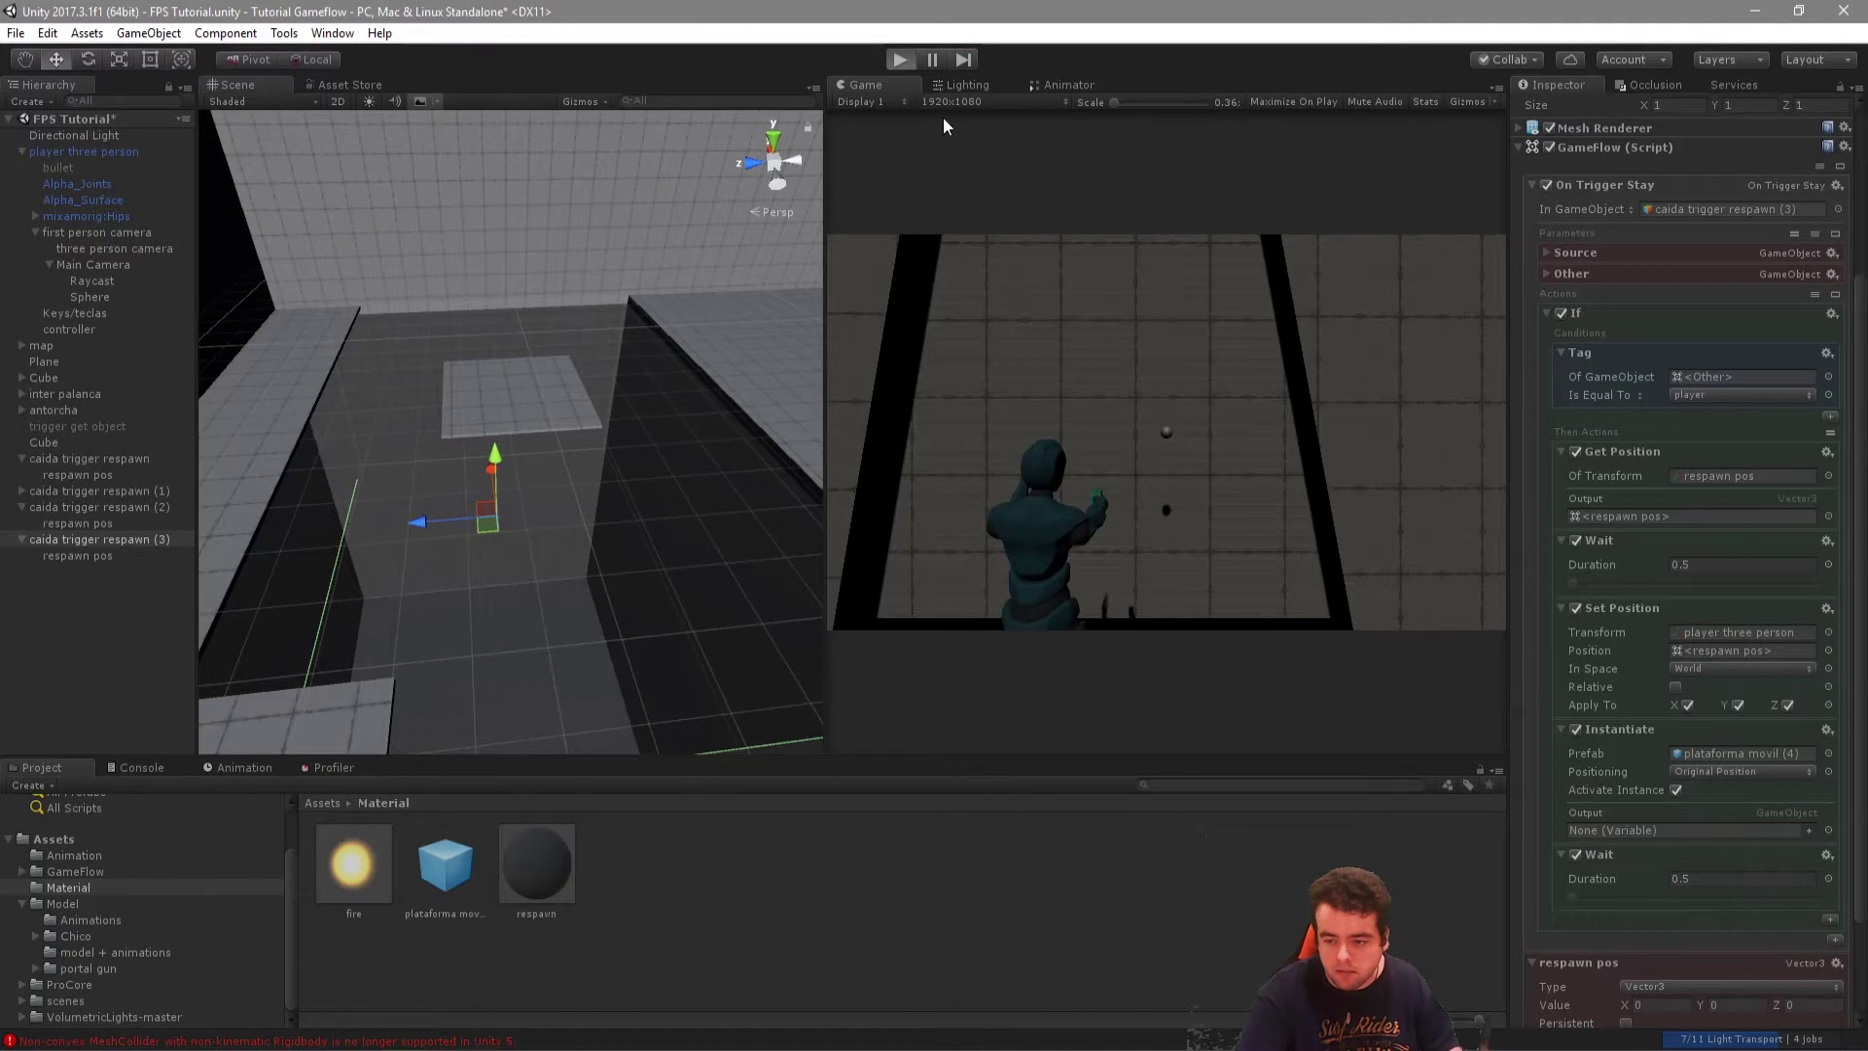
left_click(900, 60)
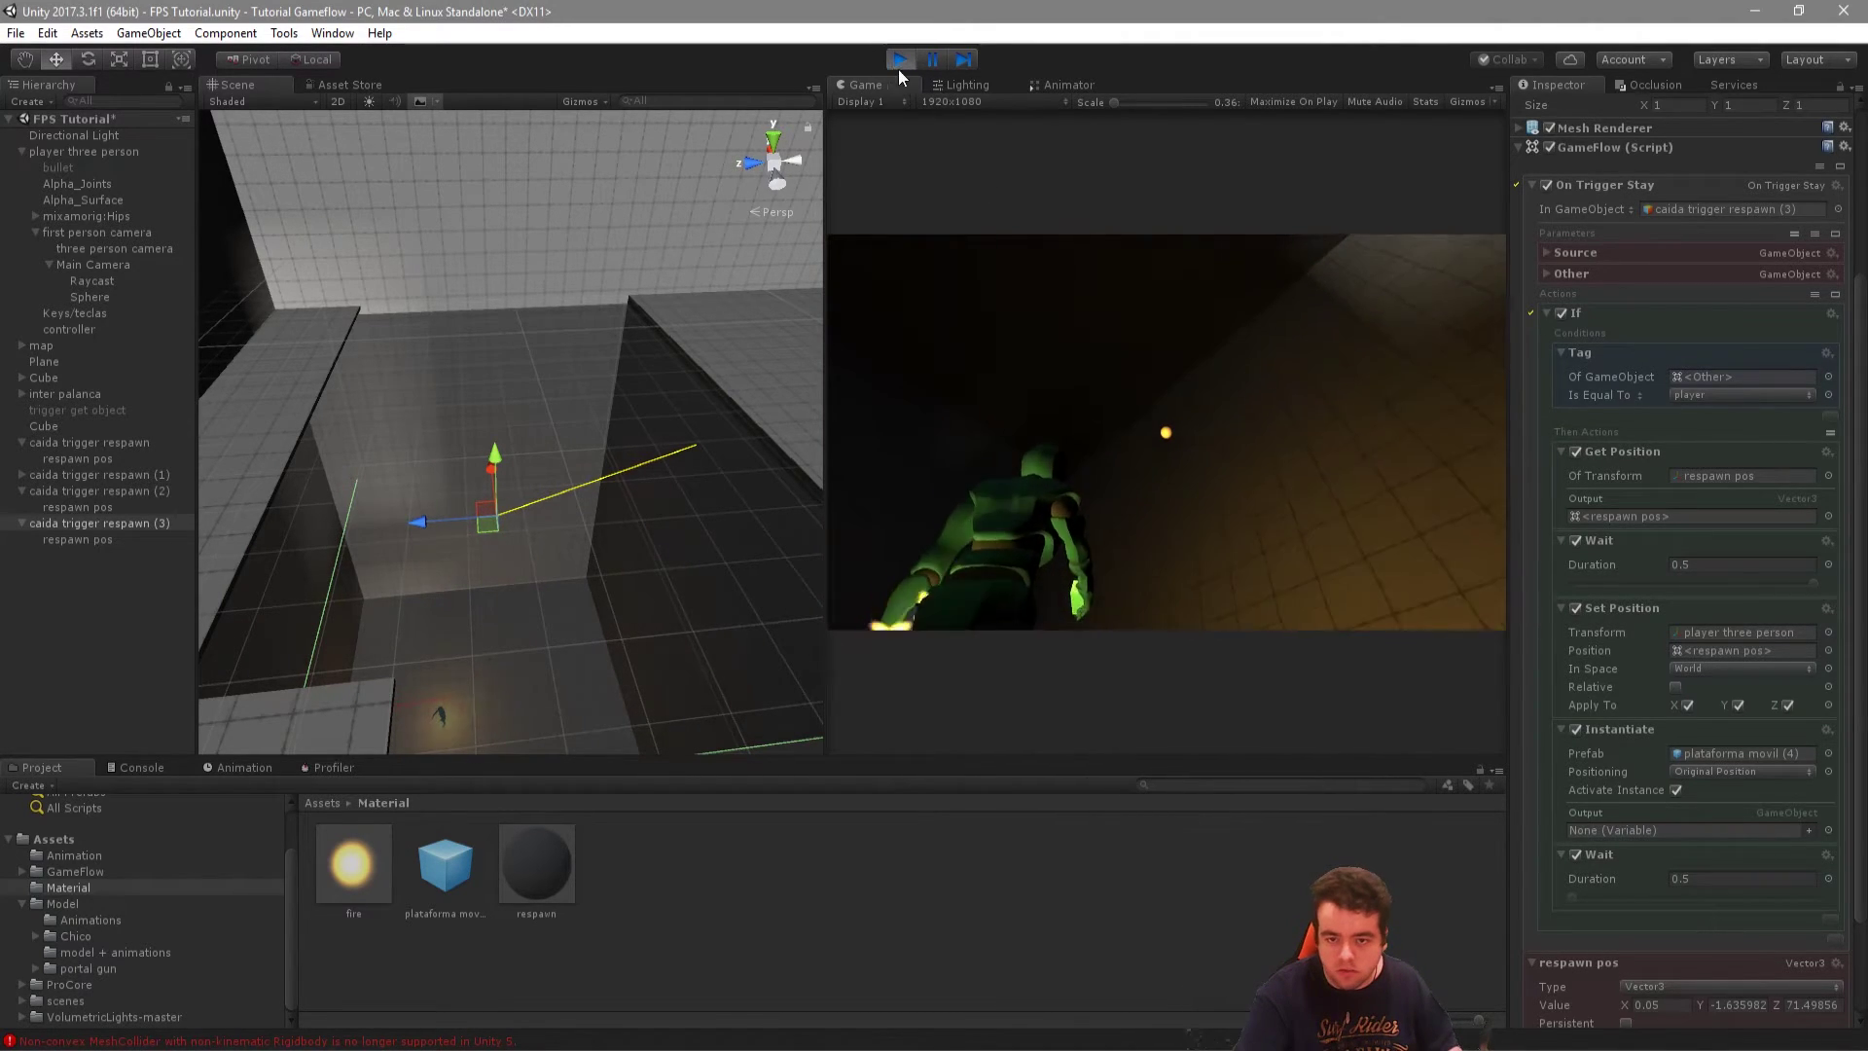
Stop the game, rerun the play test with the 0.1-second wait, then stop it with Ctrl+P.
left_click(901, 60)
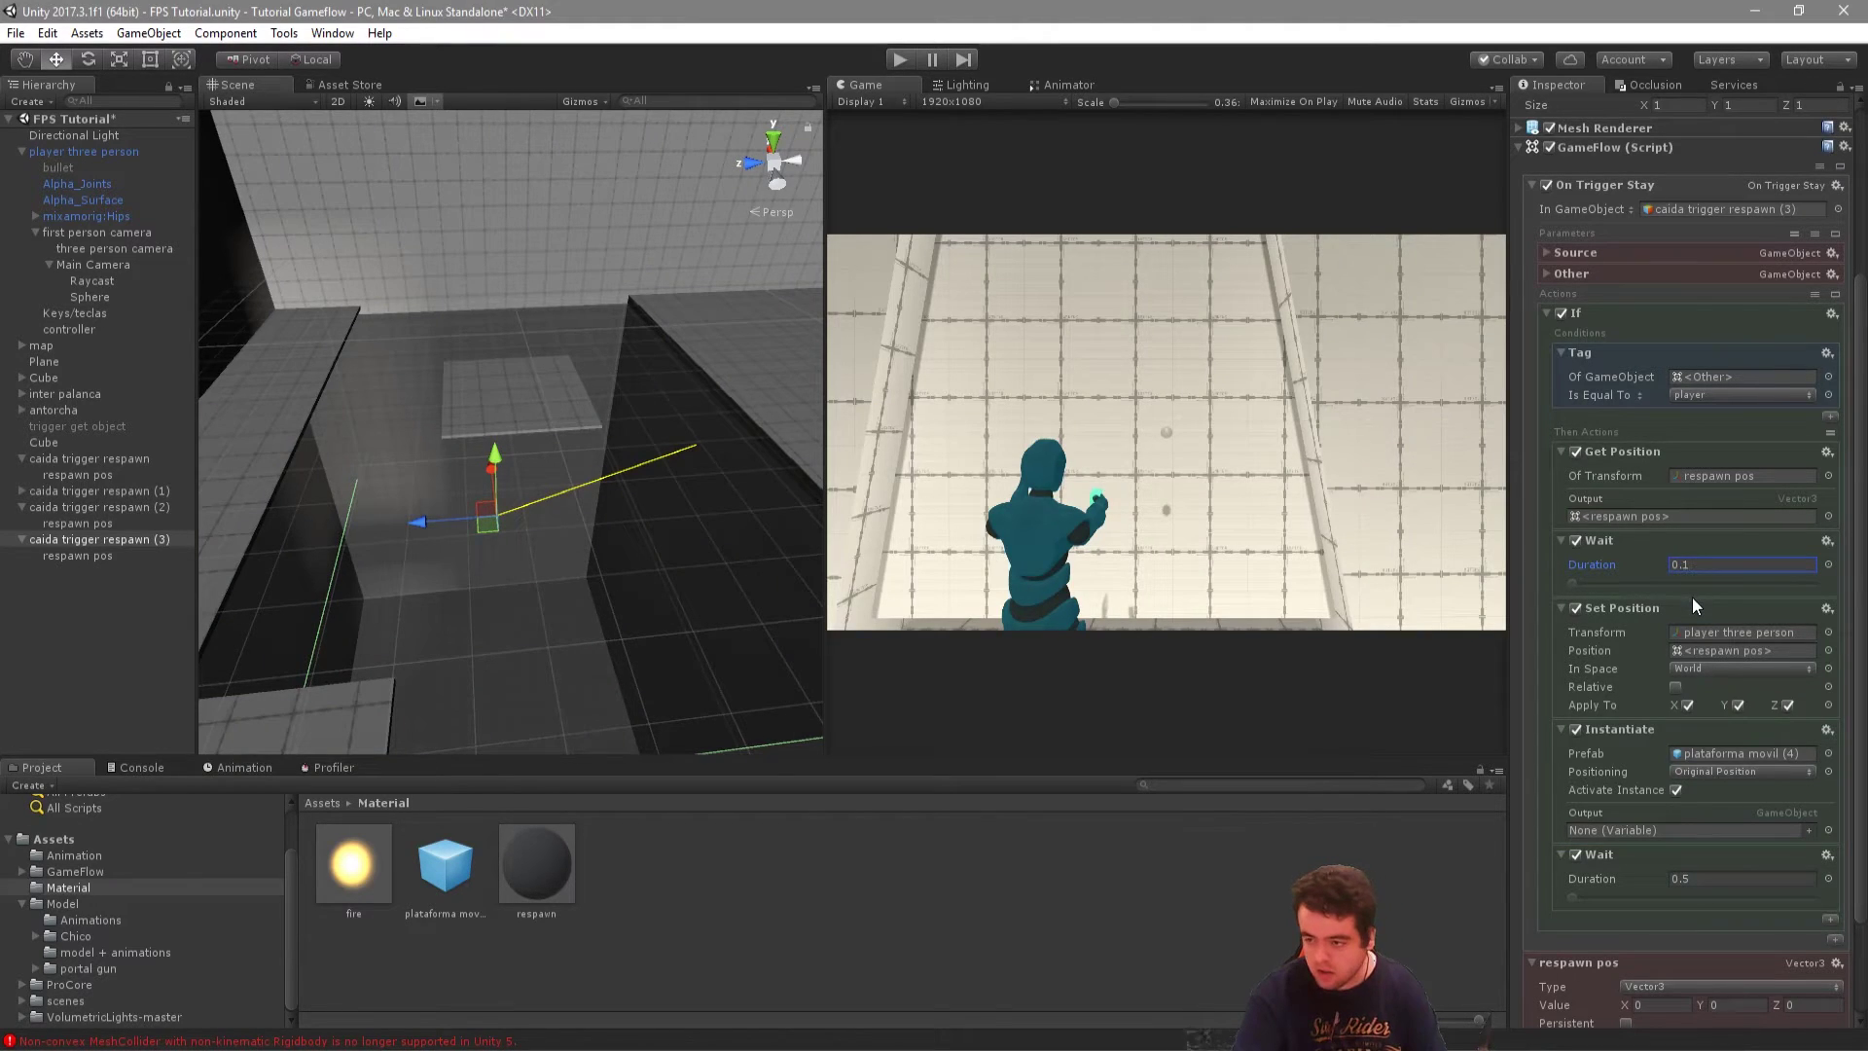
left_click(901, 61)
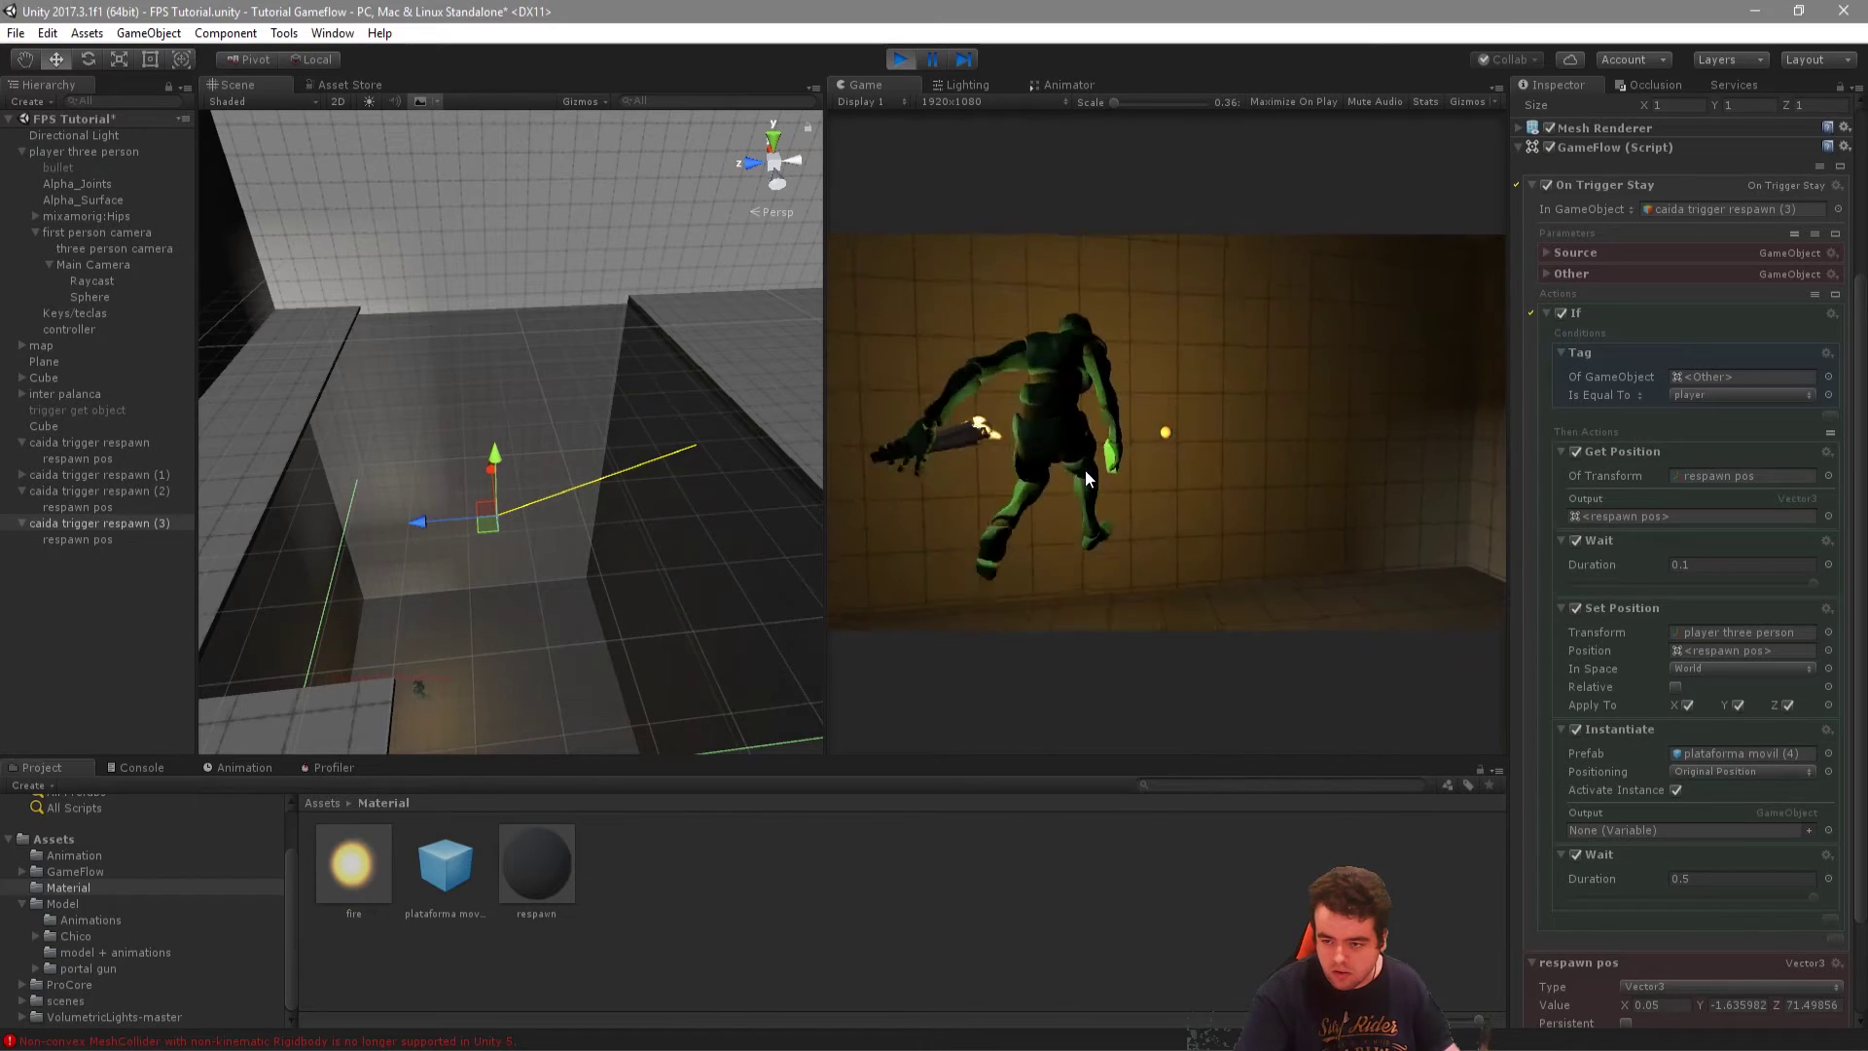
key("ctrl+p")
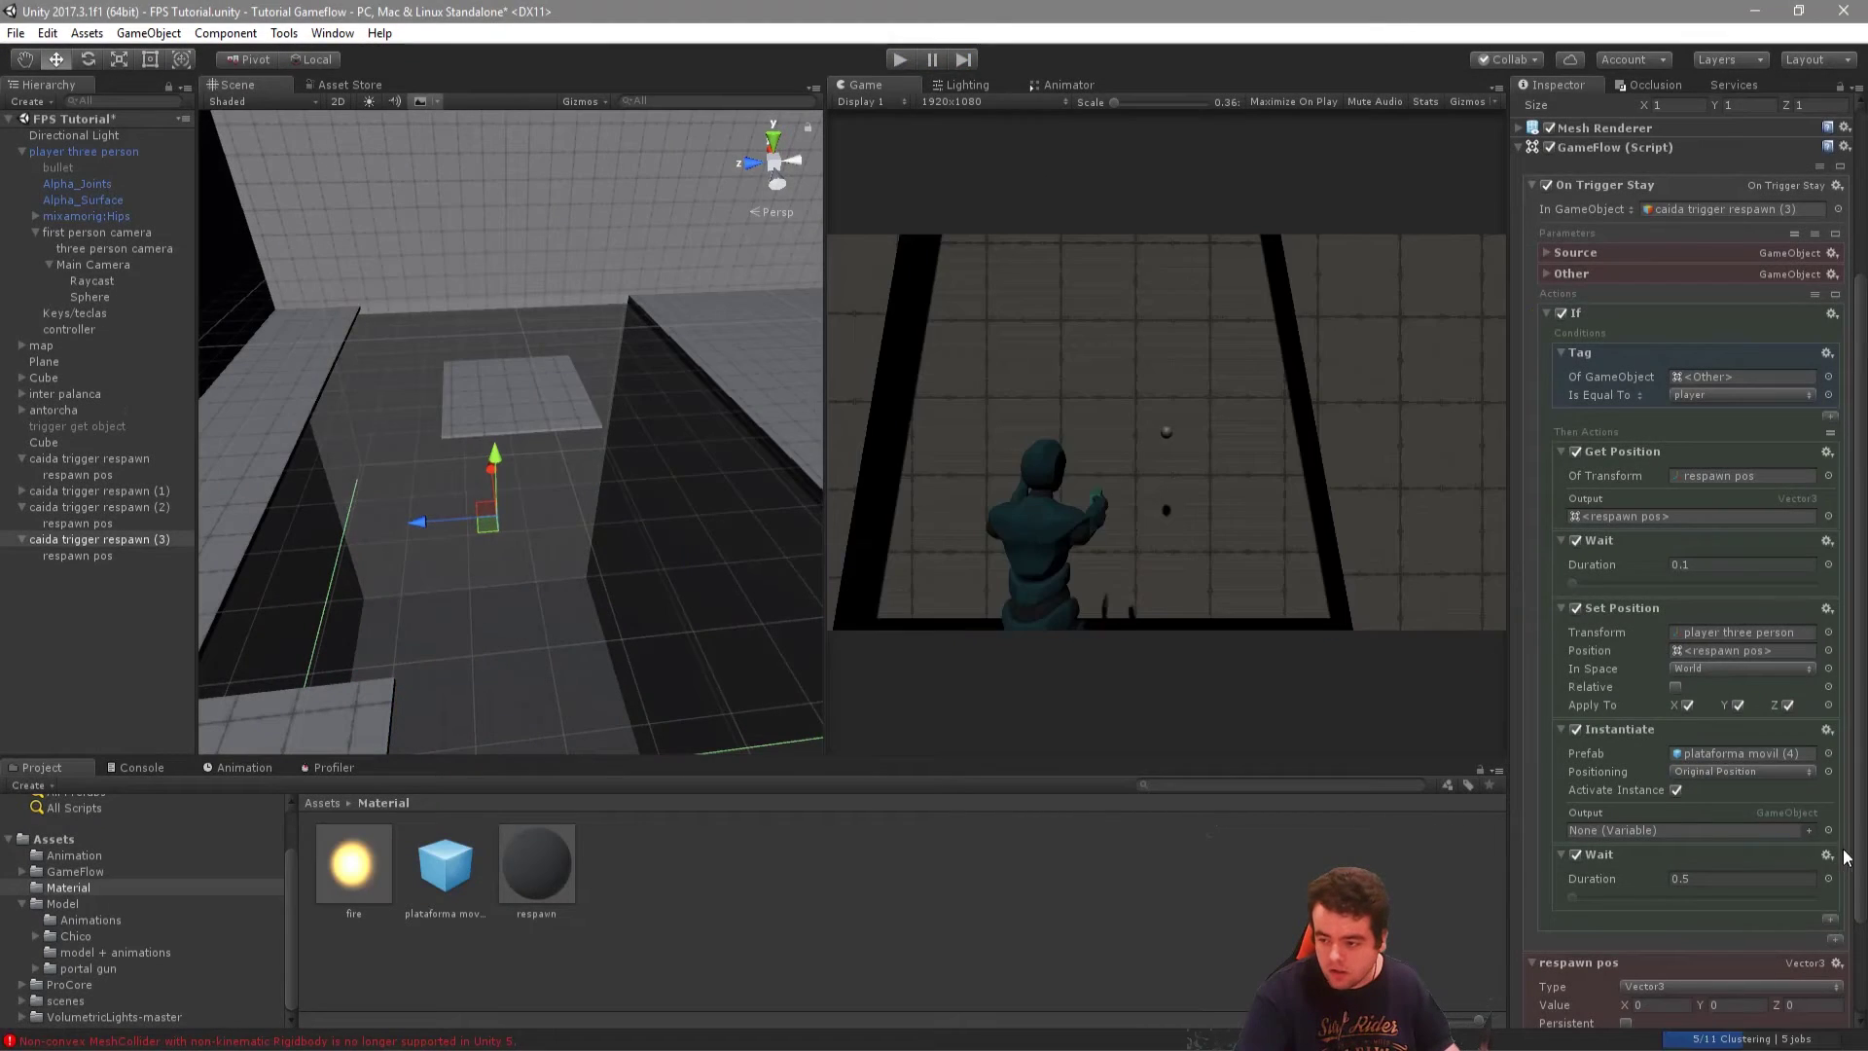
Change the second Wait's duration to 0.05 seconds.
left_click(1827, 860)
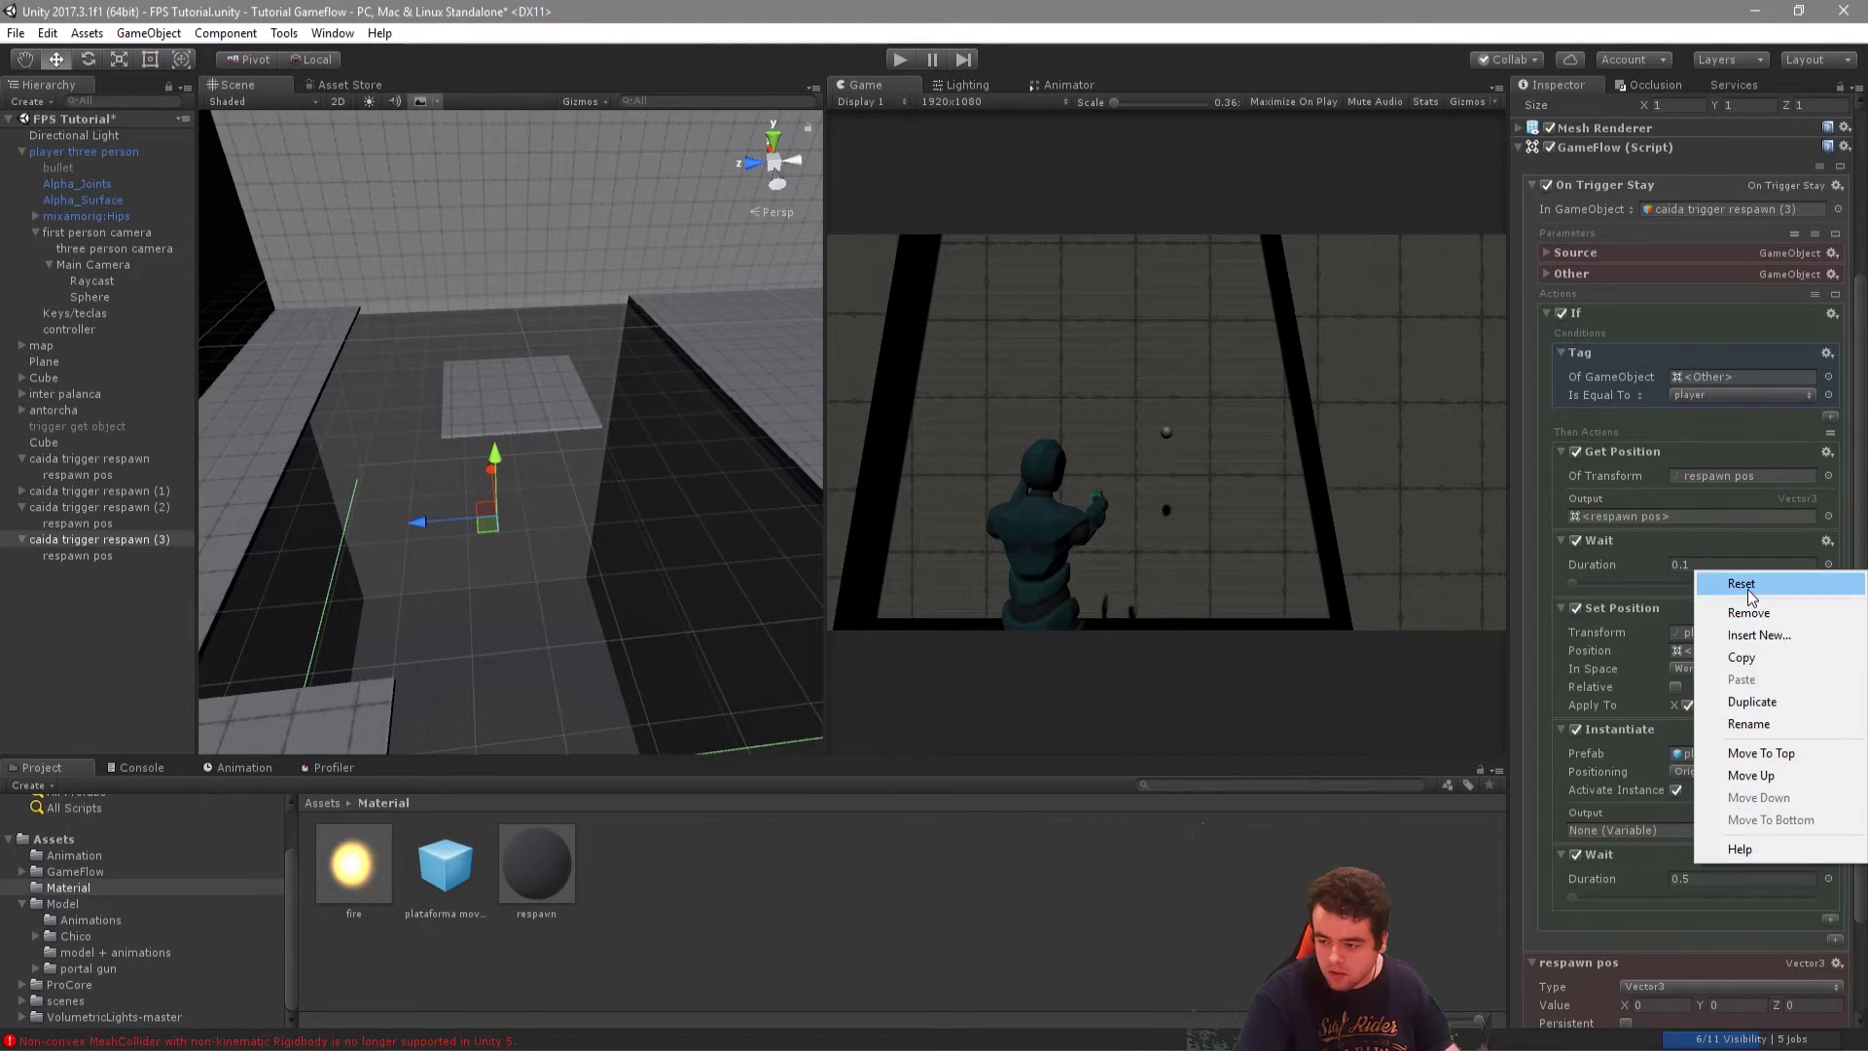
left_click(1700, 880)
key("BackSpace")
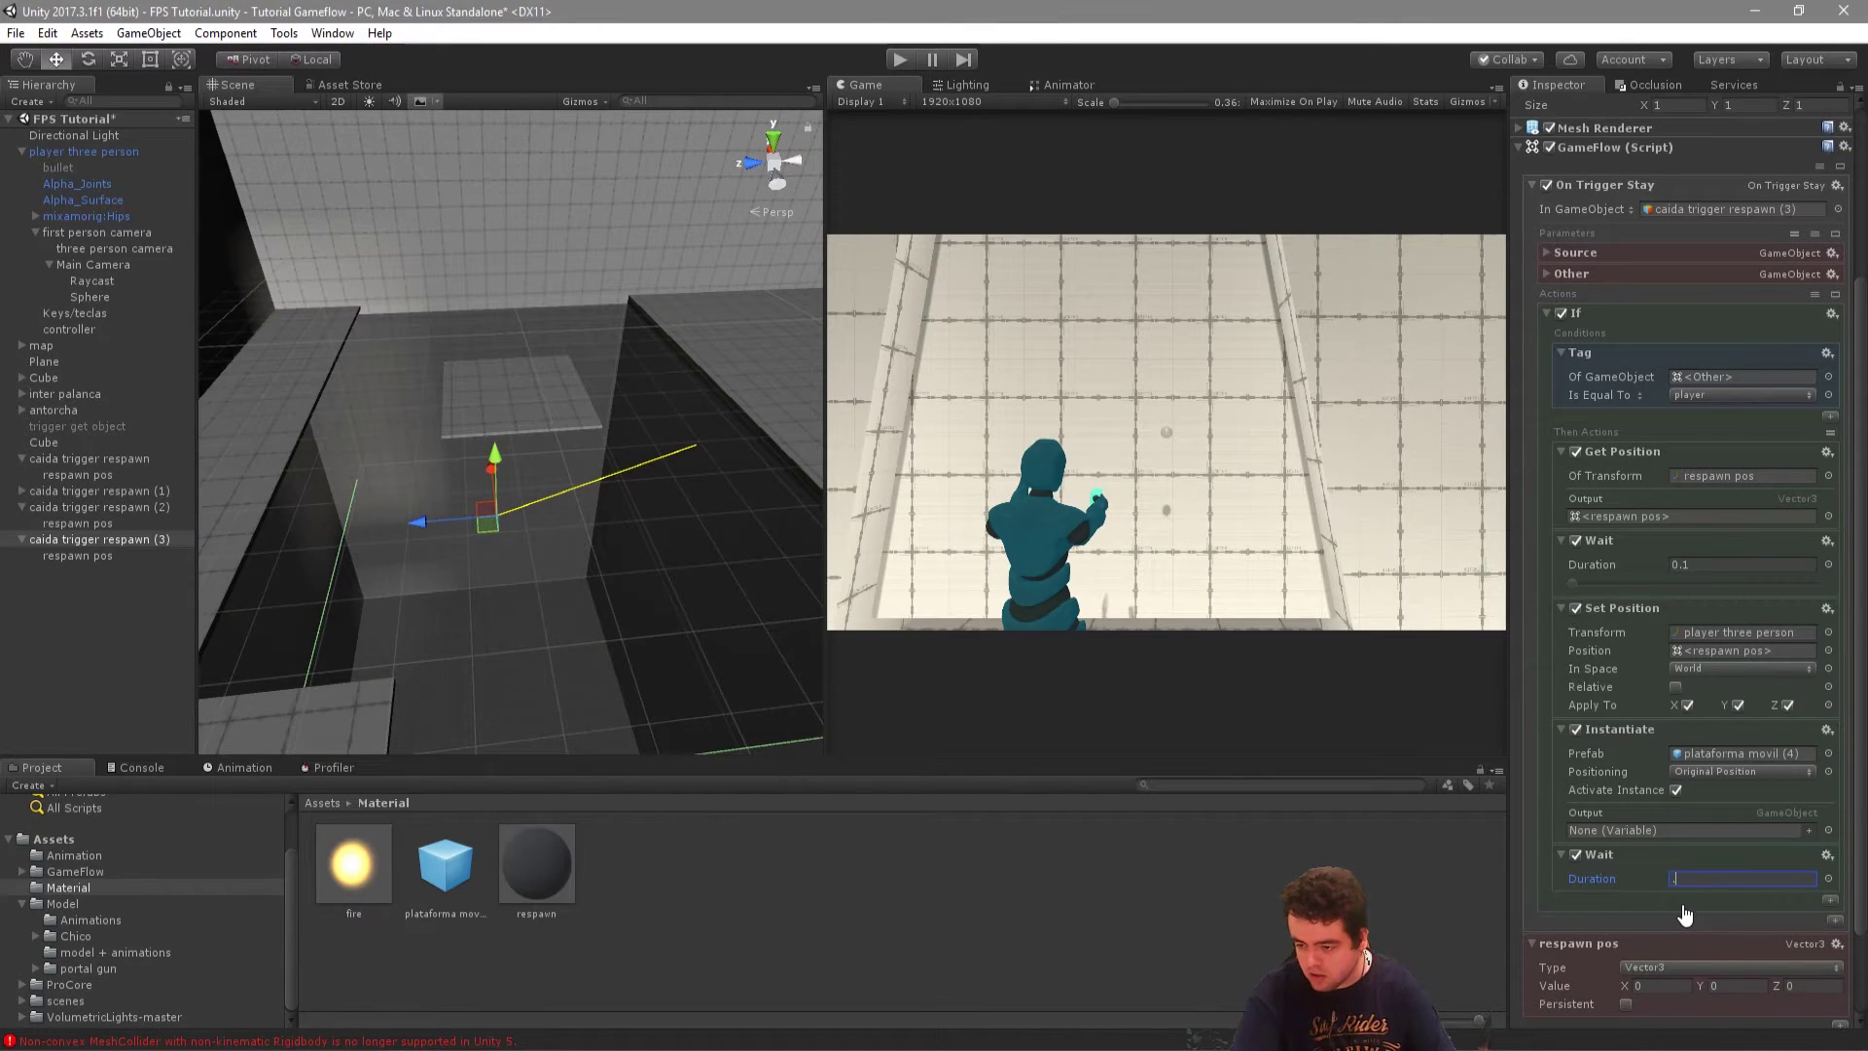
type("05")
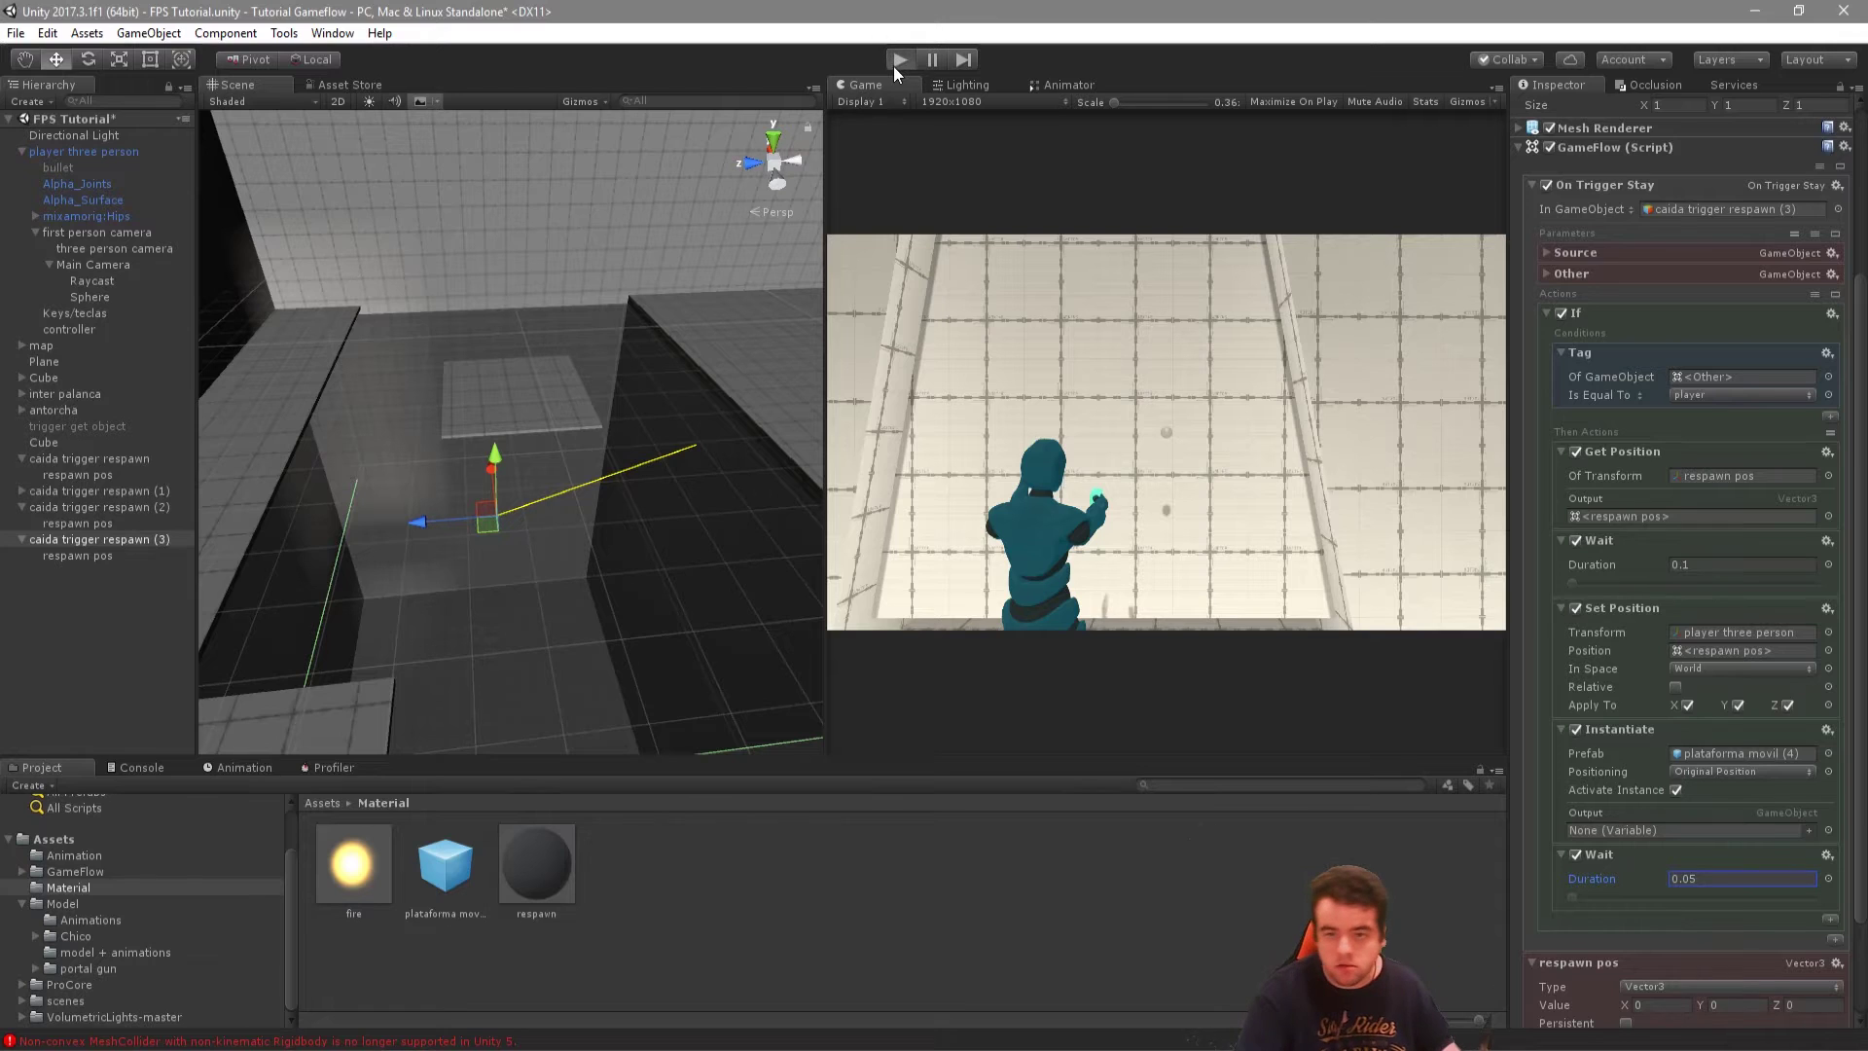
Play-test the fall trigger by running the character forward, then stop.
left_click(895, 63)
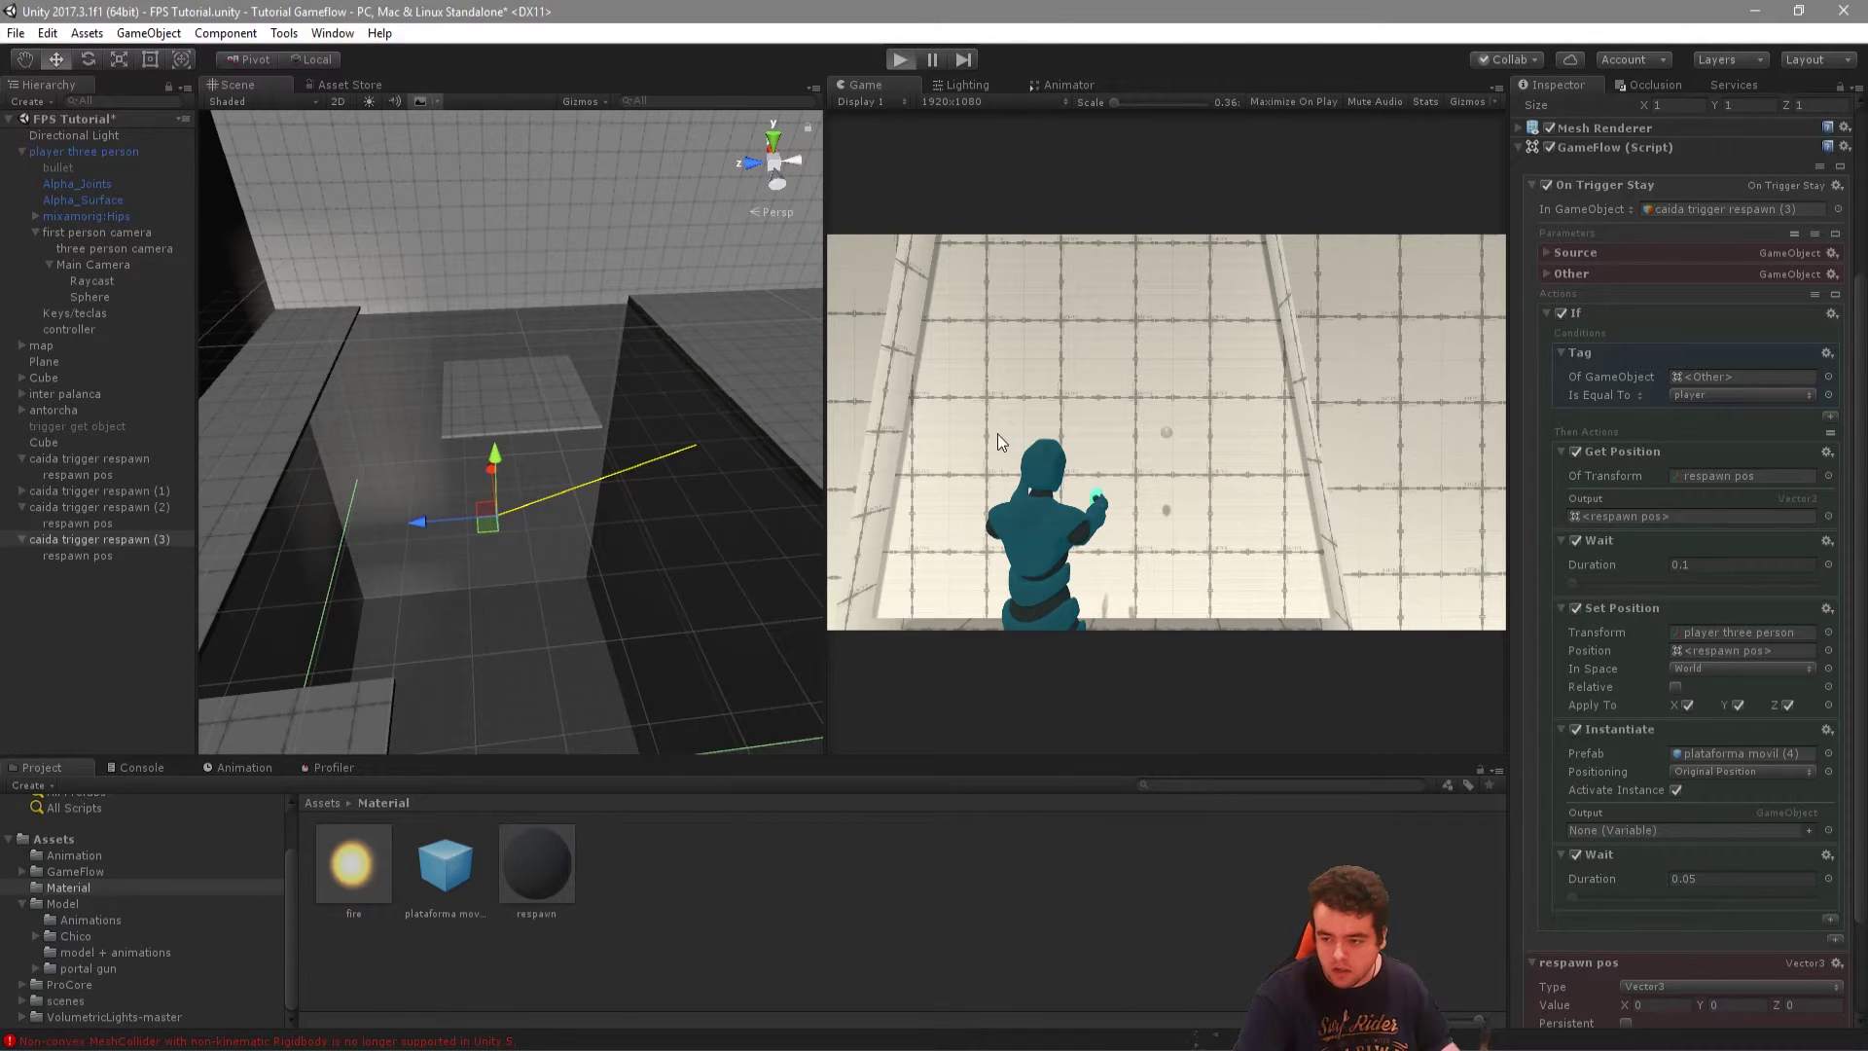
key("w")
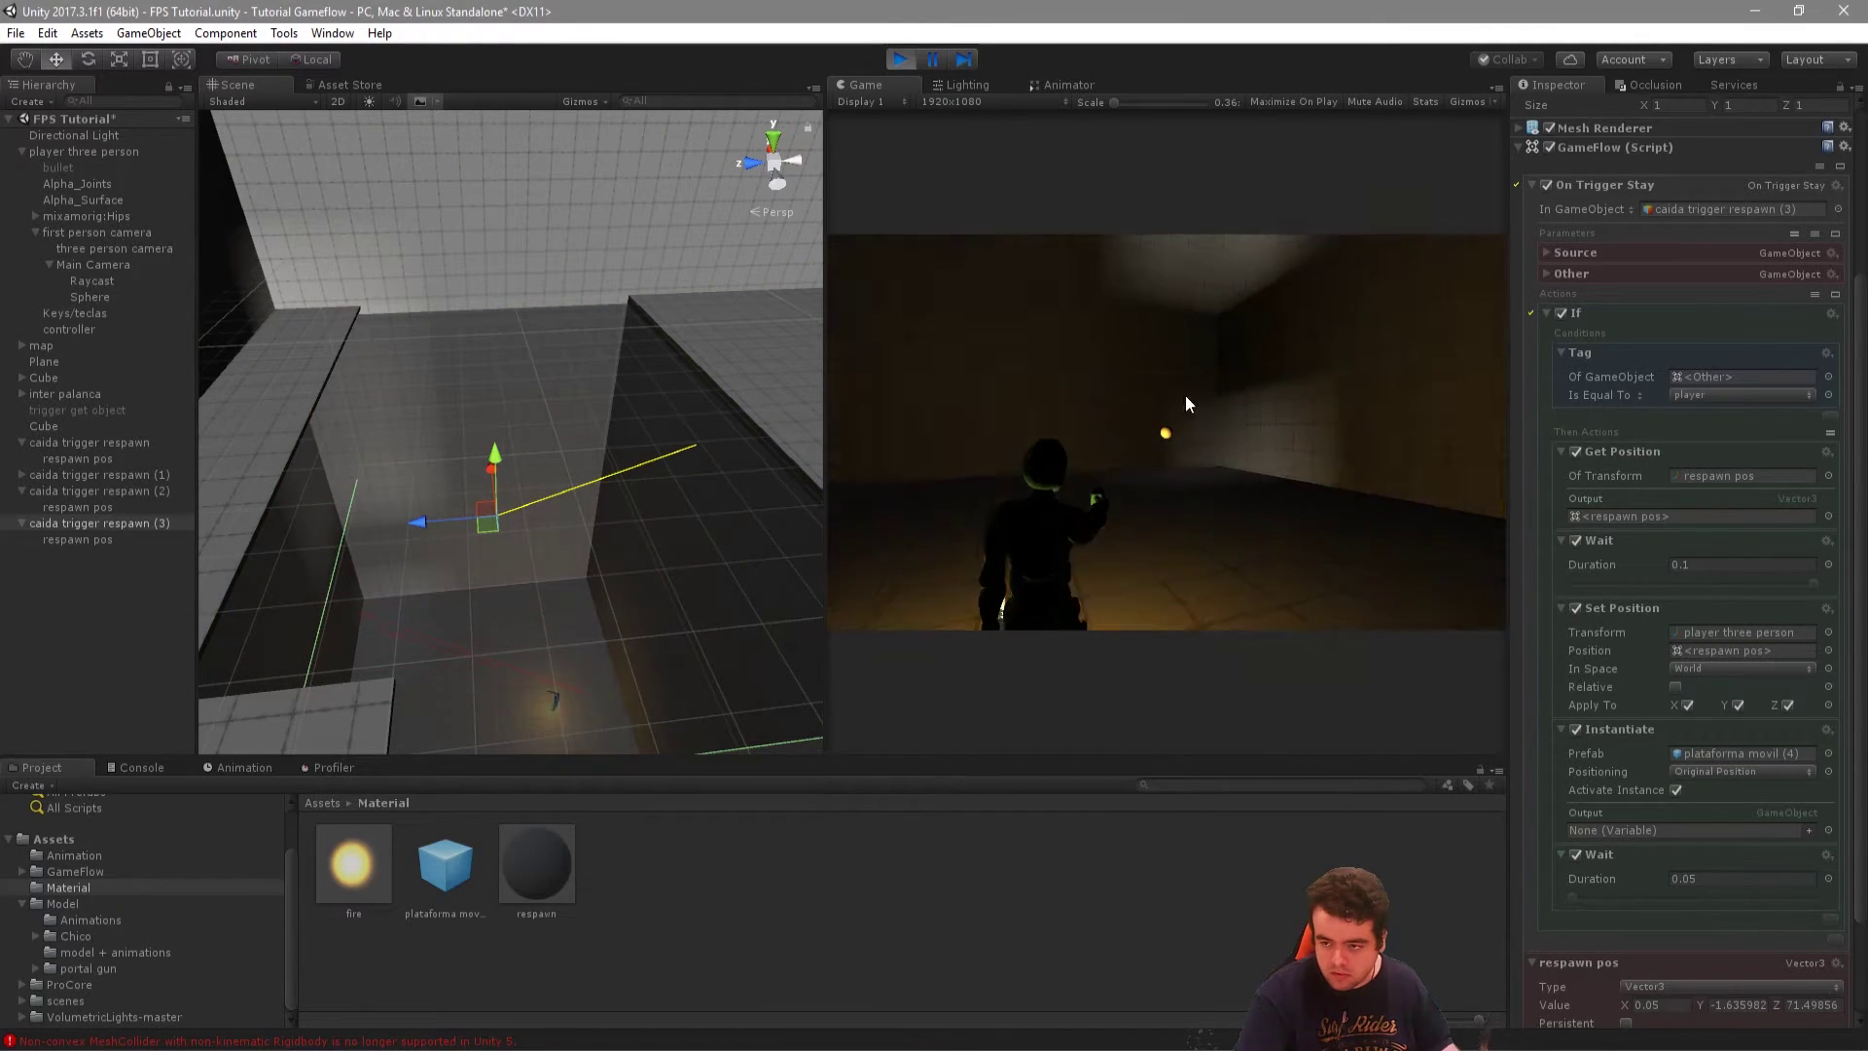
left_click(898, 56)
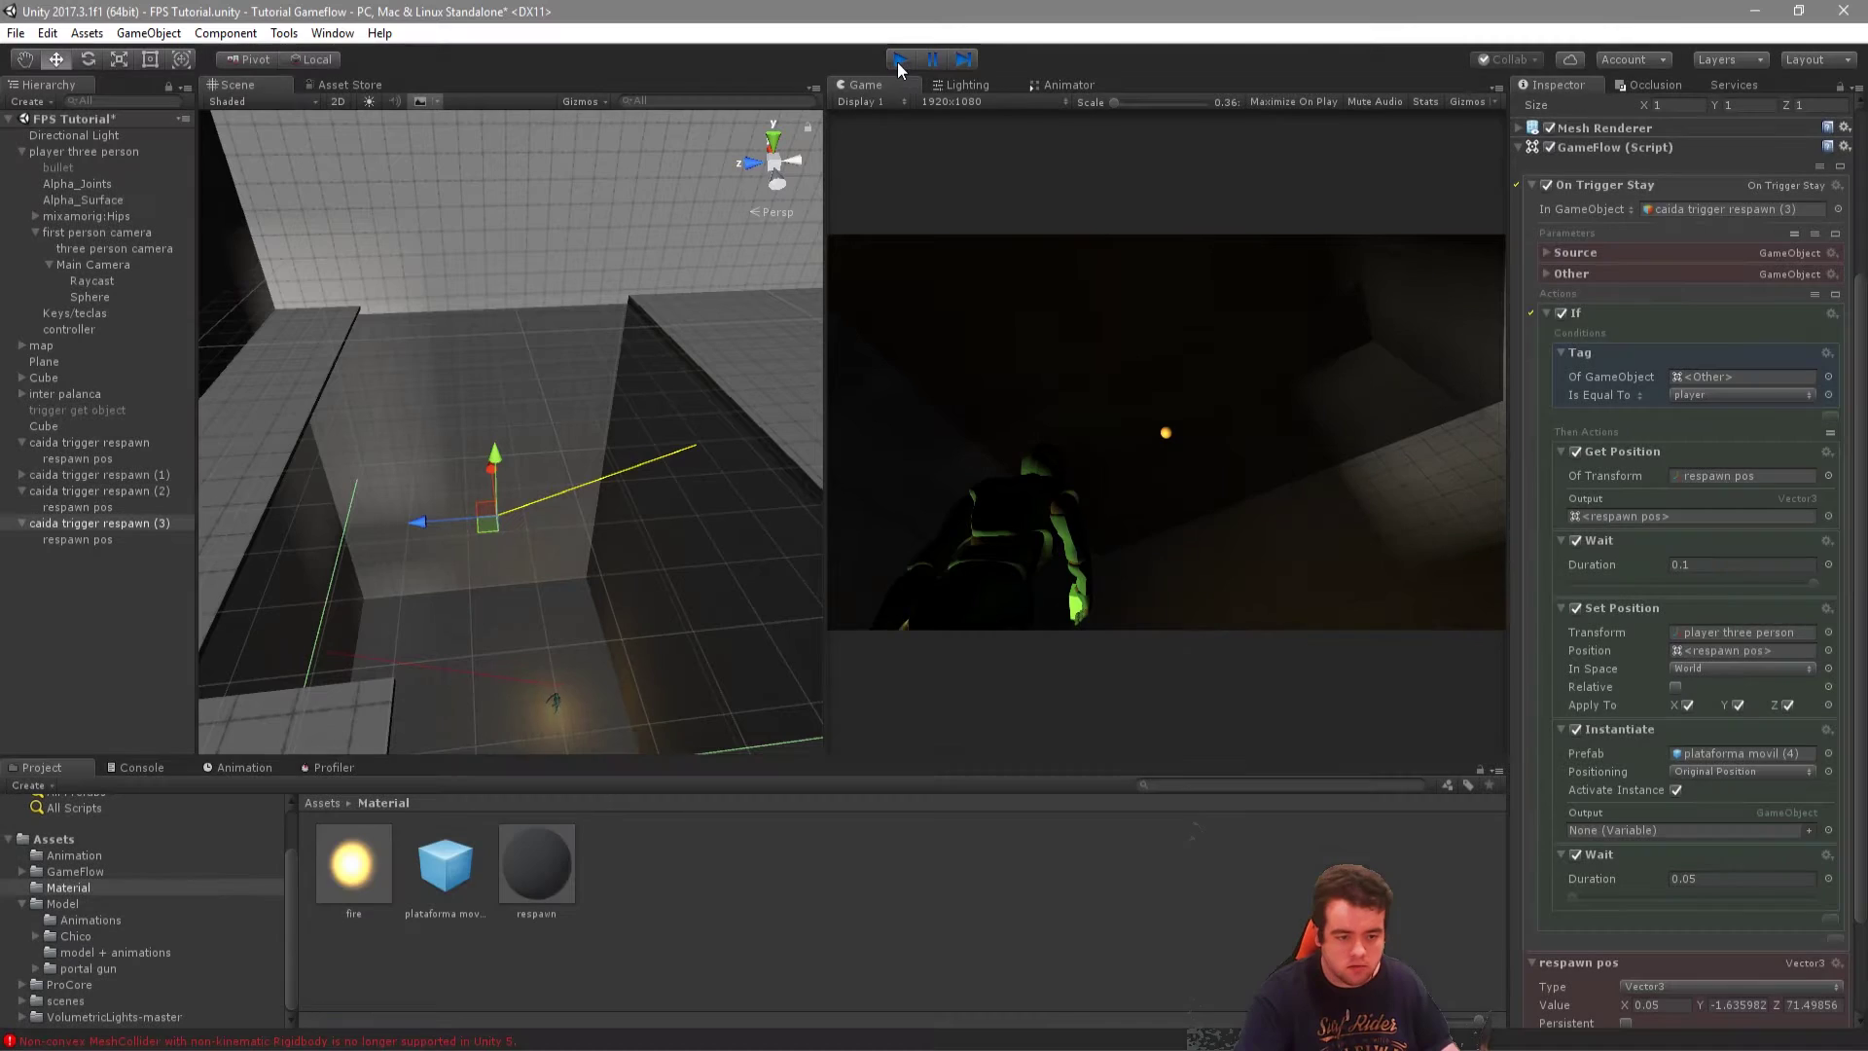
key("r")
mouse_move(529, 430)
left_mouse_down()
mouse_move(498, 368)
mouse_move(510, 286)
left_mouse_up()
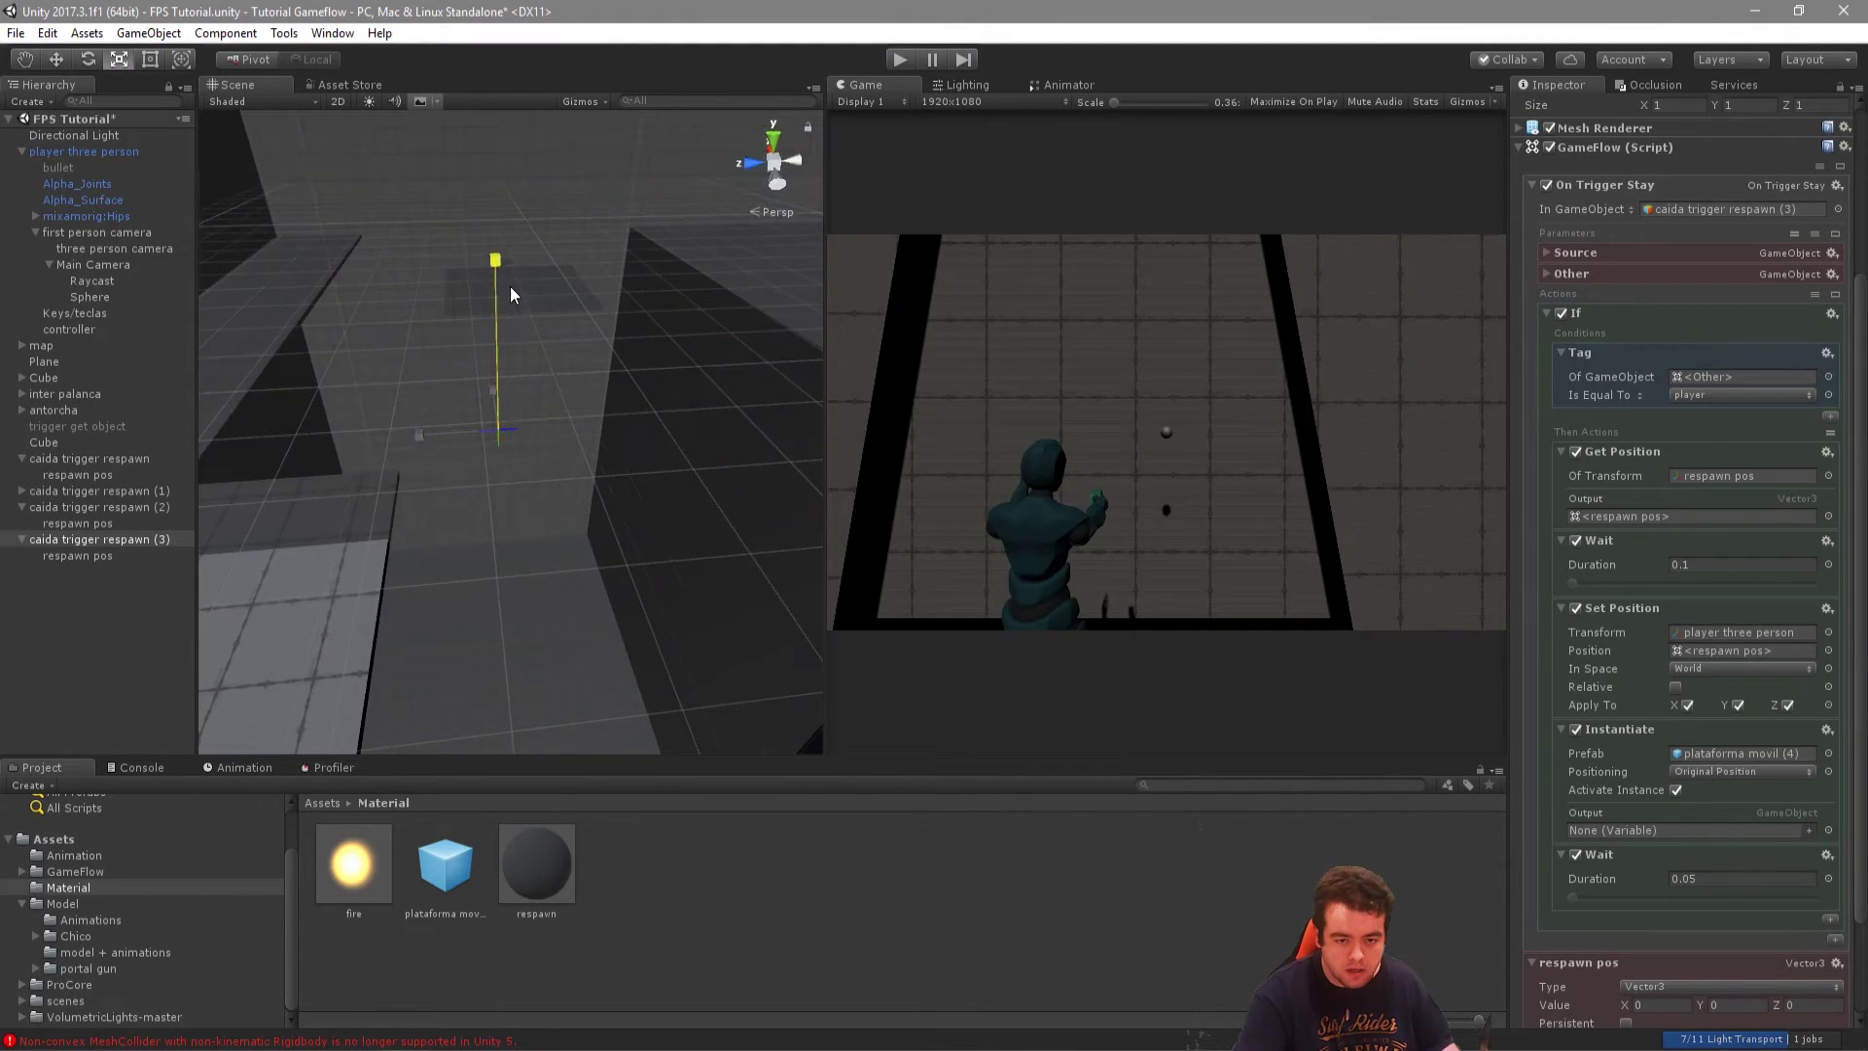
key("w")
mouse_move(500, 354)
left_mouse_down()
mouse_move(510, 513)
mouse_move(550, 443)
mouse_move(587, 507)
mouse_move(550, 484)
left_mouse_up()
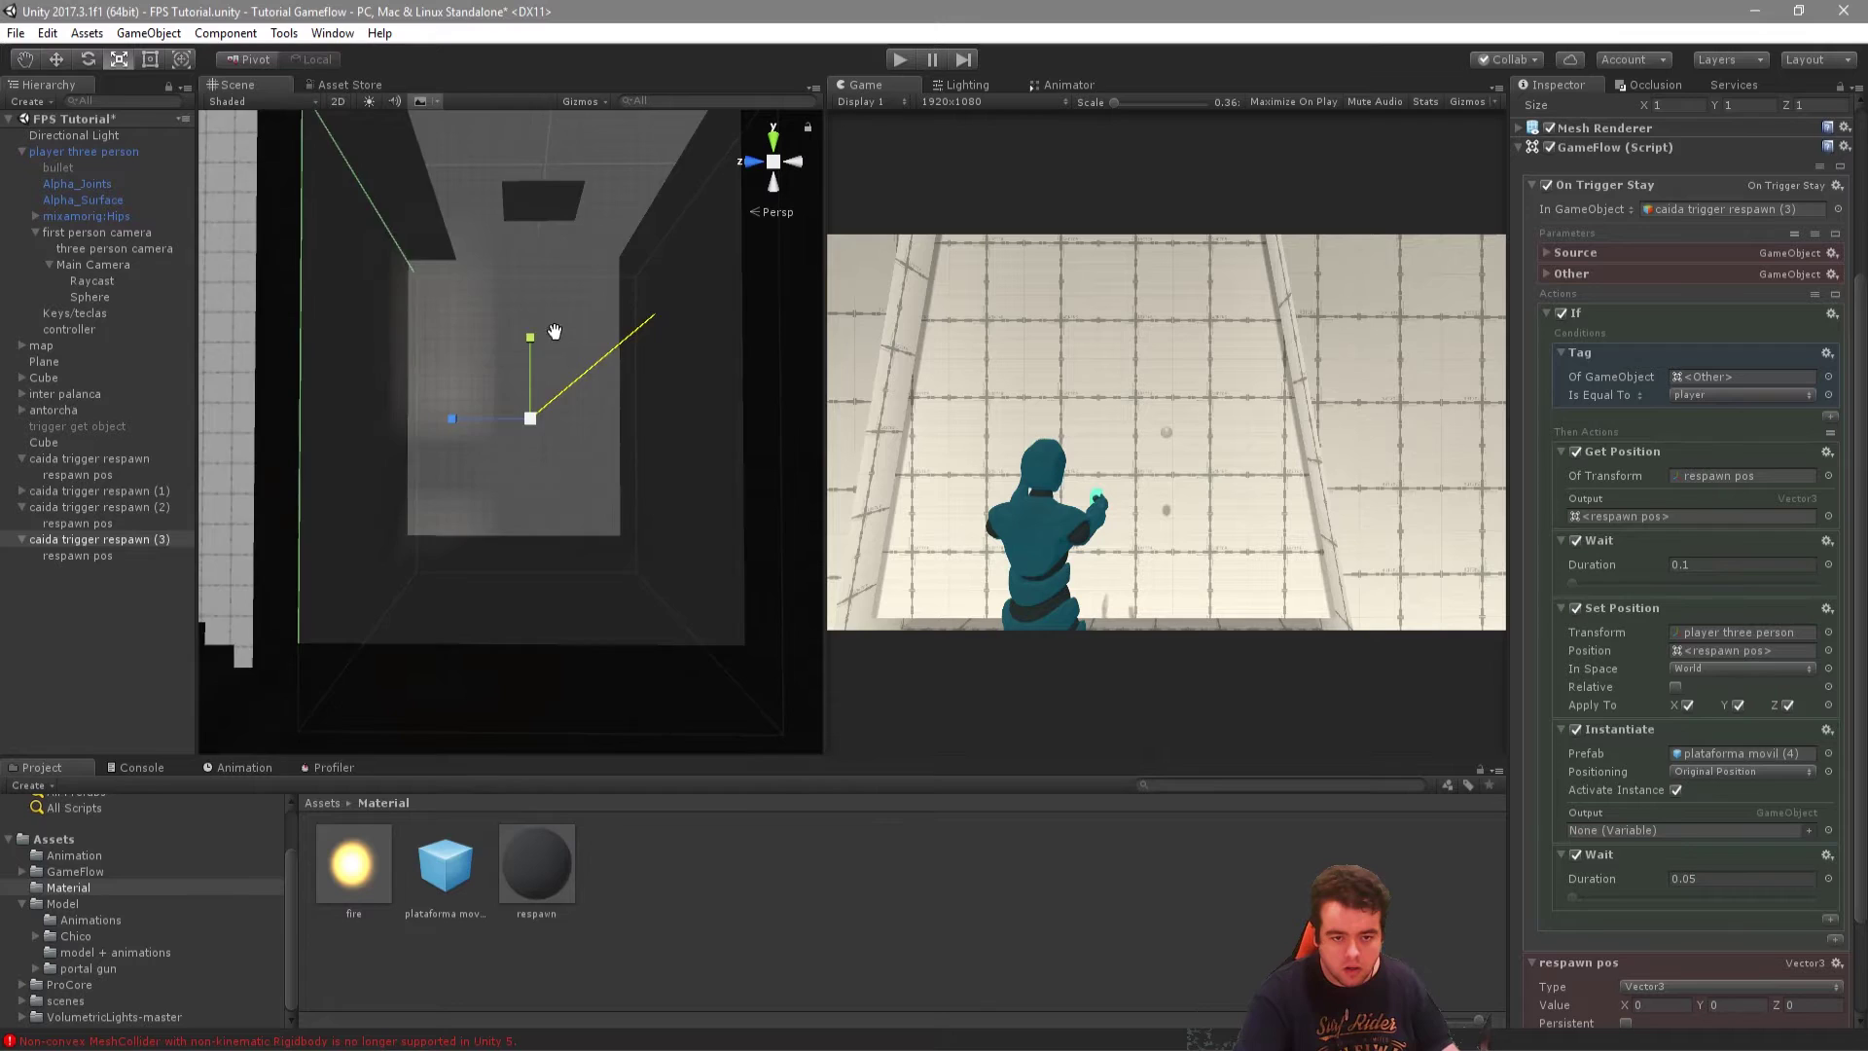
left_click_drag(556, 321, 79, 520, "alt")
double_click(92, 557)
mouse_move(644, 469)
left_mouse_down("alt")
mouse_move(616, 424)
mouse_move(568, 492)
mouse_move(585, 498)
left_mouse_up("alt")
left_click(895, 59)
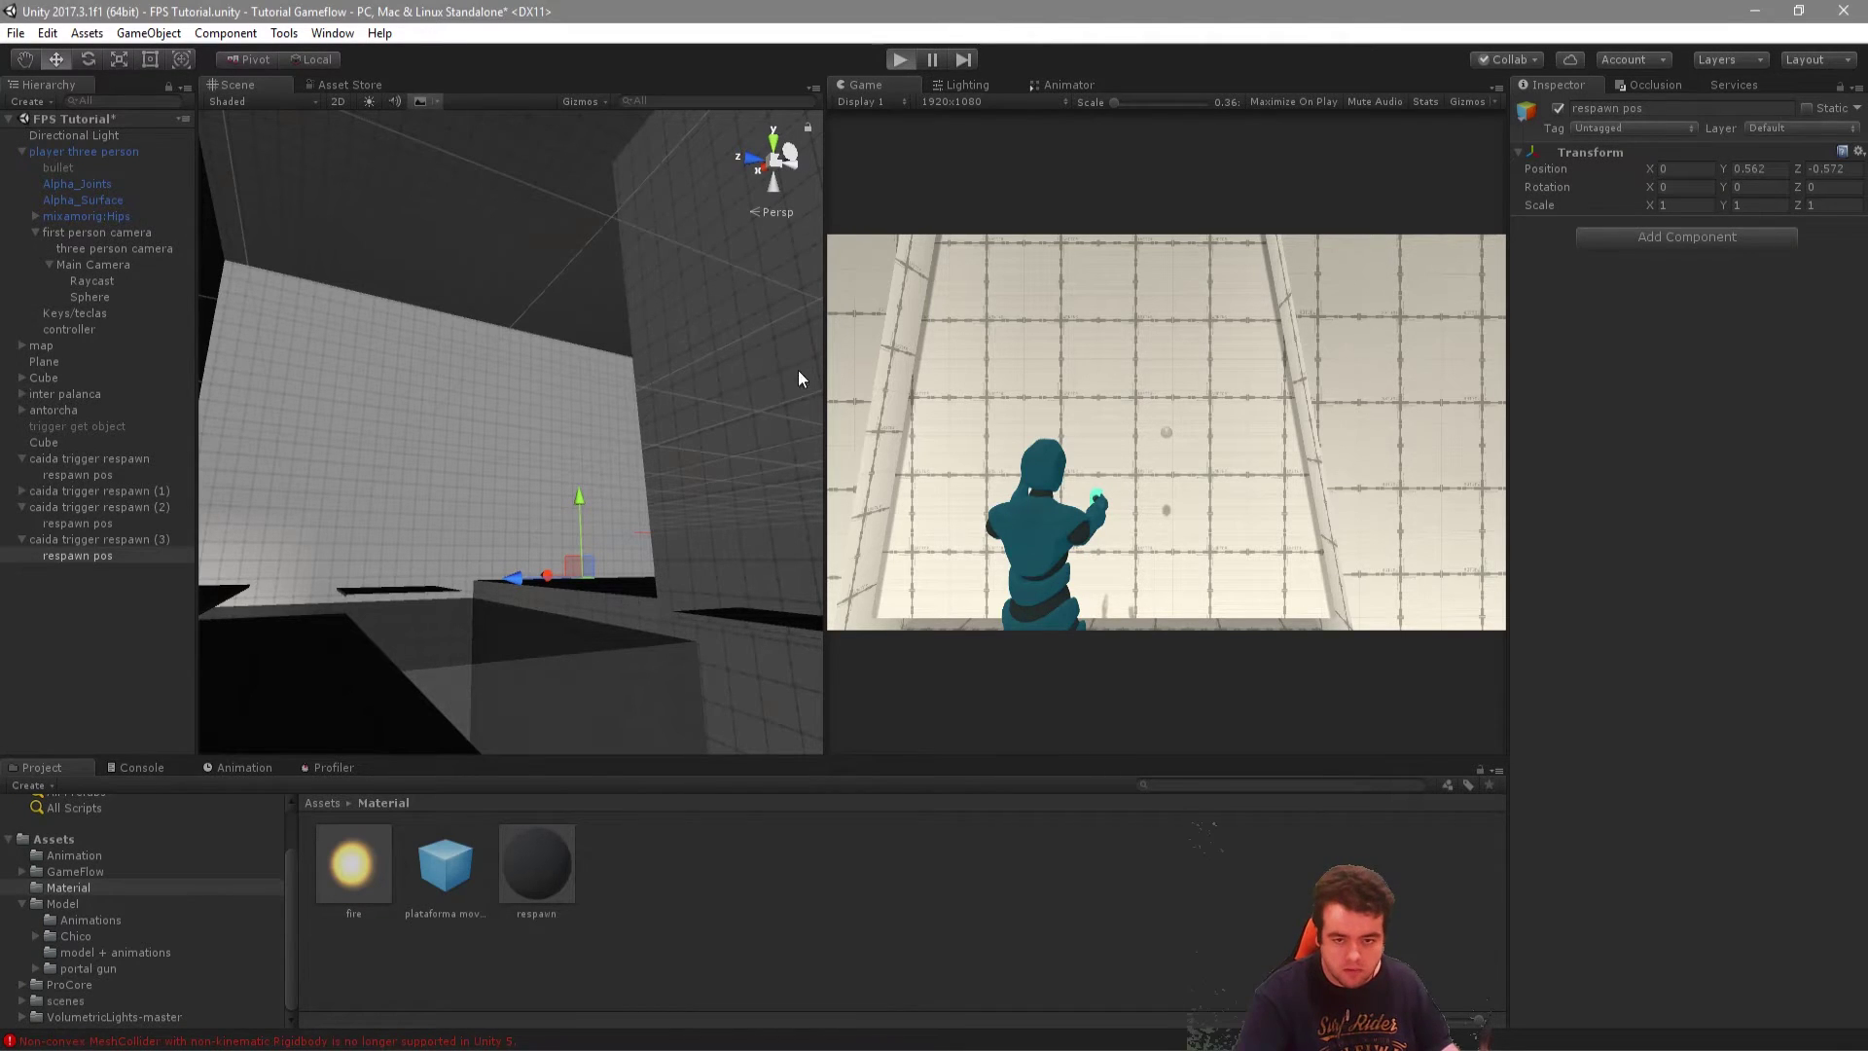
left_click(864, 405)
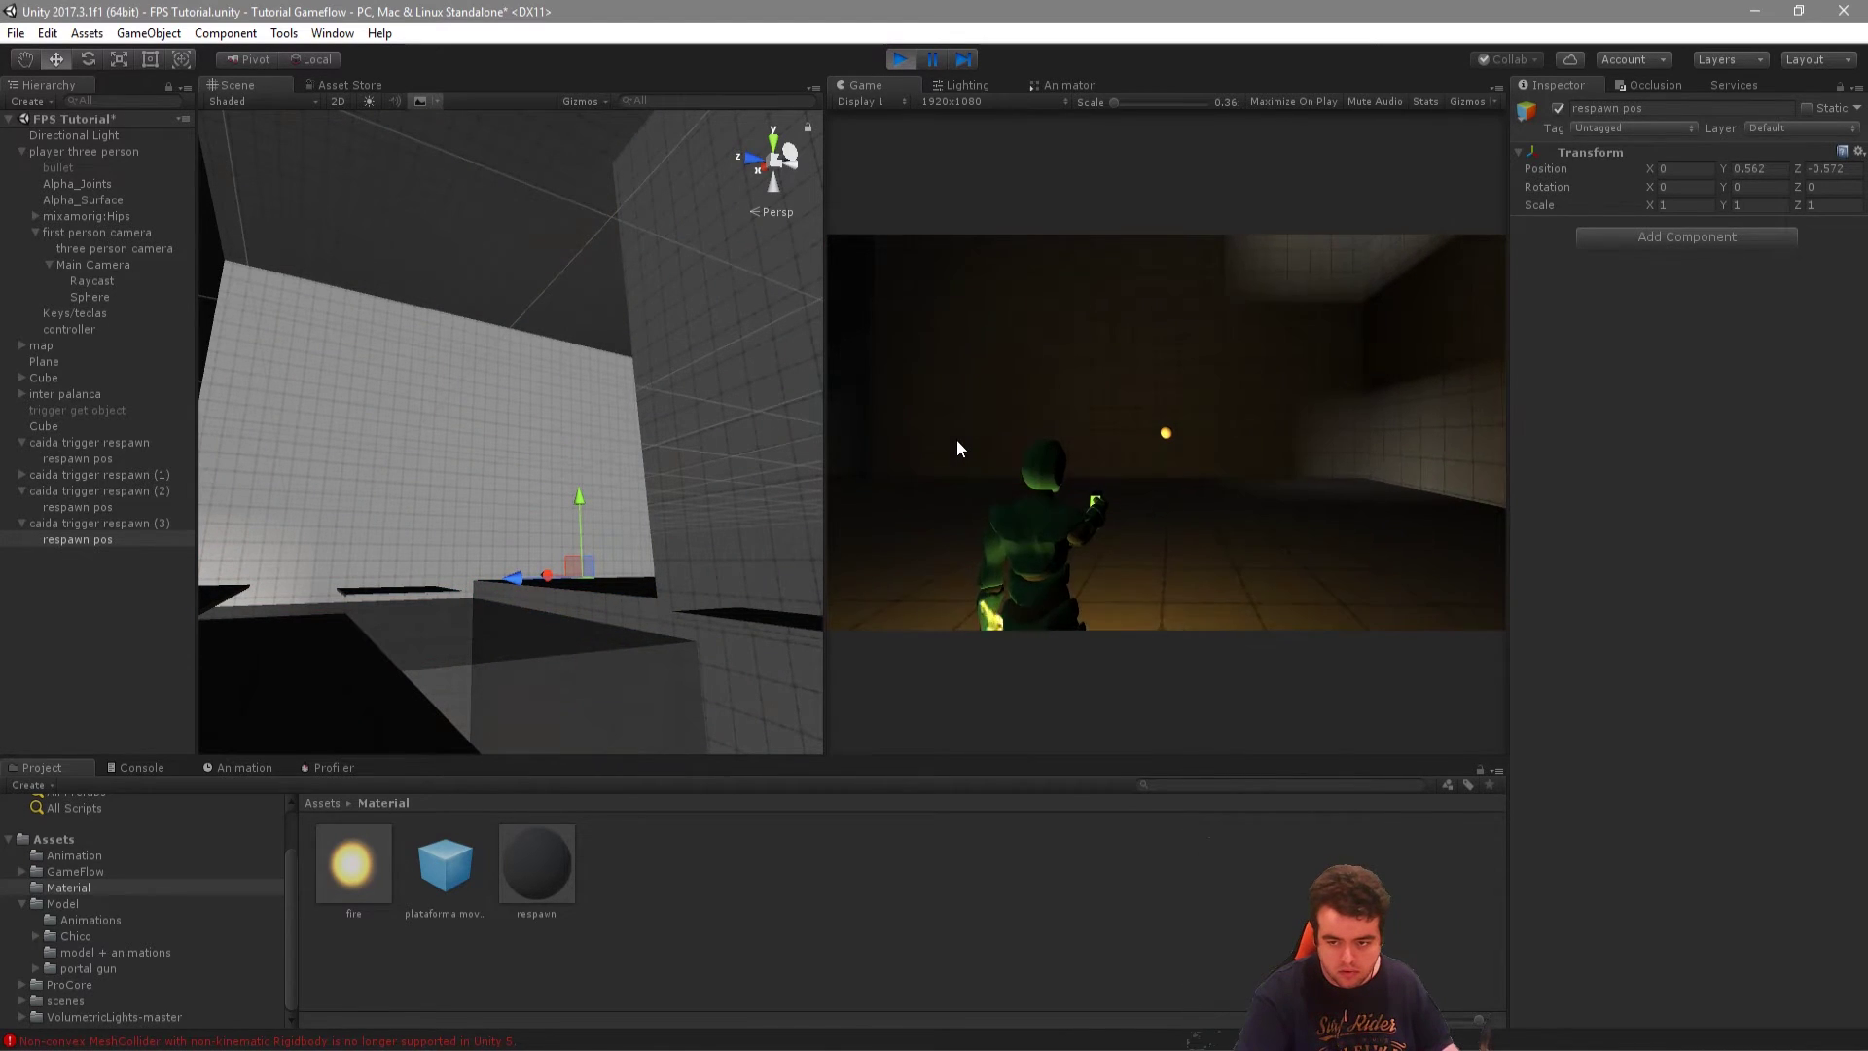
right_click_drag(719, 367, 1087, 491)
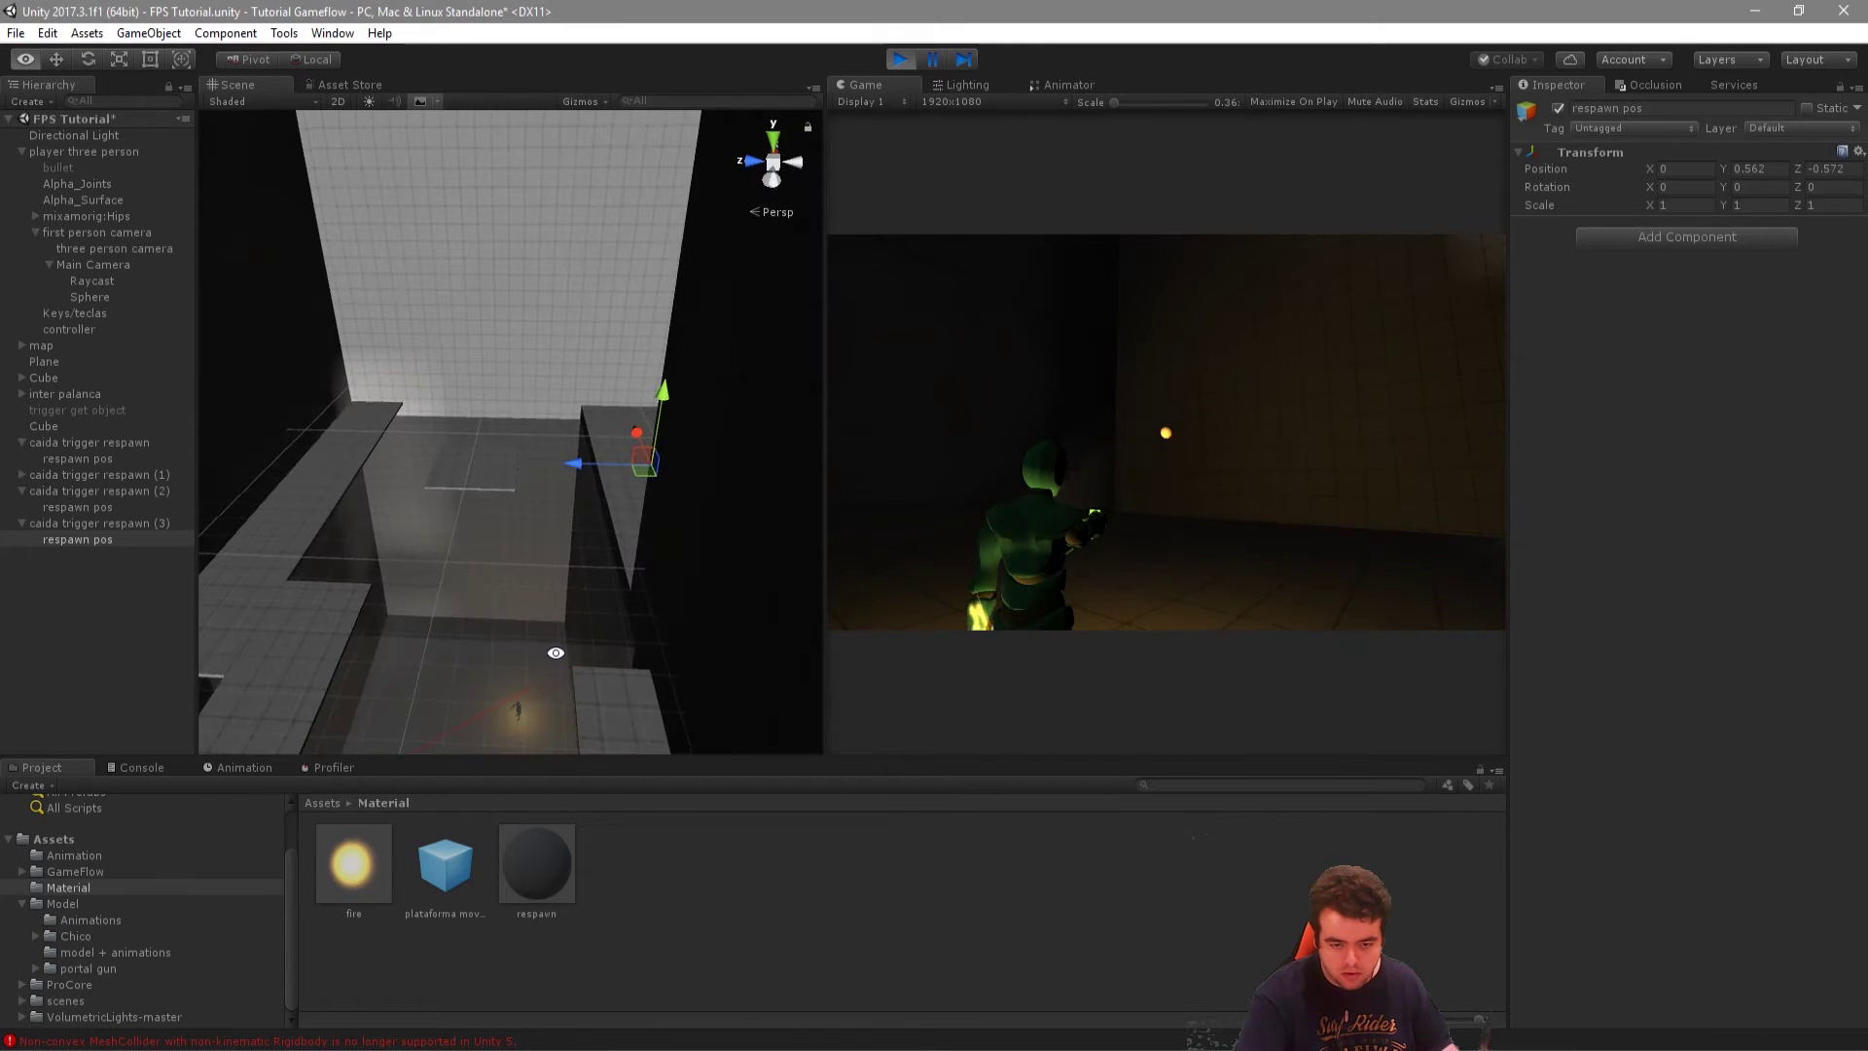
left_click(1380, 479)
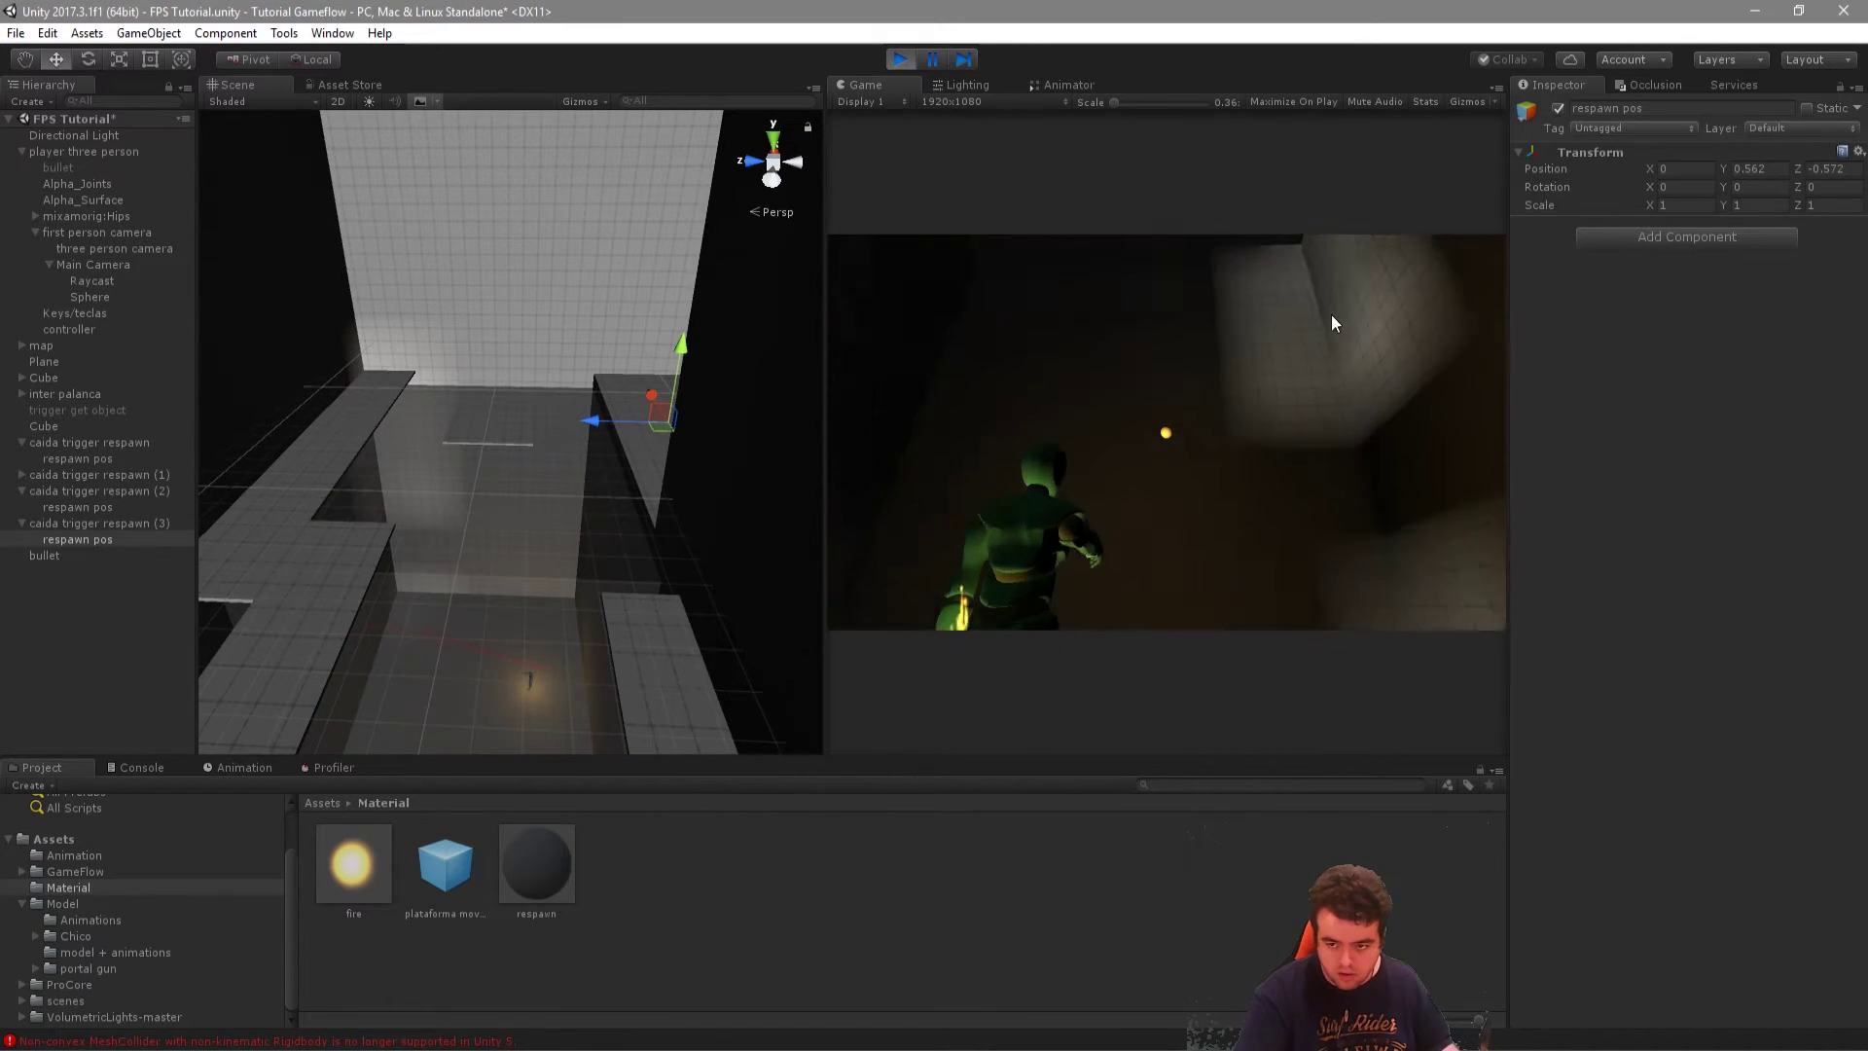
left_click(901, 59)
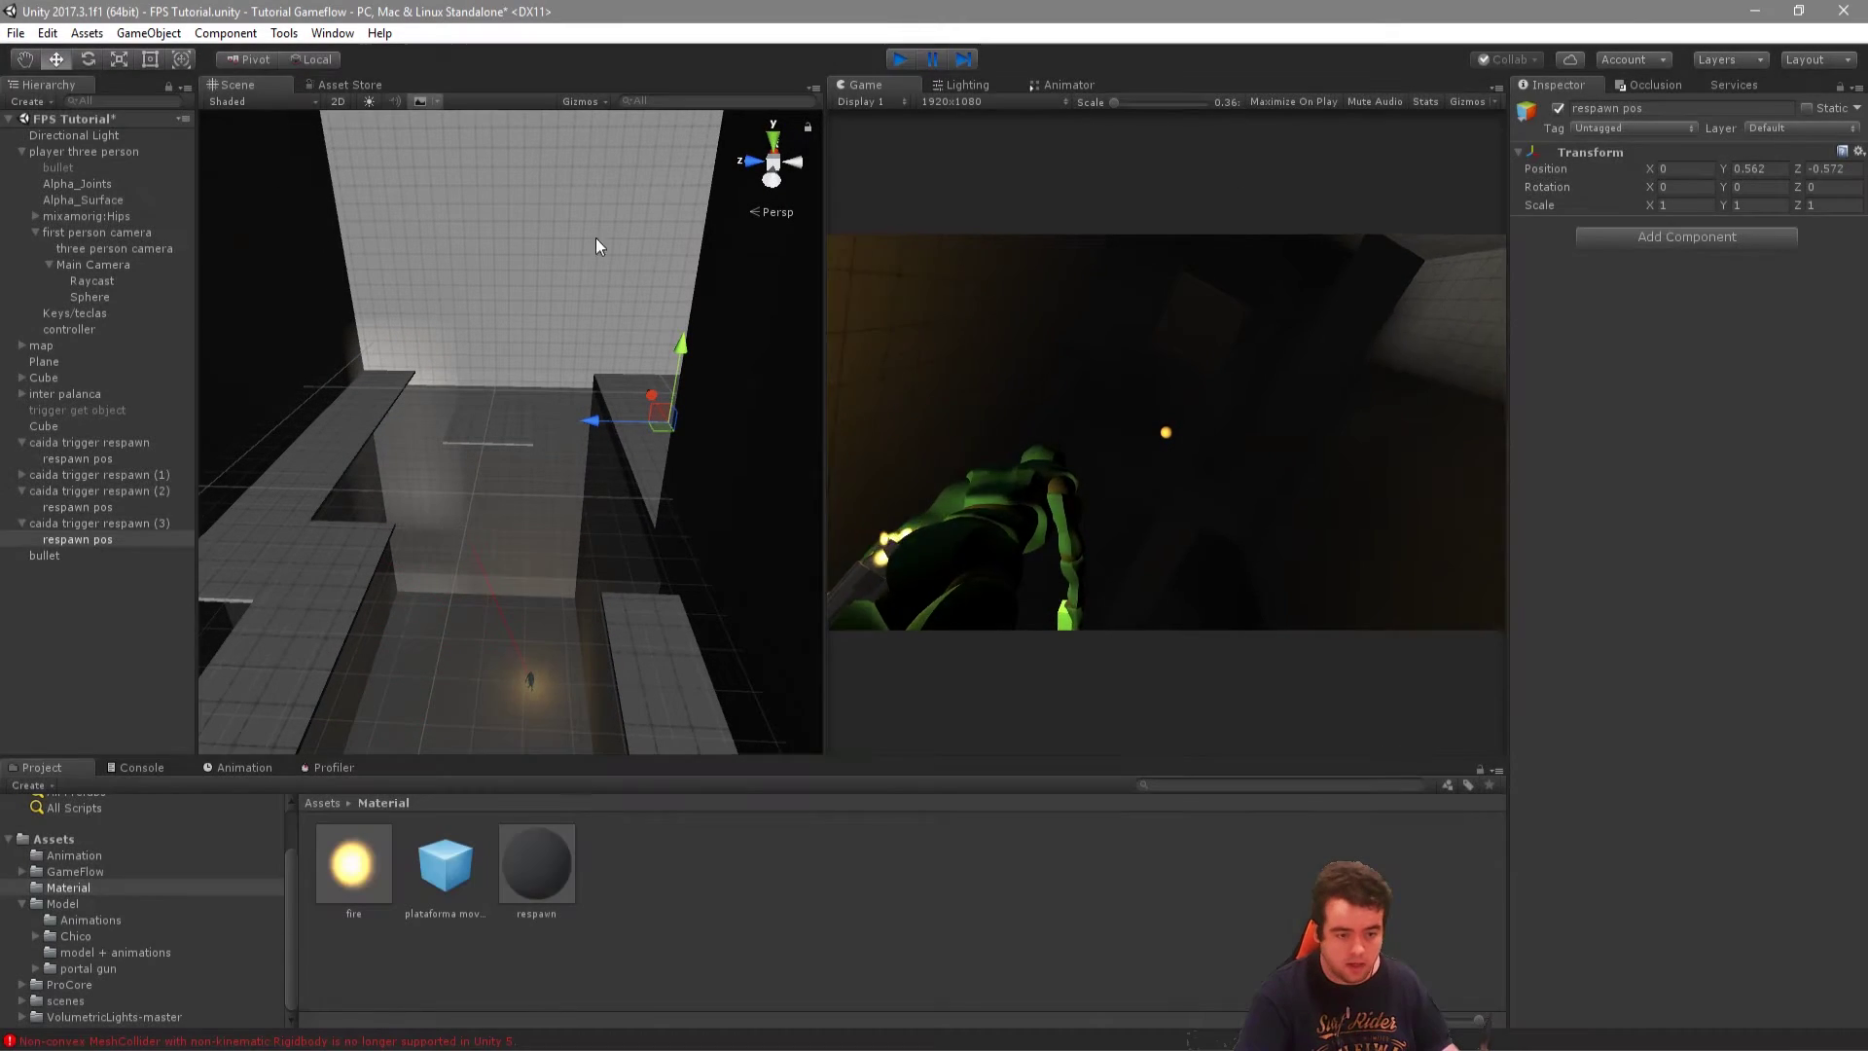
left_click(142, 538)
scroll(1784, 722, "down", 5)
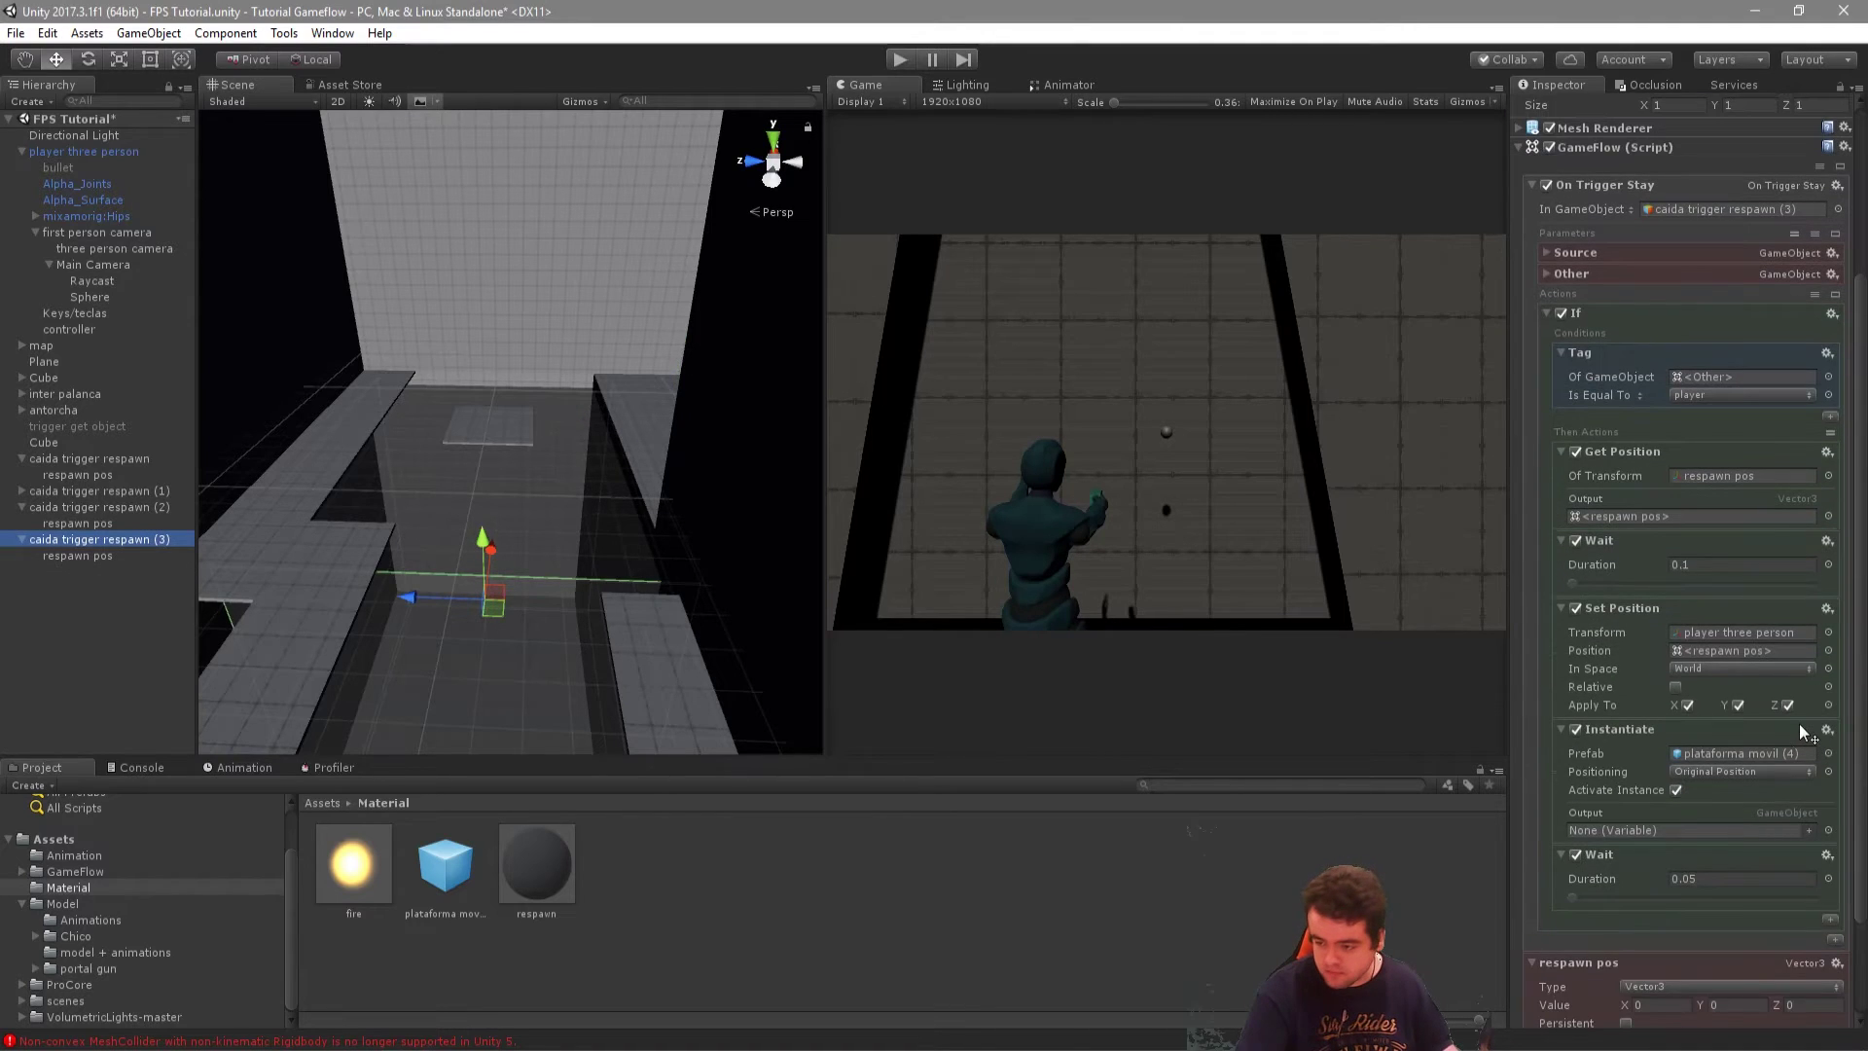
Disable the second Wait, confirm the player tag check, and run a play test.
left_click(1575, 854)
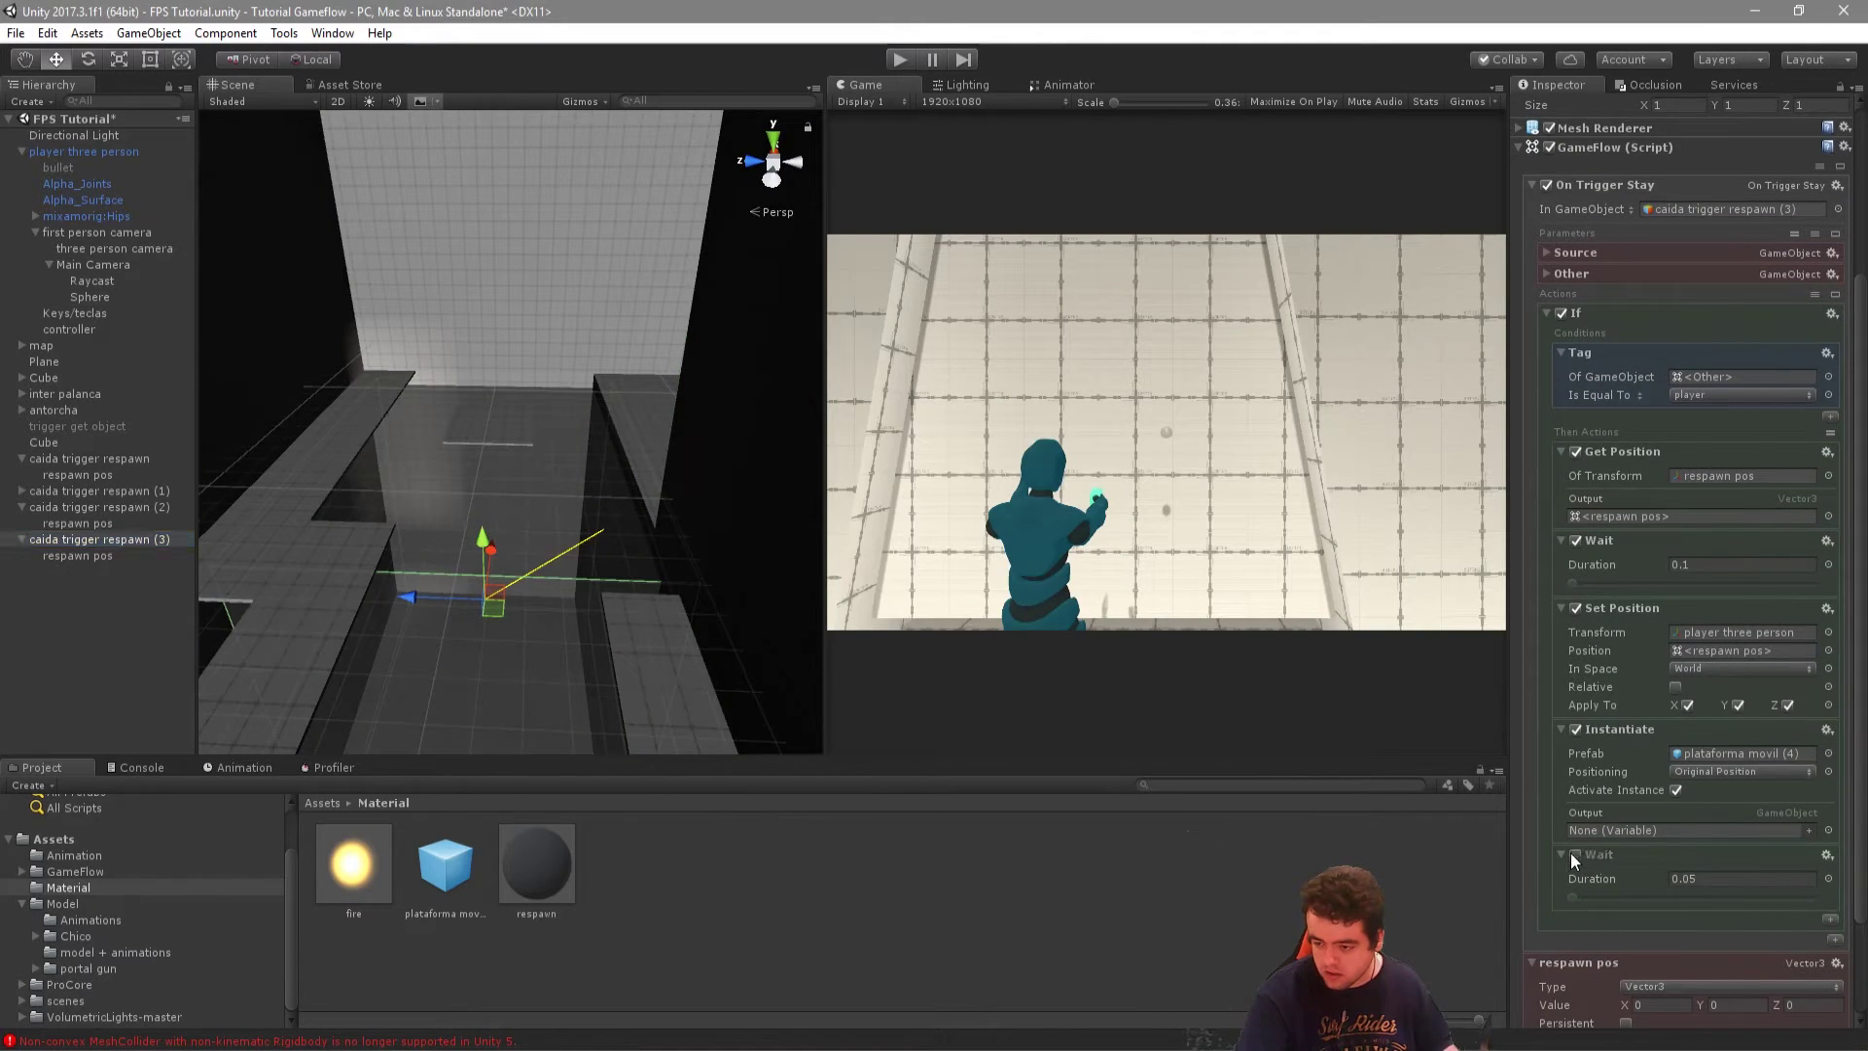
left_click(1701, 397)
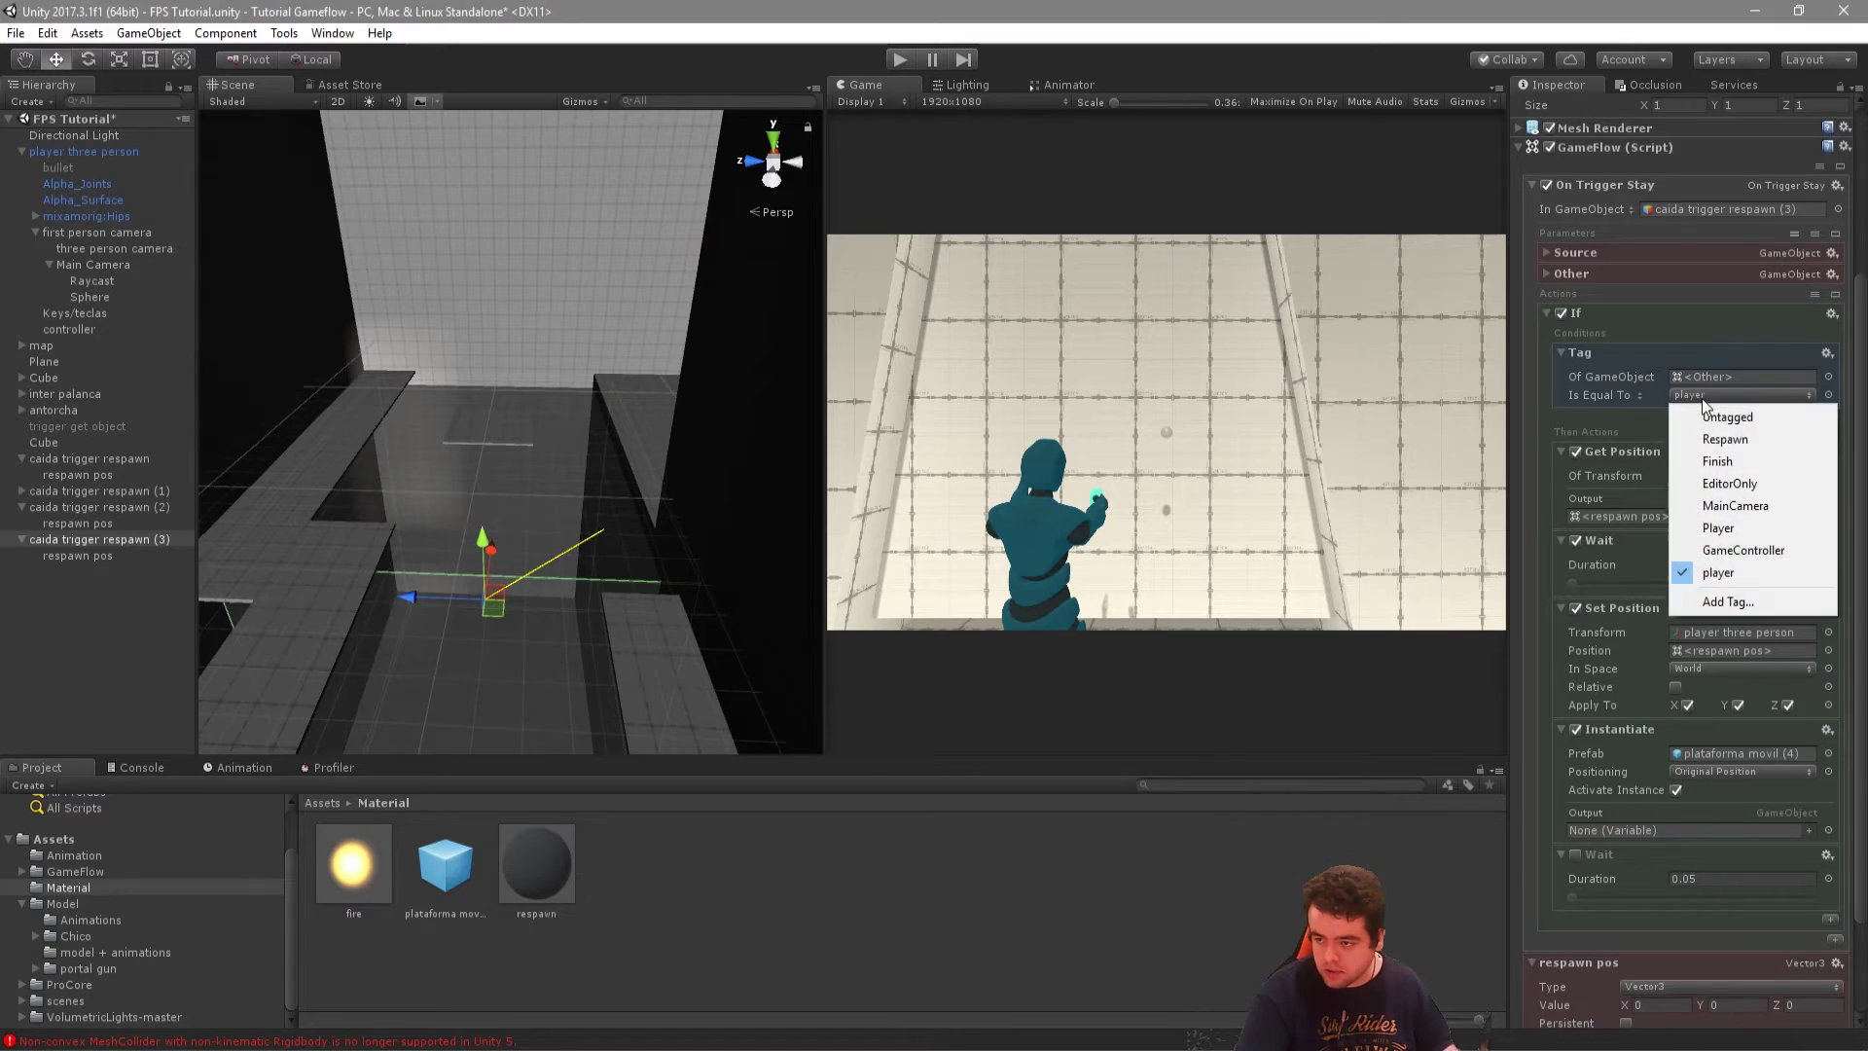
key("Escape")
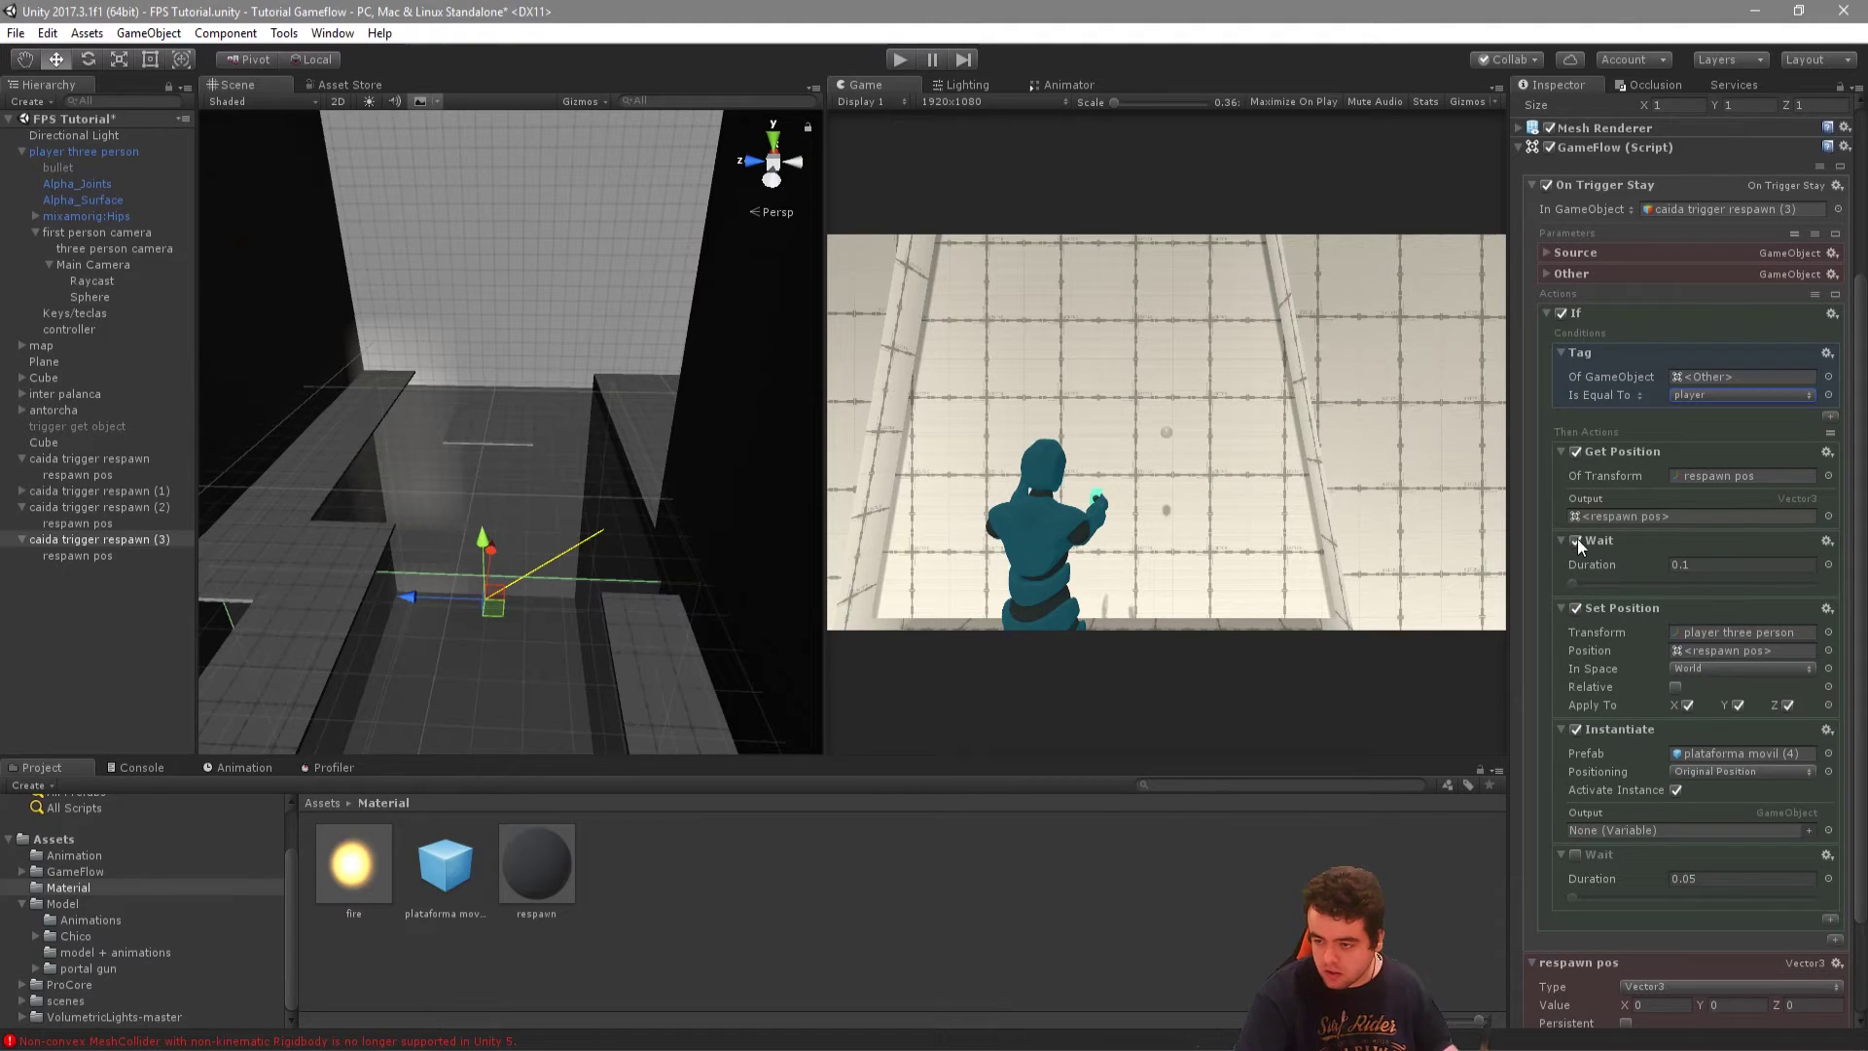
left_click(902, 60)
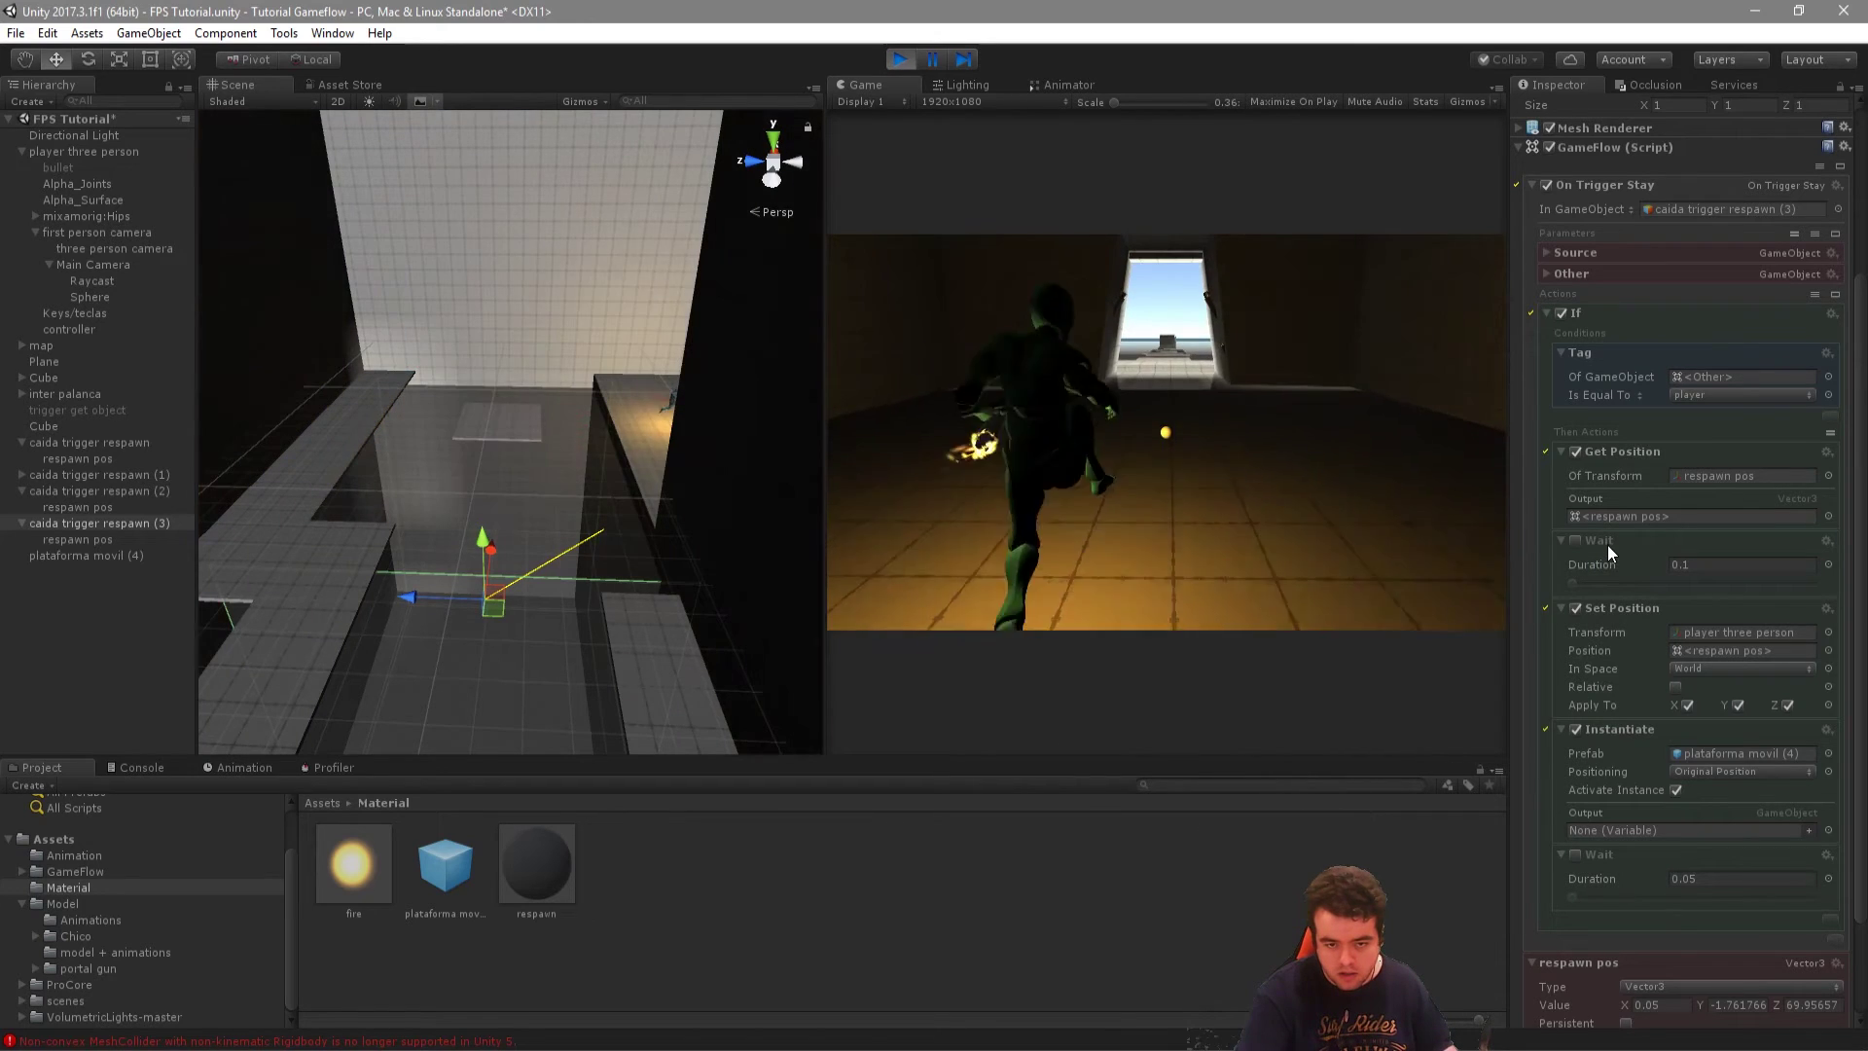
left_click(889, 60)
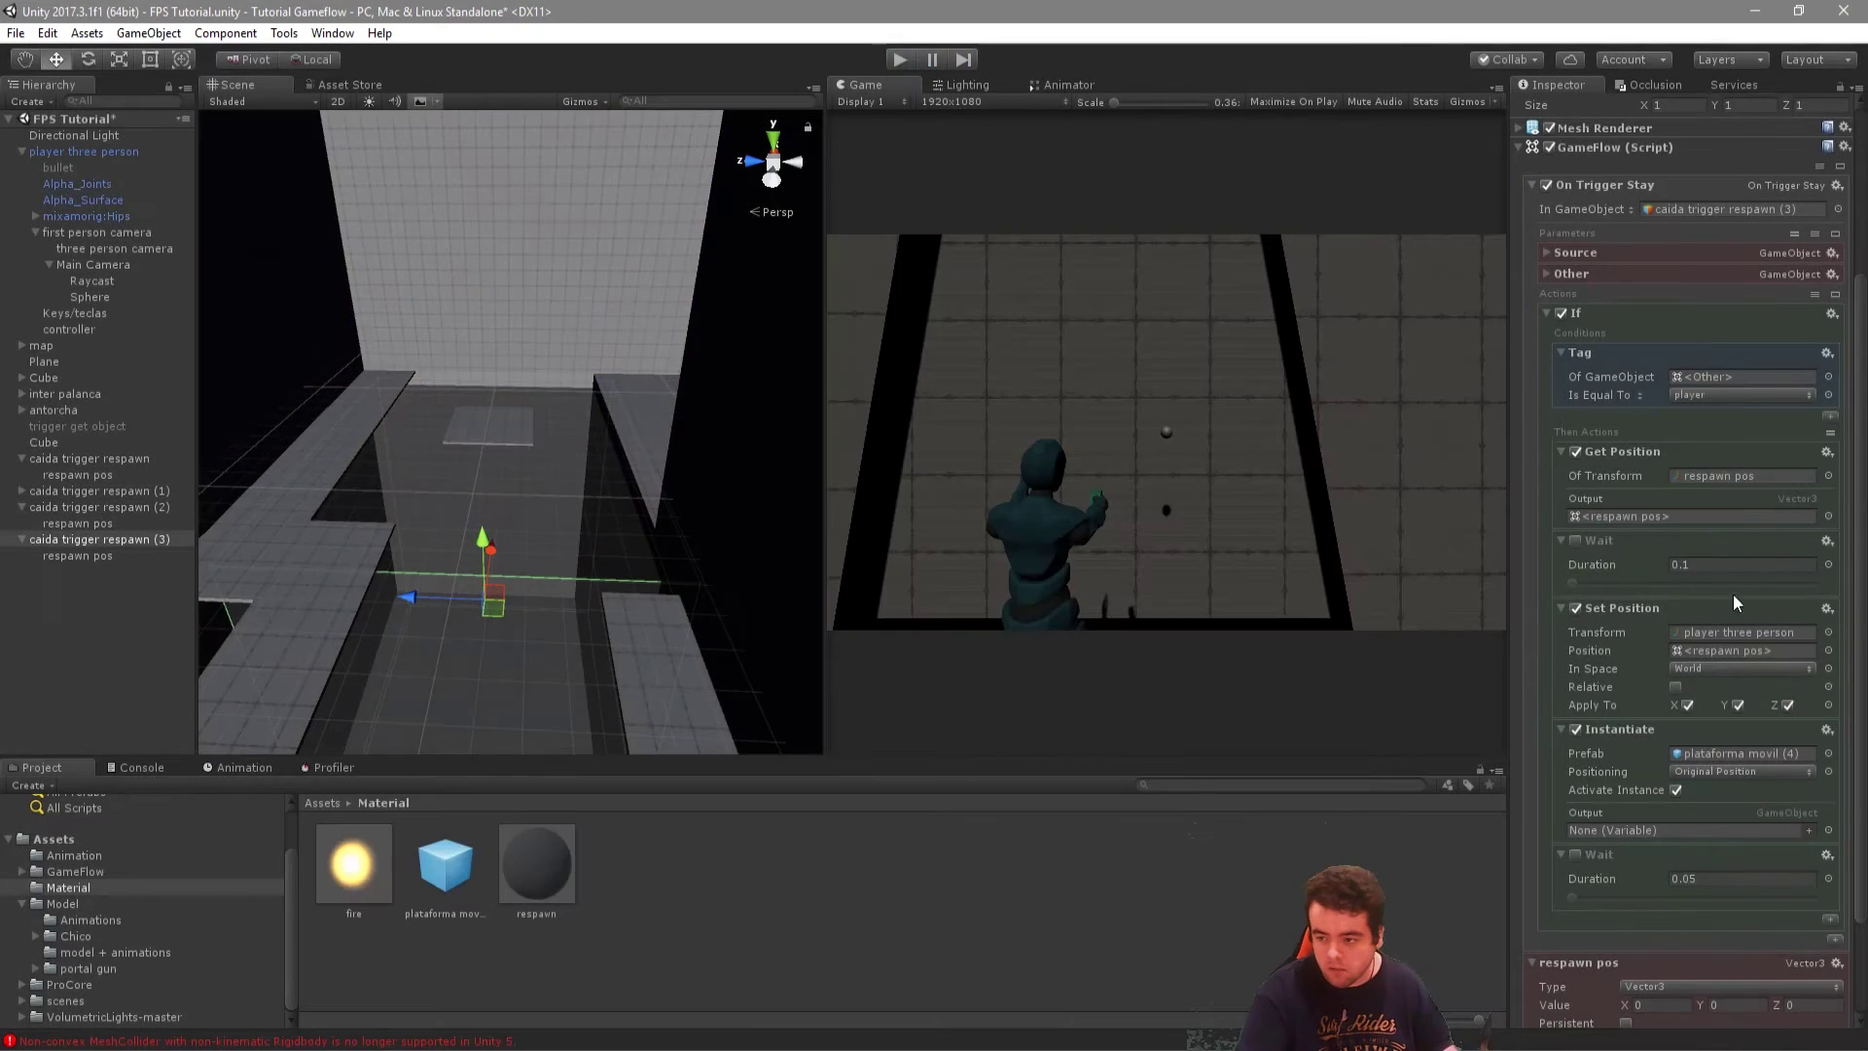
Set the first Wait's duration to 0.05 and start play mode.
left_click(1684, 564)
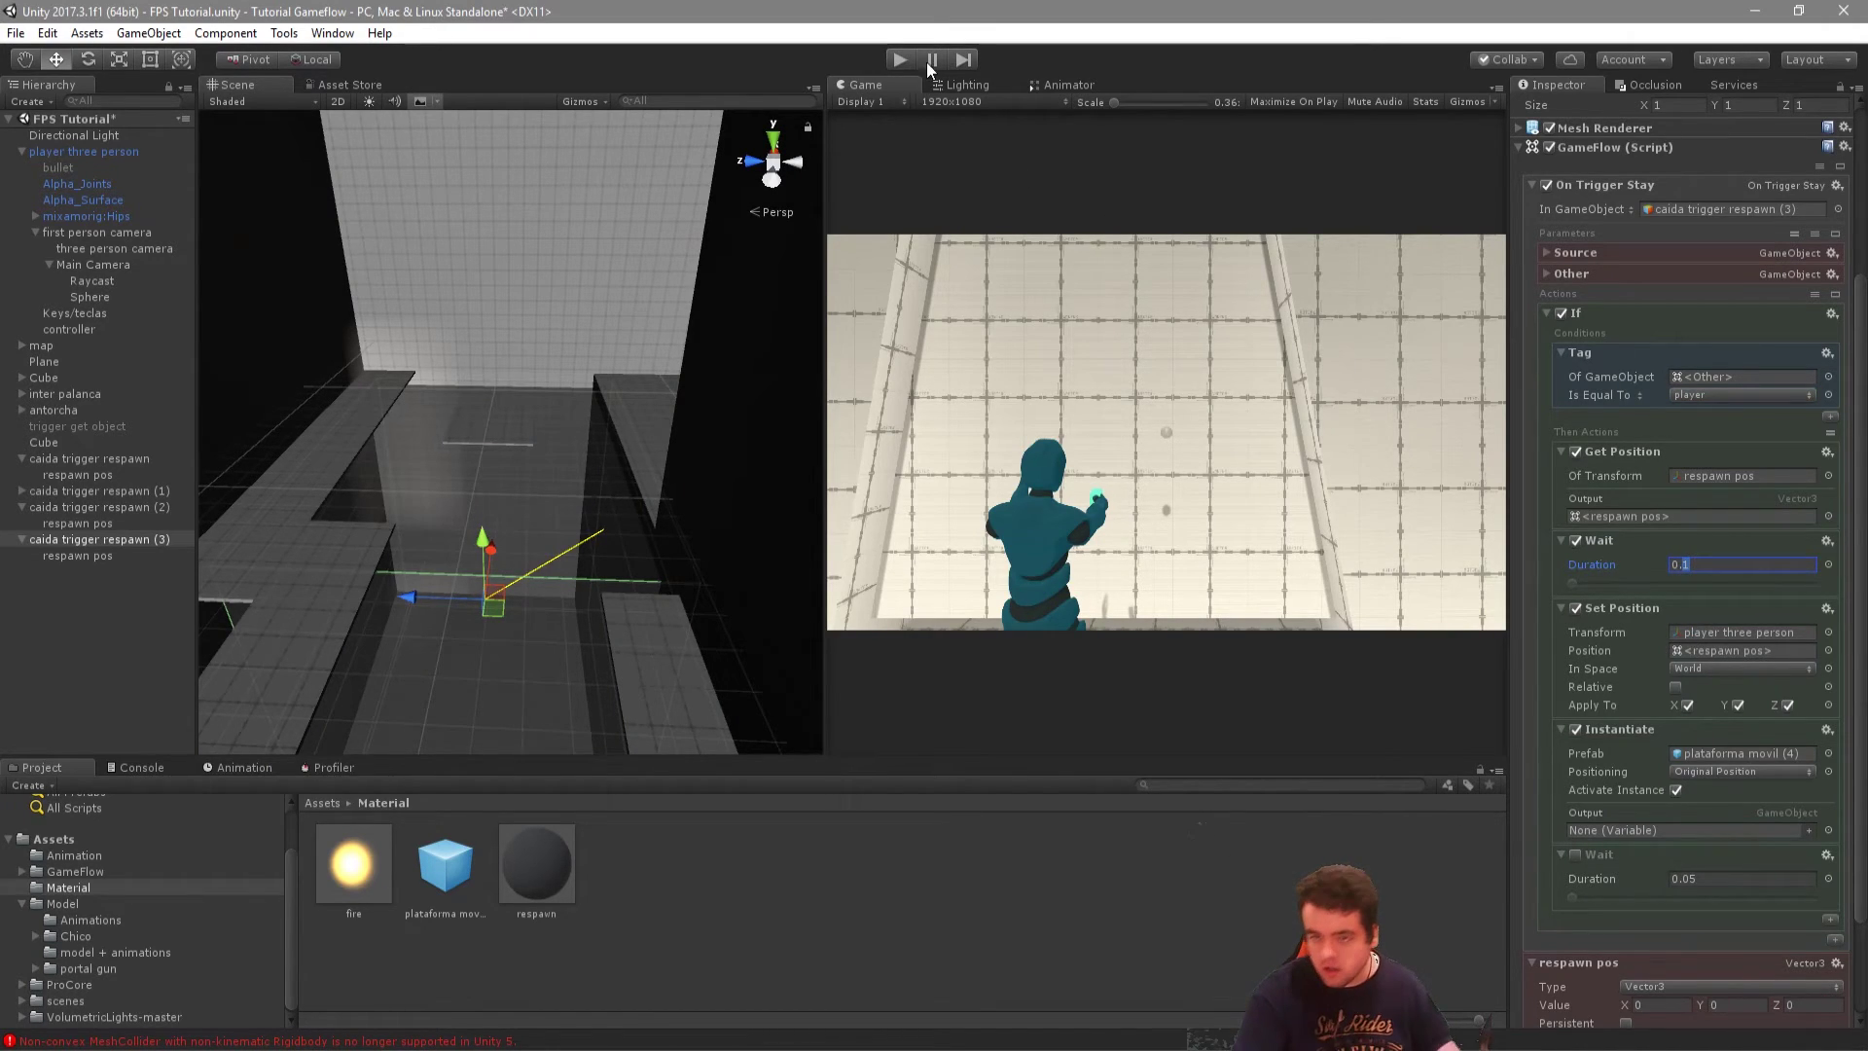
type("0.05")
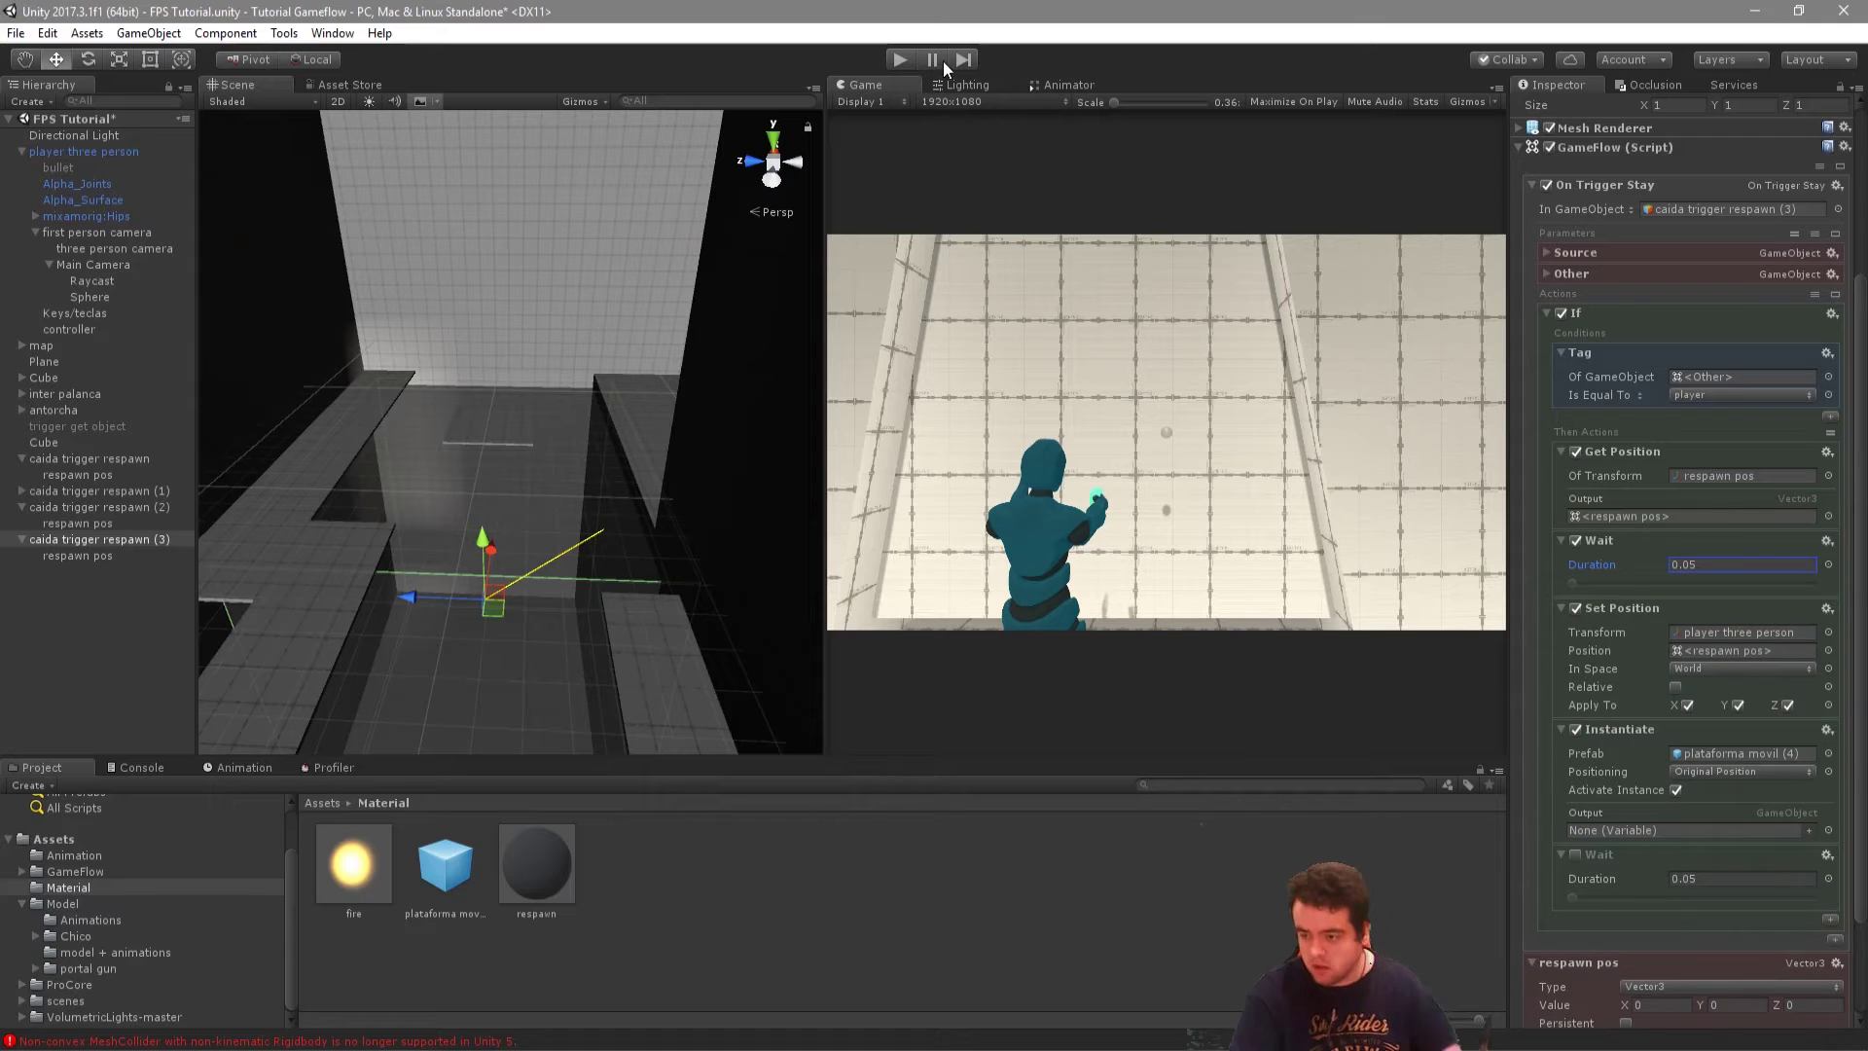
left_click(902, 60)
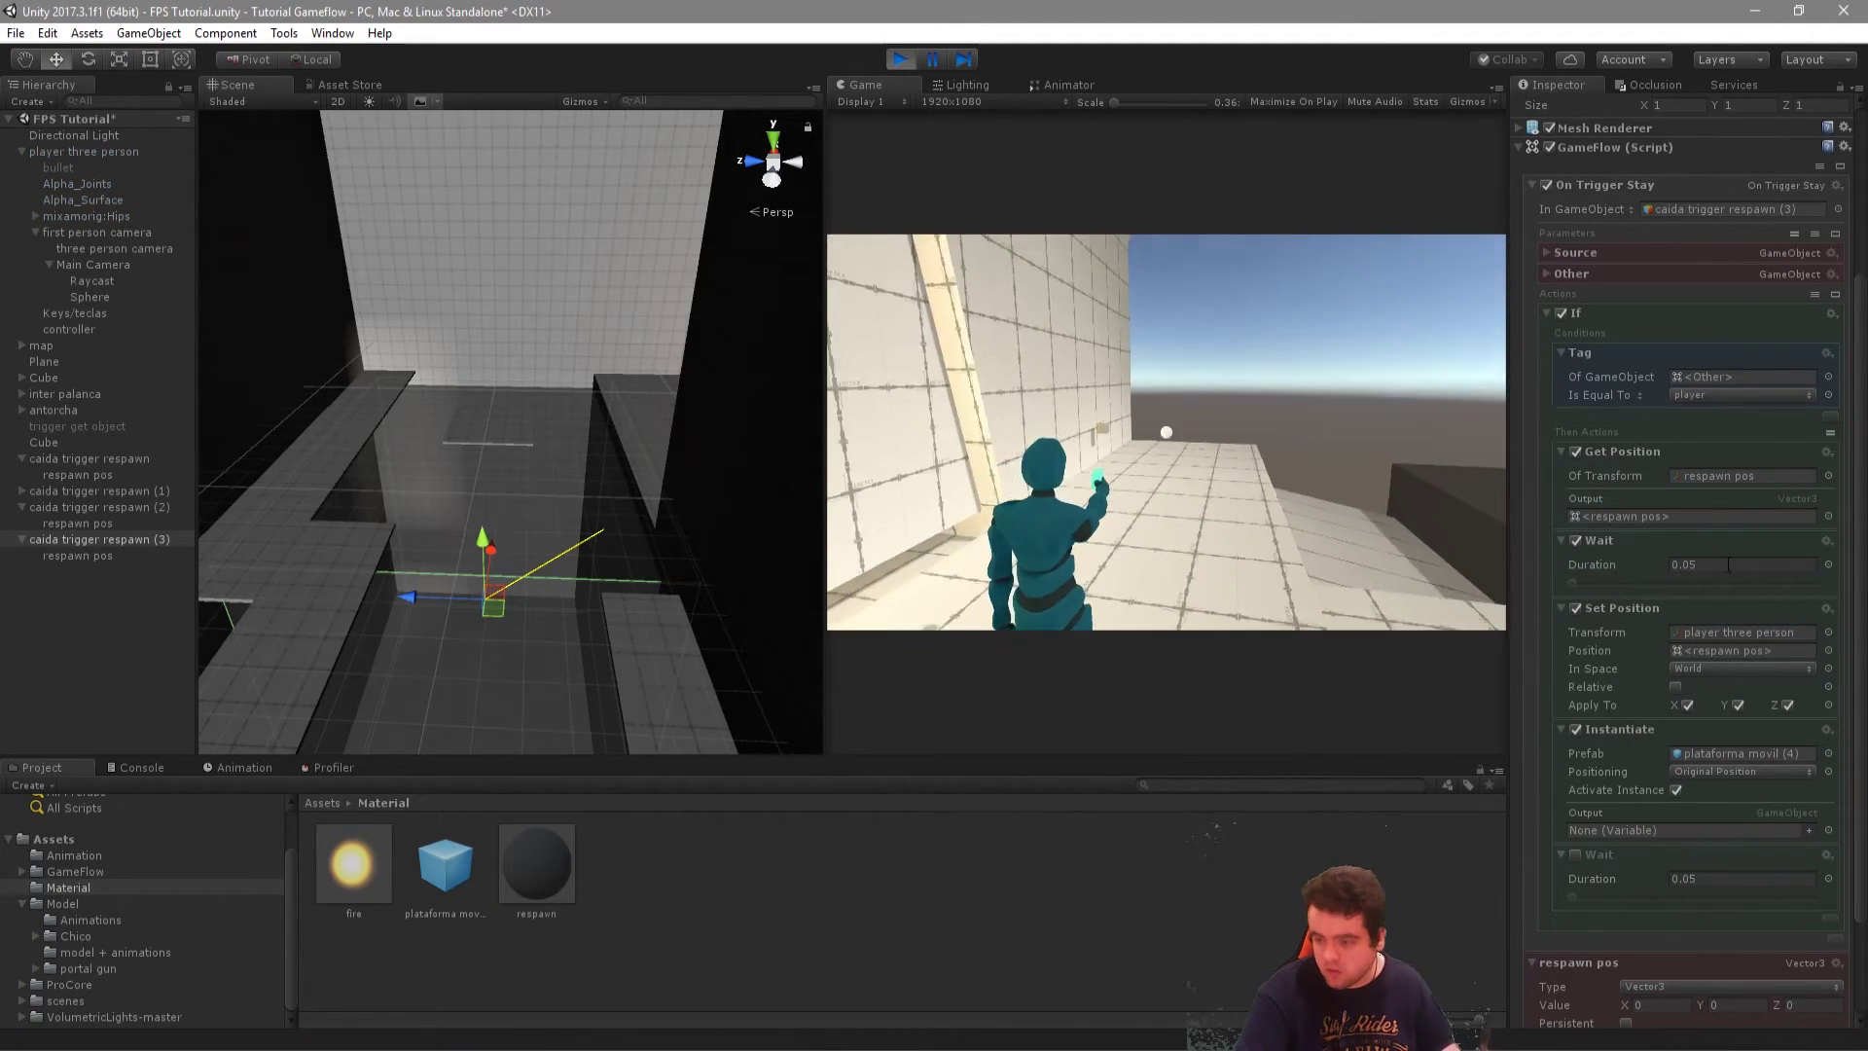
Walk the character through the tunnel and off the platform to respawn, then stop the test.
key("w")
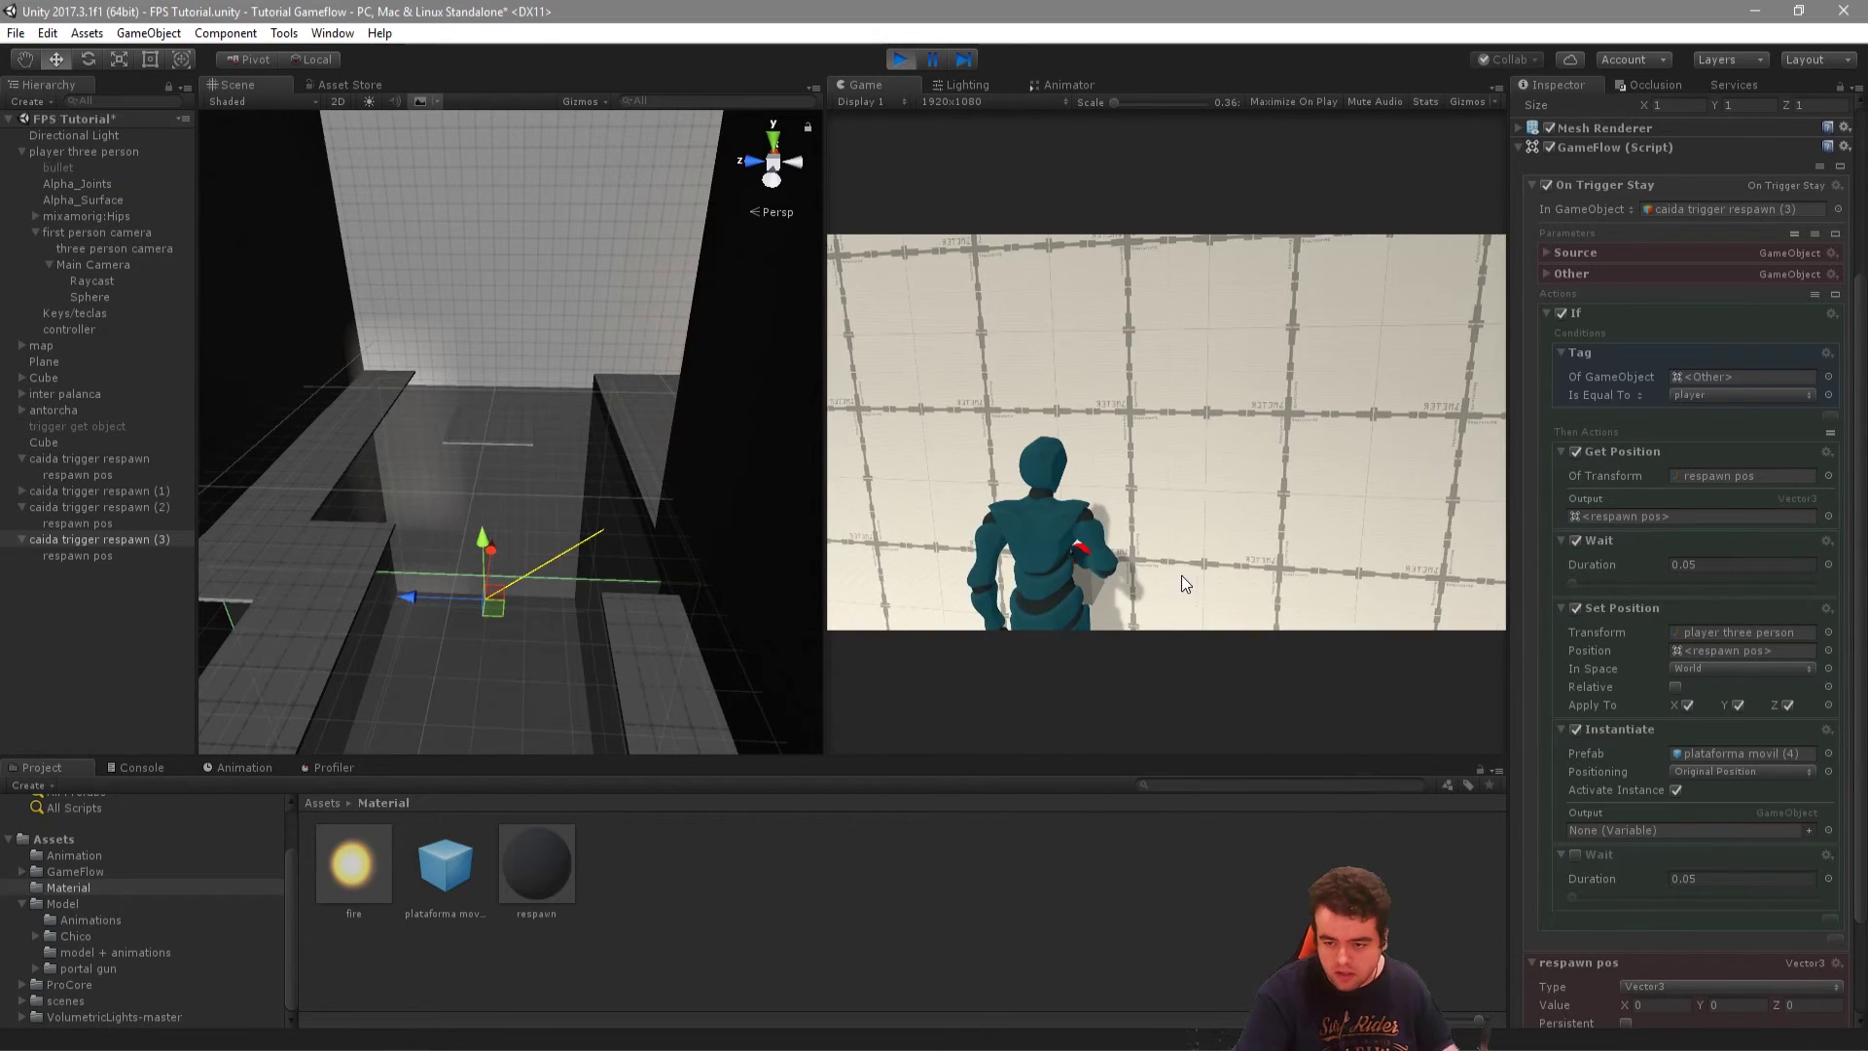
key("w")
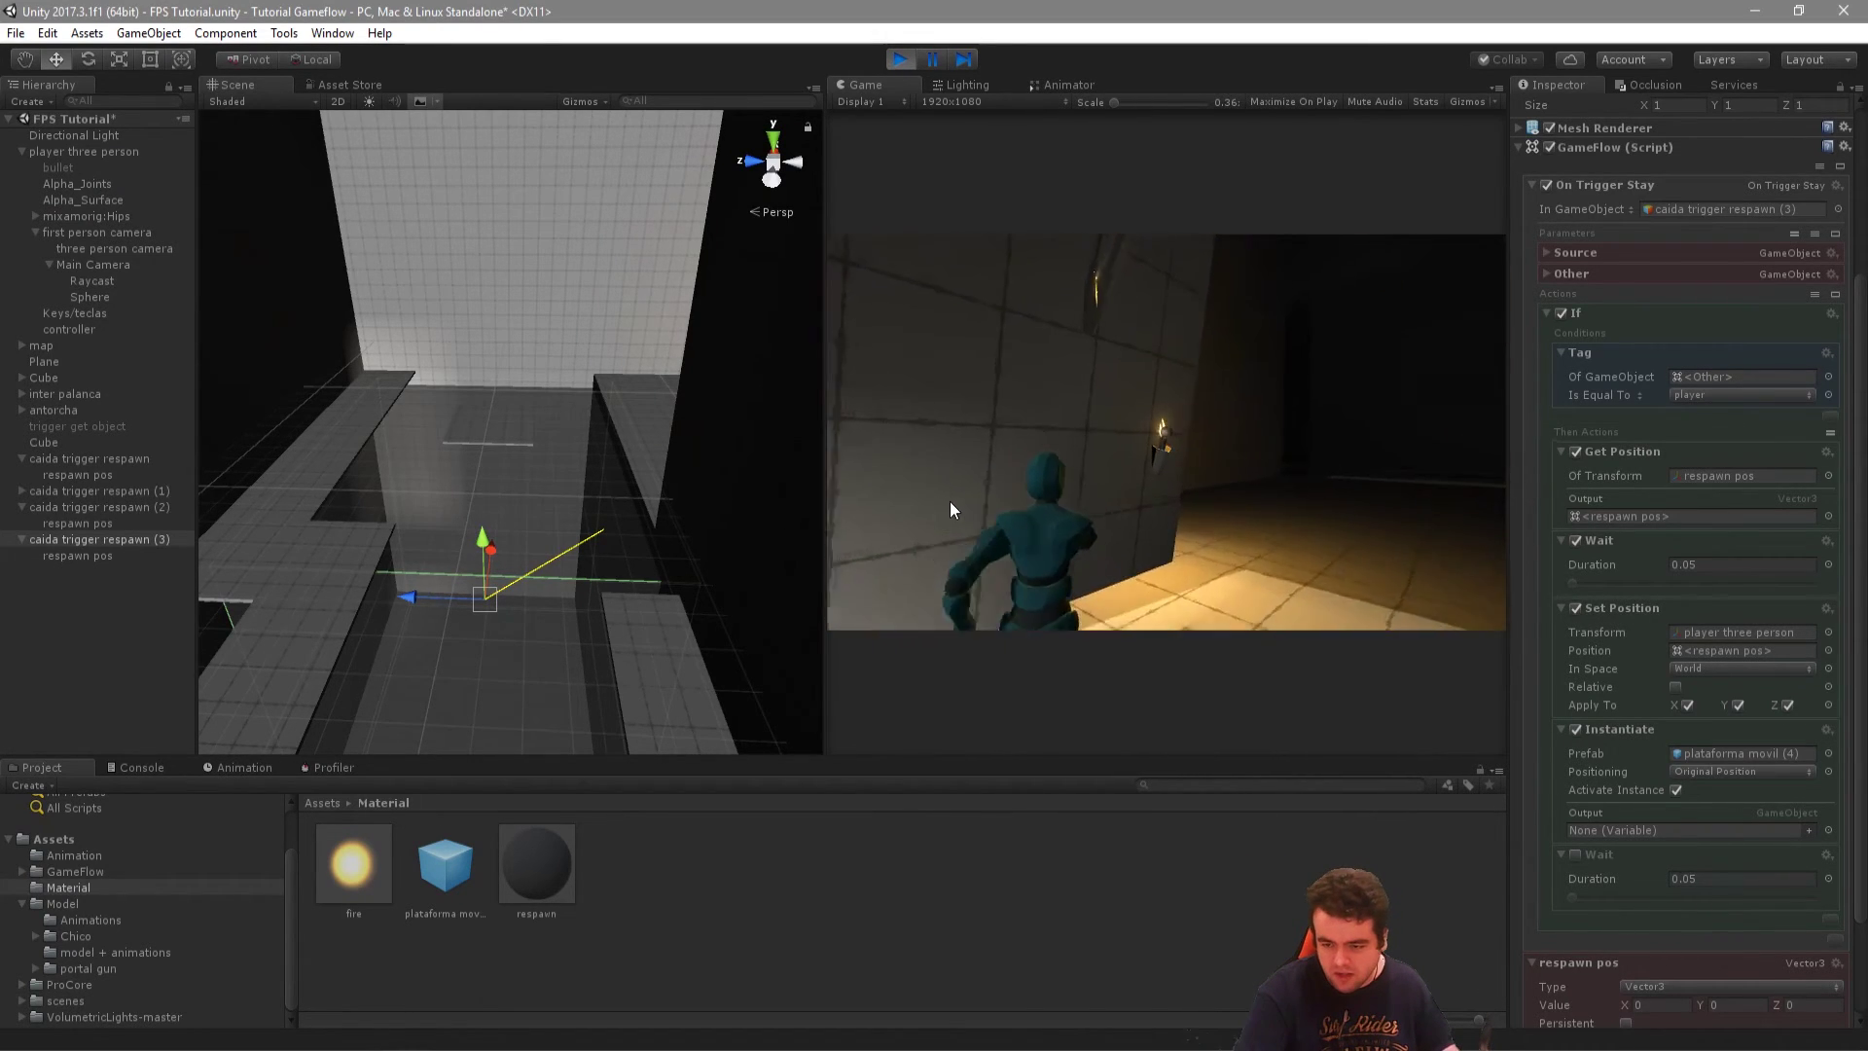
key("w")
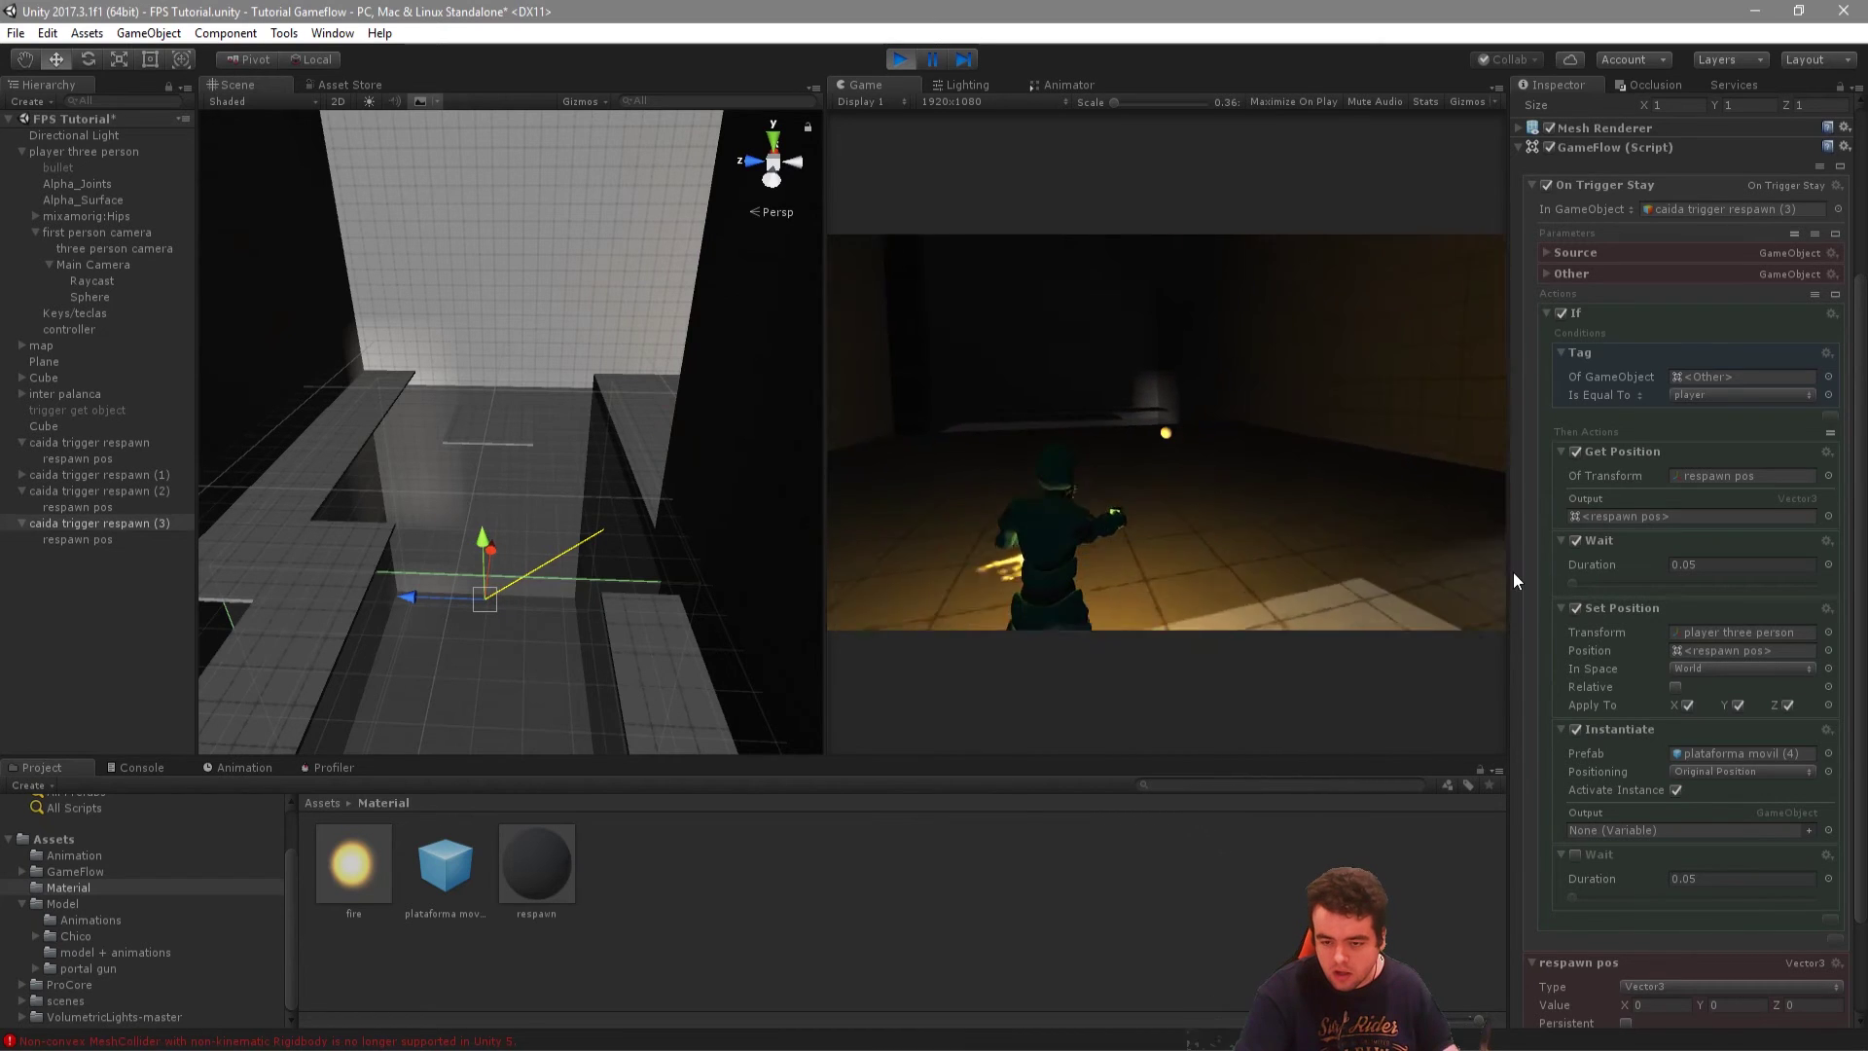
key("w")
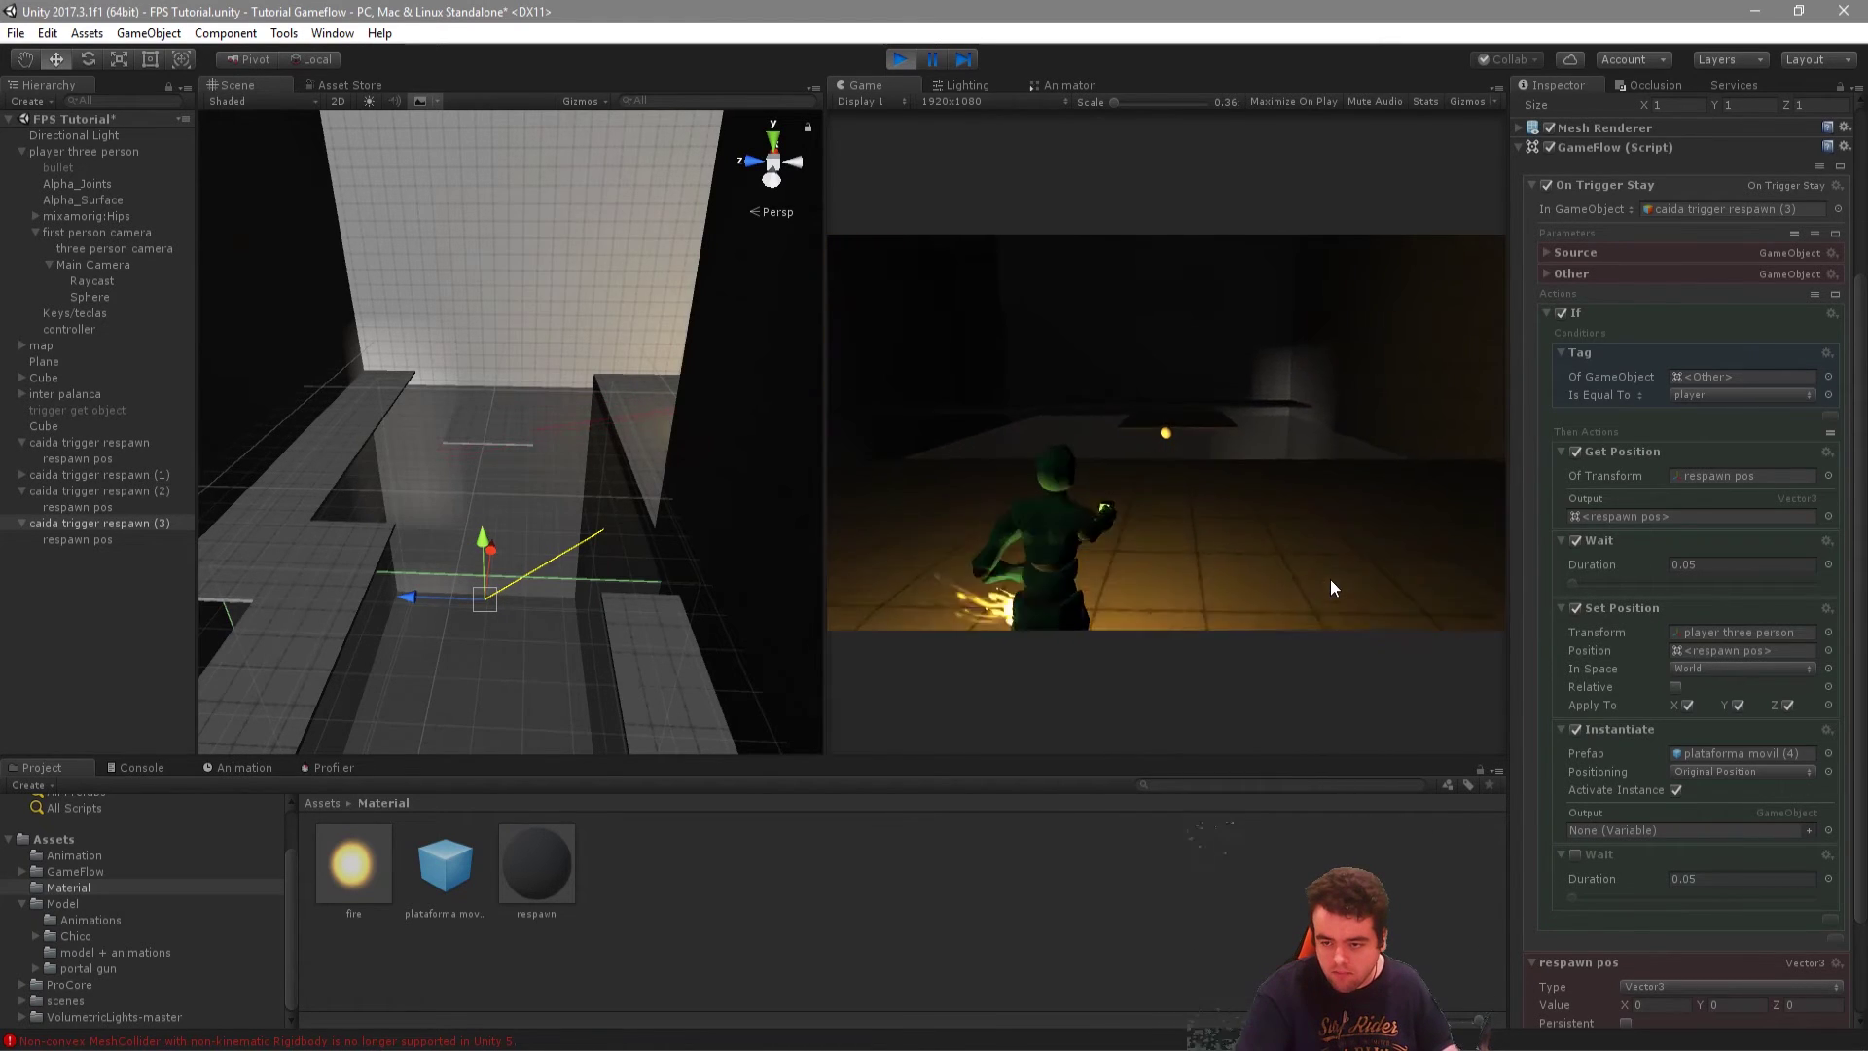
key("w")
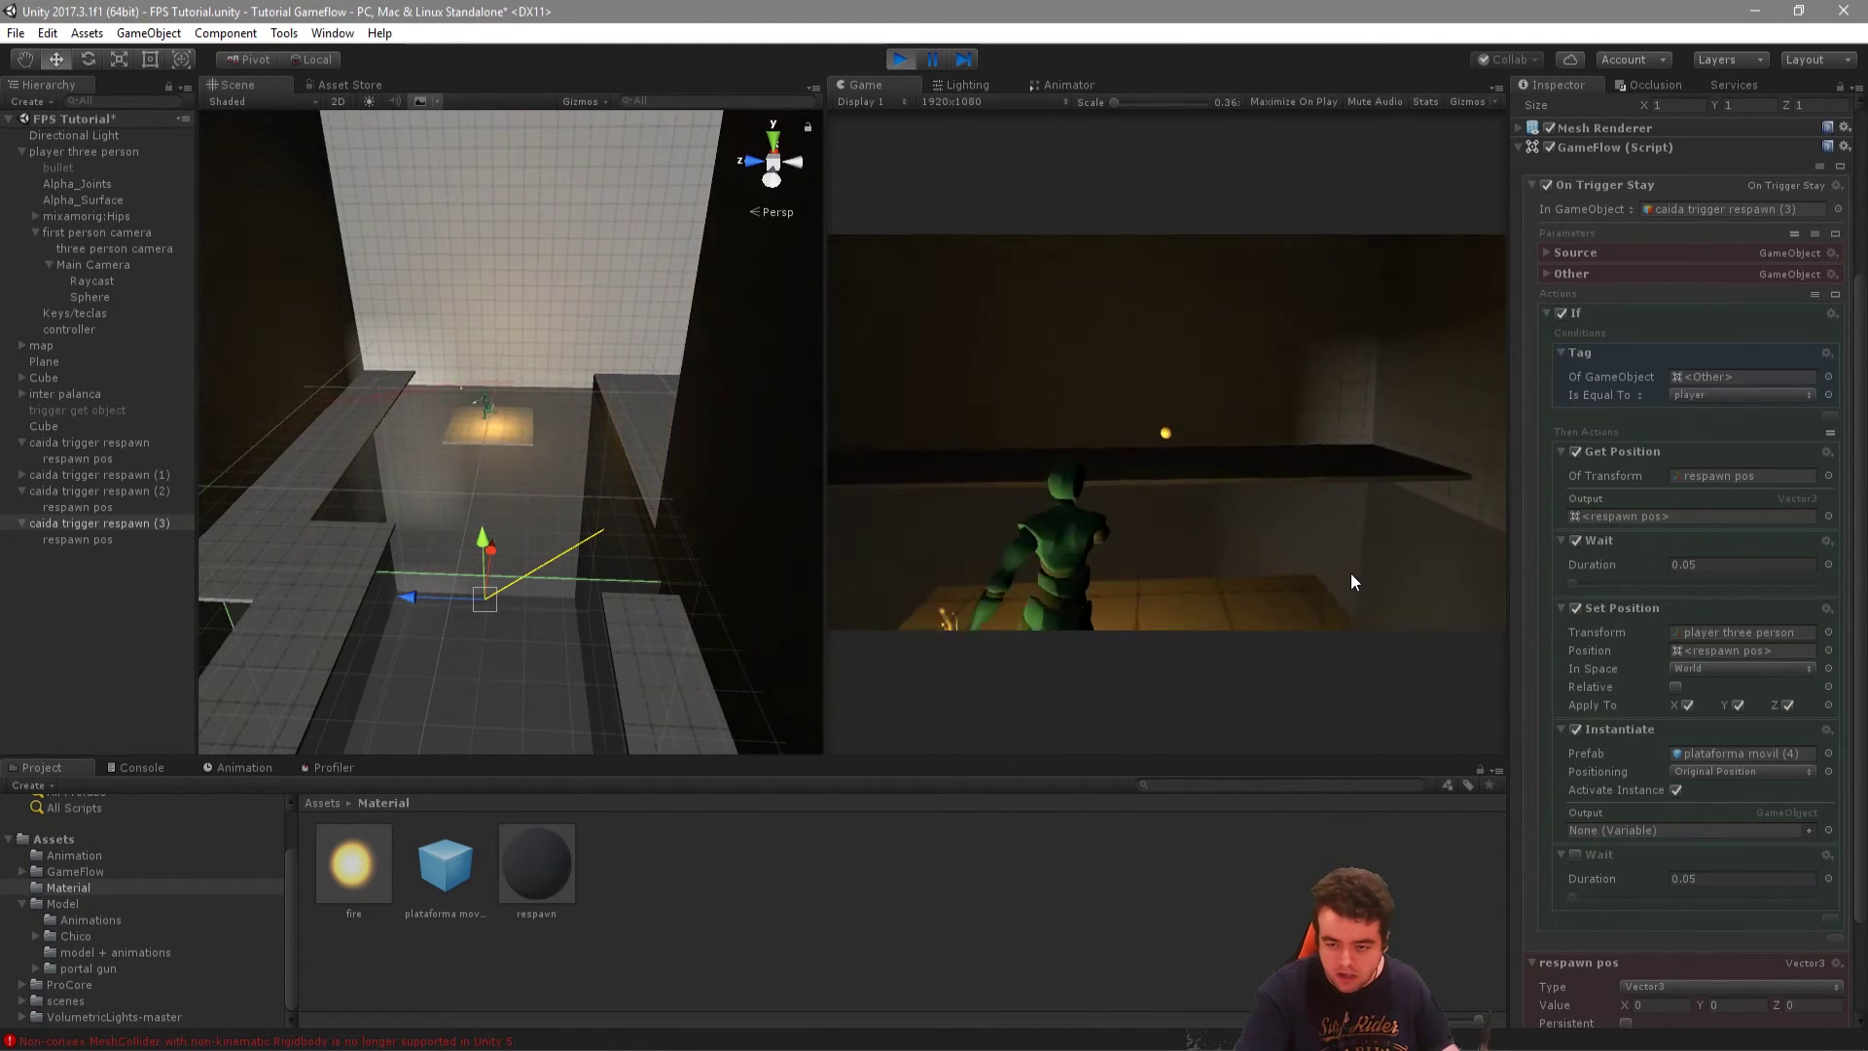
key("w")
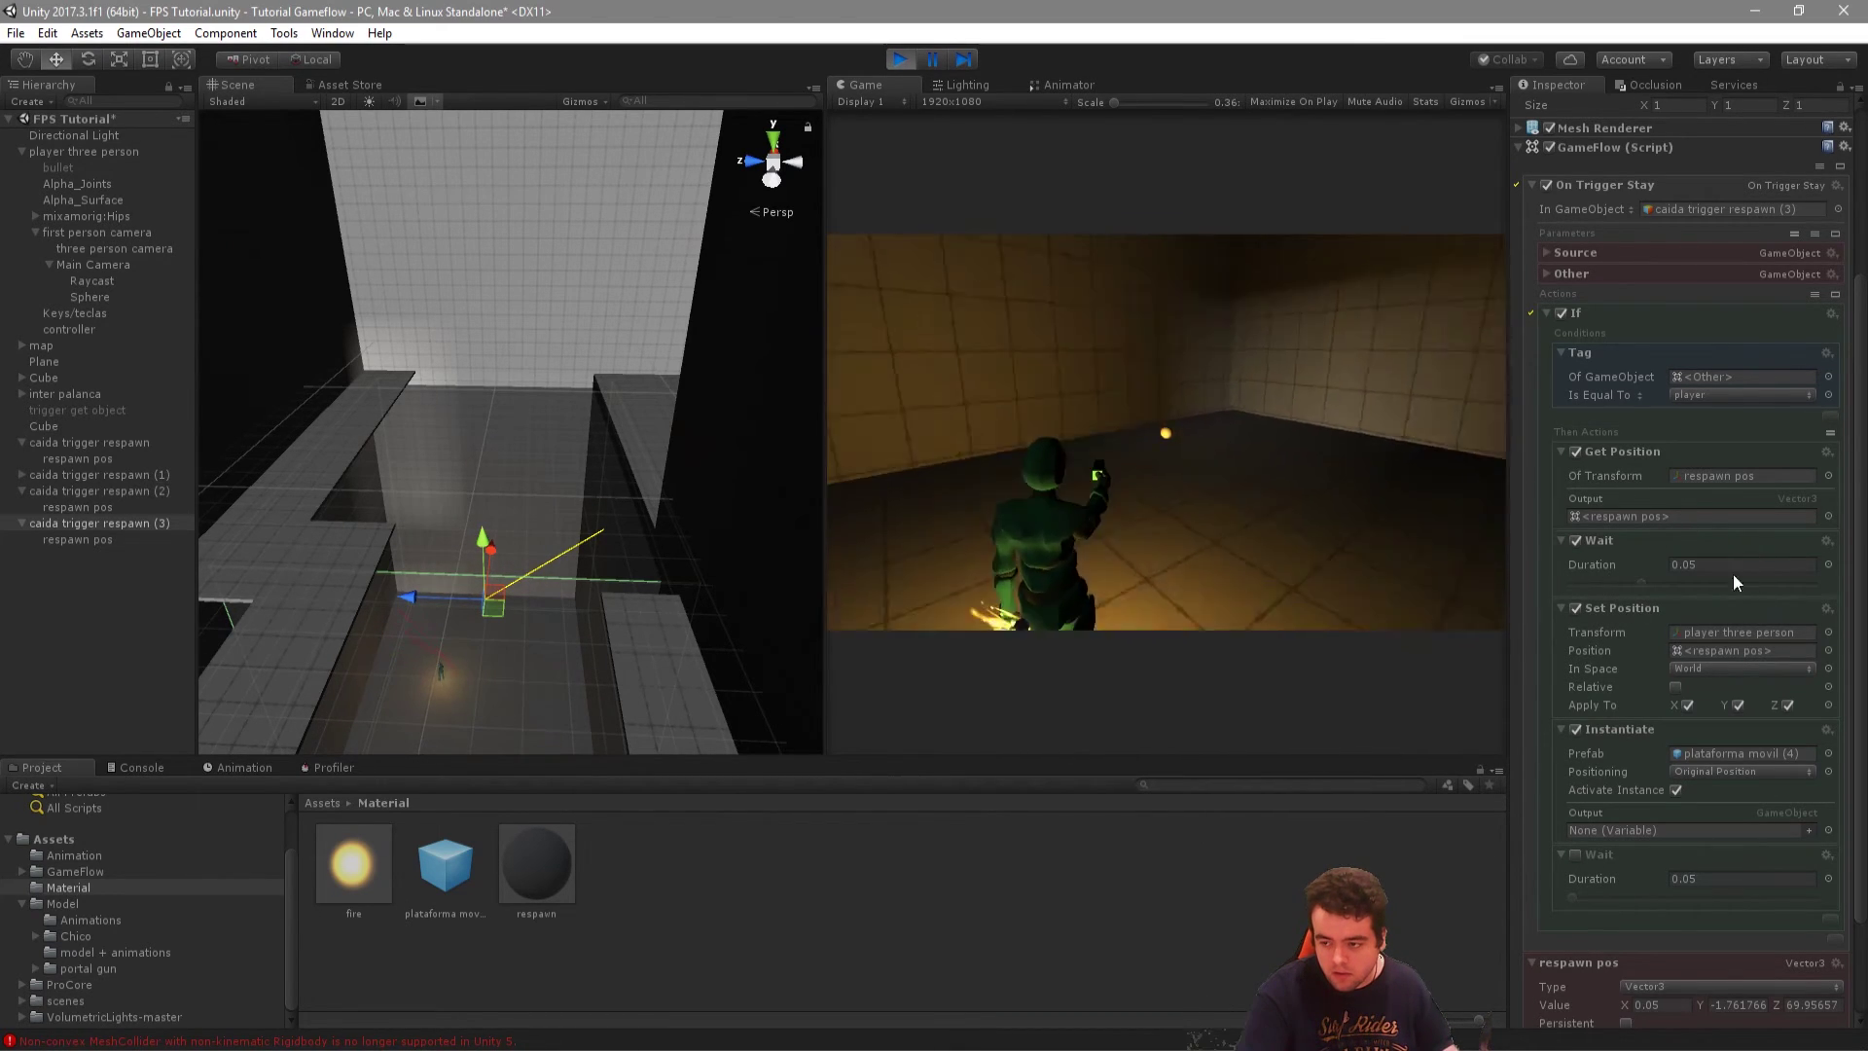
left_click(915, 62)
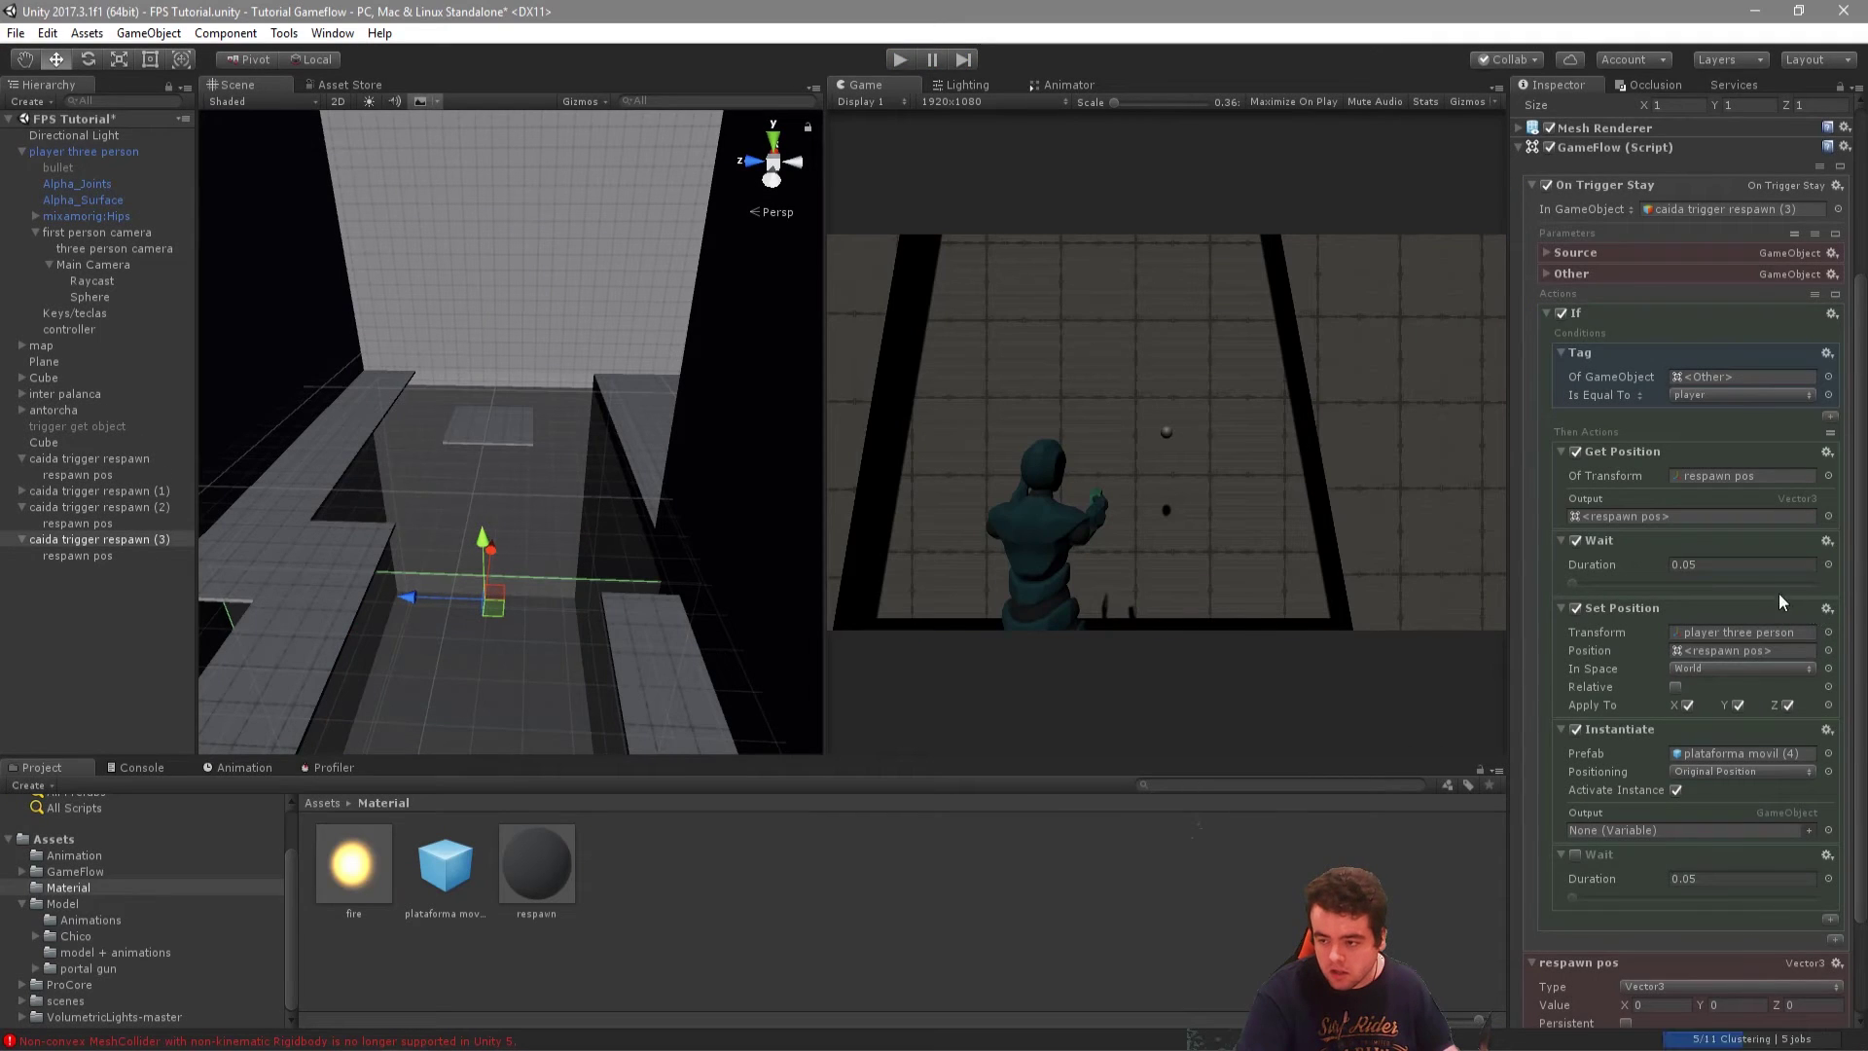
Move the disabled Wait above Get Position and start a new play test.
scroll(1777, 592, "down", 3)
scroll(1772, 597, "up", 3)
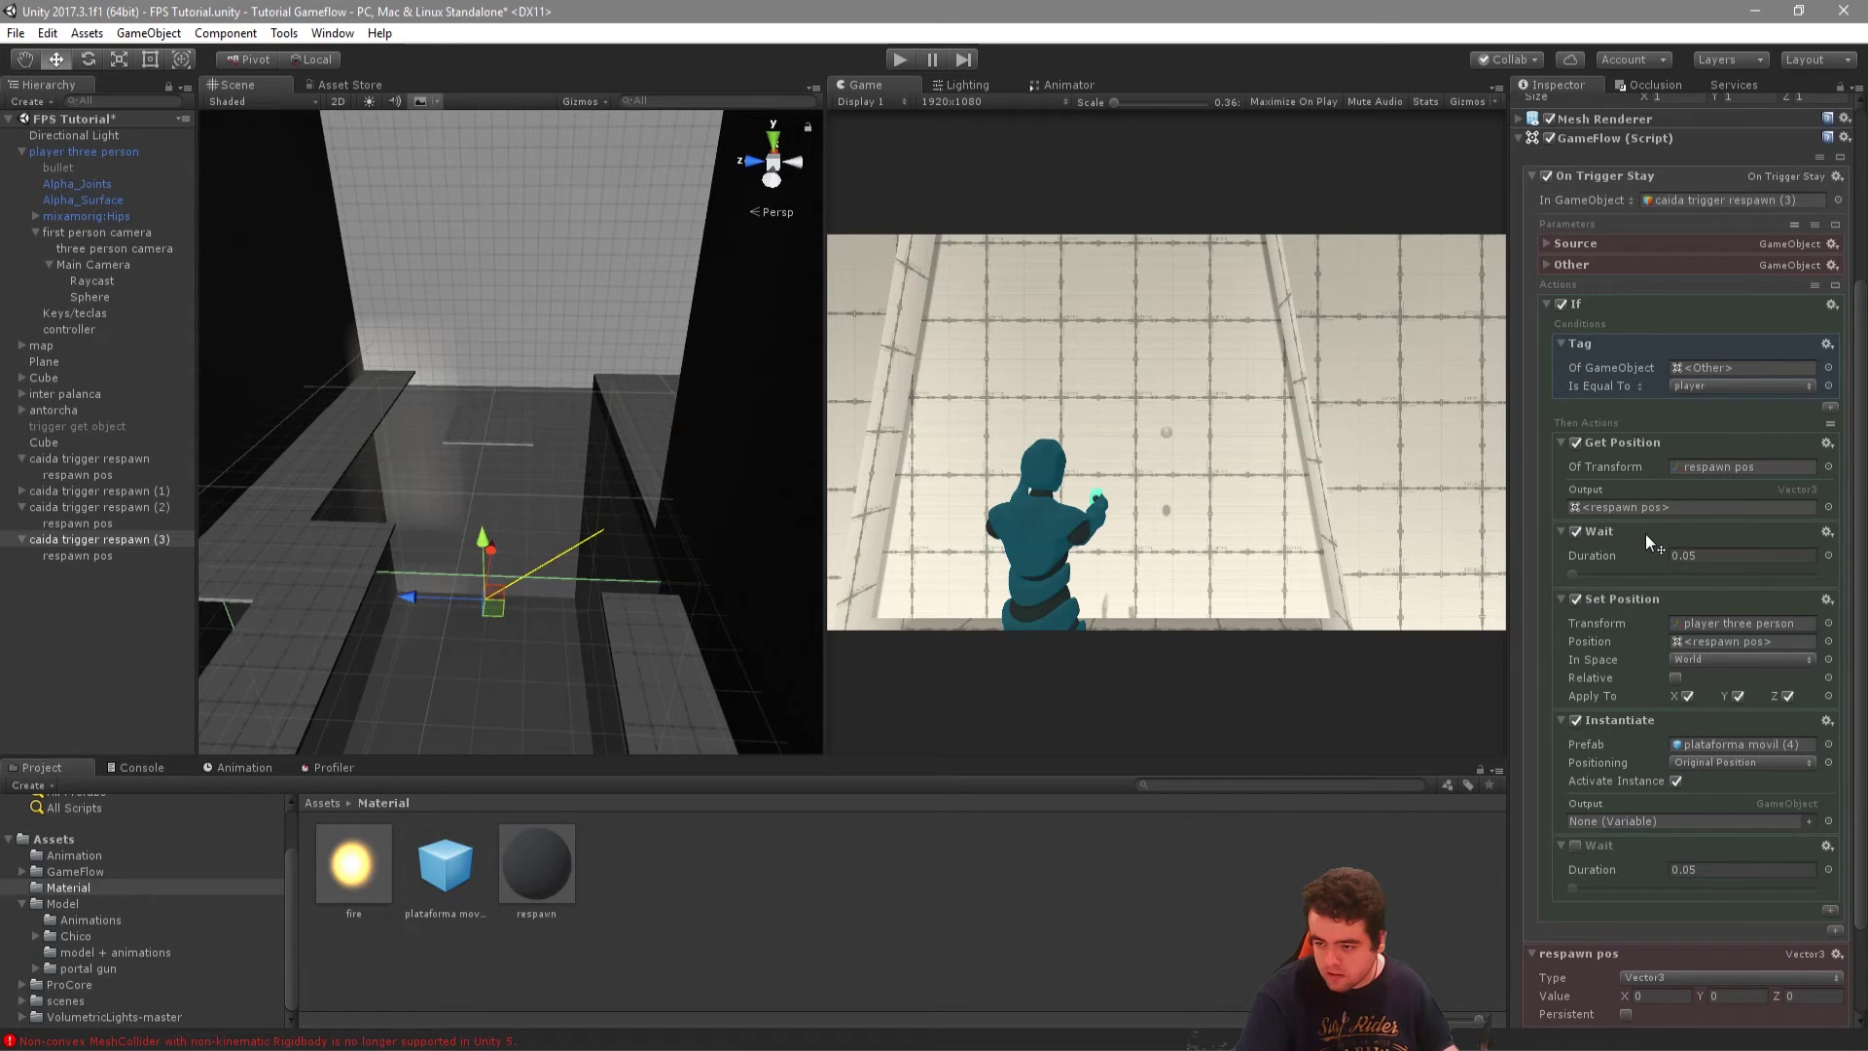
left_click_drag(1644, 533, 1643, 441)
left_click(900, 60)
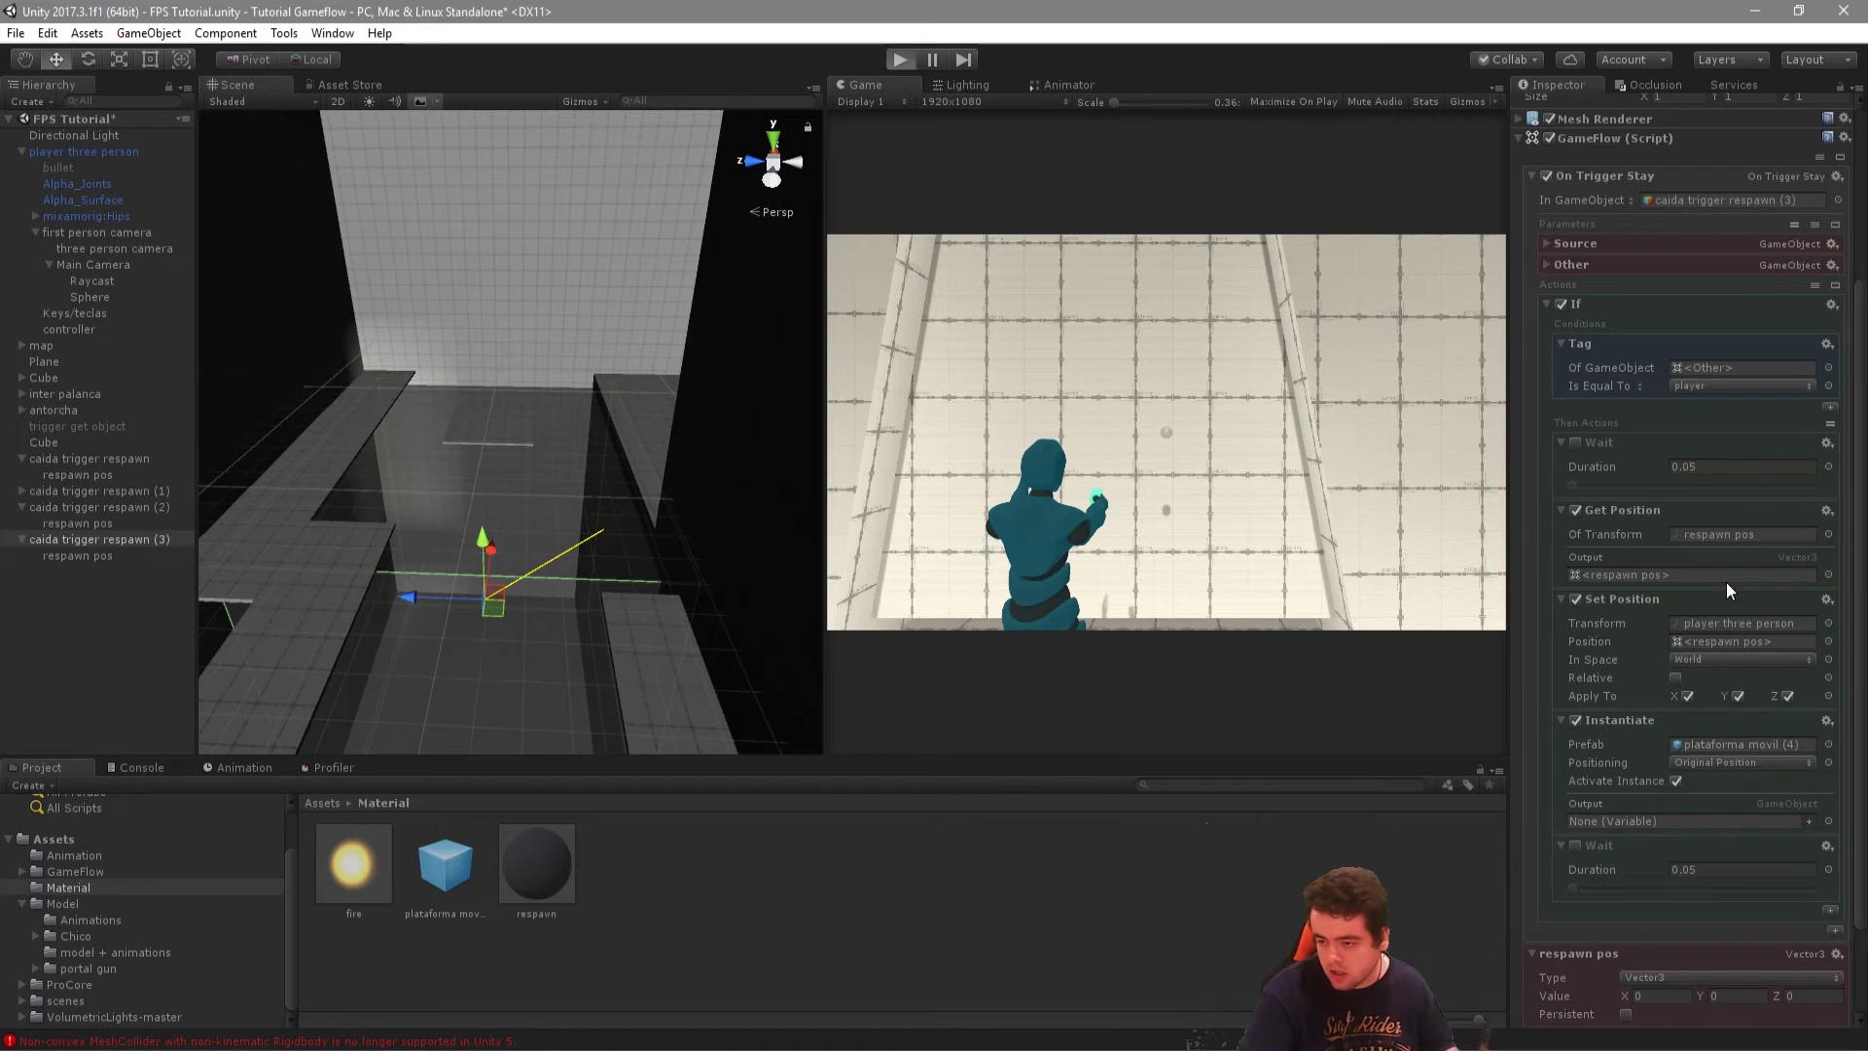
scroll(1702, 876, "down", 3)
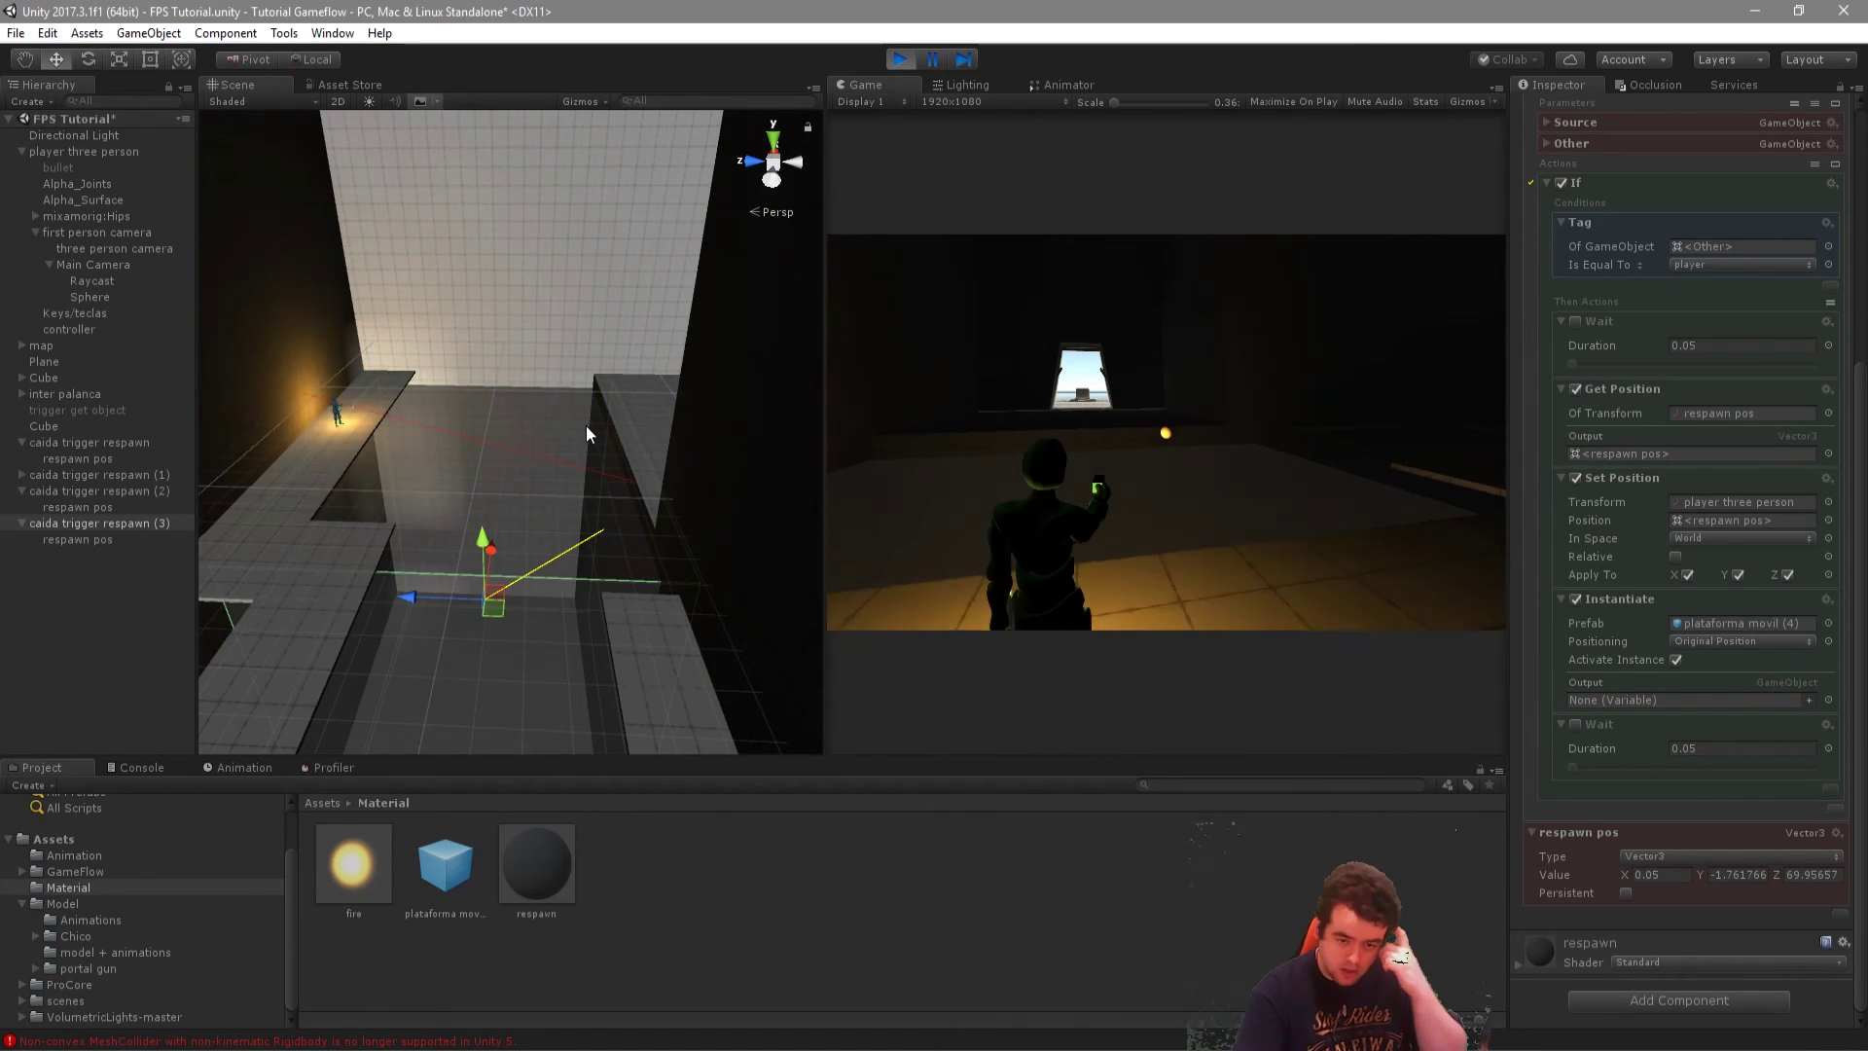
Zoom out the Scene view to watch the player fall and respawn on the platform.
scroll(575, 430, "down", 1)
scroll(588, 435, "down", 1)
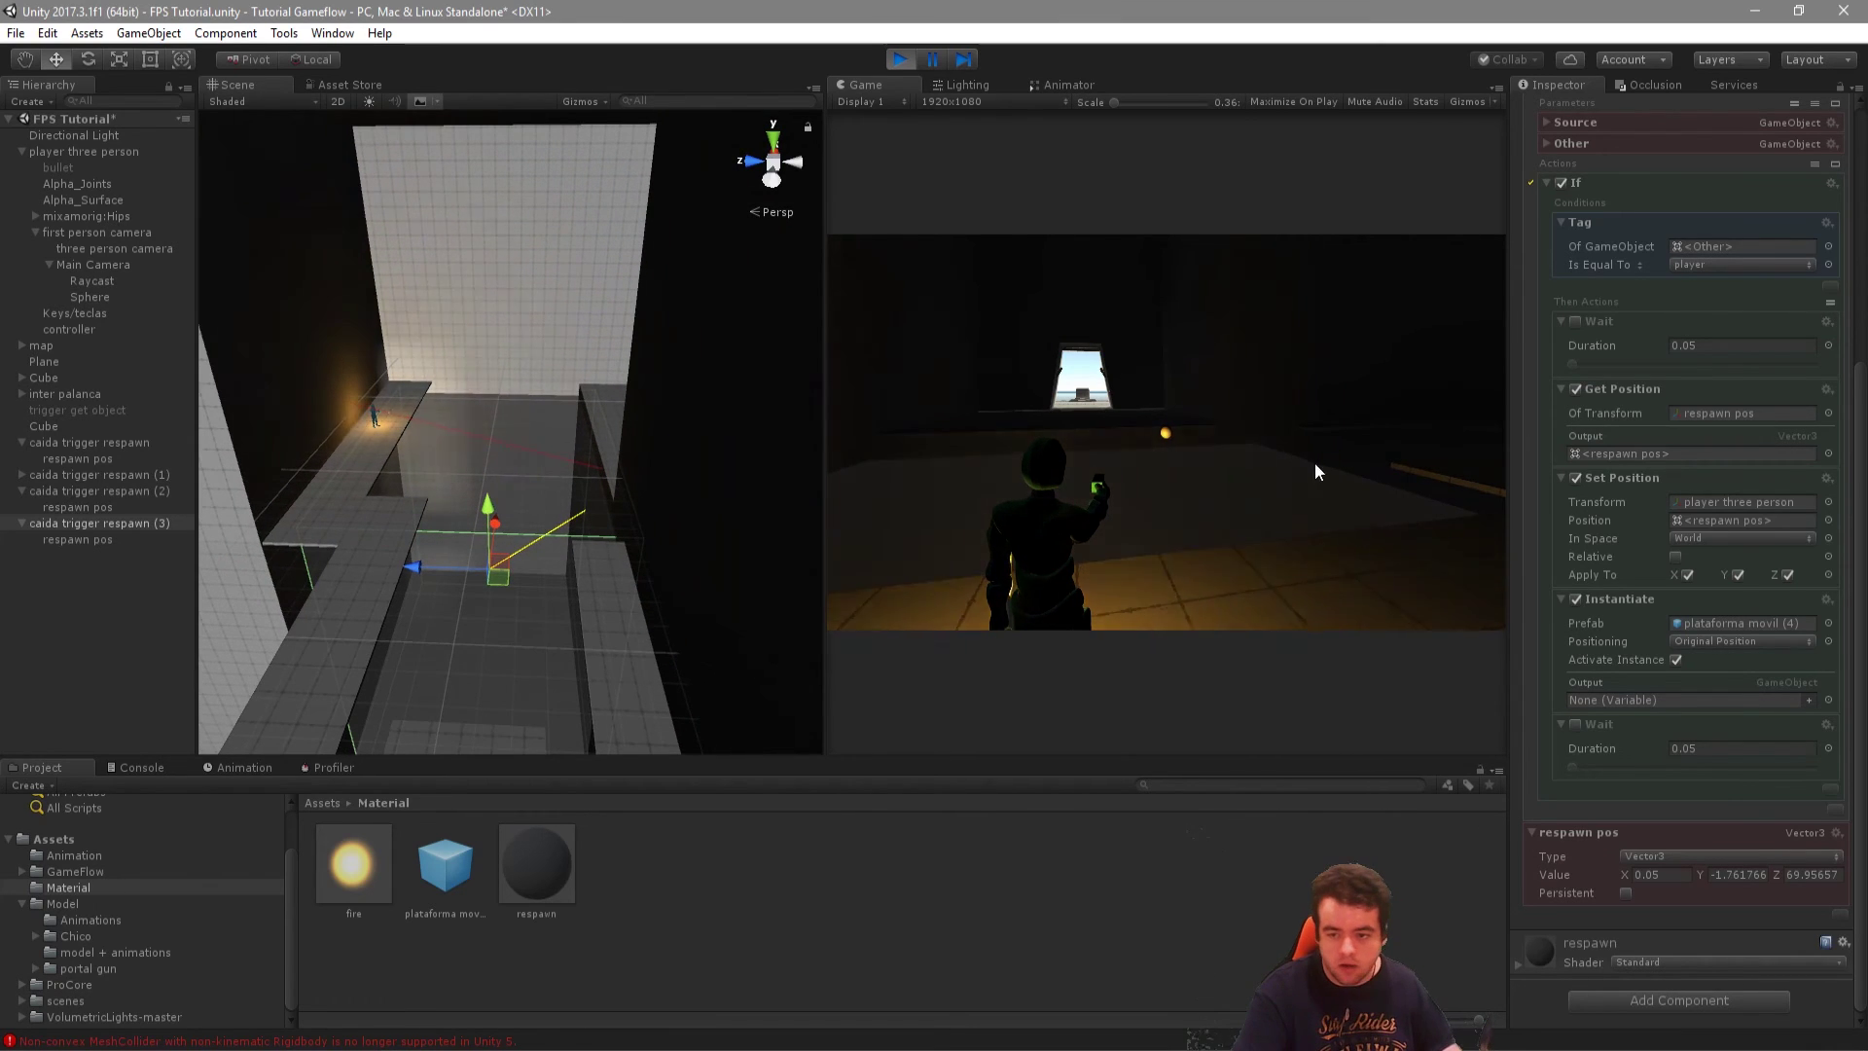